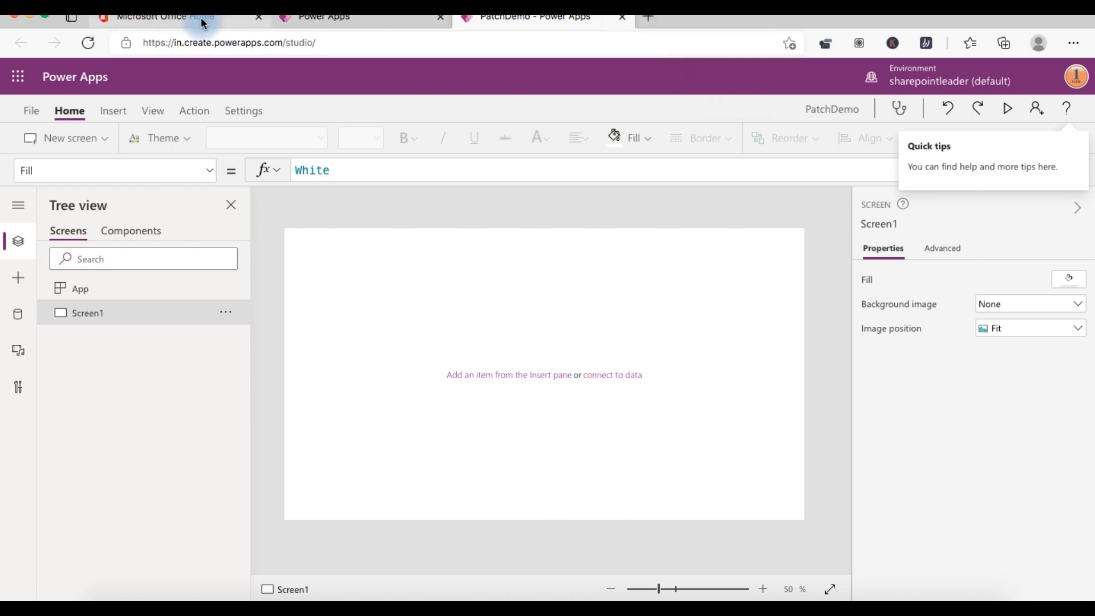
Switch to SharePoint and open the MyTasks list in the SharePoint Lessons site
left_click(222, 16)
left_click(22, 259)
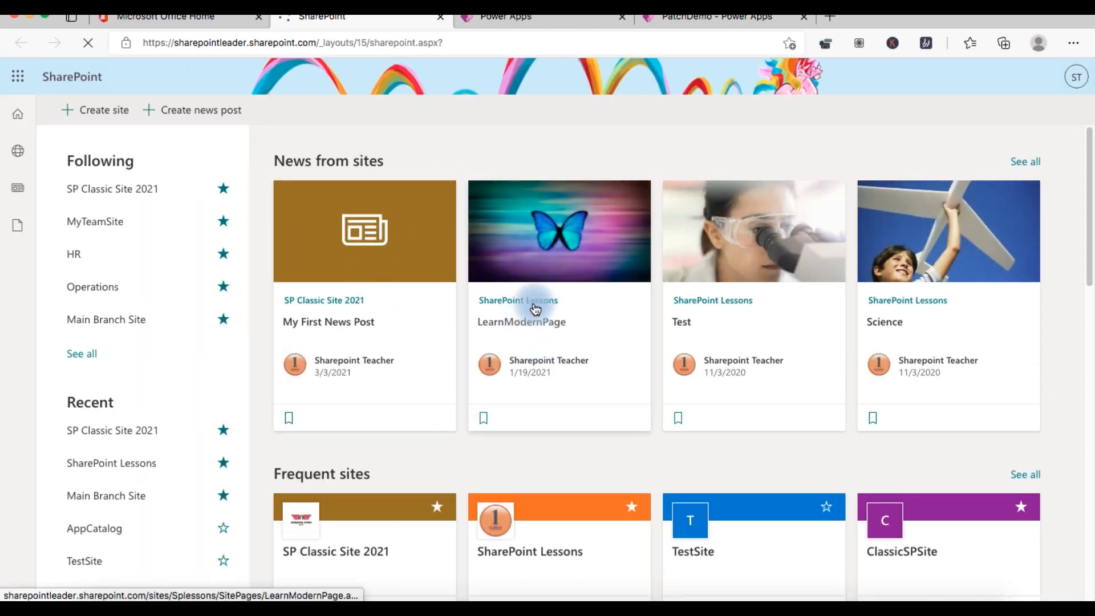
left_click(531, 301)
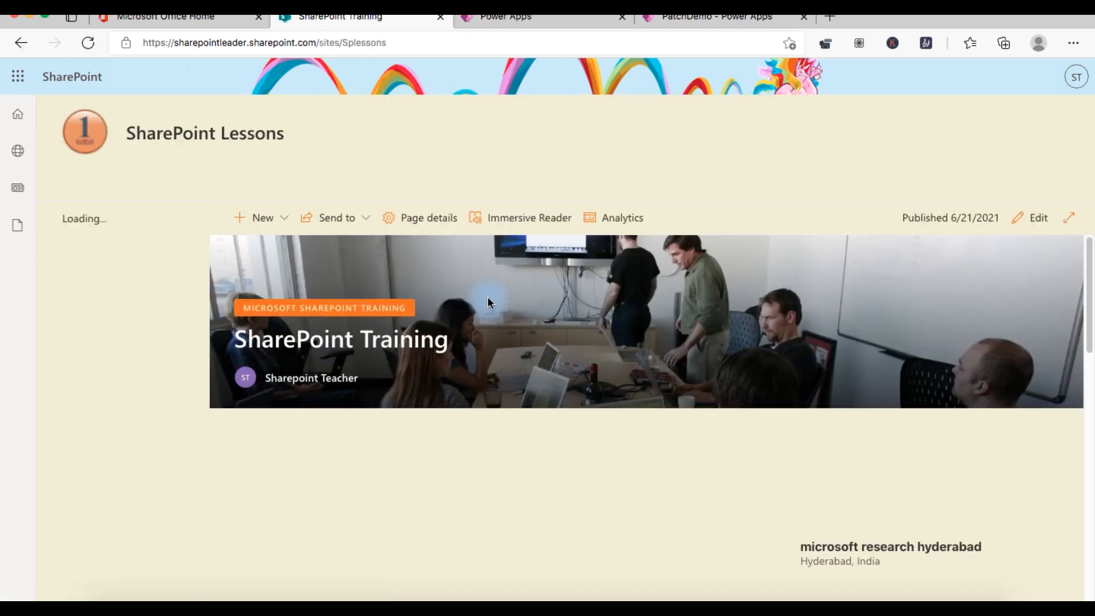
scroll(126, 342, "down", 10)
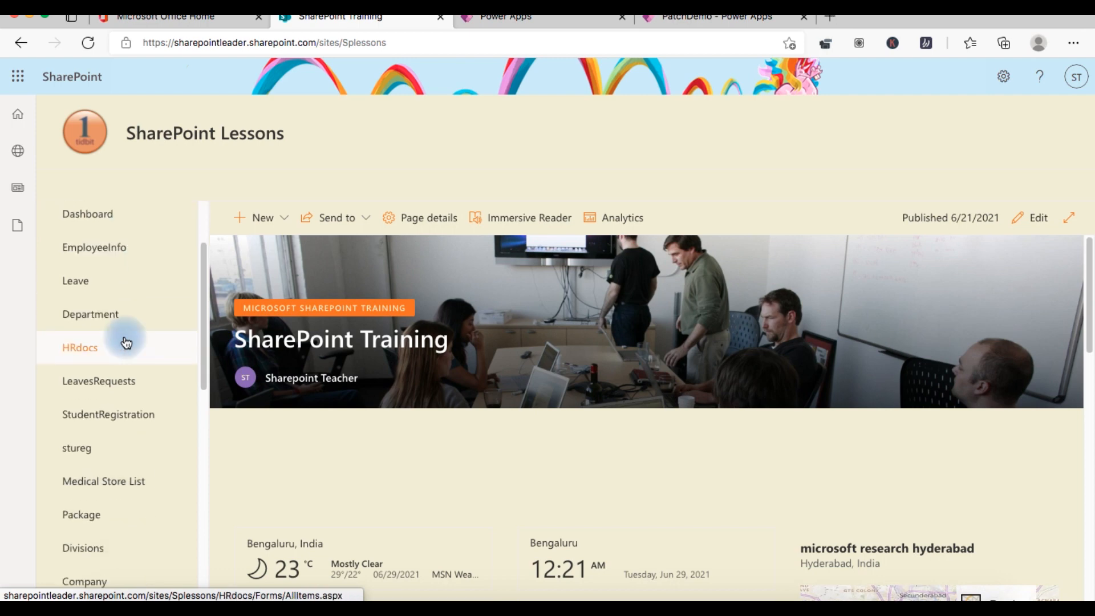
scroll(126, 343, "down", 3)
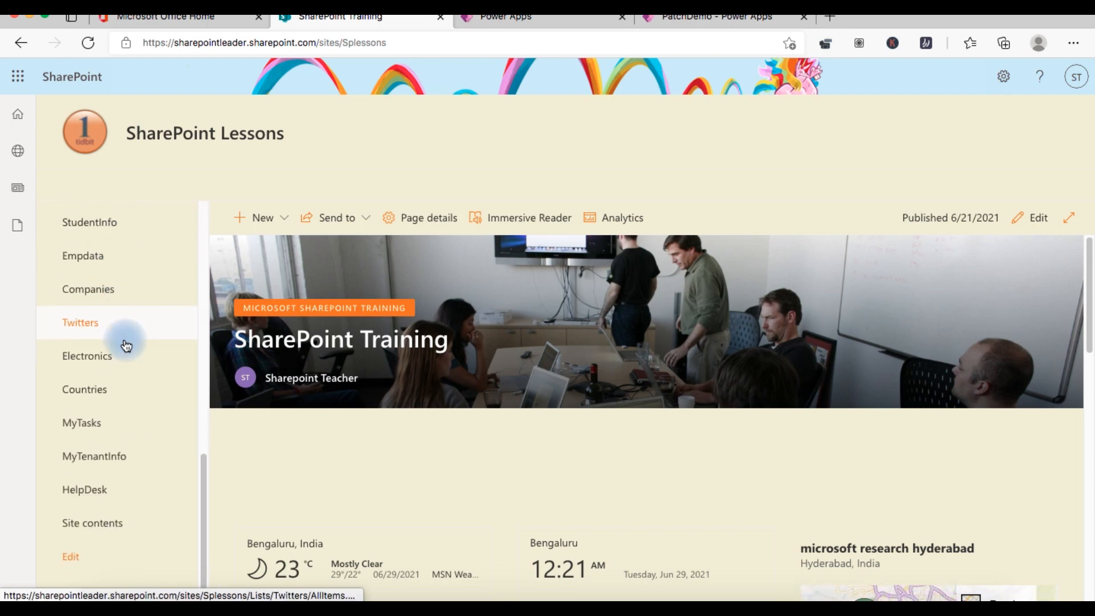
left_click(123, 425)
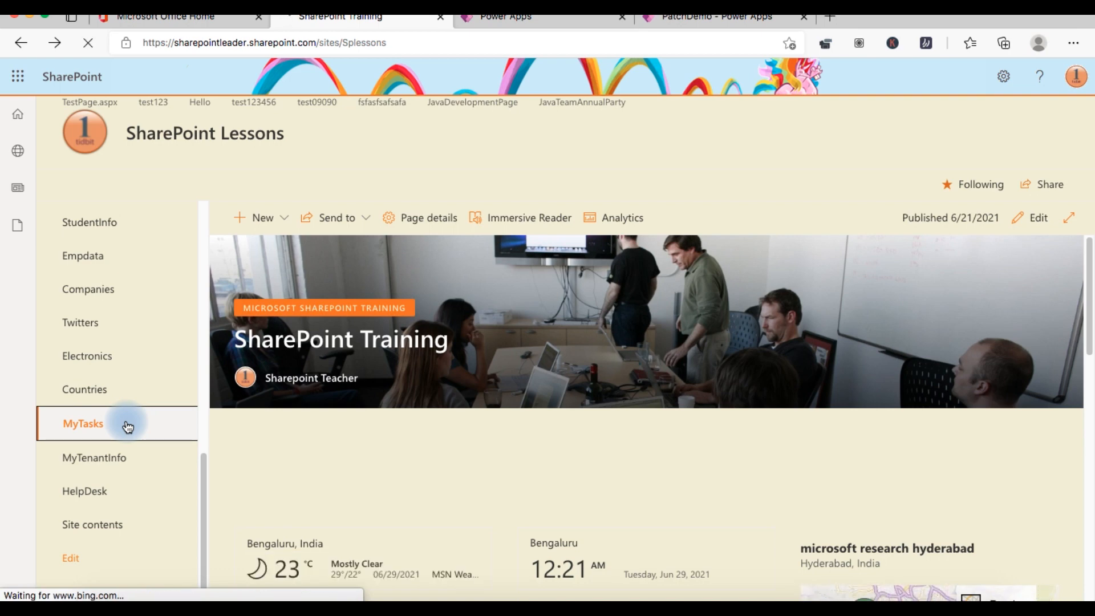
left_click(127, 427)
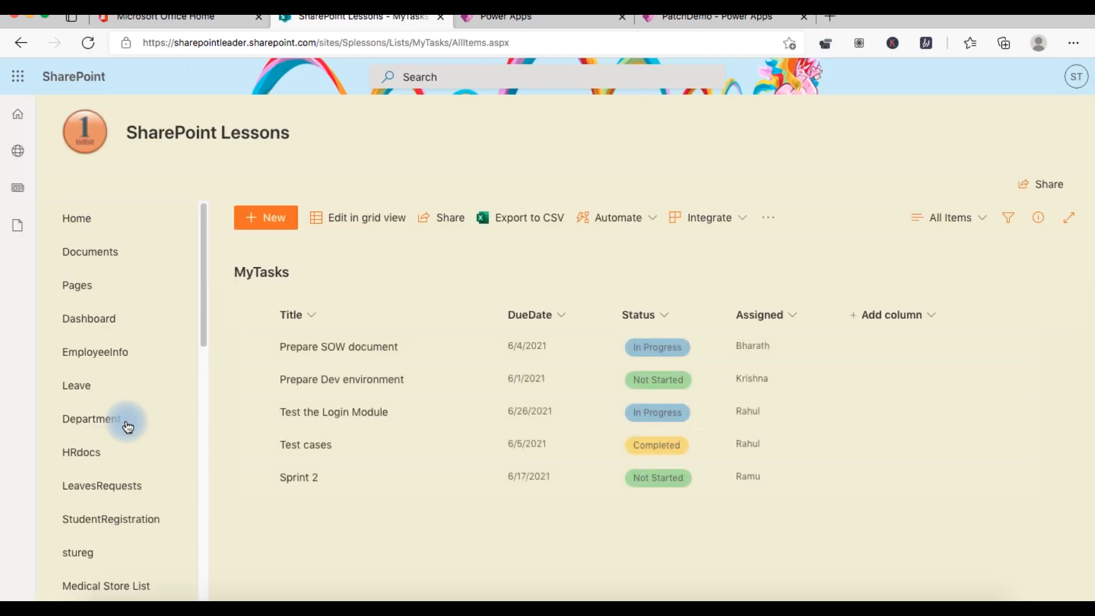
left_click(128, 427)
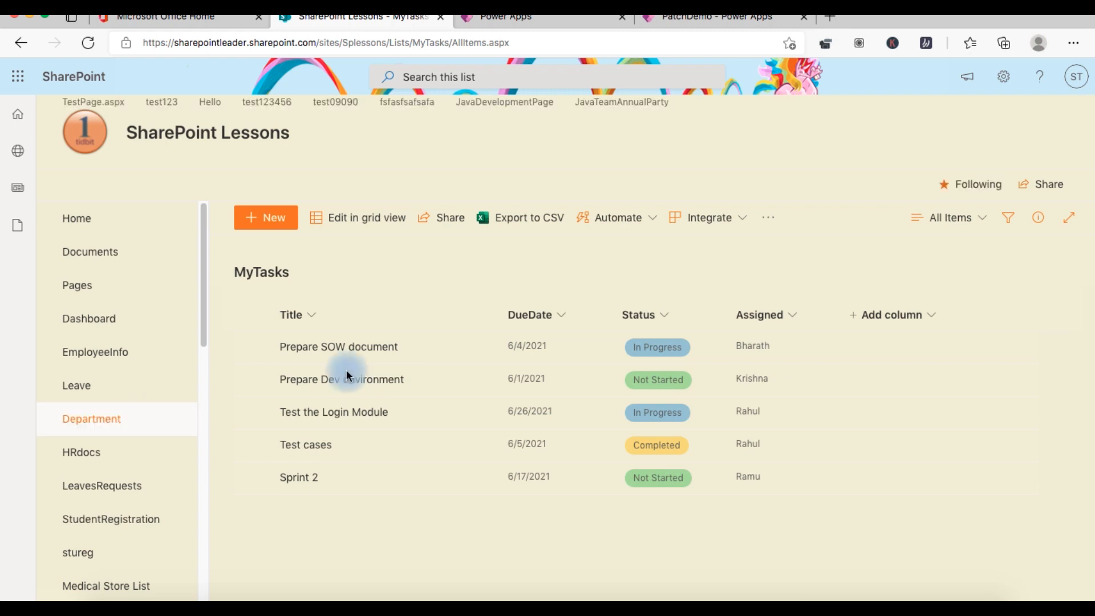
Open the MyTasks list settings and review the list's columns and their types
left_click(1007, 84)
left_click(909, 239)
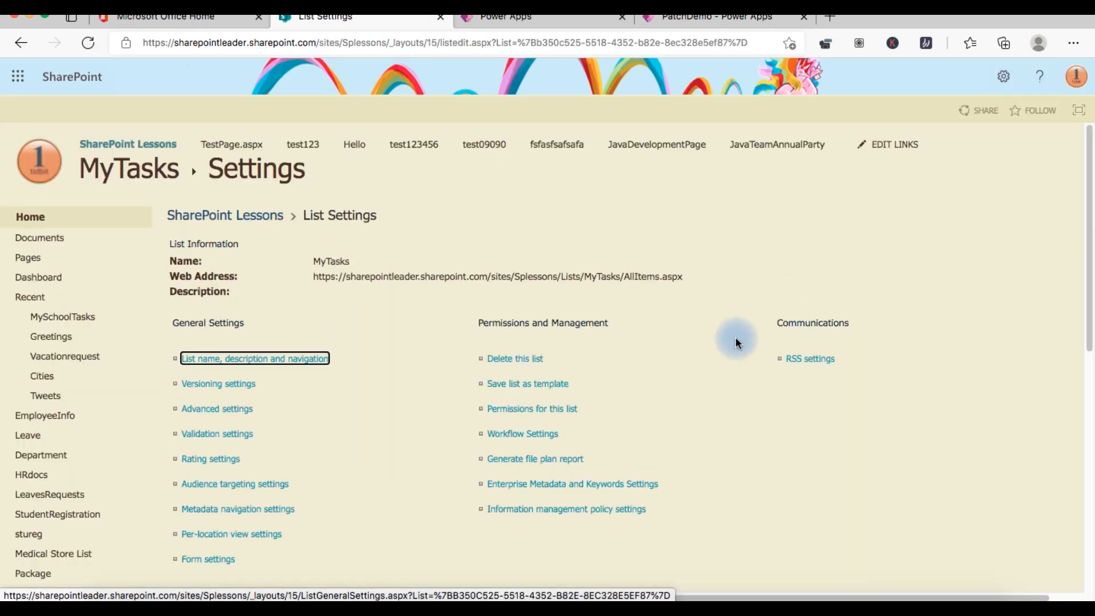
scroll(736, 341, "down", 10)
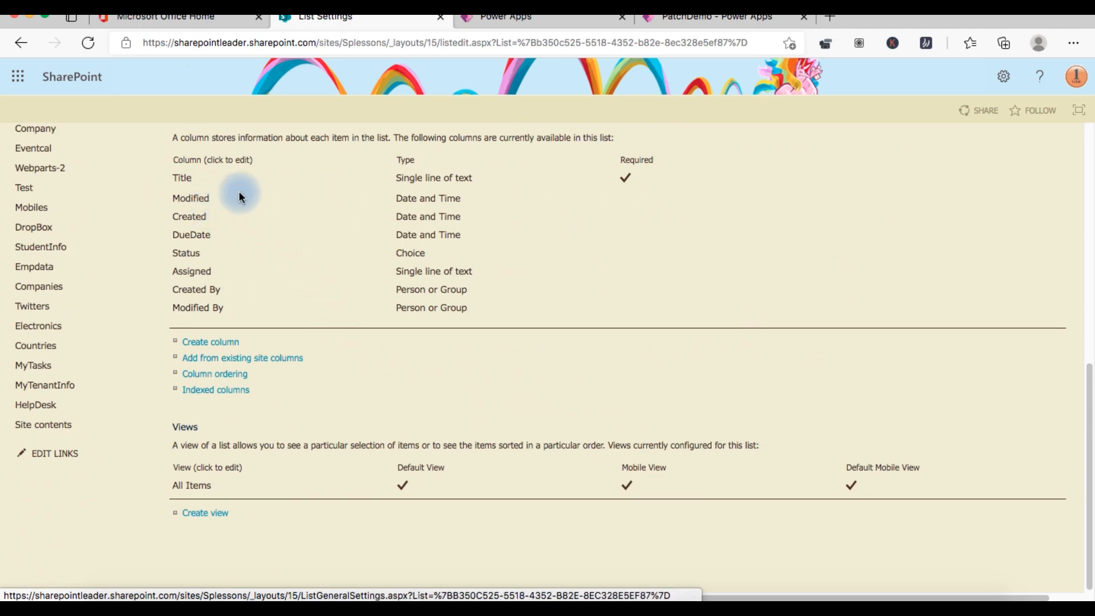
scroll(255, 210, "up", 1)
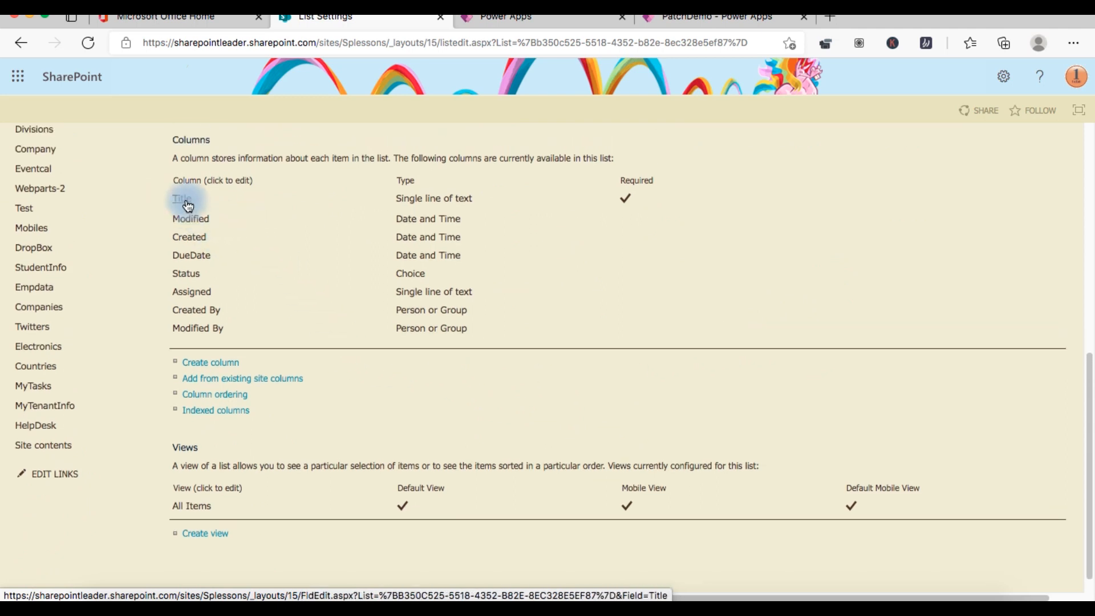
Examine the Status column's type and choices, then return to the list settings
left_click(186, 275)
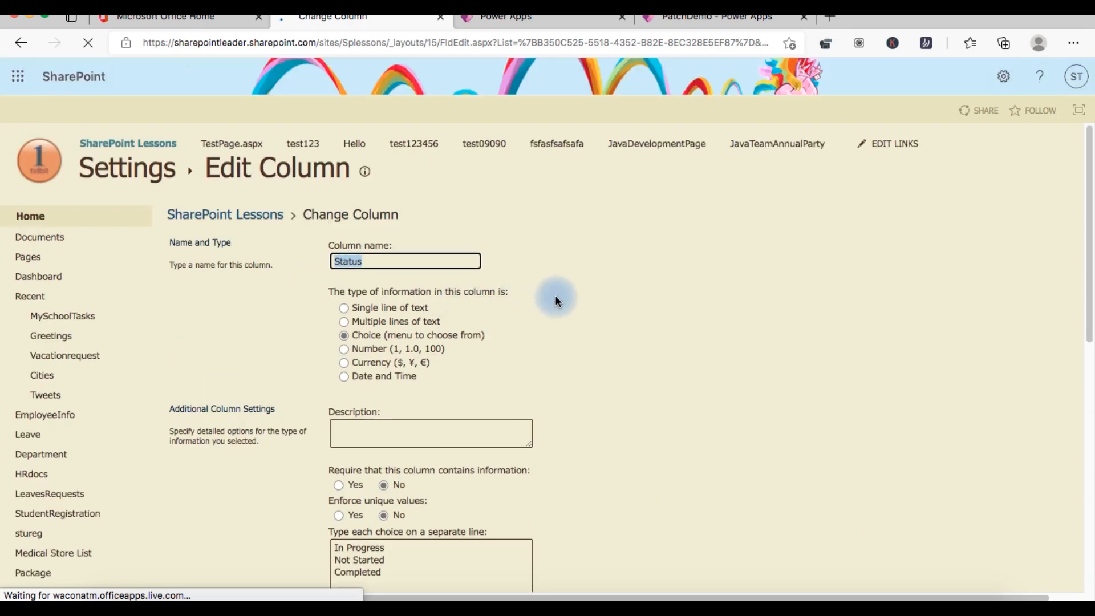
scroll(556, 295, "down", 2)
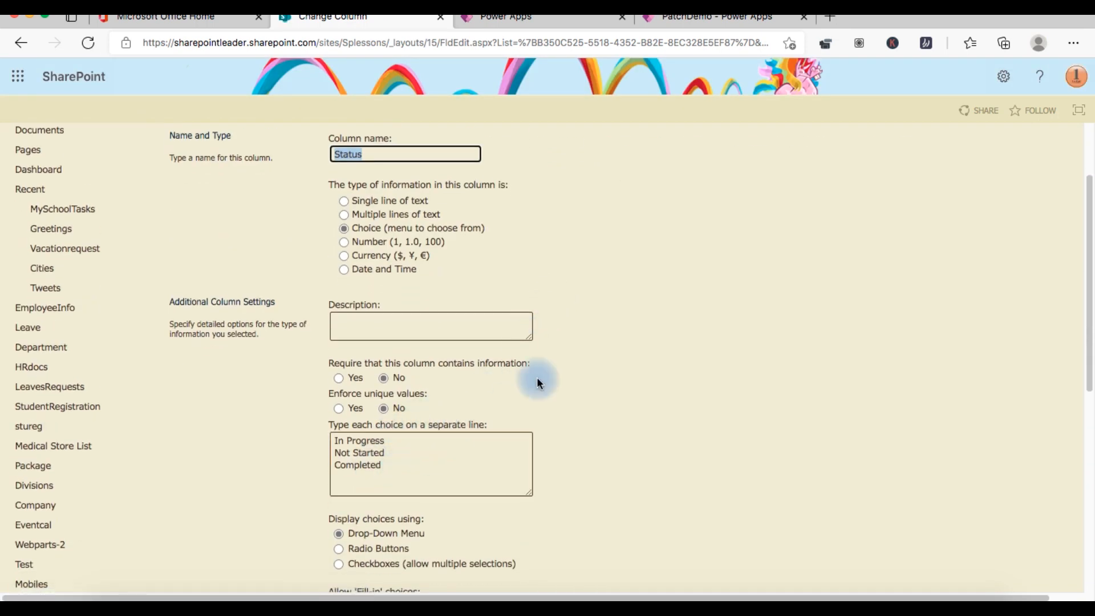
scroll(648, 239, "up", 2)
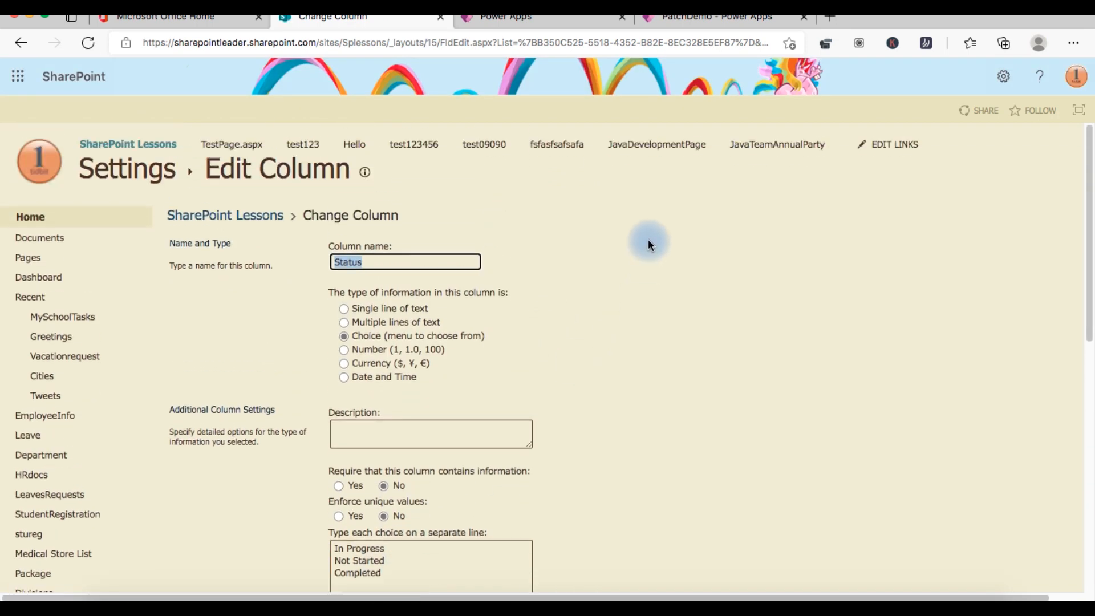
left_click(27, 44)
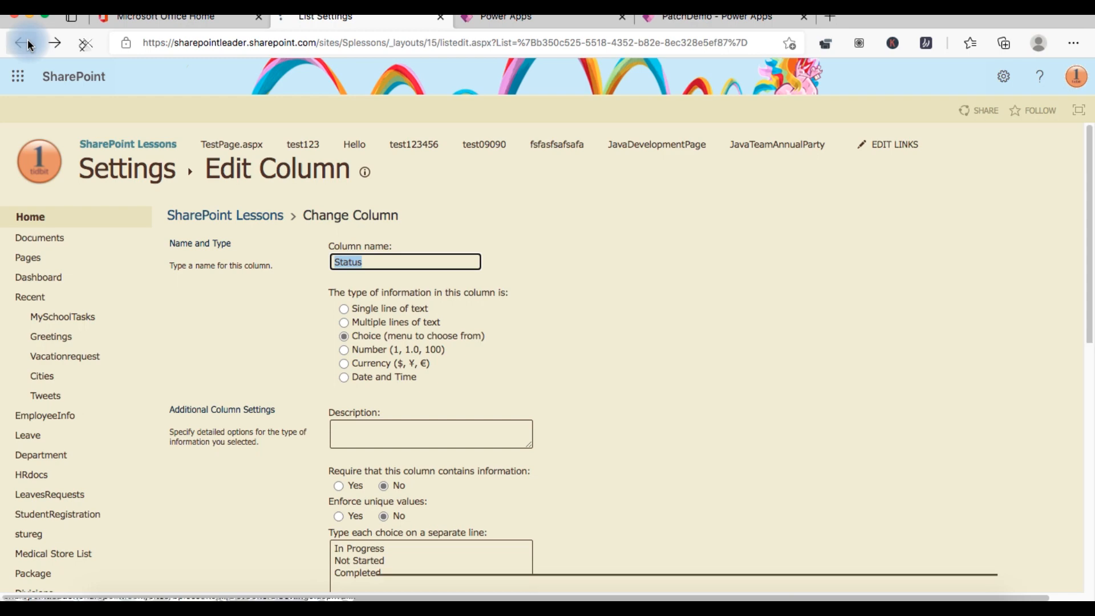
Switch to the PatchDemo app in Power Apps and start adding data through the first existing SharePoint connection
left_click(593, 20)
left_click(717, 26)
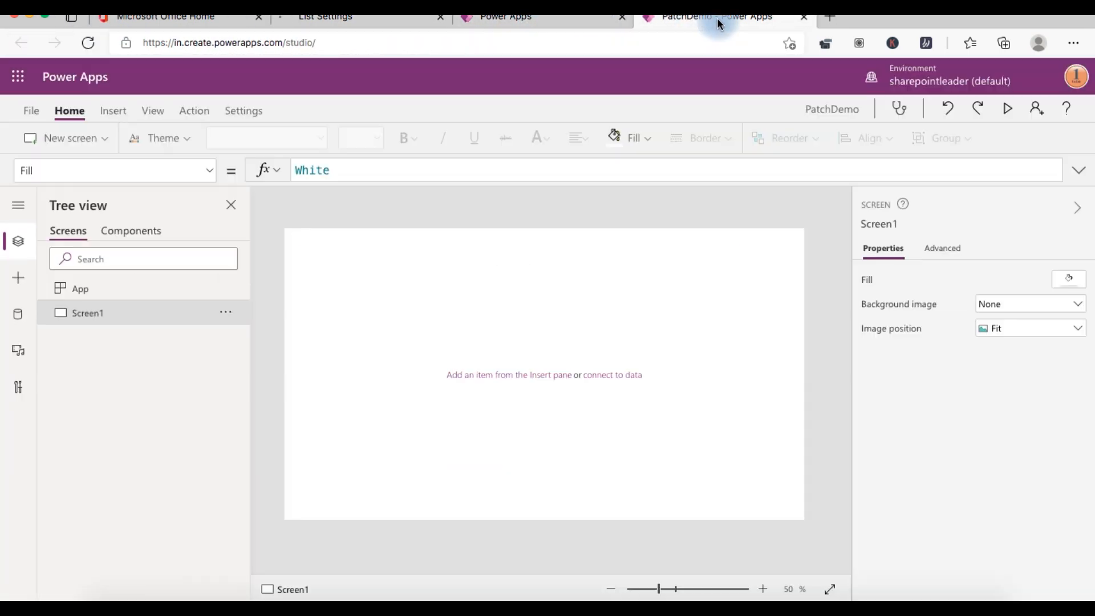
left_click(26, 319)
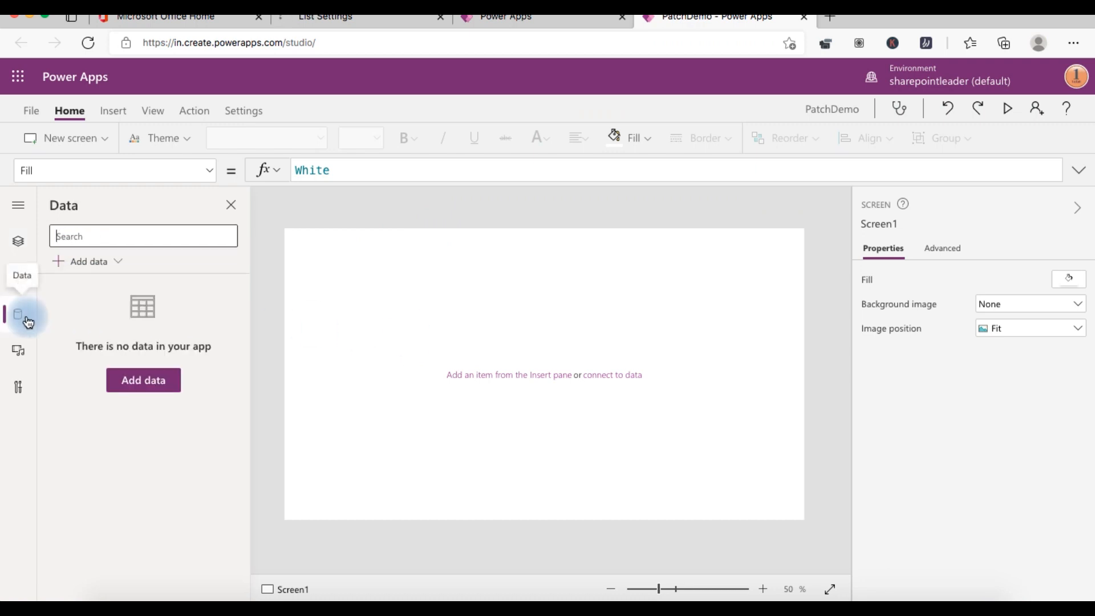
left_click(159, 386)
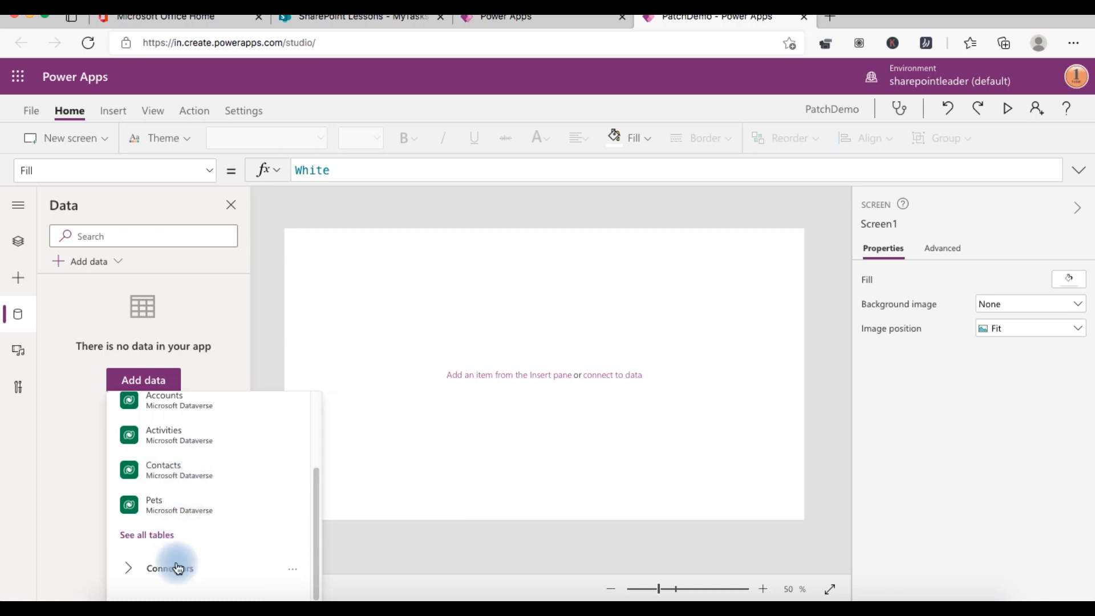
scroll(196, 507, "up", 2)
scroll(196, 508, "down", 10)
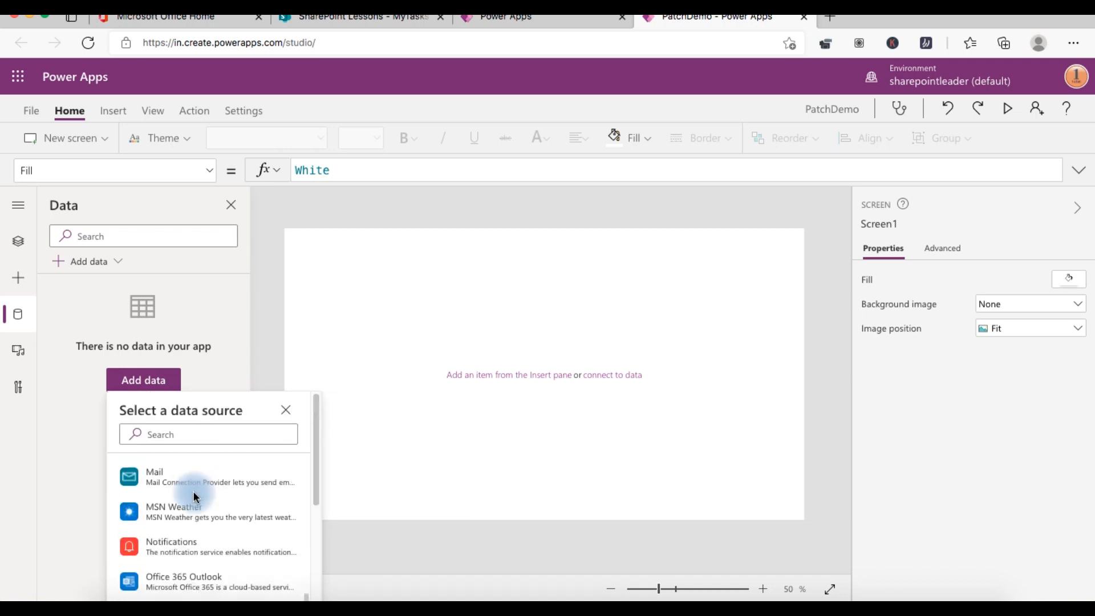
scroll(193, 491, "down", 5)
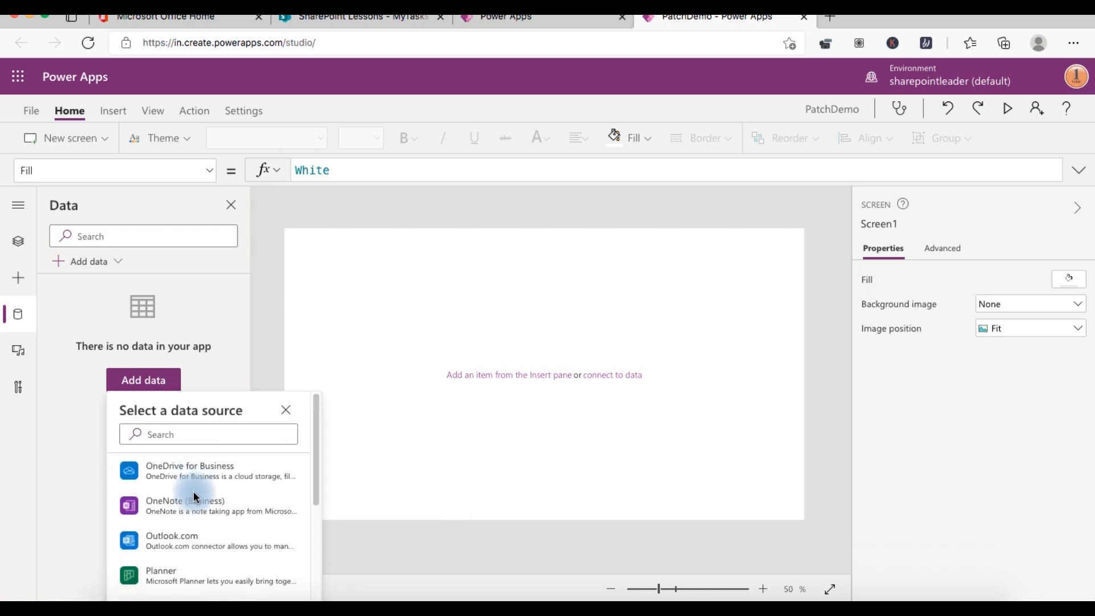
left_click(197, 478)
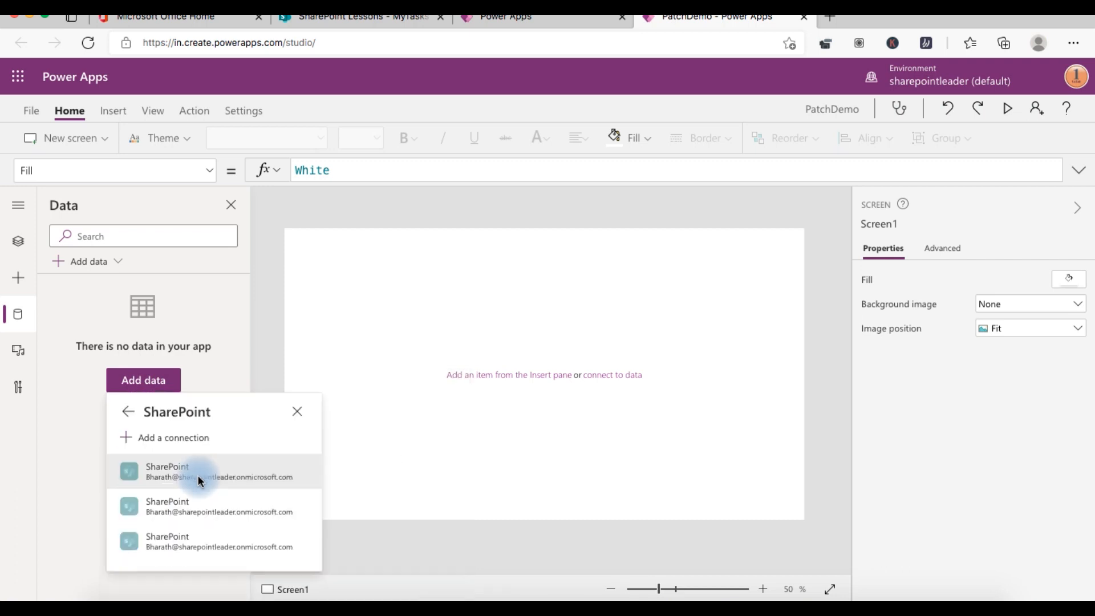
left_click(200, 470)
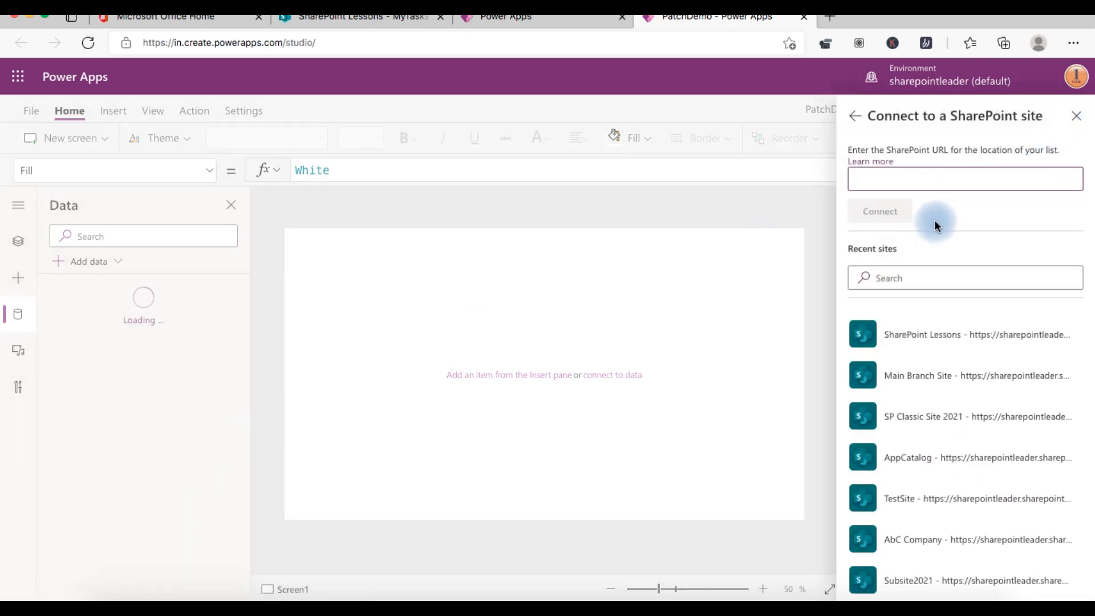
Connect the app to the MyTasks list from the SharePoint Lessons site
left_click(988, 336)
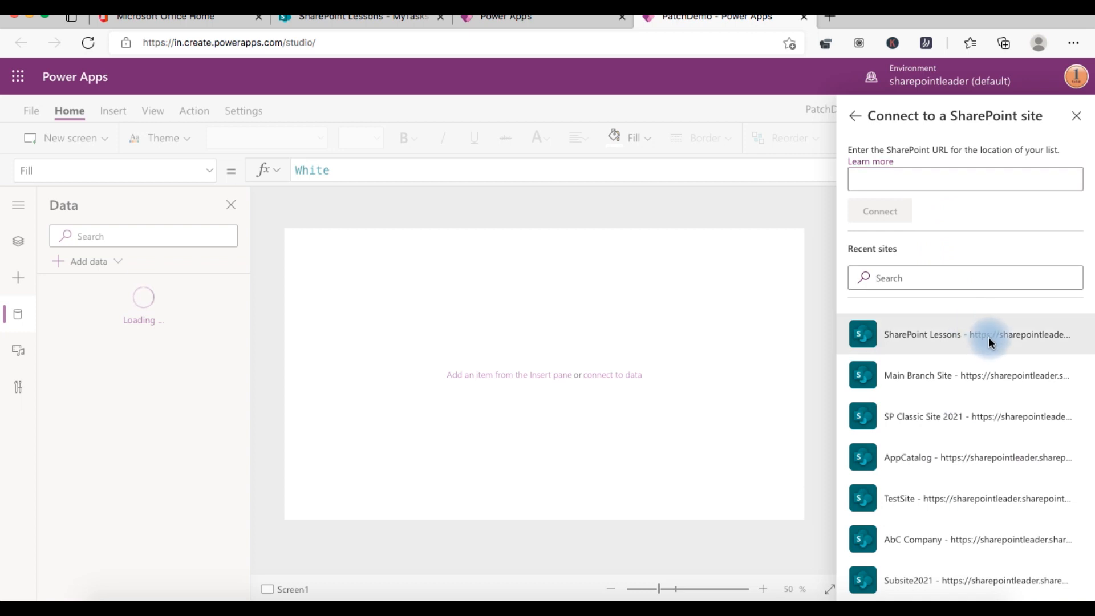
scroll(970, 288, "down", 7)
left_click(970, 292)
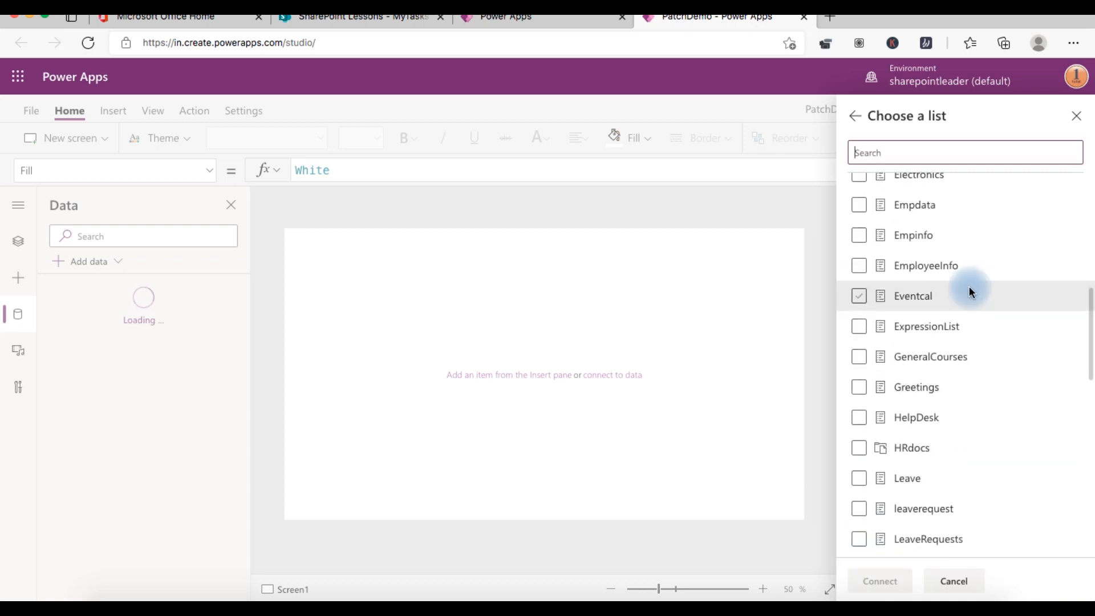
scroll(970, 292, "down", 4)
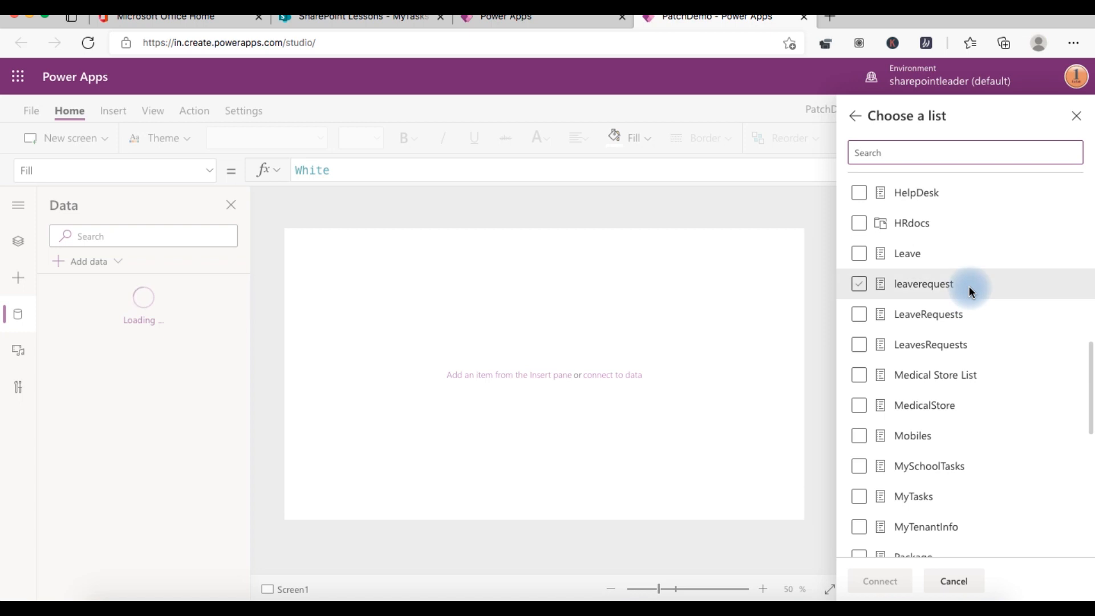
left_click(933, 498)
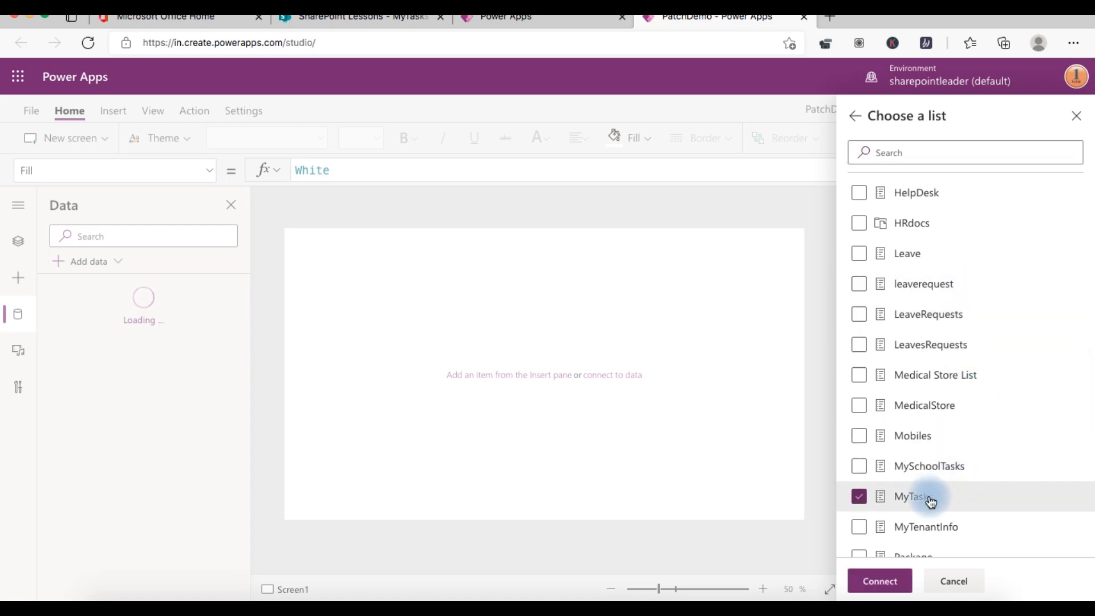
left_click(899, 581)
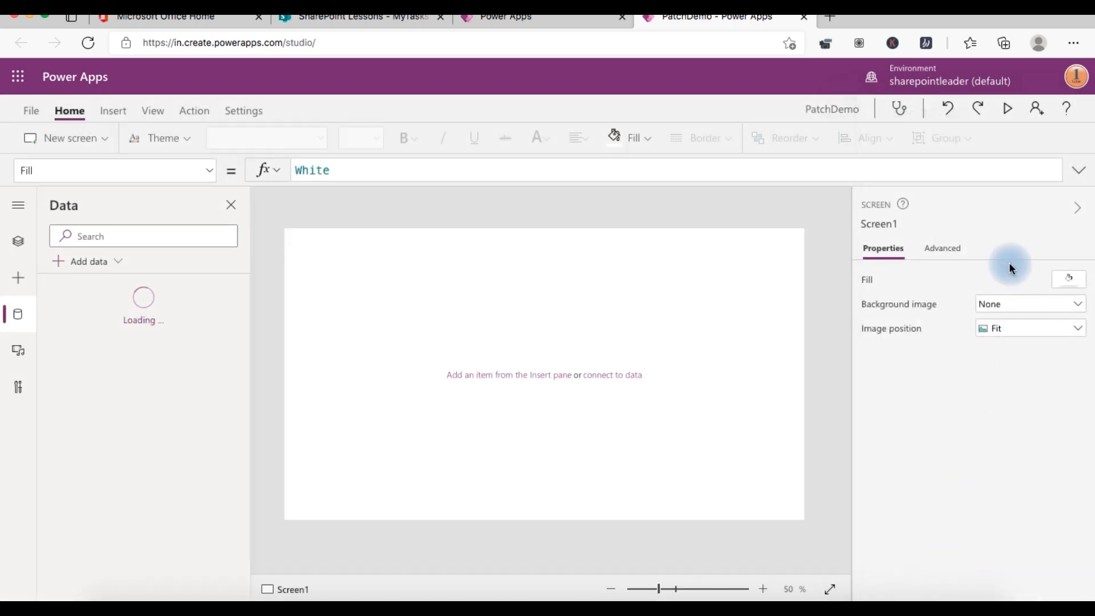
Switch back to the MyTasks list in SharePoint and delete all of its items
left_click(368, 26)
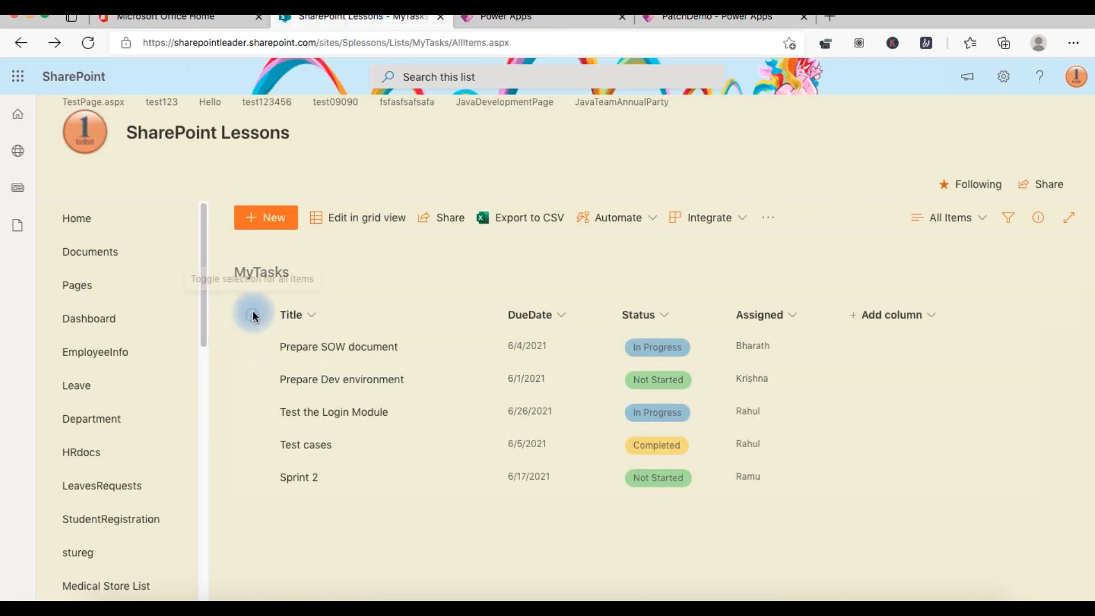
left_click(253, 315)
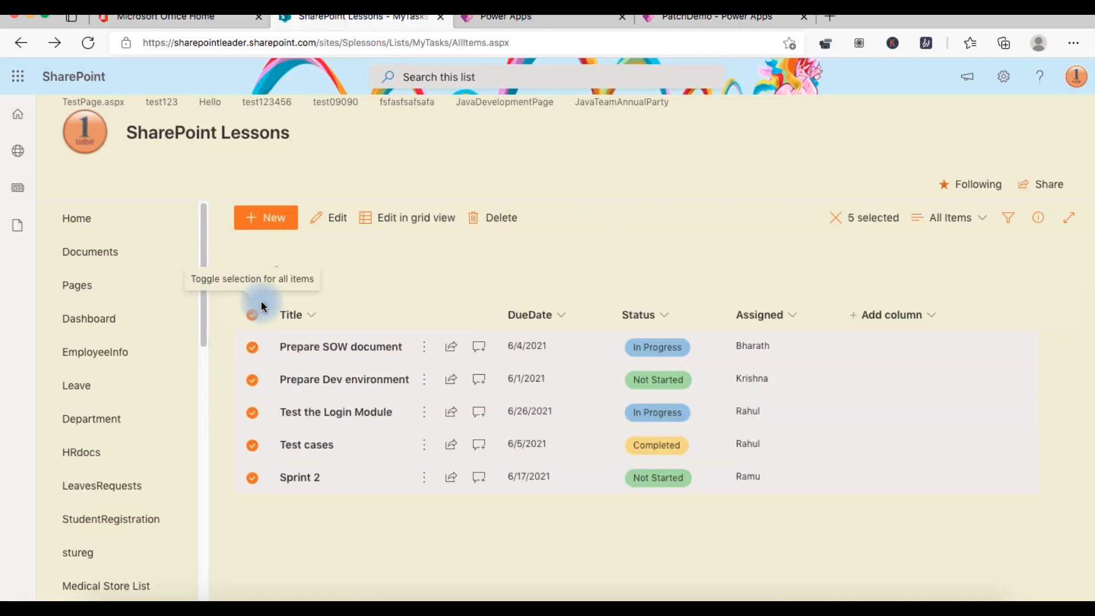
left_click(506, 224)
left_click(560, 371)
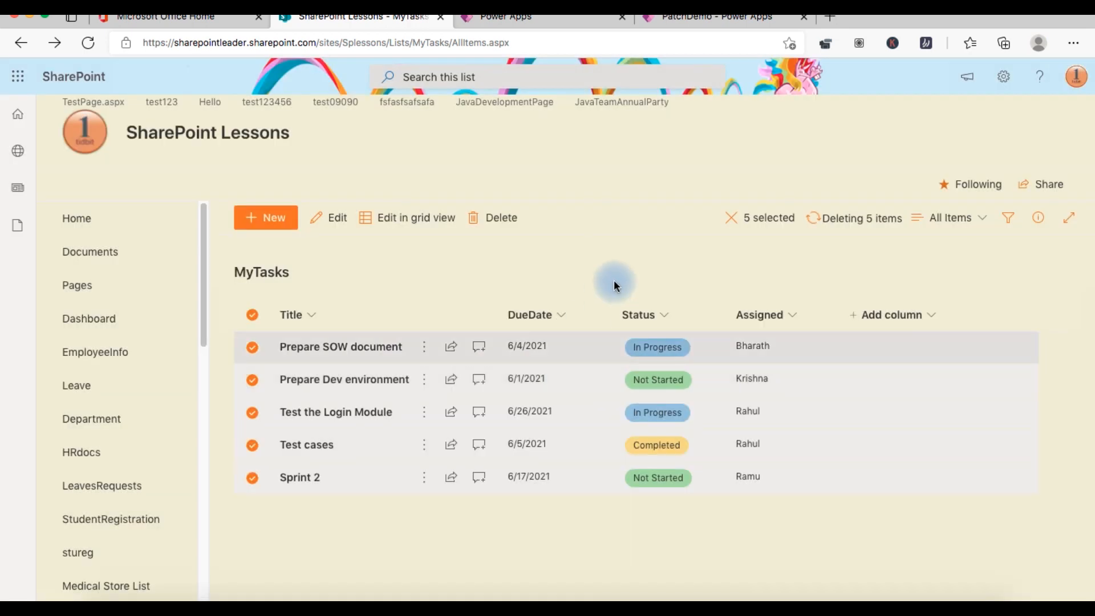
Return to the PatchDemo app in Power Apps and refresh the MyTasks data source
left_click(722, 21)
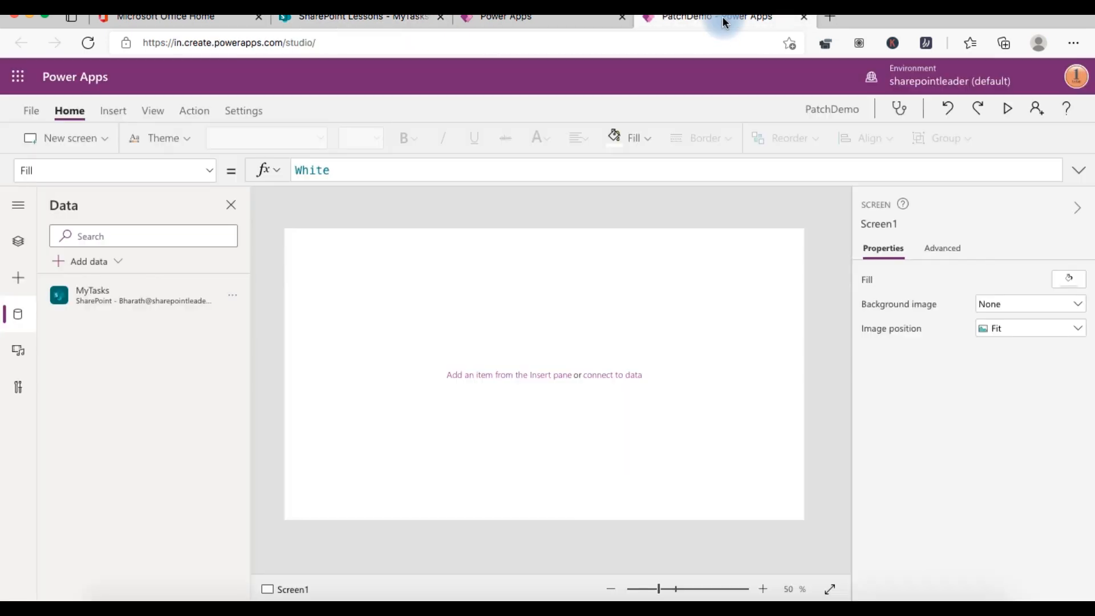
left_click(234, 302)
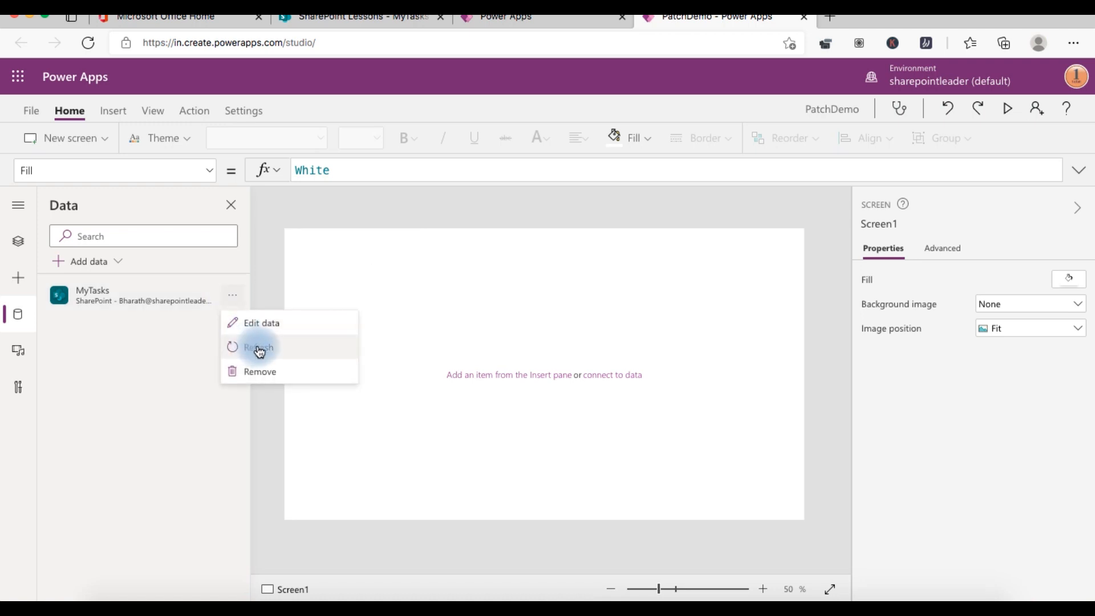
left_click(257, 347)
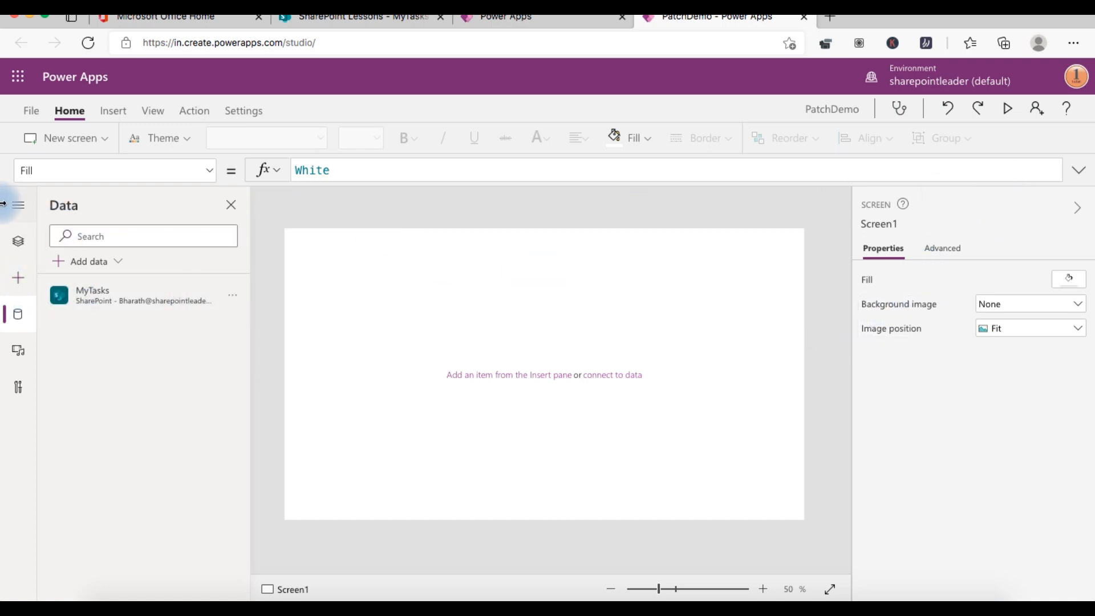
Show the app's screen tree and insert a text label on Screen1
left_click(25, 249)
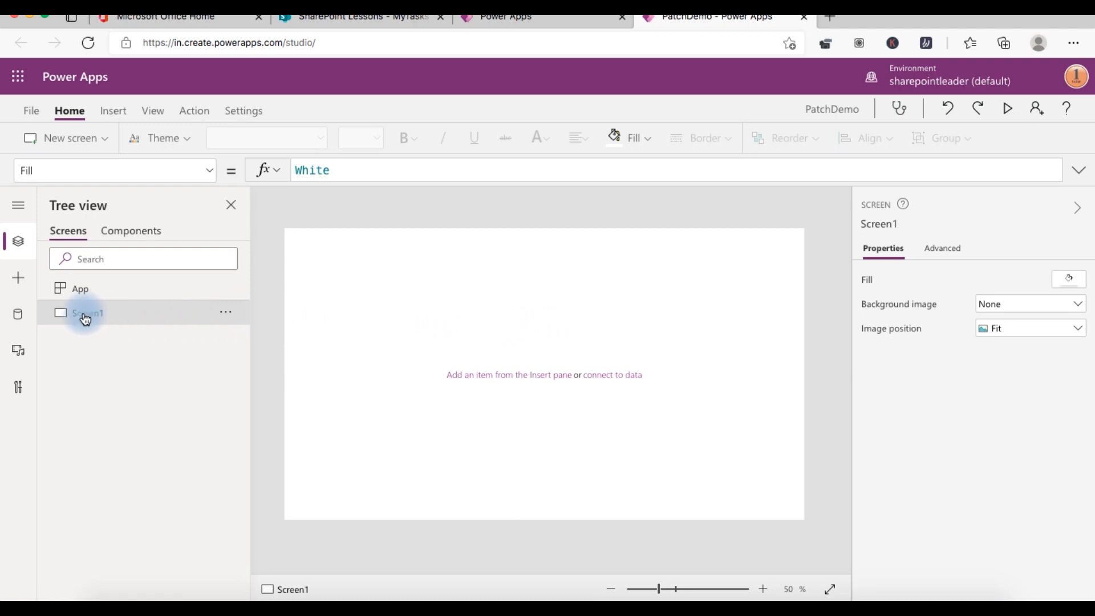
left_click(114, 111)
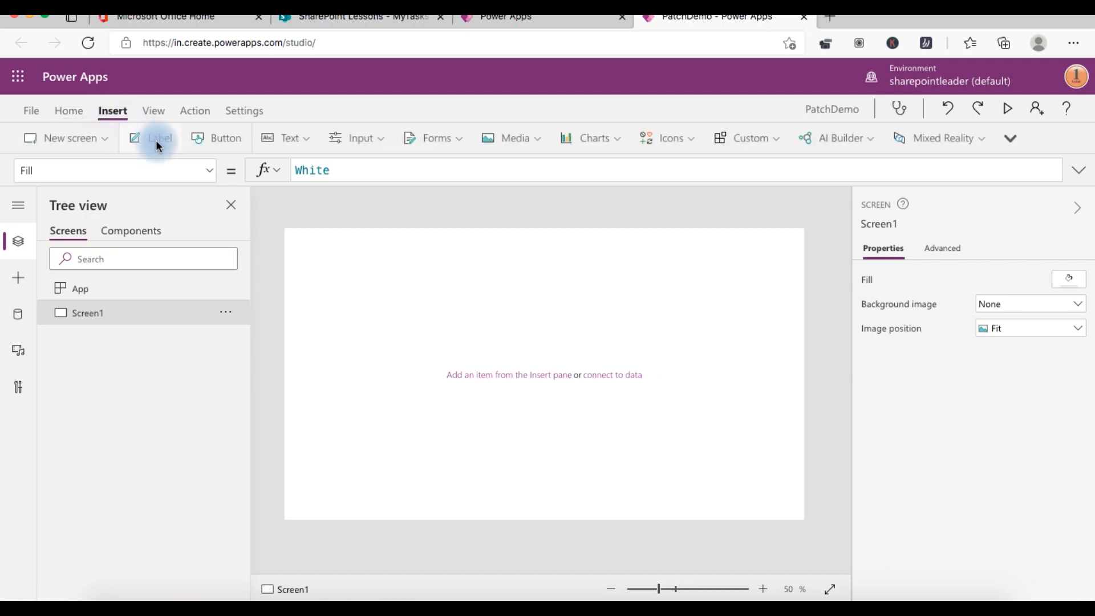
left_click(157, 143)
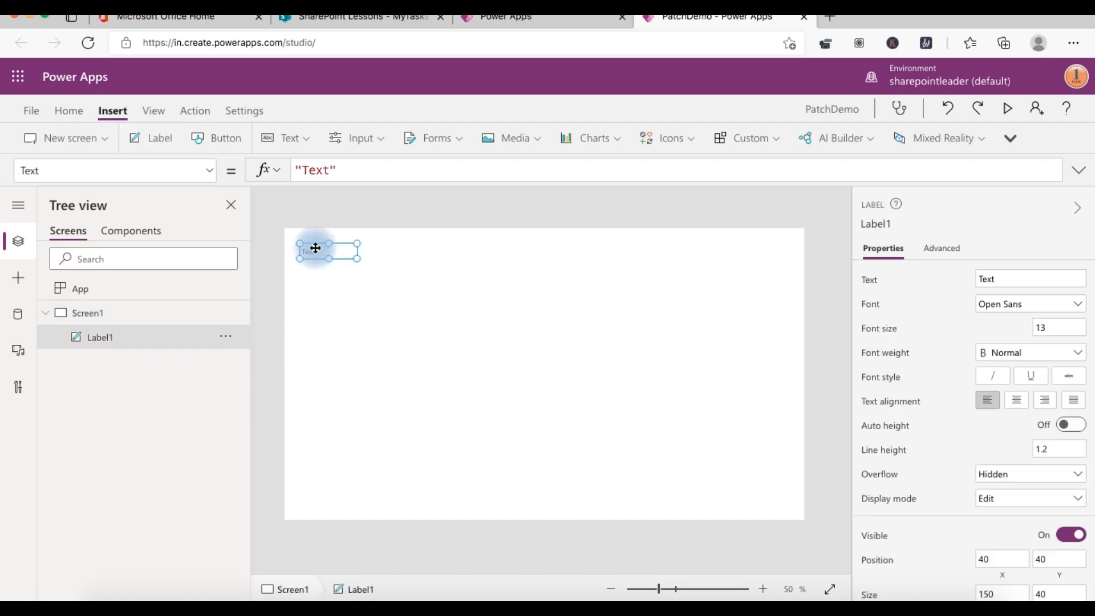
Move the text label lower and set the pngtree-fresh-student JPEG from the Desktop as Screen1's background image
left_click_drag(332, 249, 329, 308)
left_click(154, 315)
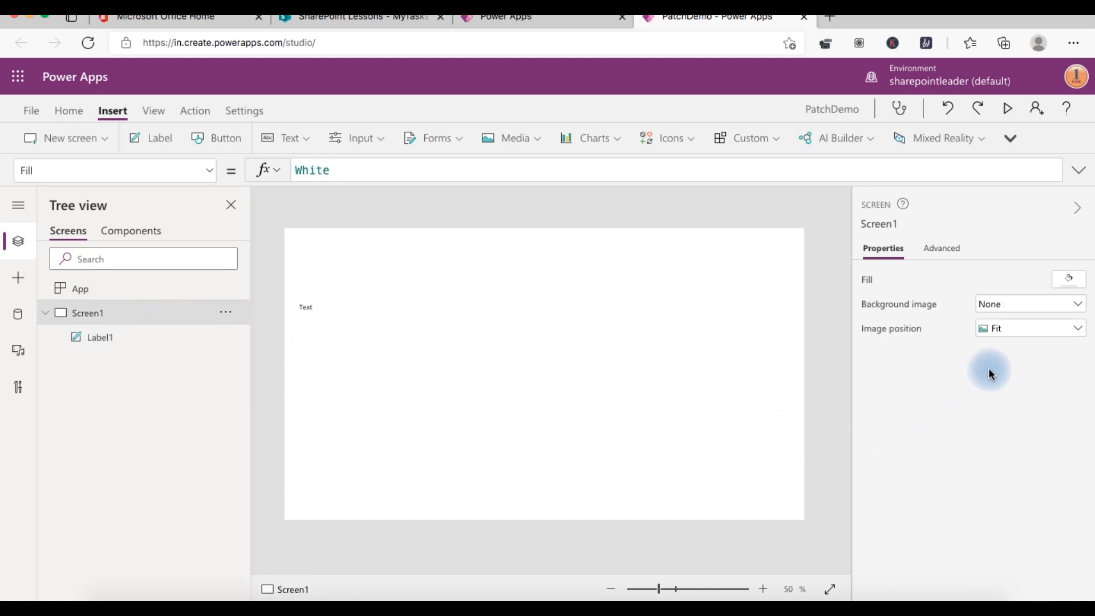
left_click(1046, 304)
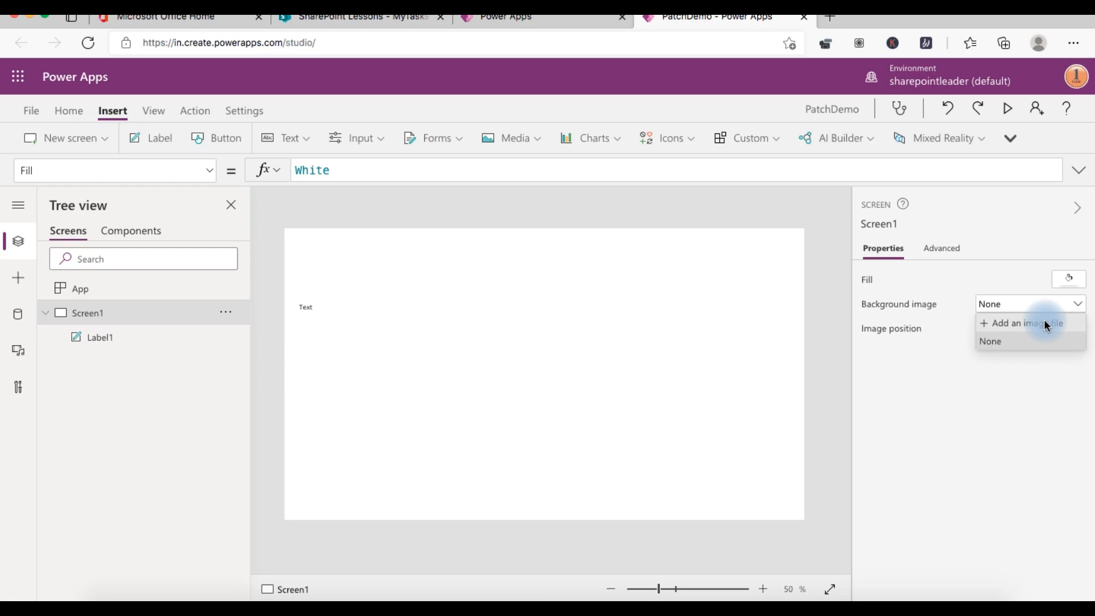
left_click(1044, 323)
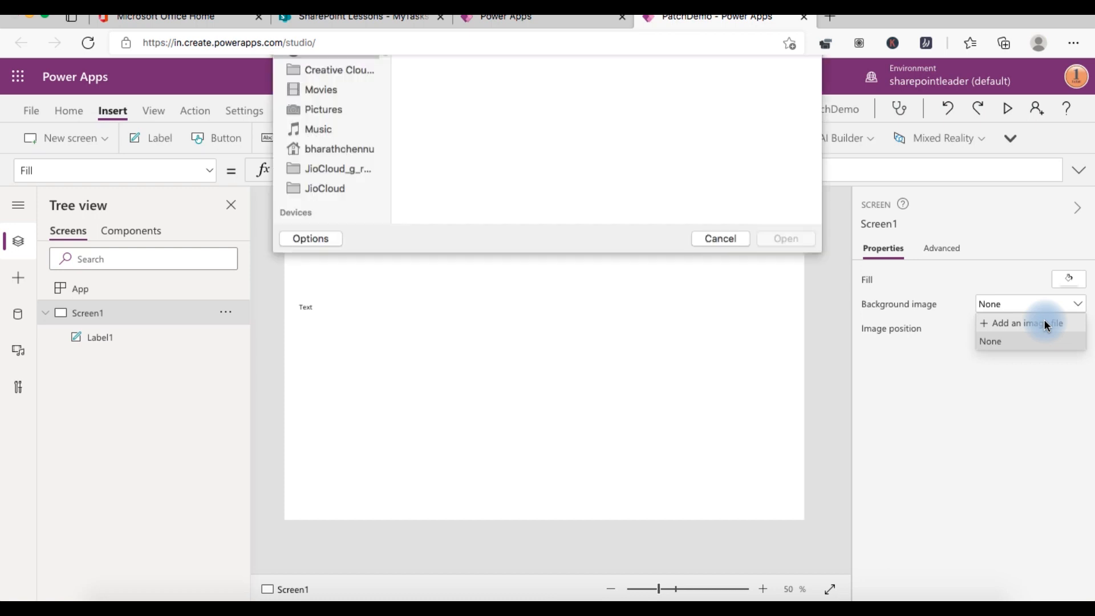
scroll(573, 235, "down", 5)
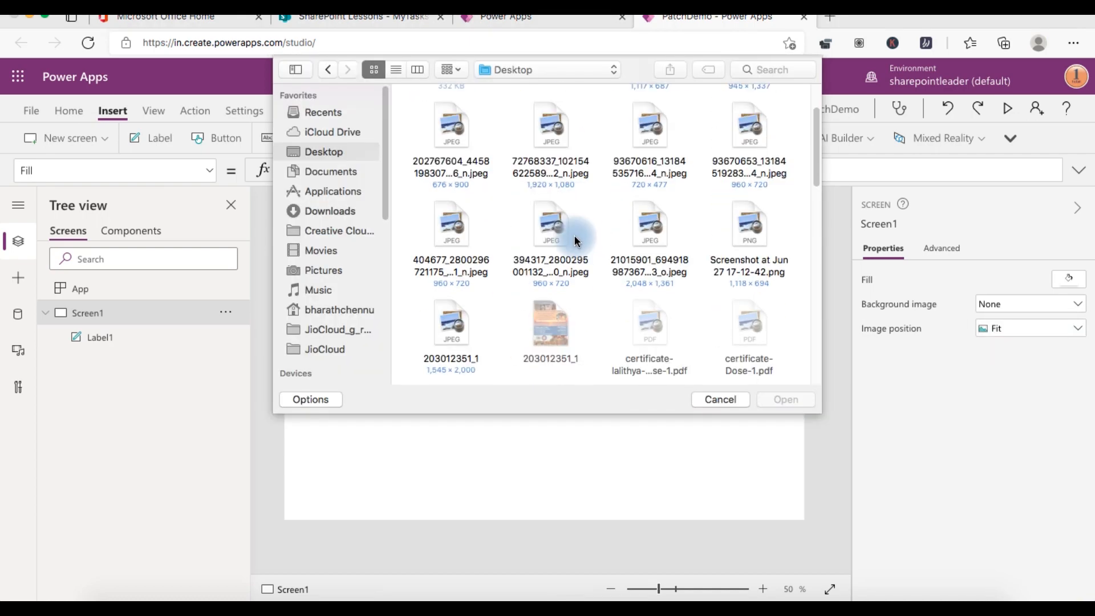
scroll(574, 235, "down", 10)
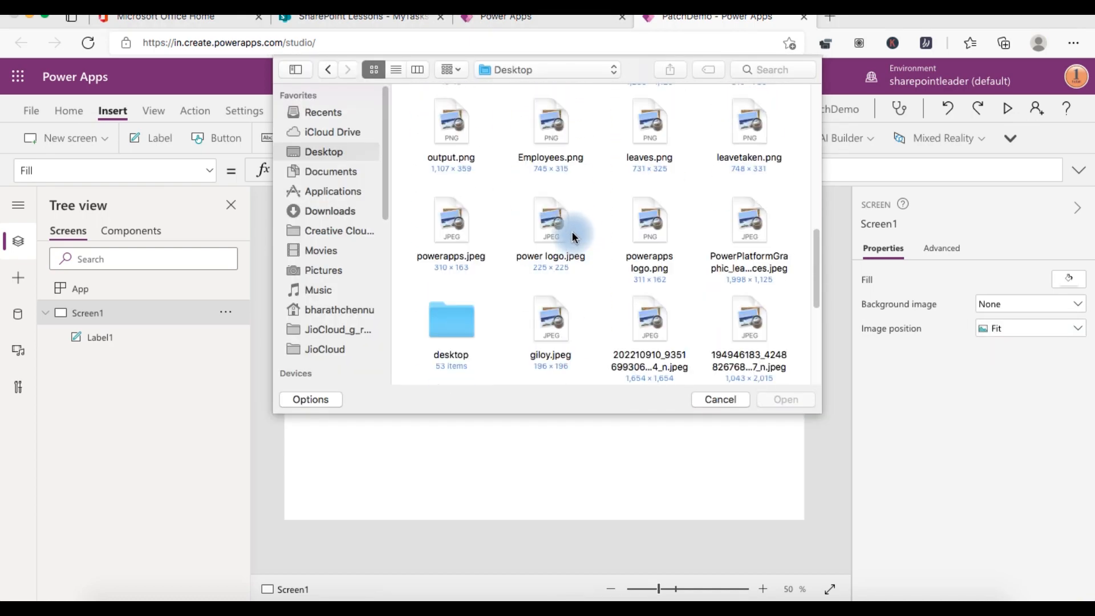
scroll(572, 231, "down", 3)
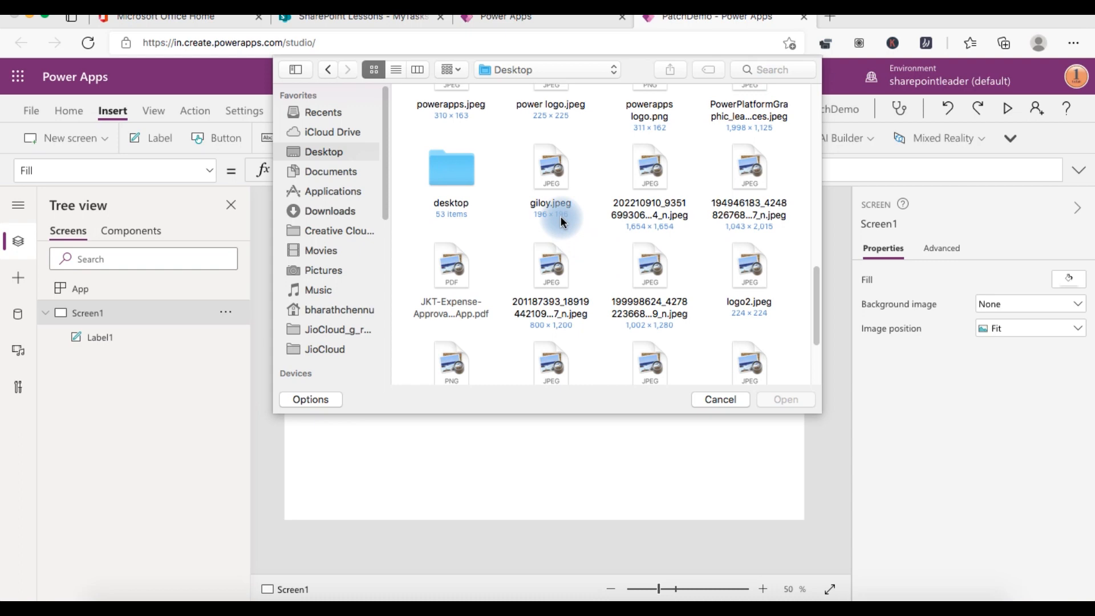
scroll(561, 222, "up", 15)
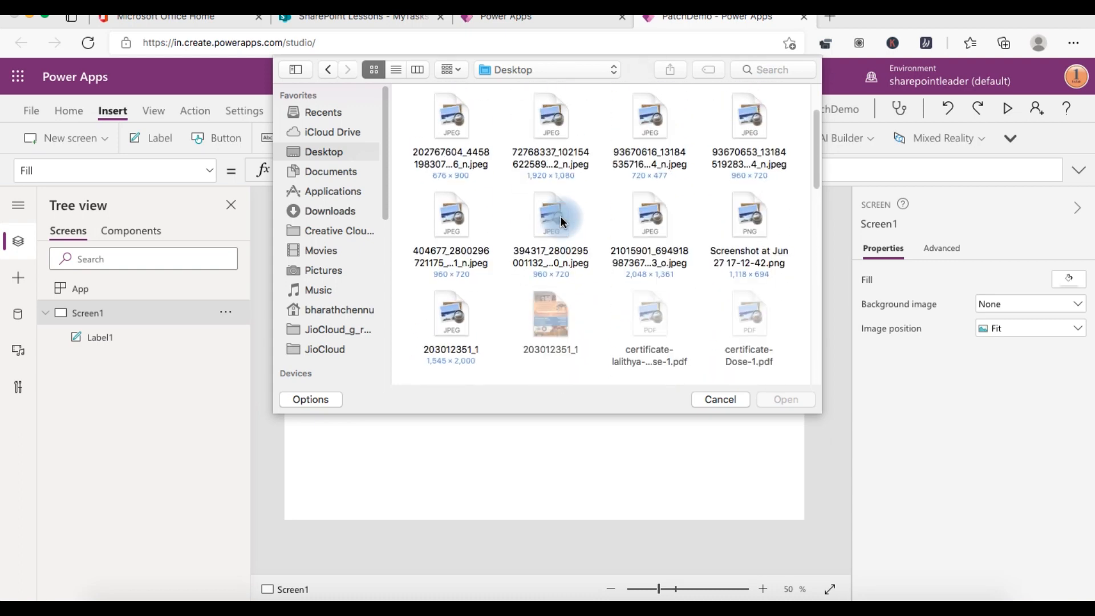
scroll(560, 217, "up", 4)
scroll(560, 216, "down", 15)
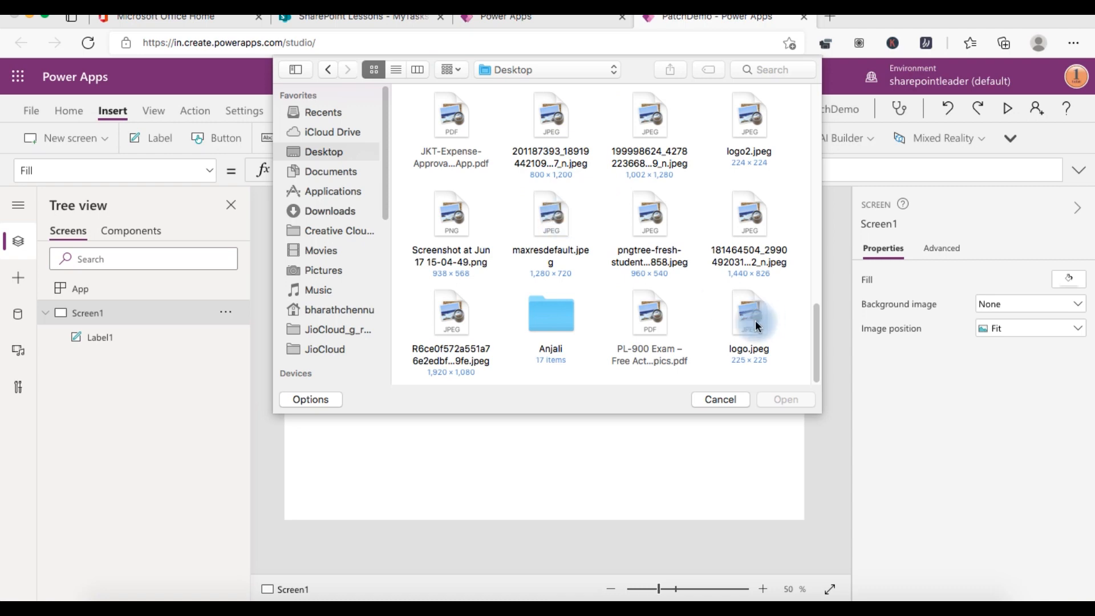
scroll(678, 285, "up", 7)
scroll(678, 289, "up", 1)
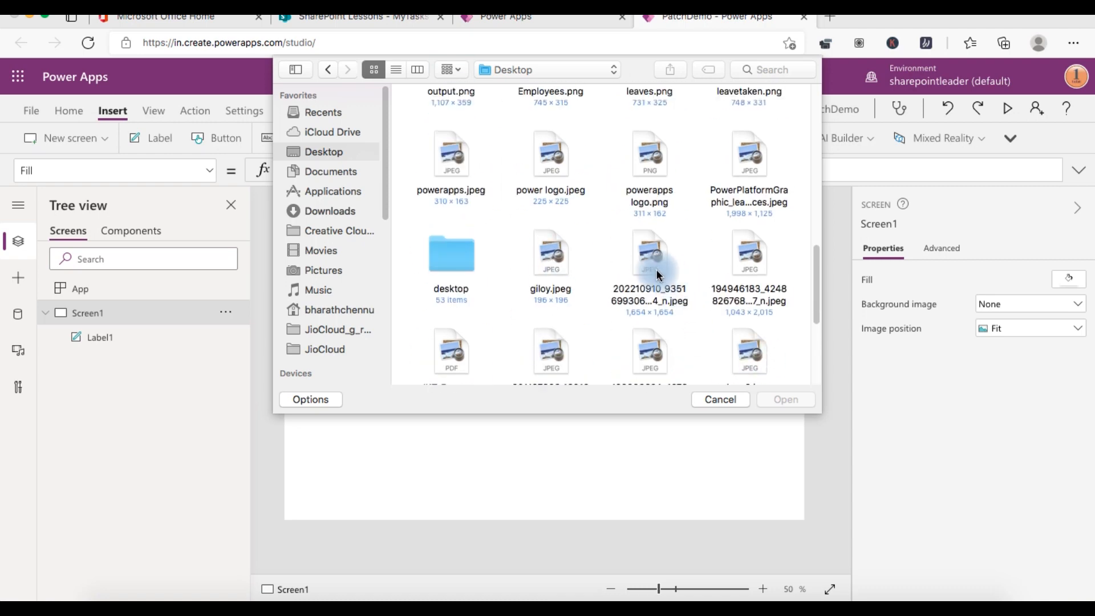
scroll(656, 275, "up", 5)
scroll(656, 270, "down", 8)
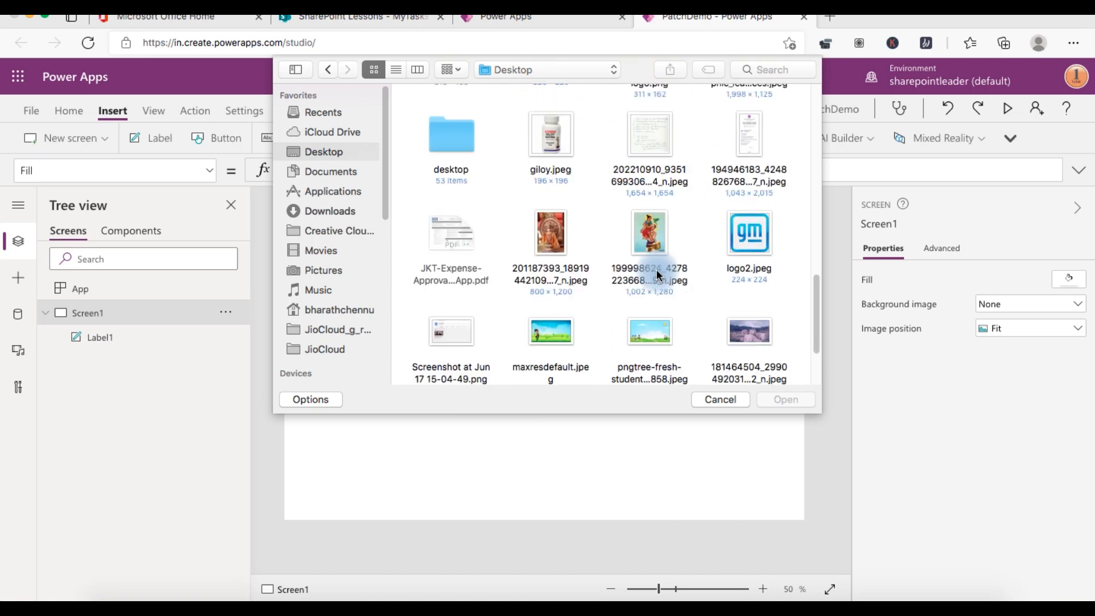
scroll(656, 268, "down", 3)
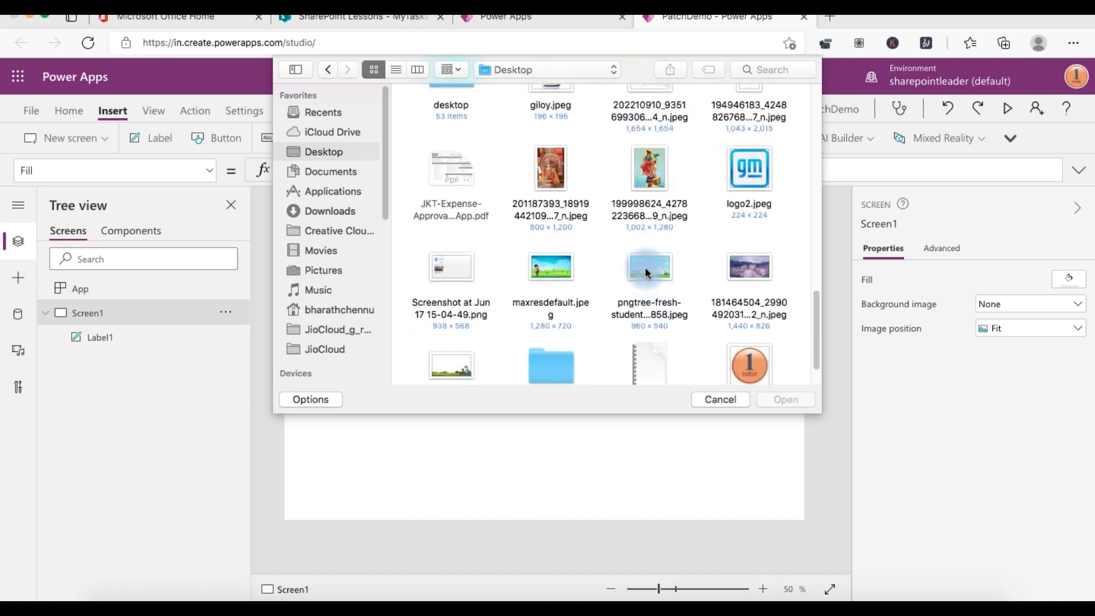
left_click(646, 272)
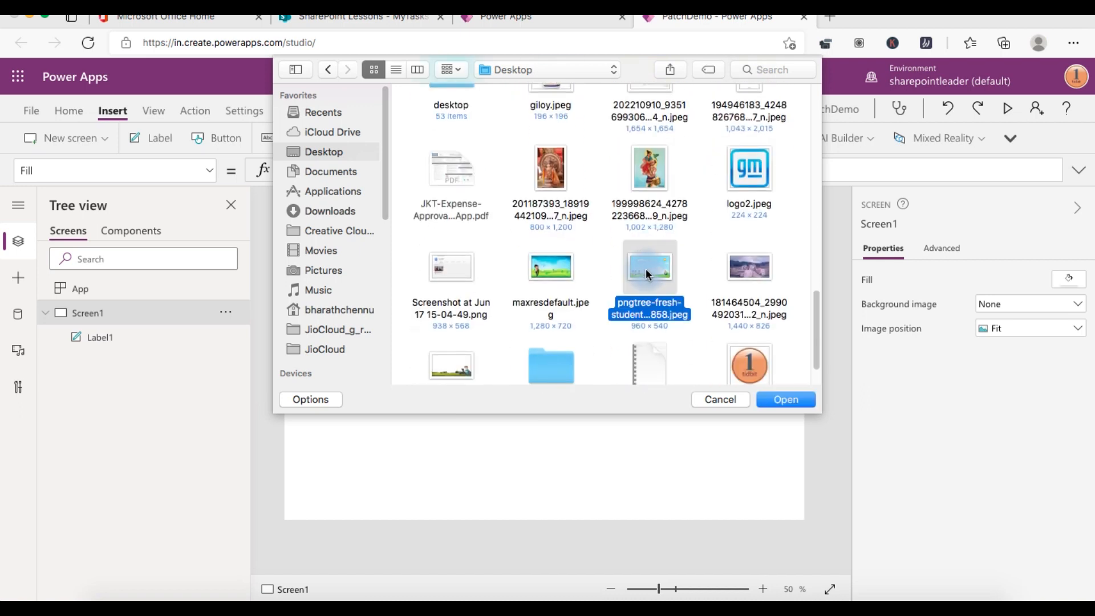
left_click(785, 400)
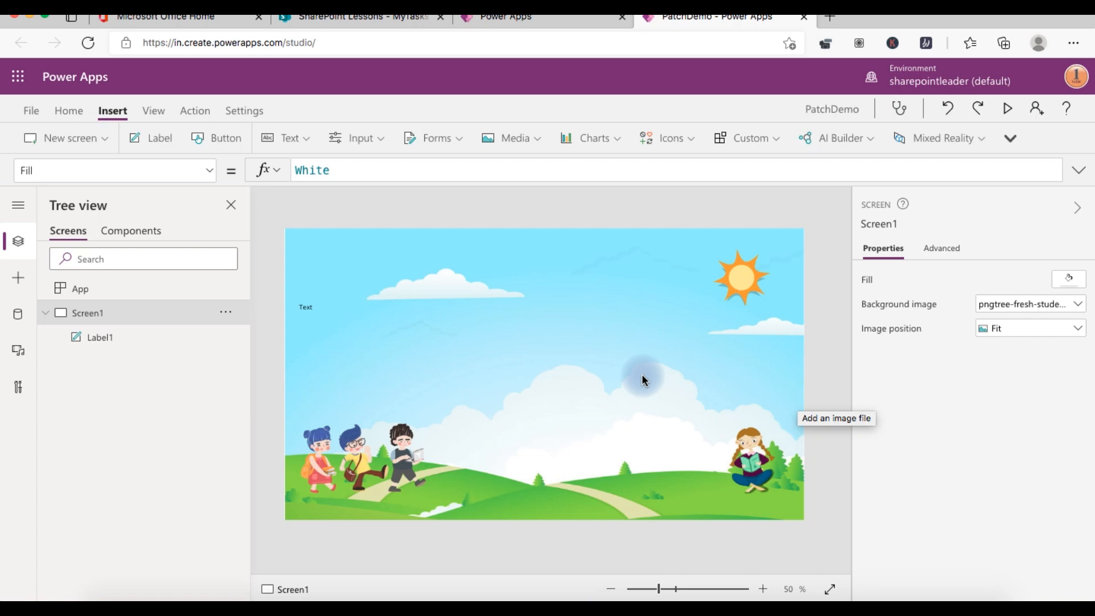
Move the text label to about X 21, Y 207, near the screen's left edge
left_click(312, 303)
mouse_move(330, 304)
left_mouse_down()
mouse_move(329, 251)
mouse_move(329, 316)
left_mouse_up()
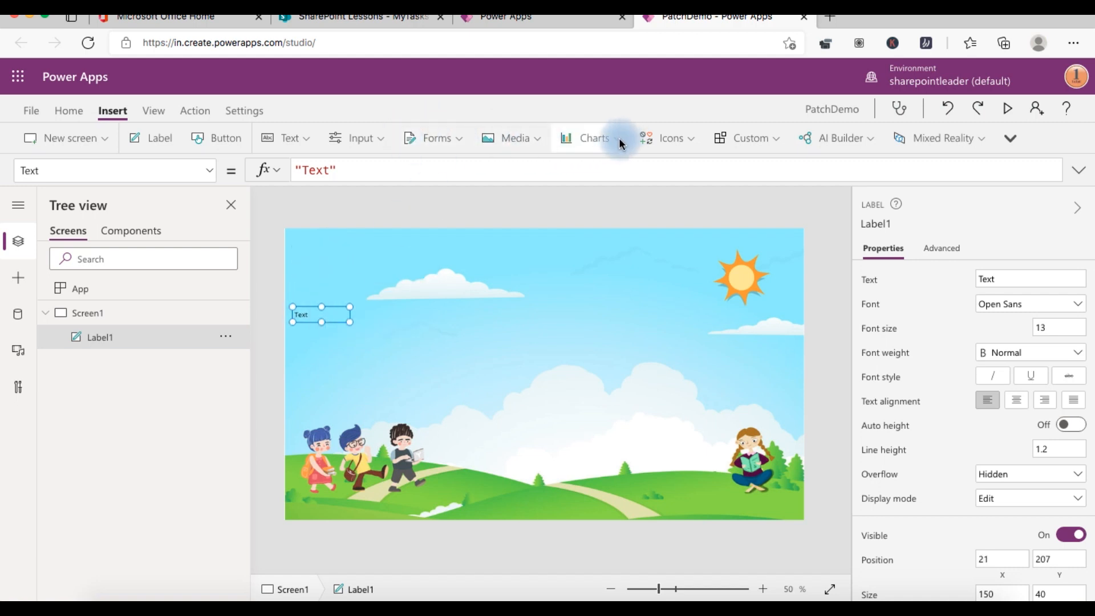
Insert a rectangle and size it as a header bar across the top of Screen1, 1366 wide and about 62 high
left_click(695, 139)
scroll(710, 294, "down", 15)
scroll(713, 297, "down", 10)
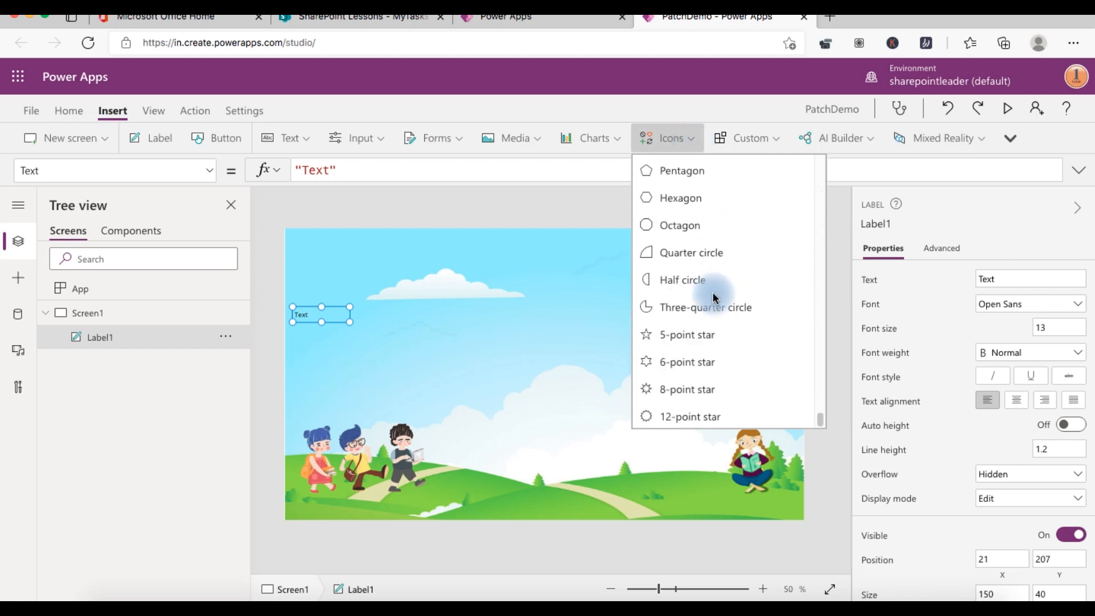
scroll(713, 297, "up", 5)
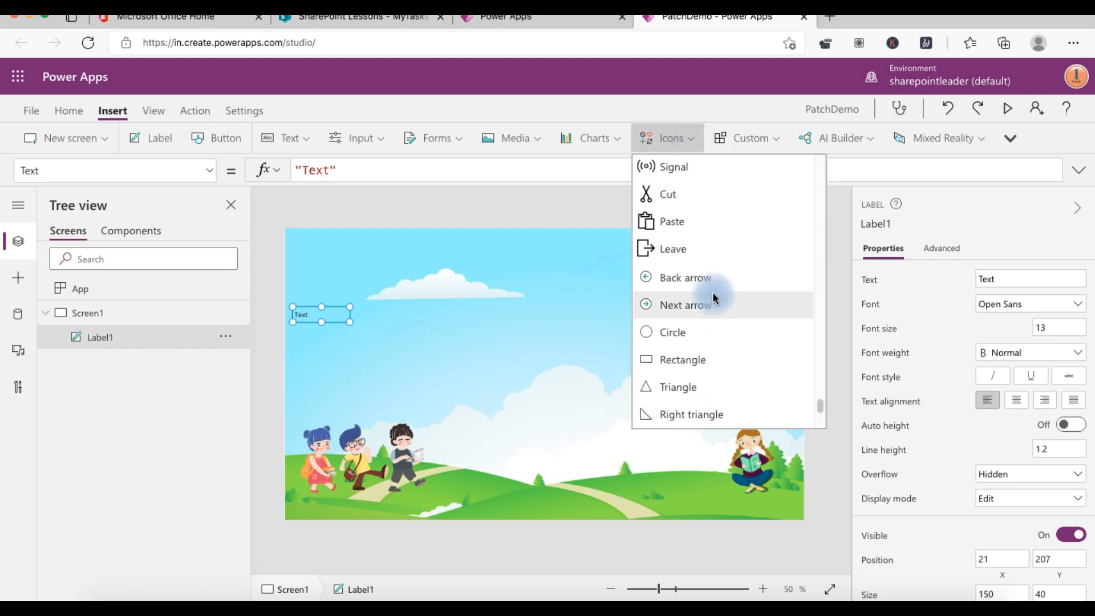
scroll(713, 297, "up", 2)
scroll(714, 298, "up", 1)
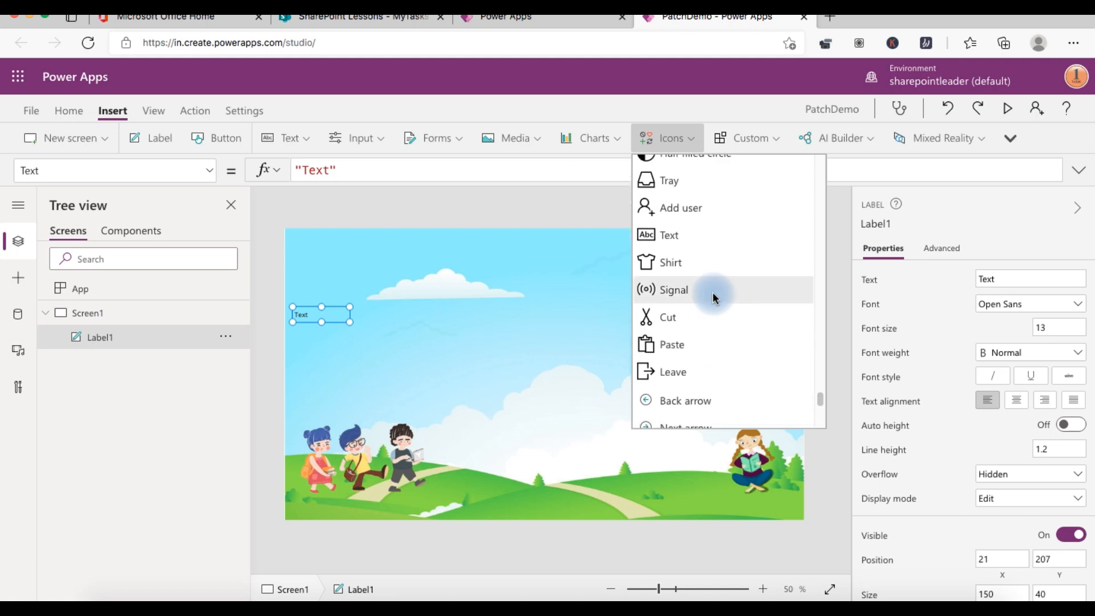
scroll(713, 298, "up", 2)
scroll(712, 297, "up", 2)
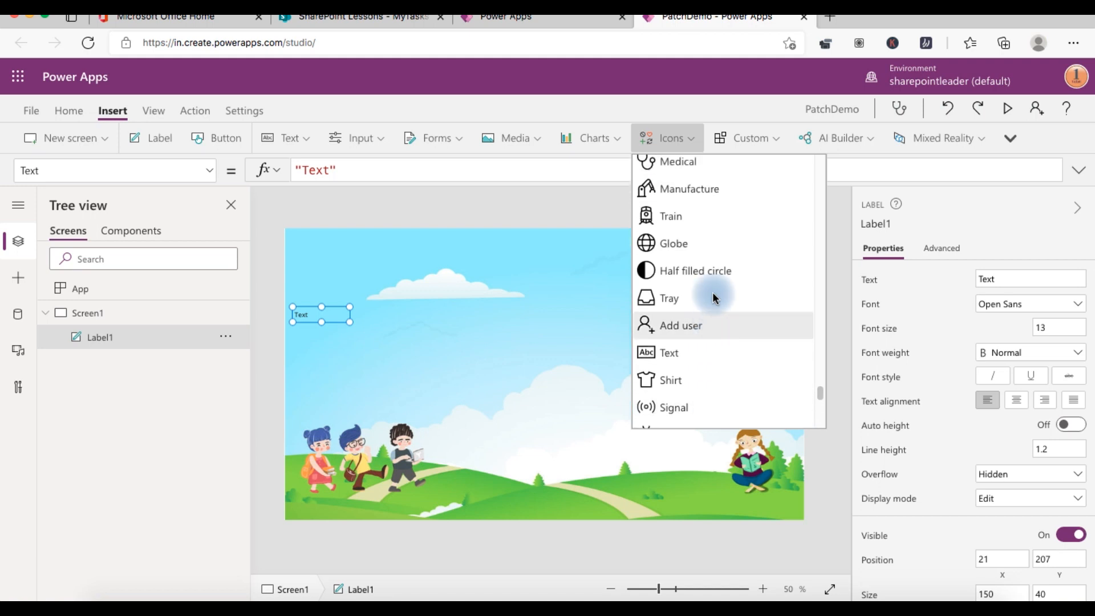
scroll(713, 297, "down", 10)
scroll(713, 297, "down", 2)
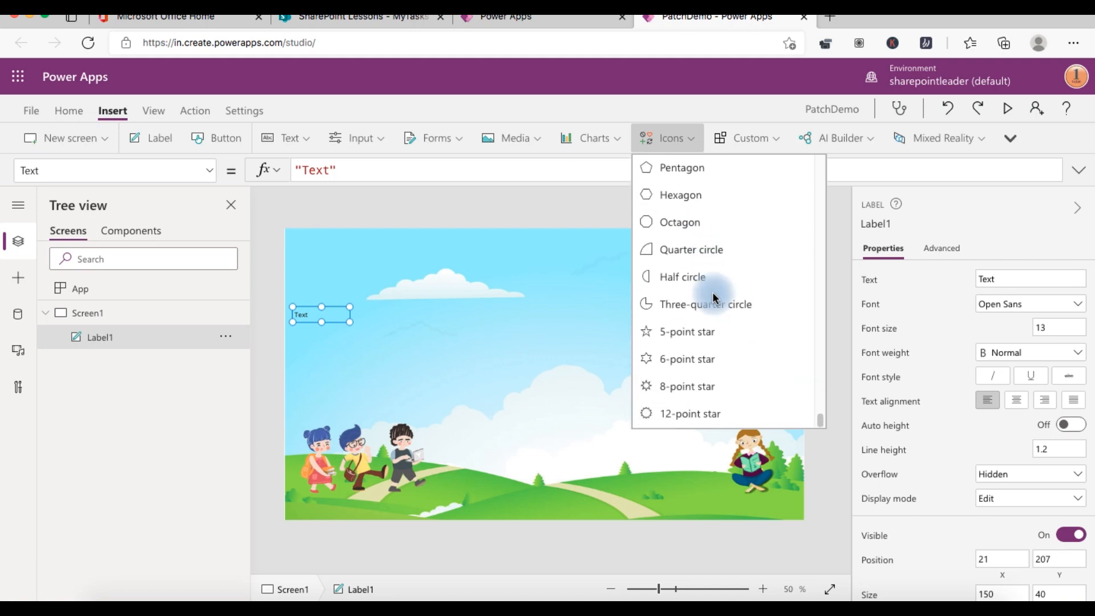
scroll(716, 292, "up", 4)
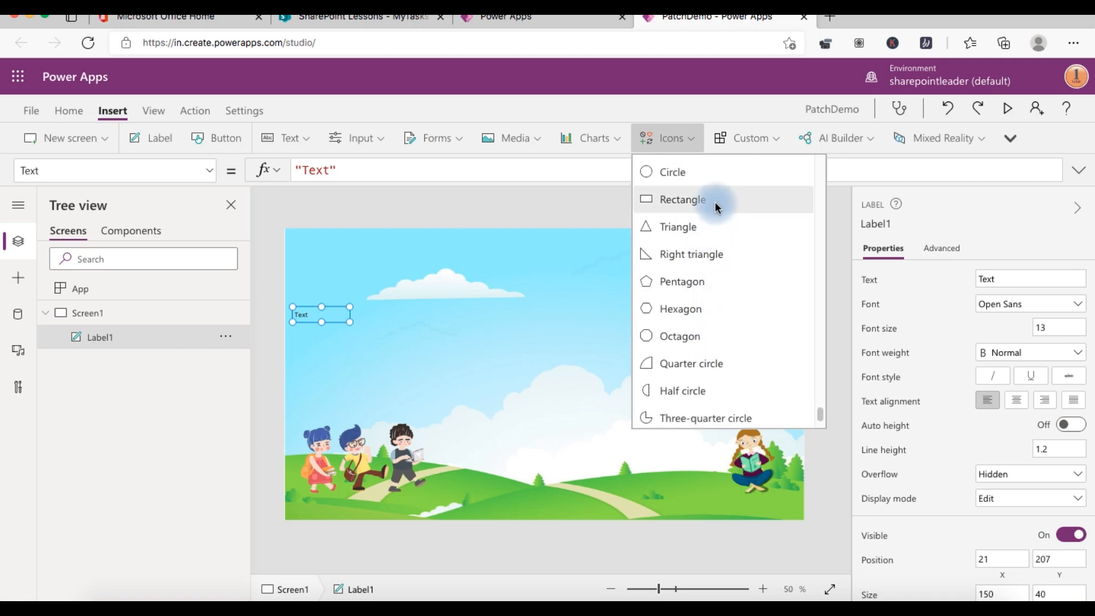
left_click(716, 199)
left_click_drag(323, 248, 804, 247)
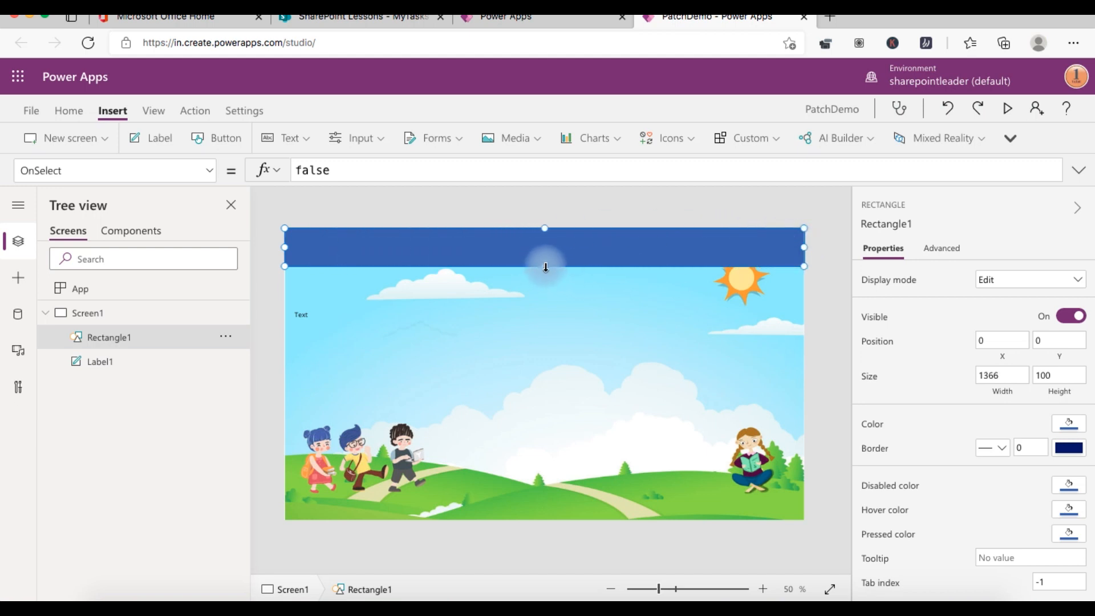
left_click_drag(546, 264, 547, 251)
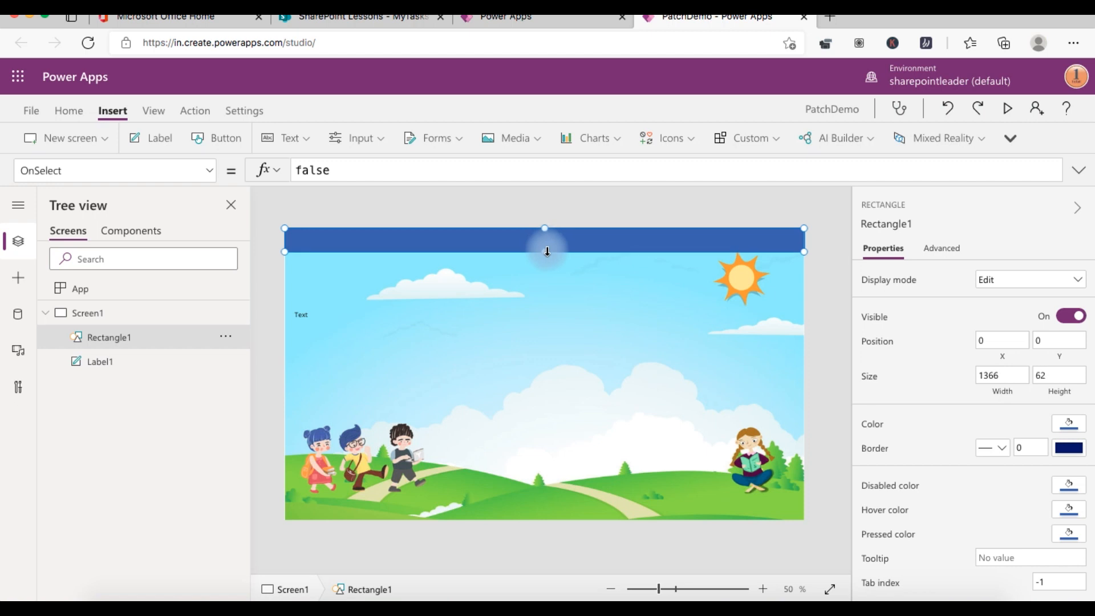
Apply the Green theme from the Office group to the app
left_click(68, 112)
left_click(179, 137)
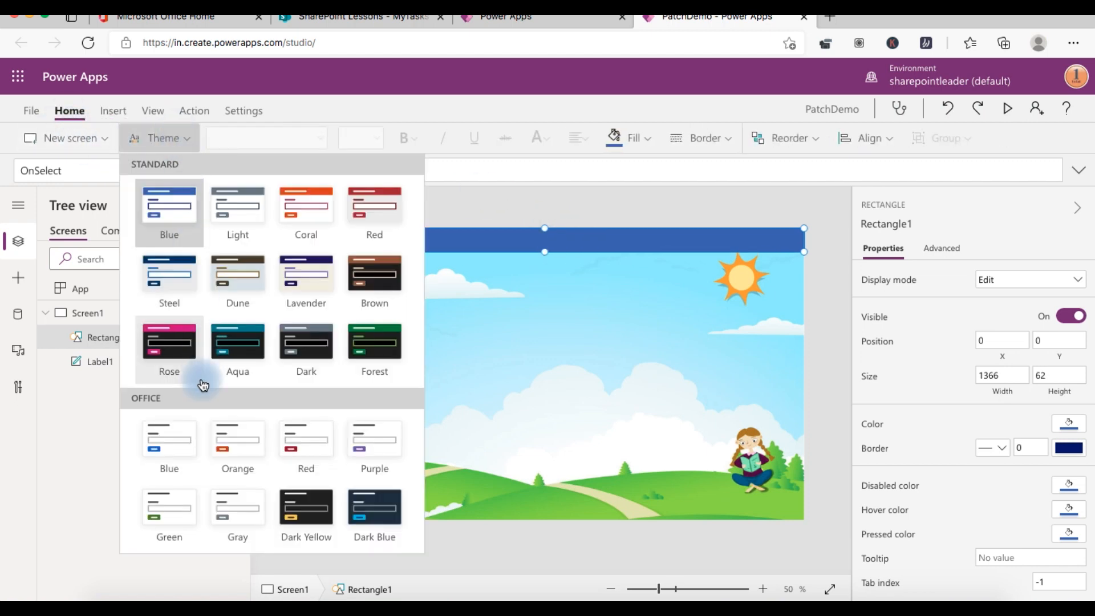
left_click(183, 500)
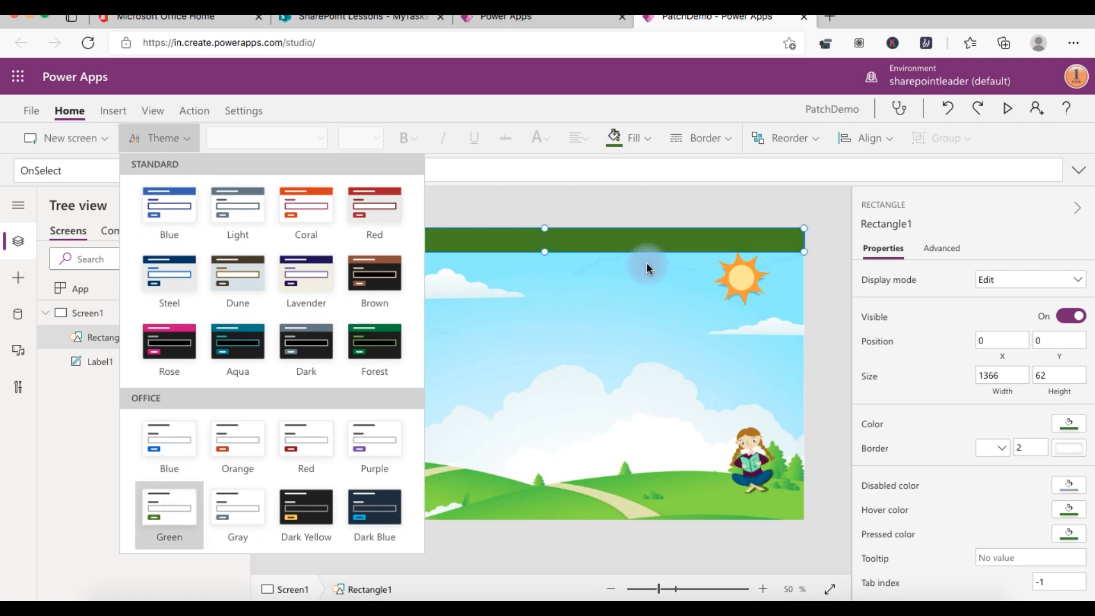
left_click(625, 244)
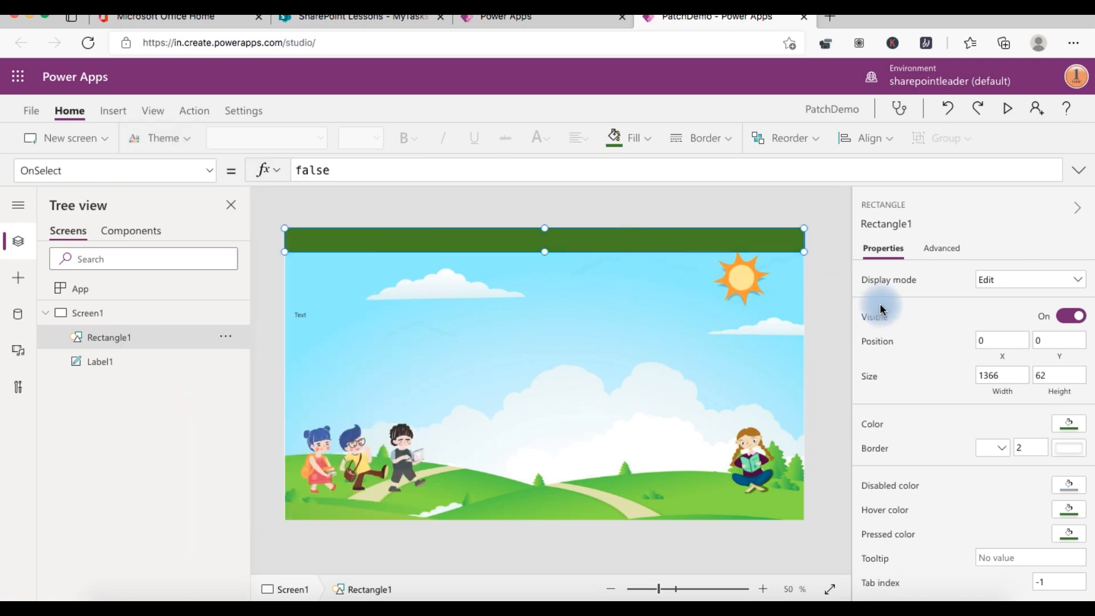
Insert a second text label and place it mid-way along the header bar, at about X 608, Y 22
left_click(112, 111)
left_click(155, 138)
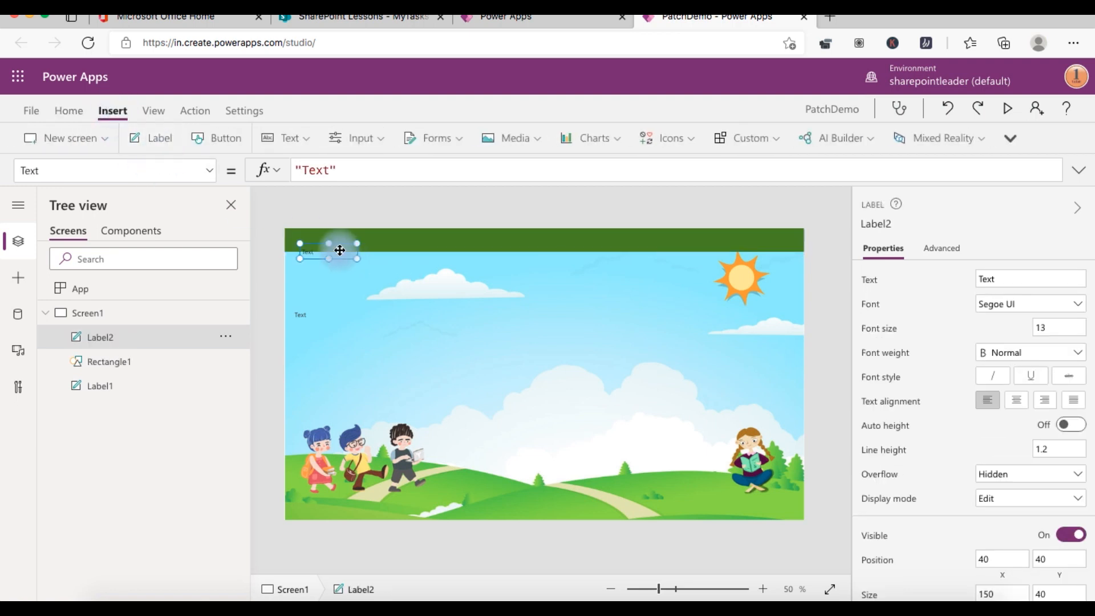
left_click_drag(451, 242, 557, 243)
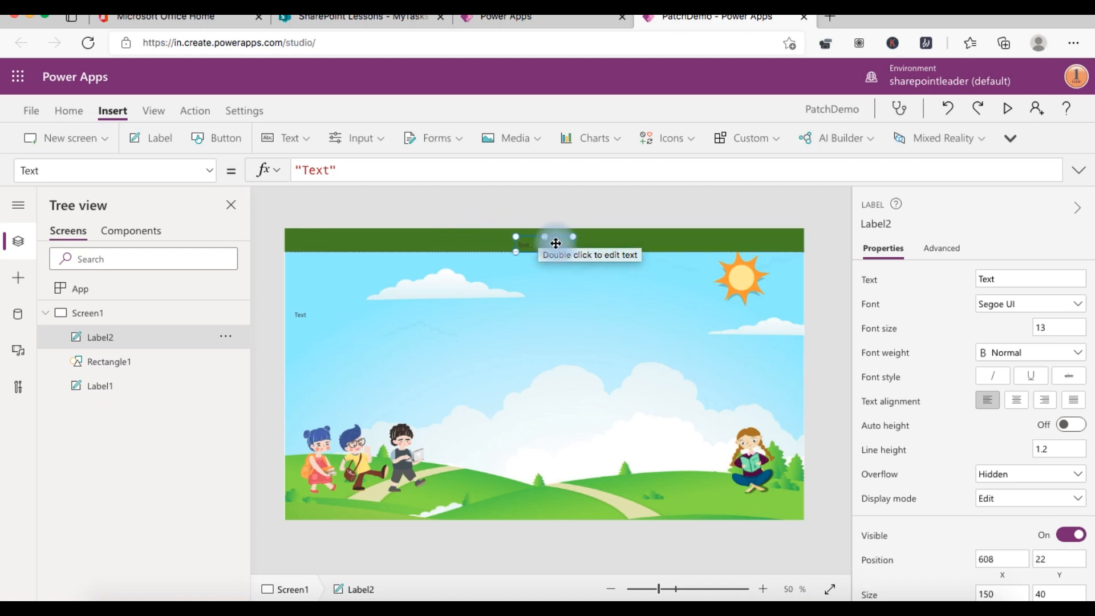
Set the header label's font size to 20 and its font to Lato Black
left_click(1076, 327)
type("20")
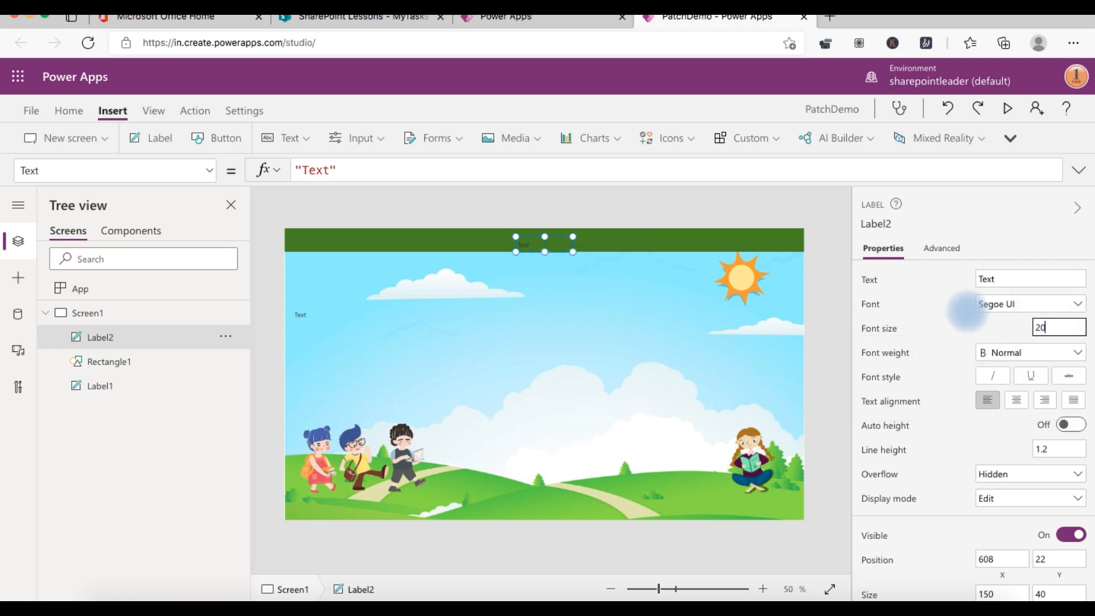
left_click(1044, 305)
left_click(1069, 431)
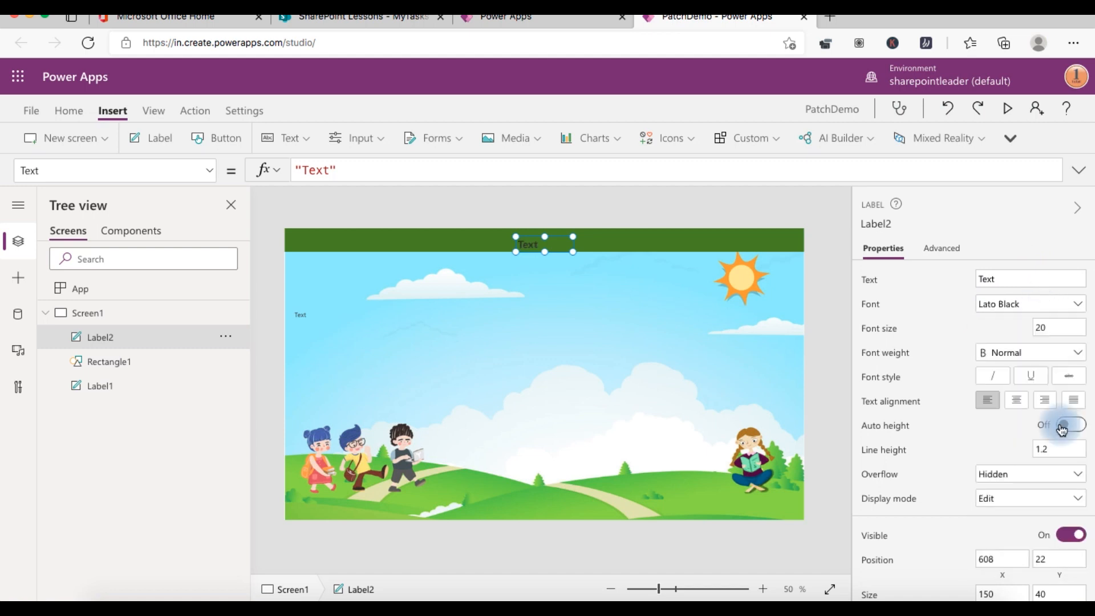
Change the header label's text color to white
scroll(935, 409, "down", 4)
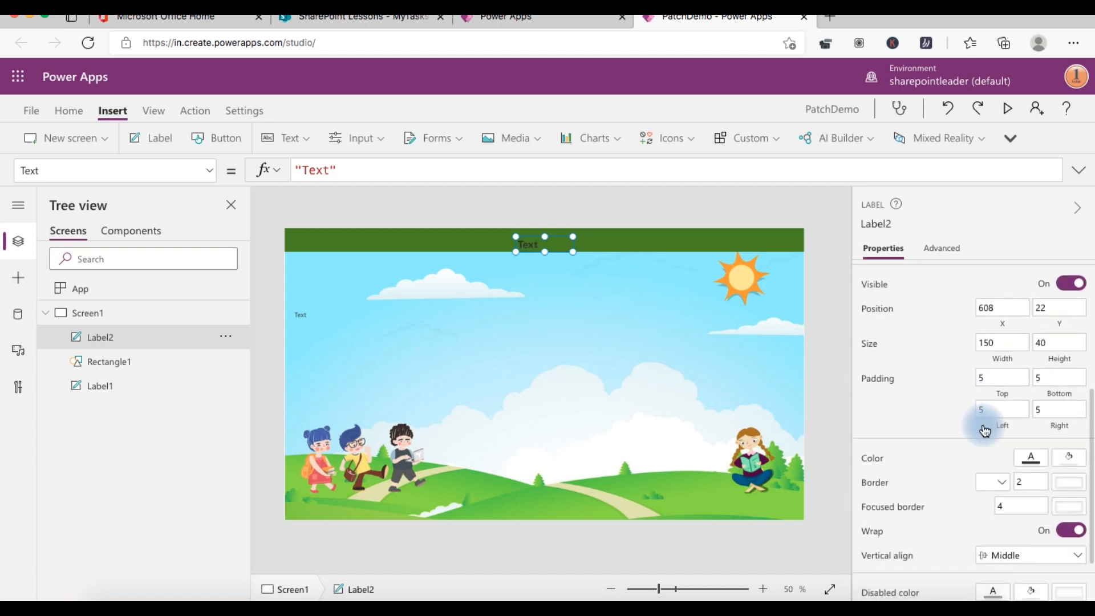
left_click(1035, 461)
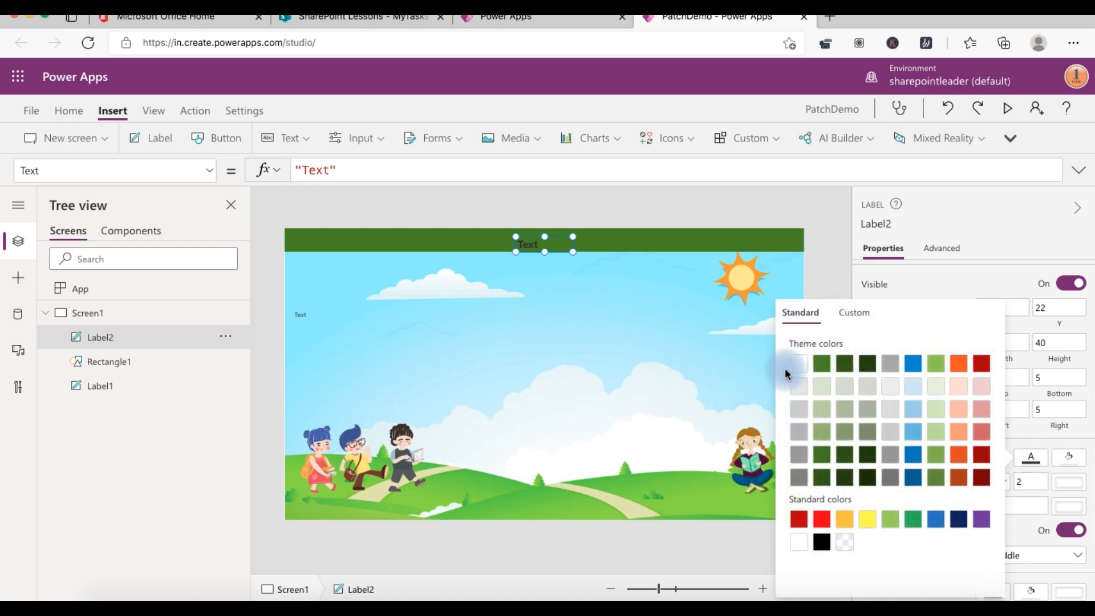
left_click(800, 362)
left_click(932, 284)
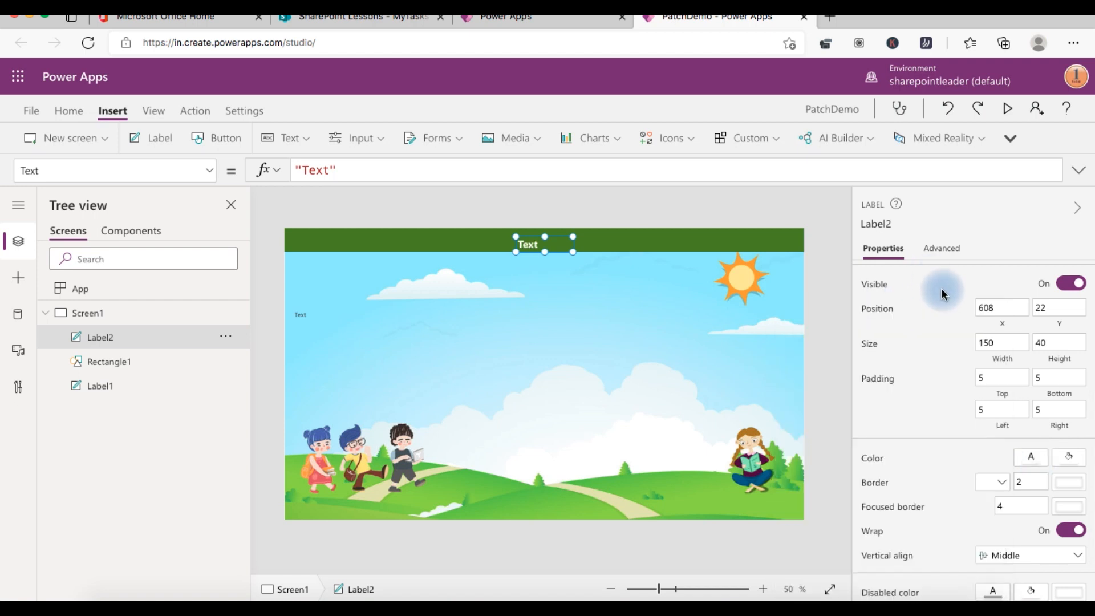
Set the header label's text to "Students Tasks" and resize and position it to fit on one line centered in the bar
scroll(946, 391, "up", 2)
scroll(947, 391, "up", 3)
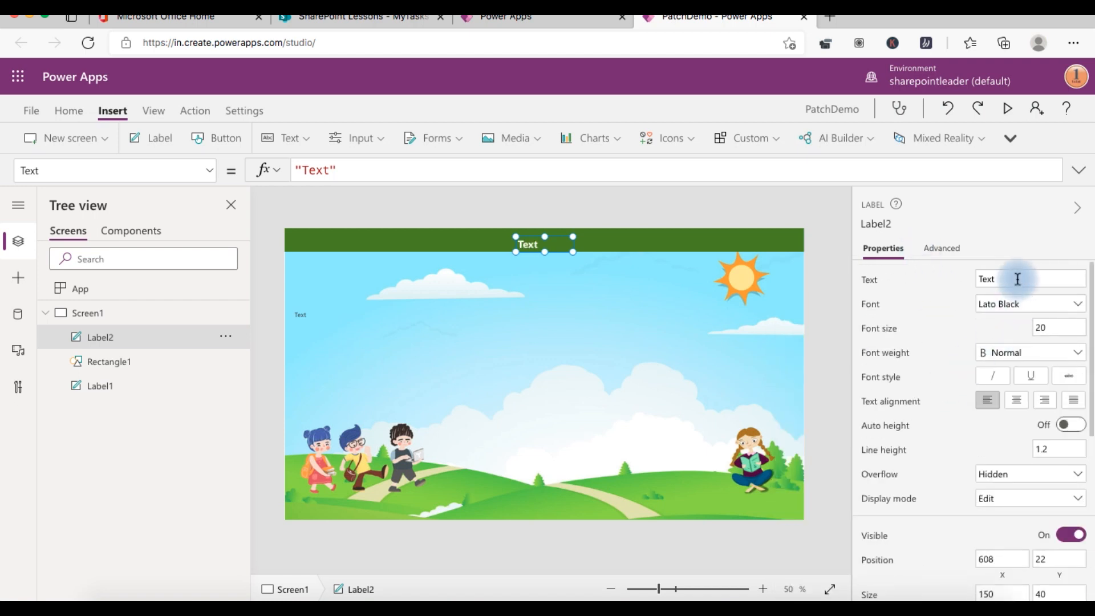
left_click(980, 278)
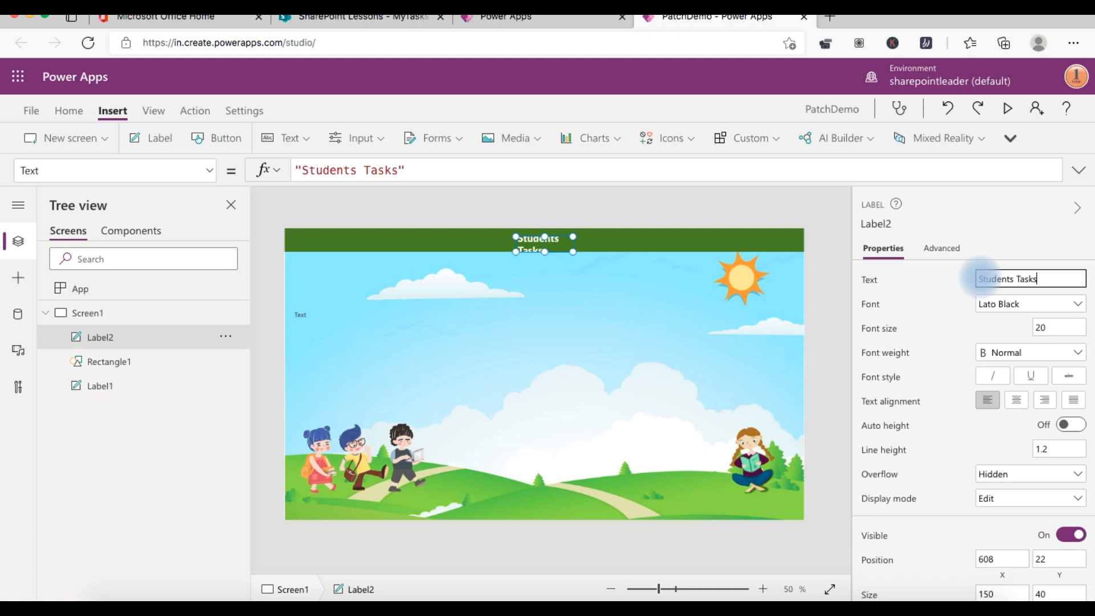
mouse_move(575, 249)
left_mouse_down()
mouse_move(616, 241)
mouse_move(610, 251)
mouse_move(579, 237)
left_mouse_up()
left_click(581, 276)
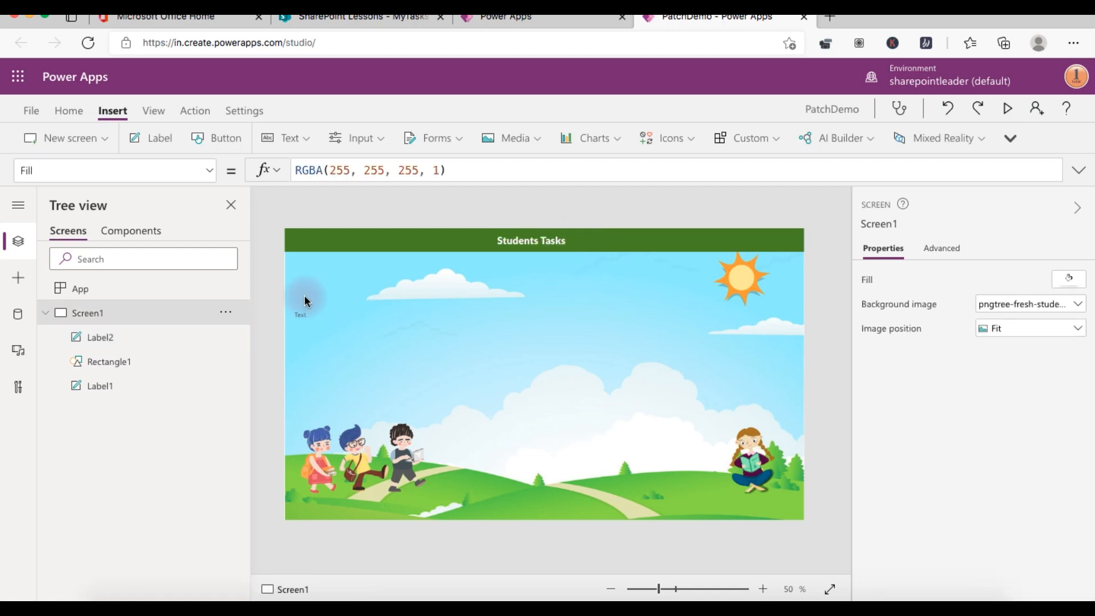
Set the placeholder label's text to "Task name" and move it up beneath the header, to about X 30, Y 126
left_click(305, 318)
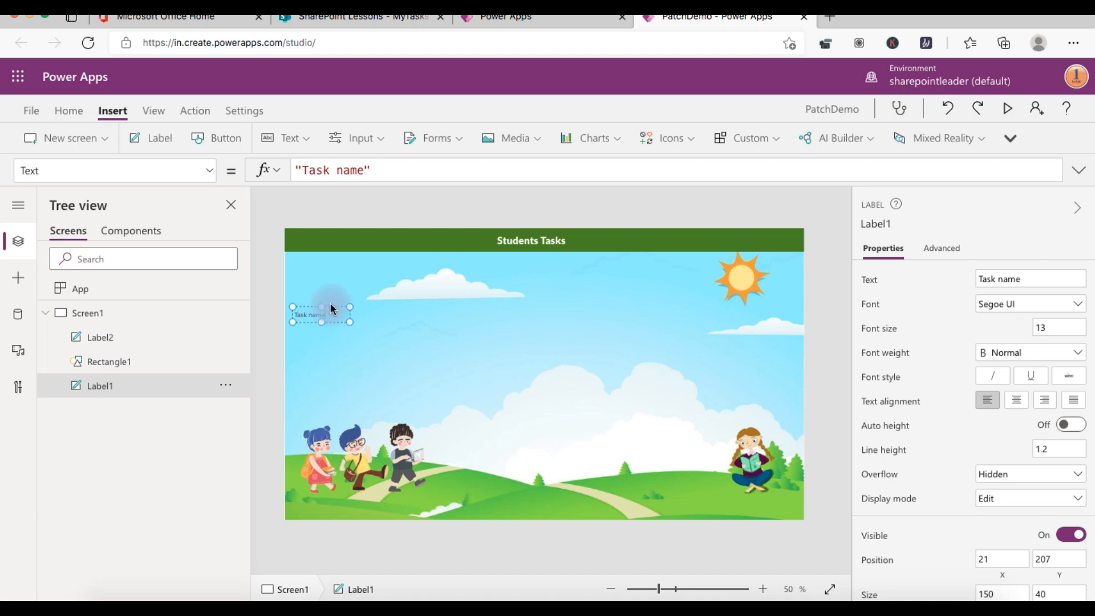
left_click_drag(337, 315, 341, 285)
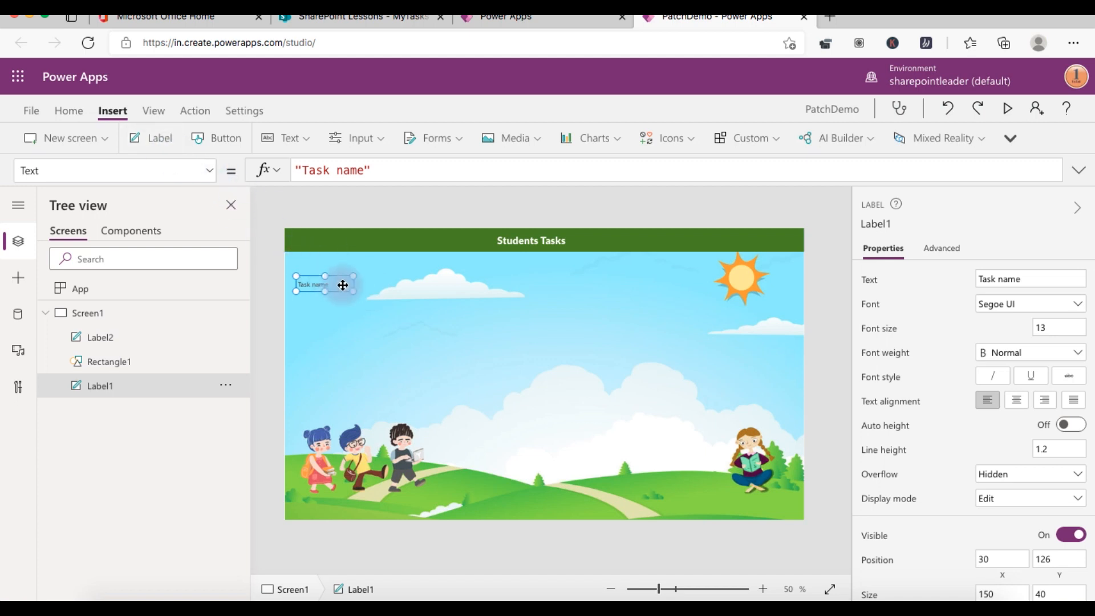
left_click_drag(659, 590, 675, 591)
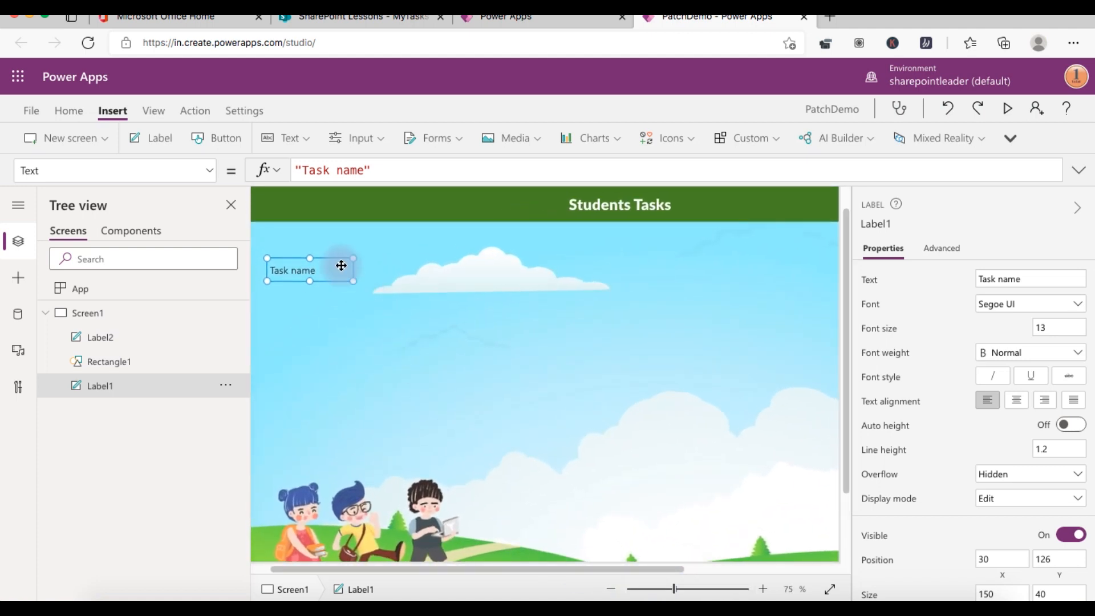
Duplicate the "Task name" label twice and stack the copies below it, at X 30, Y 200 and X 30, Y 276
key("ctrl+c")
key("ctrl+v")
left_click_drag(343, 274, 334, 306)
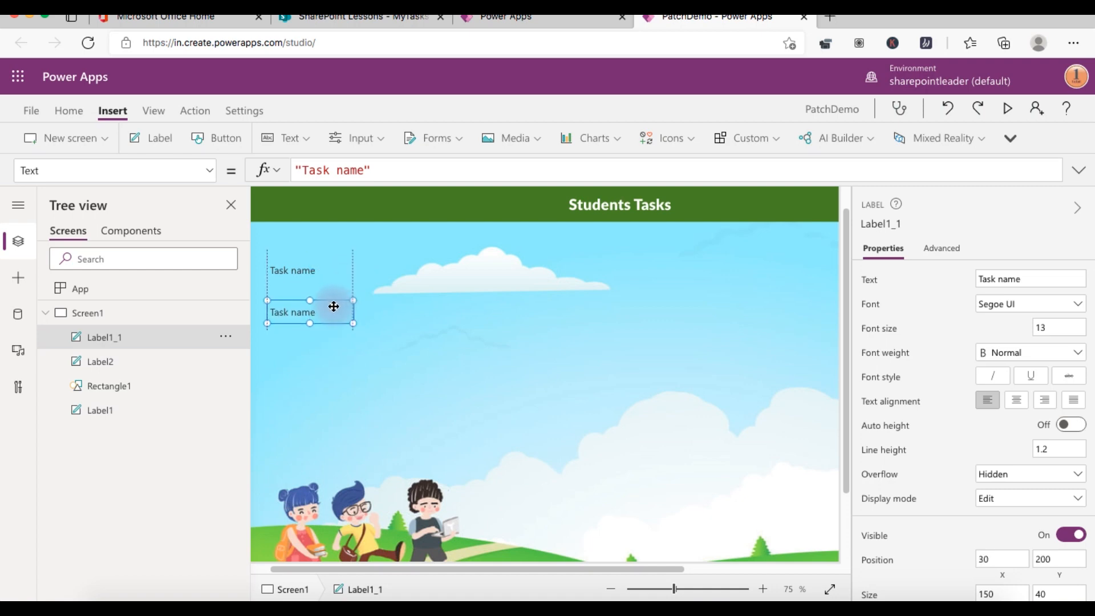
key("ctrl+c")
key("ctrl+v")
left_click_drag(350, 293, 345, 362)
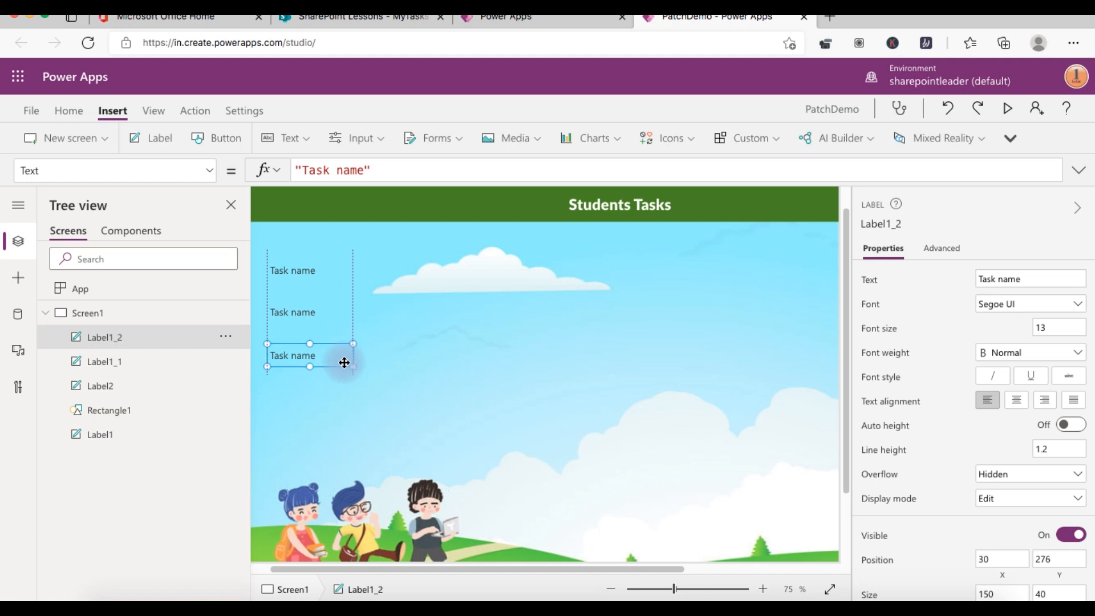
Set the two label copies' texts to "Due date" and "Status", and shrink the Status label to about 88 by 37
left_click(310, 312)
type("Due date")
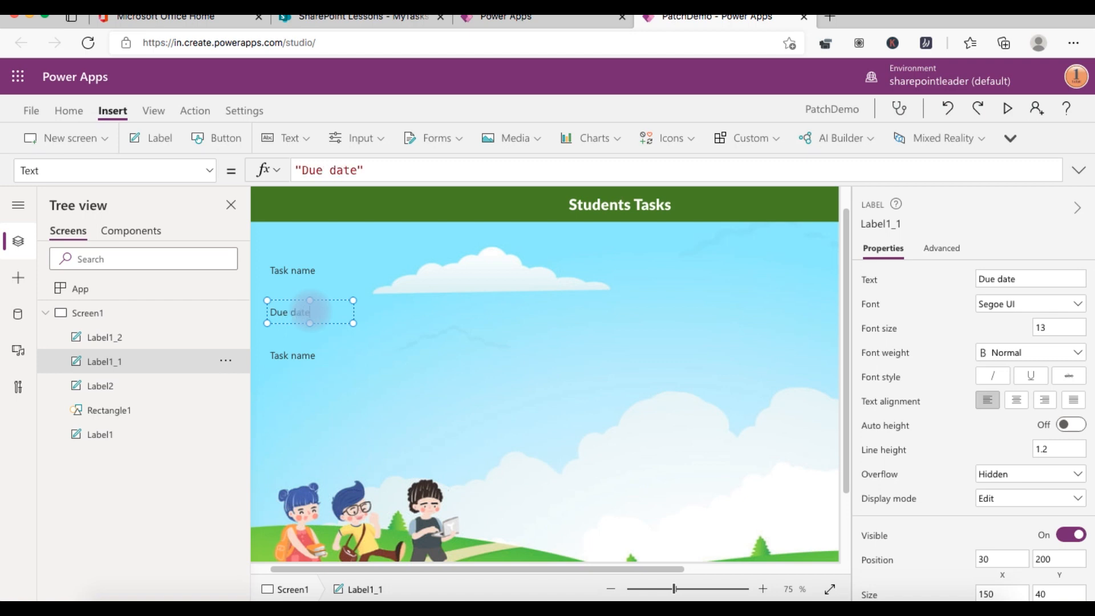
left_click(289, 354)
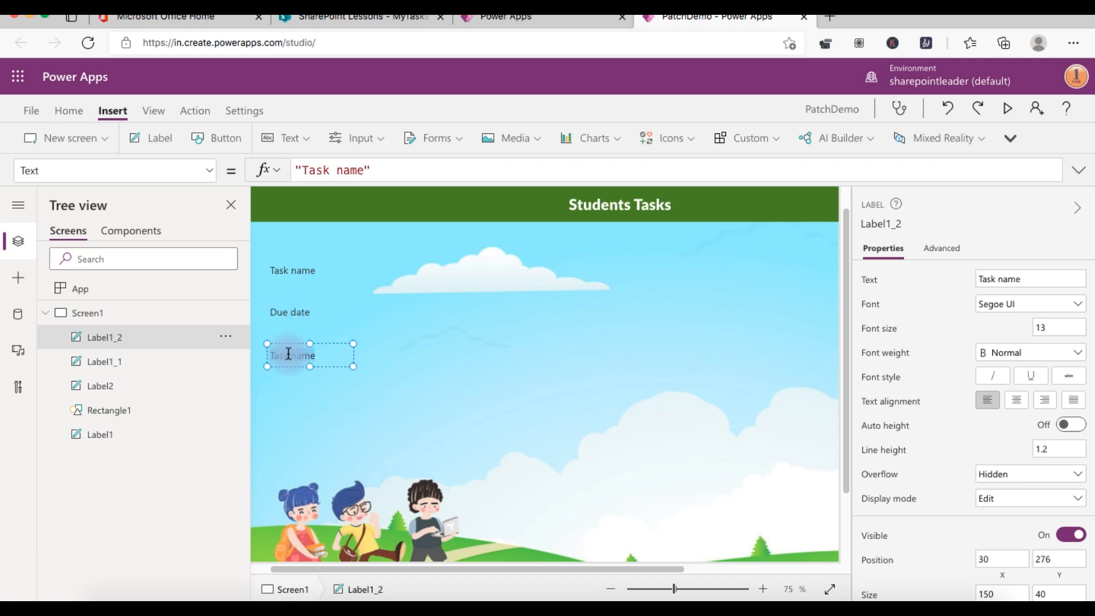
type("Status")
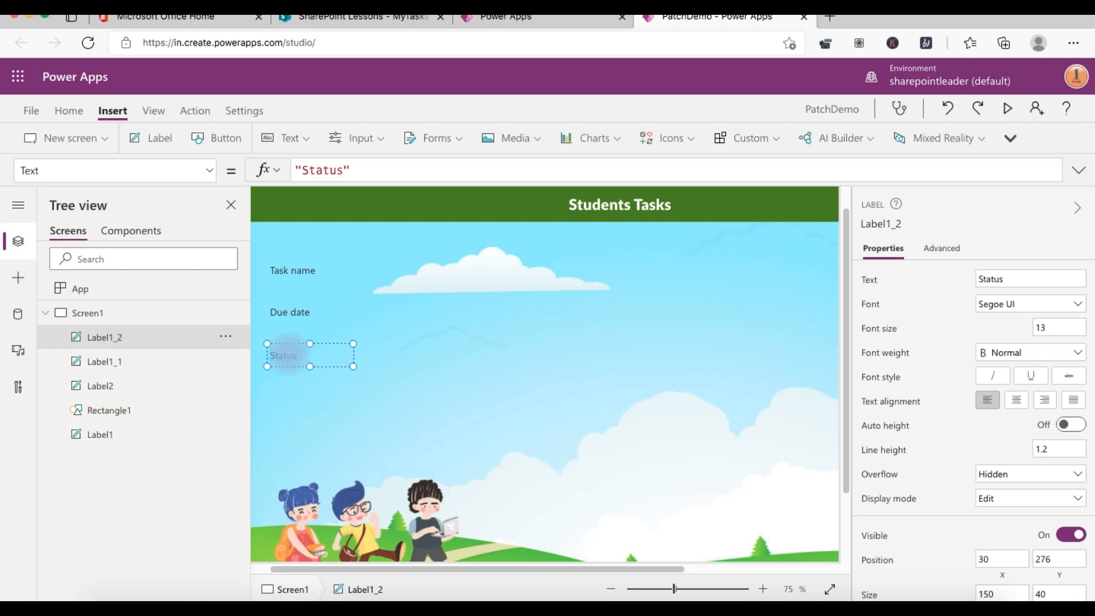
left_click_drag(353, 367, 323, 367)
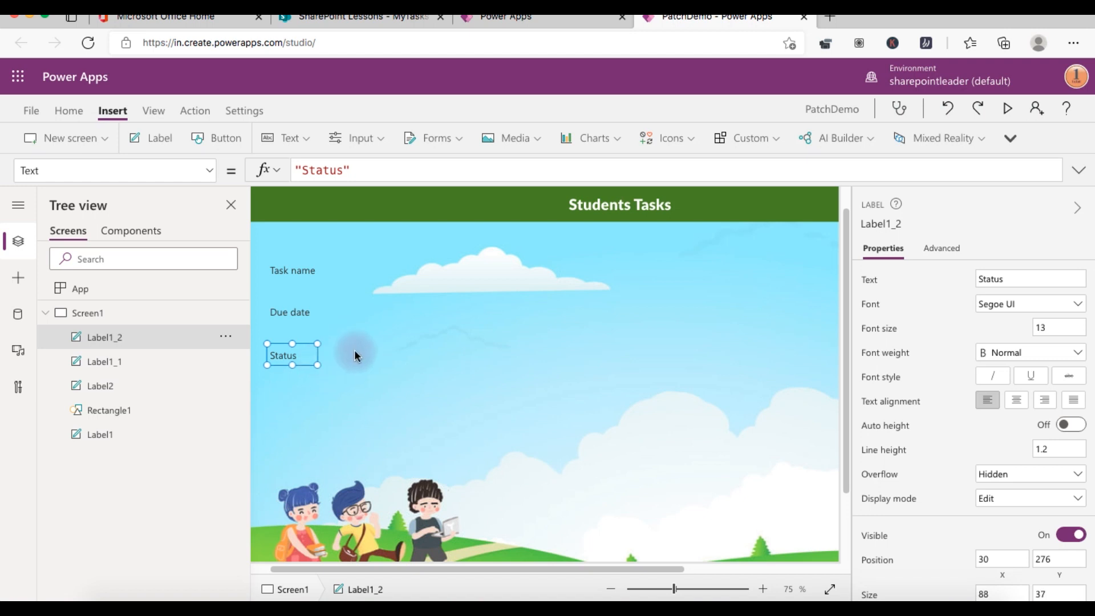
left_click(358, 355)
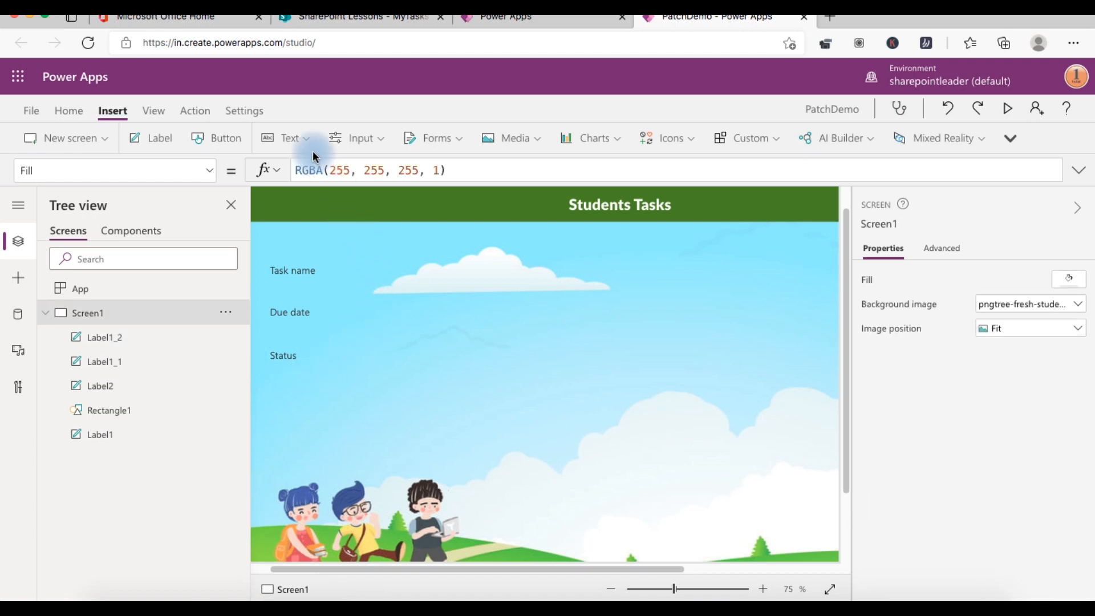
Insert a text input and place it beside the "Task name" label
left_click(291, 138)
left_click(320, 197)
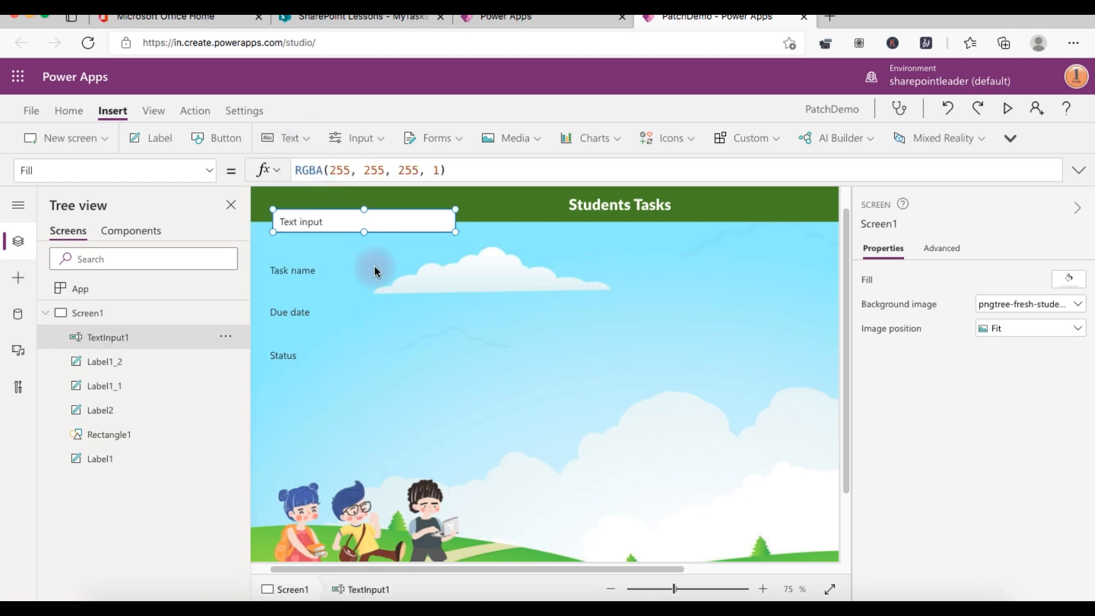
left_click_drag(366, 224, 430, 270)
Insert a date picker and place it beside the "Due date" label, at about X 154, Y 201
left_click(310, 146)
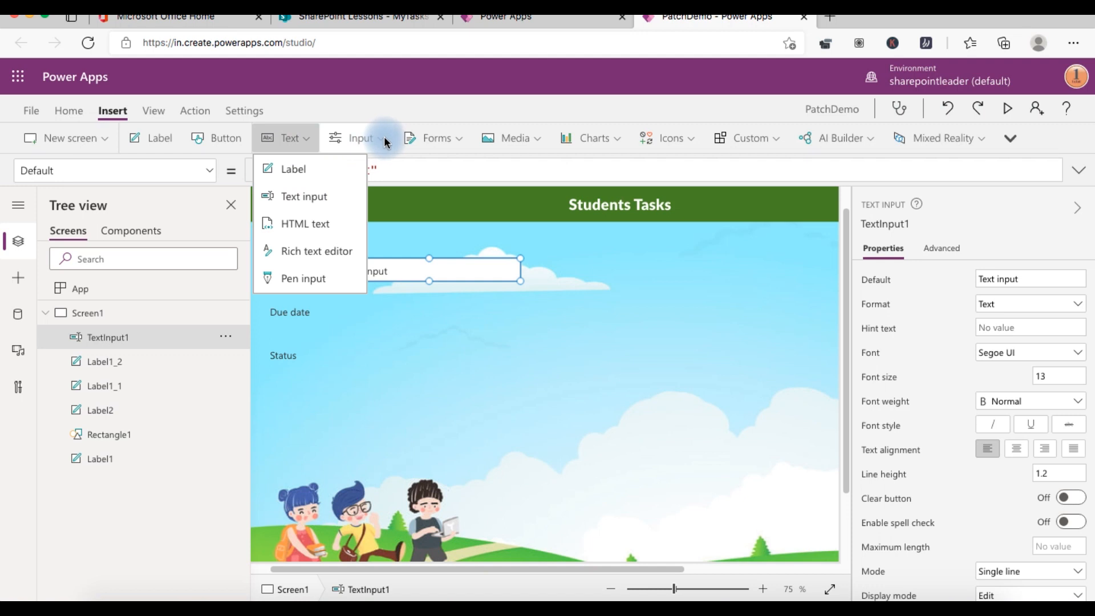
left_click(358, 138)
left_click(423, 307)
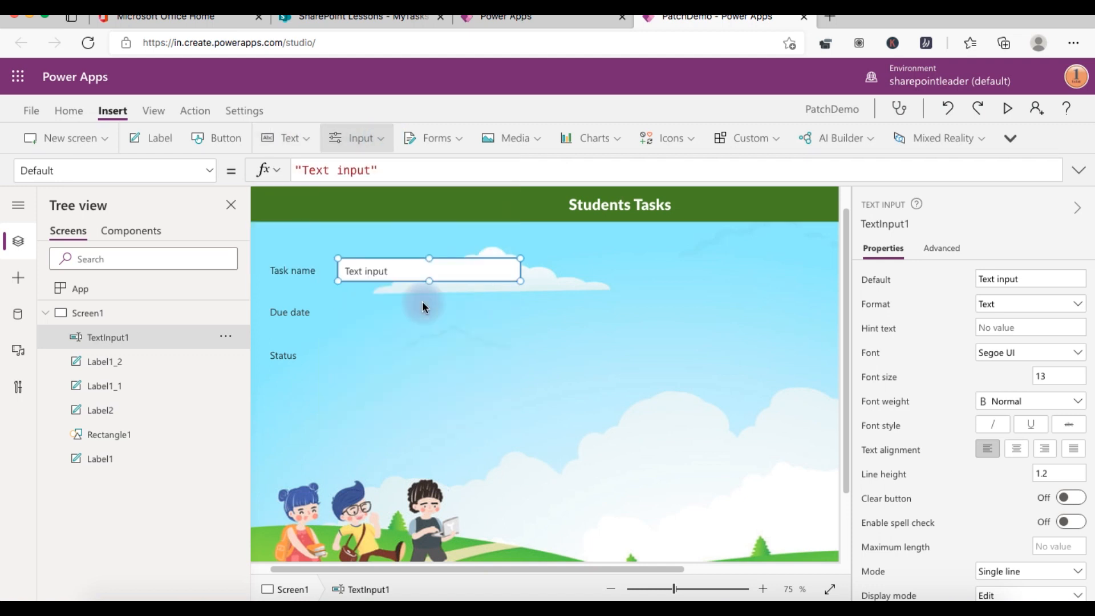
left_click_drag(454, 217, 522, 315)
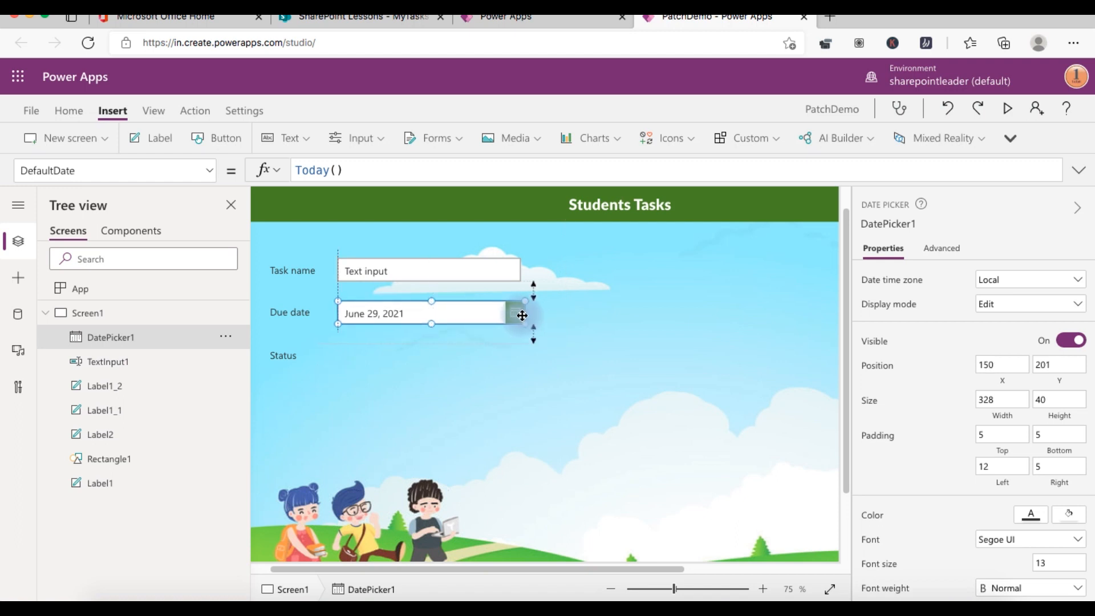
Insert a drop down and place it beside the "Status" label, at about X 154, Y 276
left_click(374, 139)
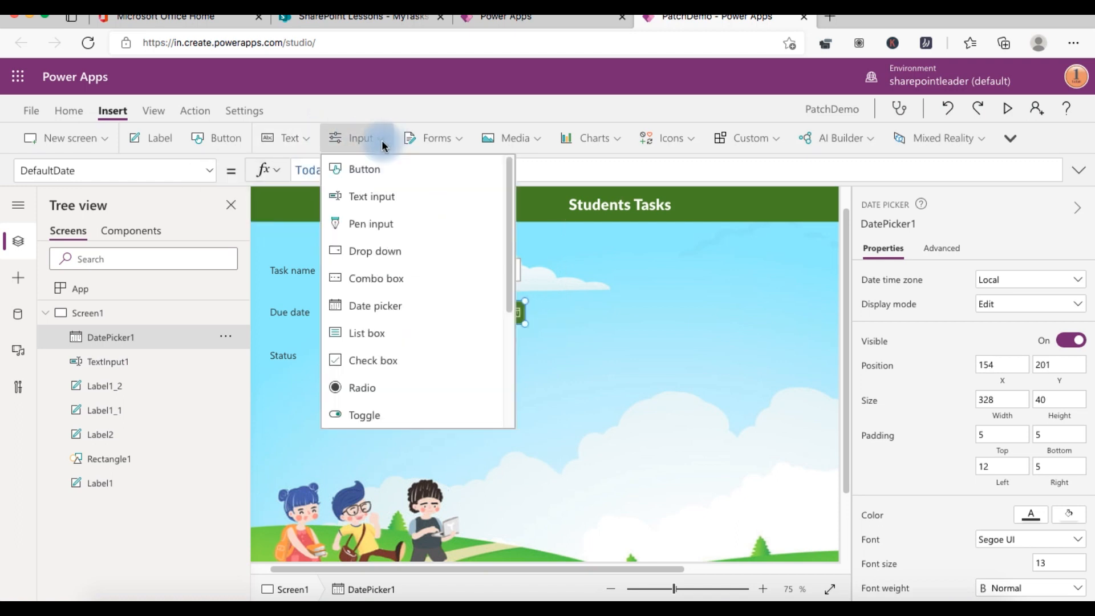
left_click(416, 251)
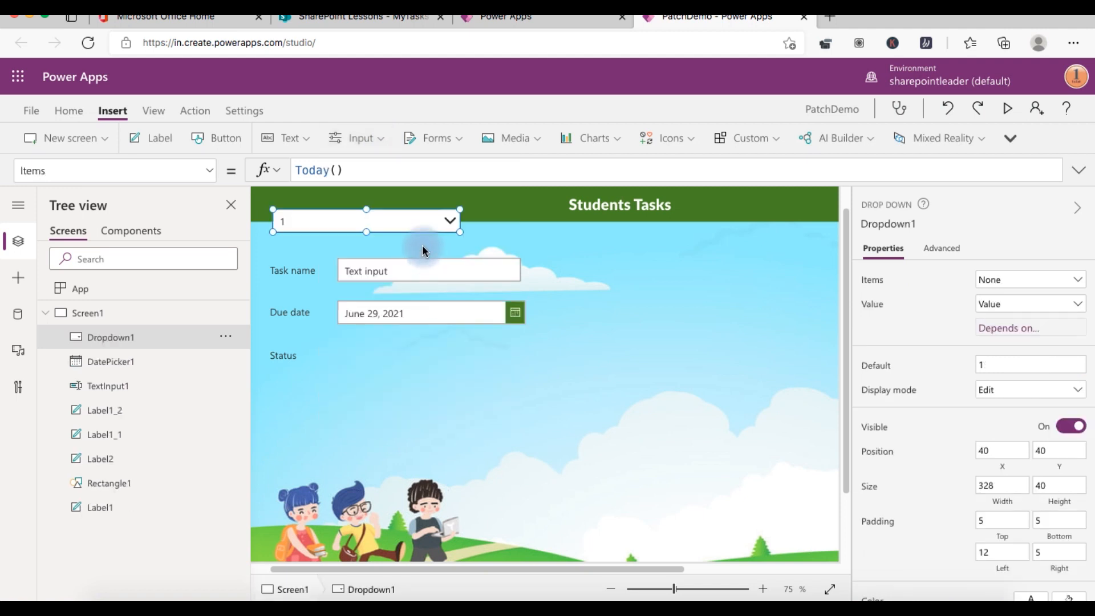
left_click_drag(403, 219, 470, 357)
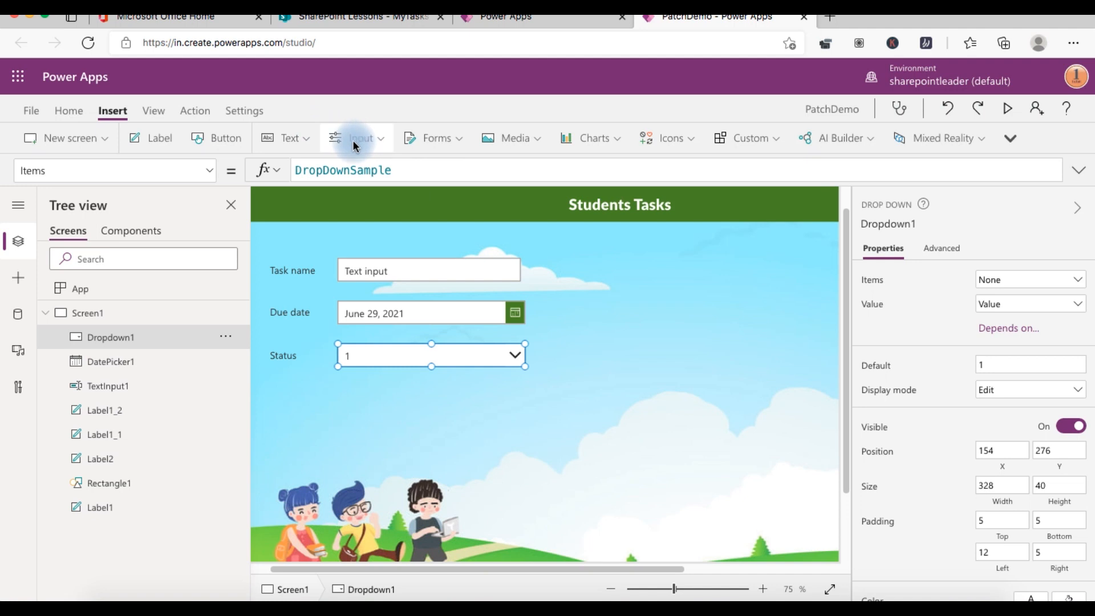
Insert a button below the Status drop down at about X 154, Y 364, and set its text to "Patch data"
left_click(226, 142)
left_click_drag(347, 220, 399, 409)
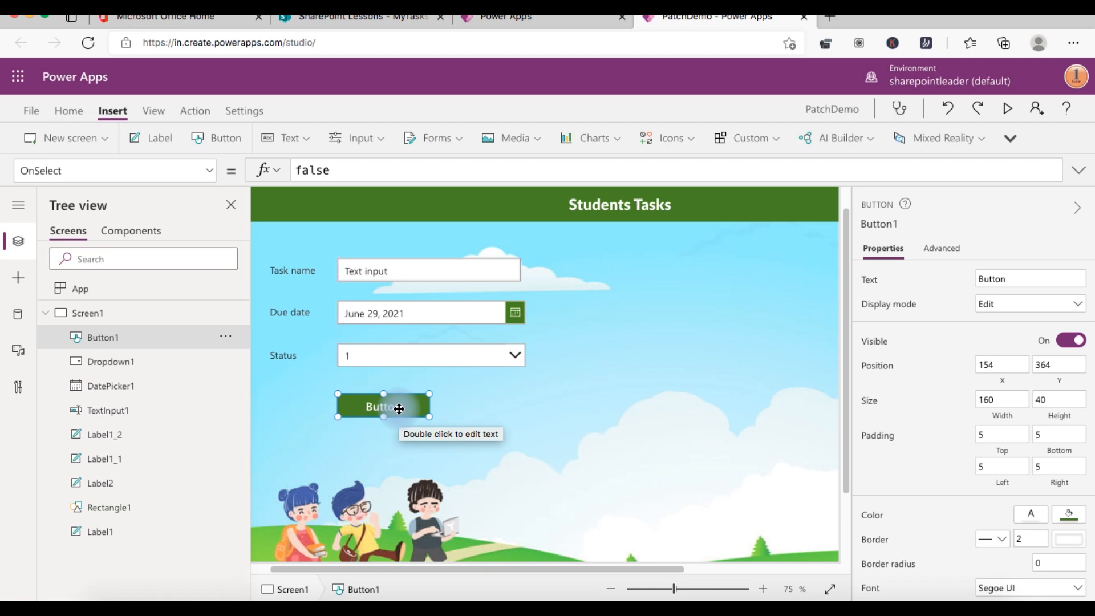
left_click(1019, 279)
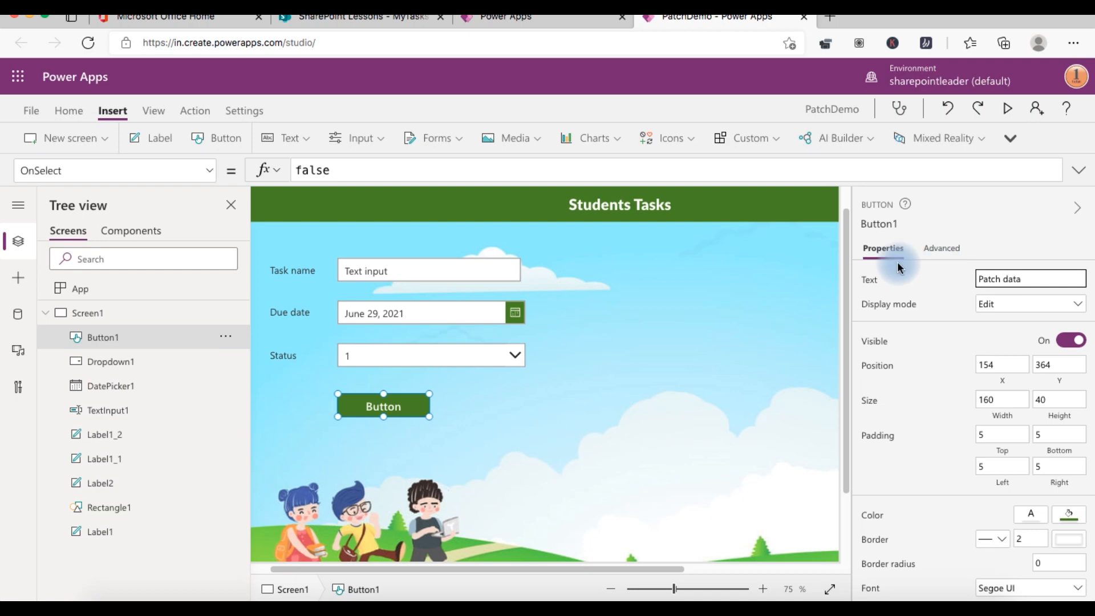
left_click(716, 297)
Set the task name input's hint text to "Task"
left_click(480, 273)
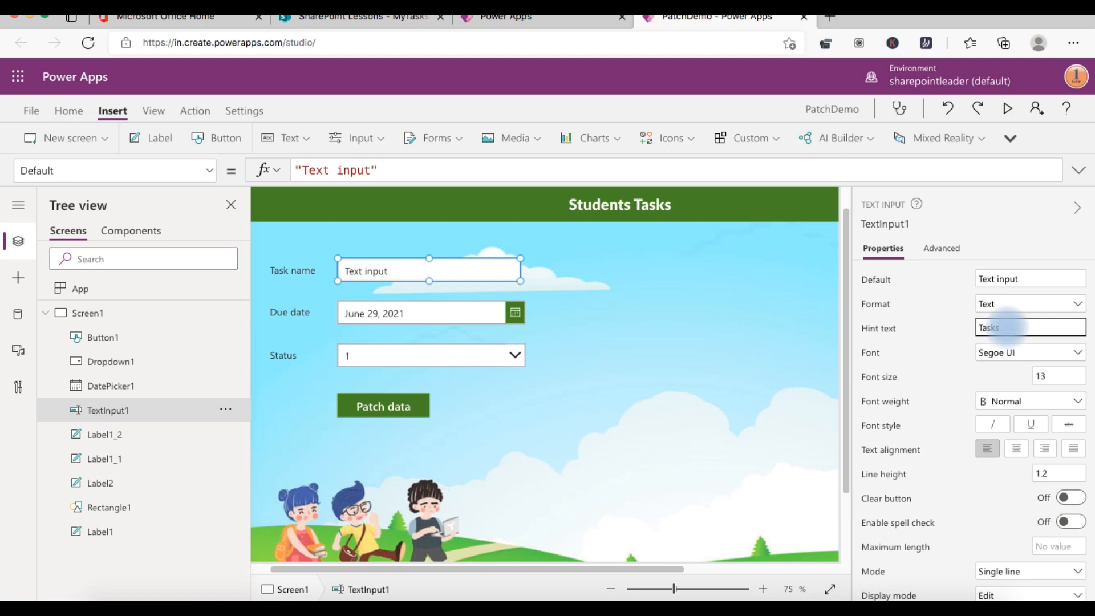
left_click(786, 327)
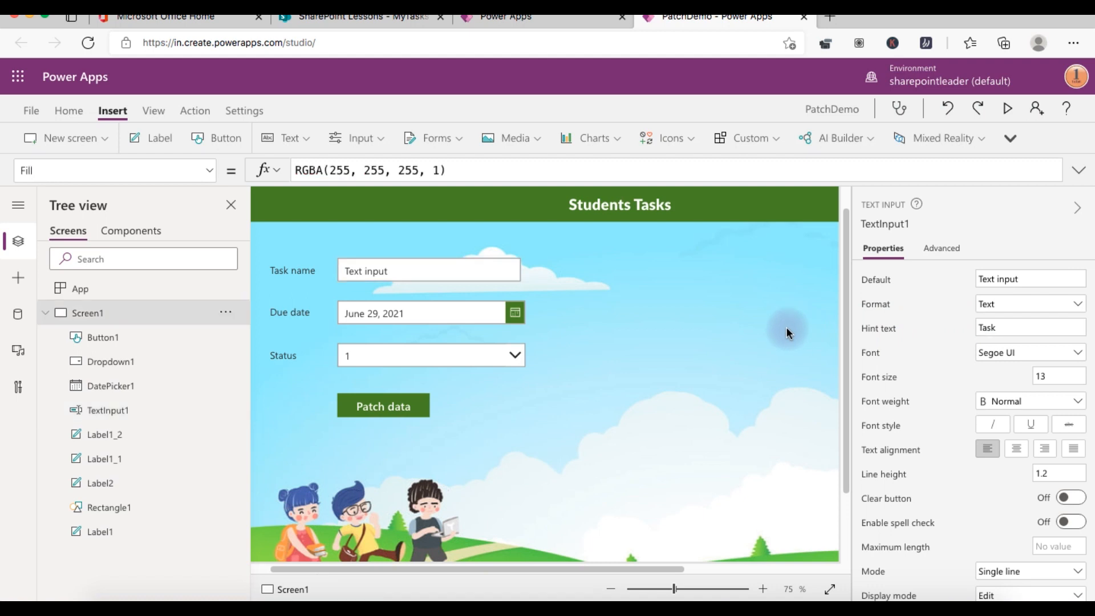
Replace the Status drop down's Items formula with Choices(MyTasks.Status)
left_click(467, 351)
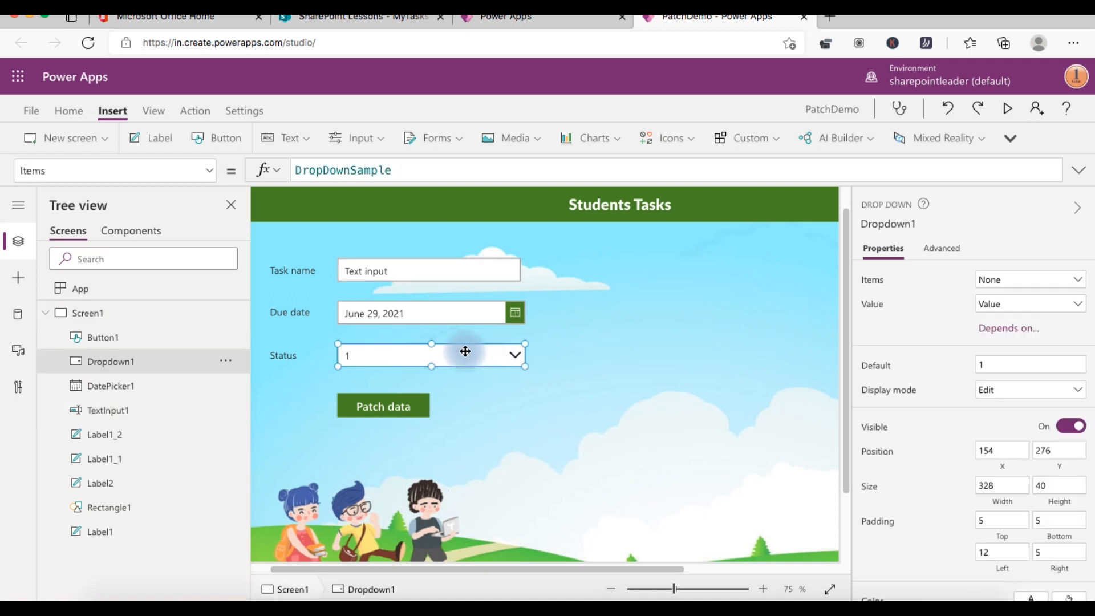
left_click_drag(412, 170, 296, 175)
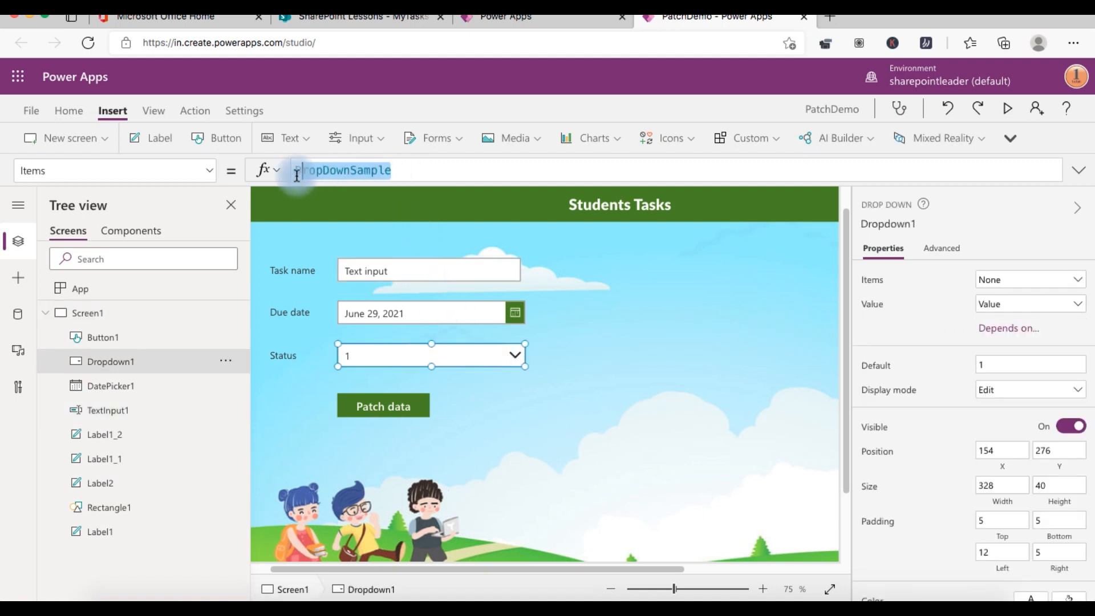
key("Right")
key("BackSpace")
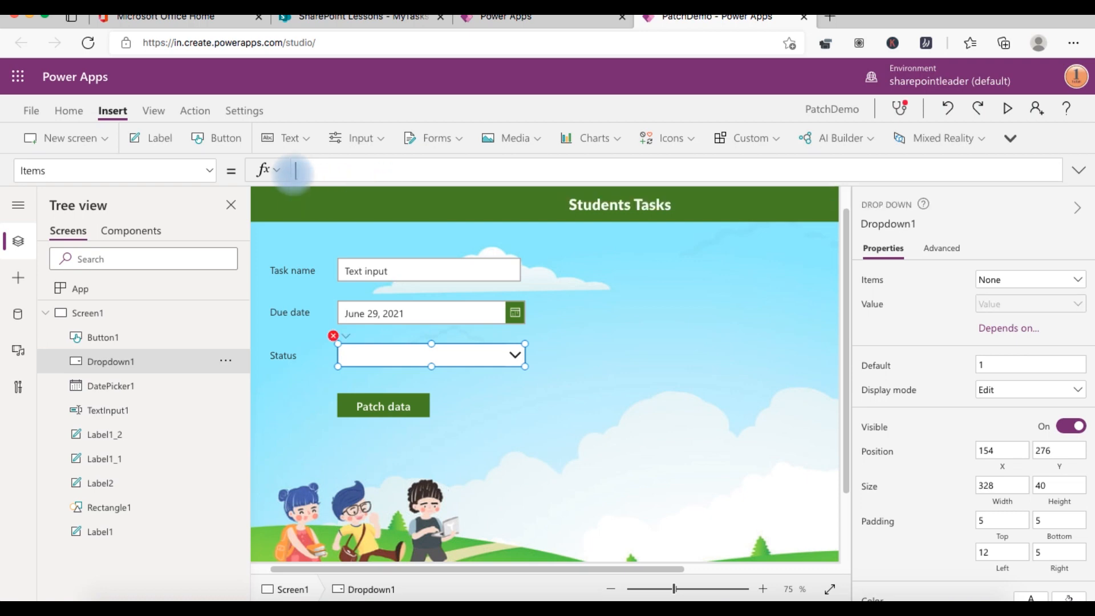
type("hoi")
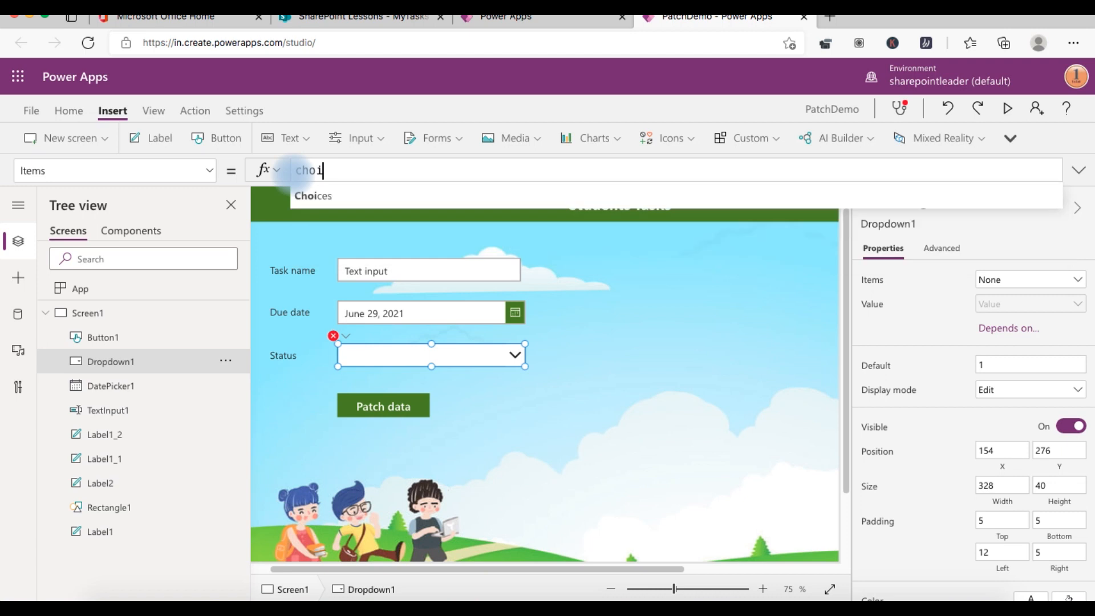
type("ces")
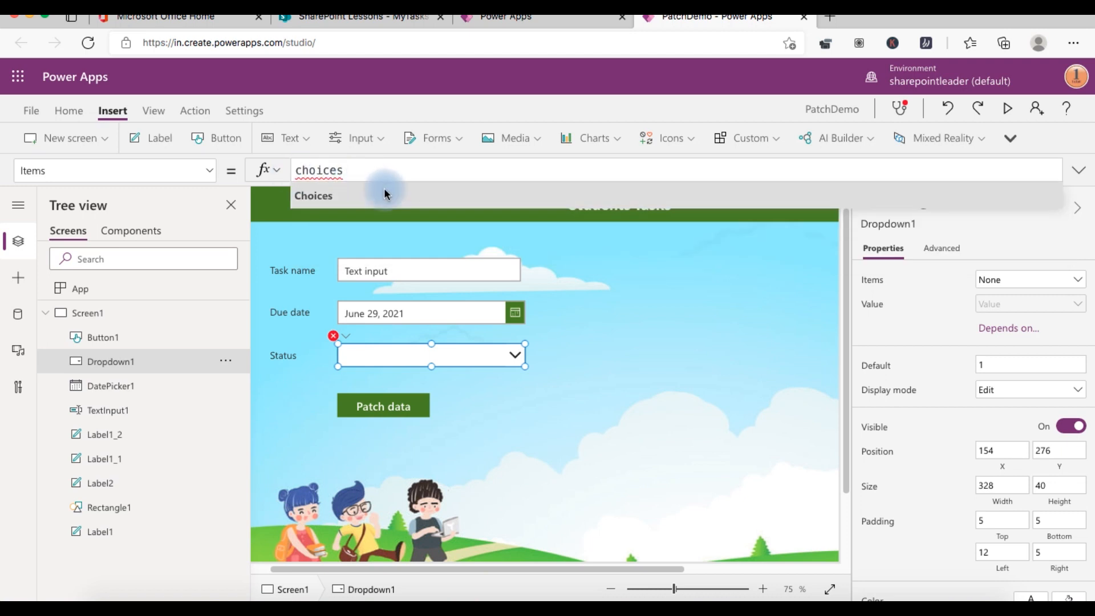
key("Tab")
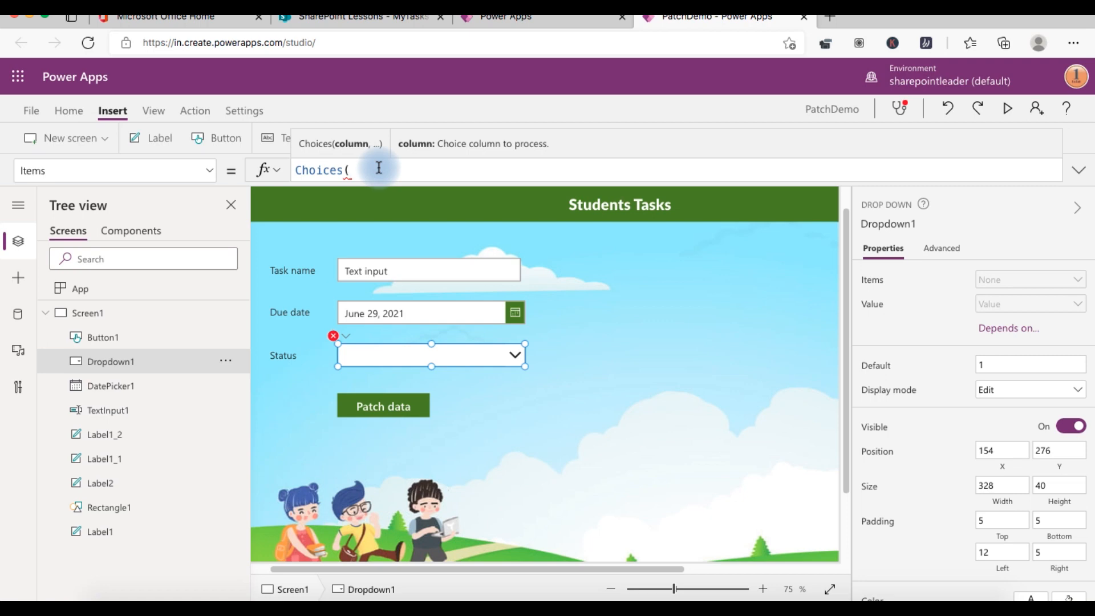
type("mytas")
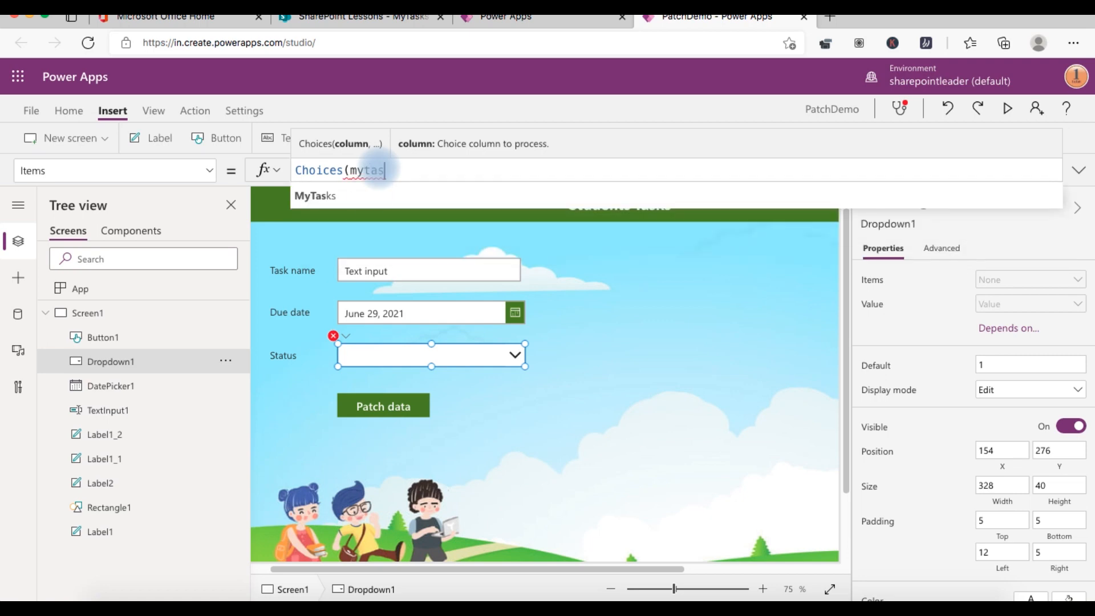
key("Tab")
type(".")
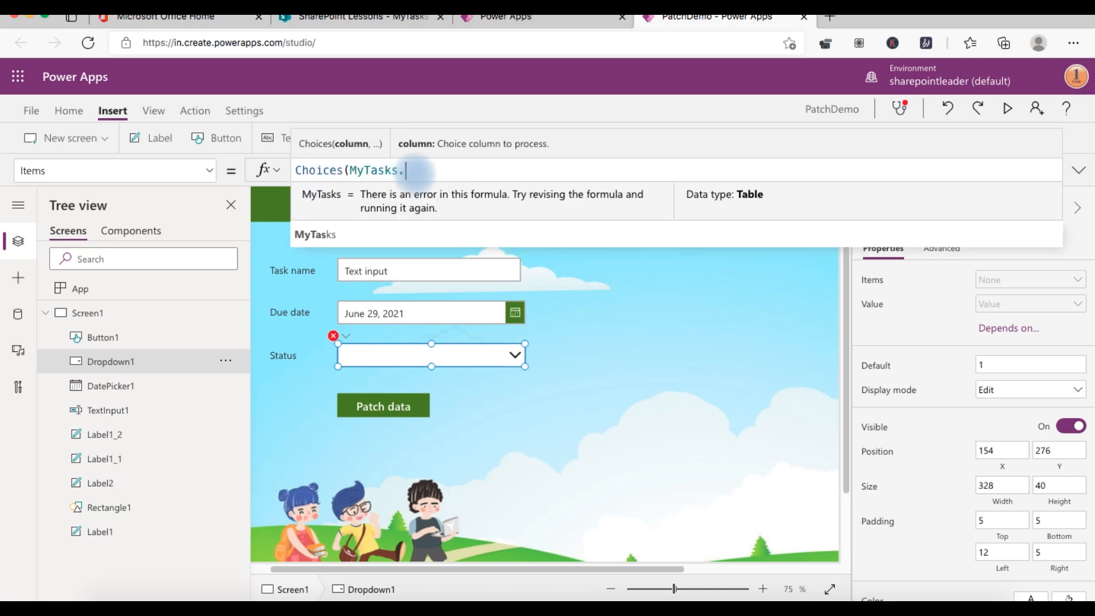
scroll(414, 194, "down", 3)
scroll(415, 207, "down", 2)
type("sta")
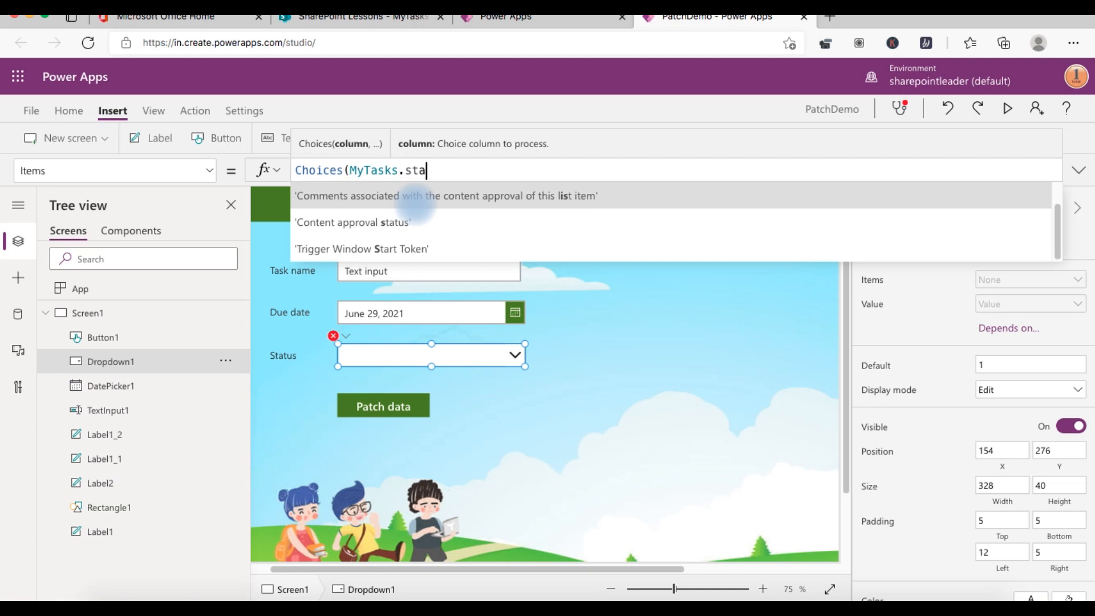
left_click(393, 200)
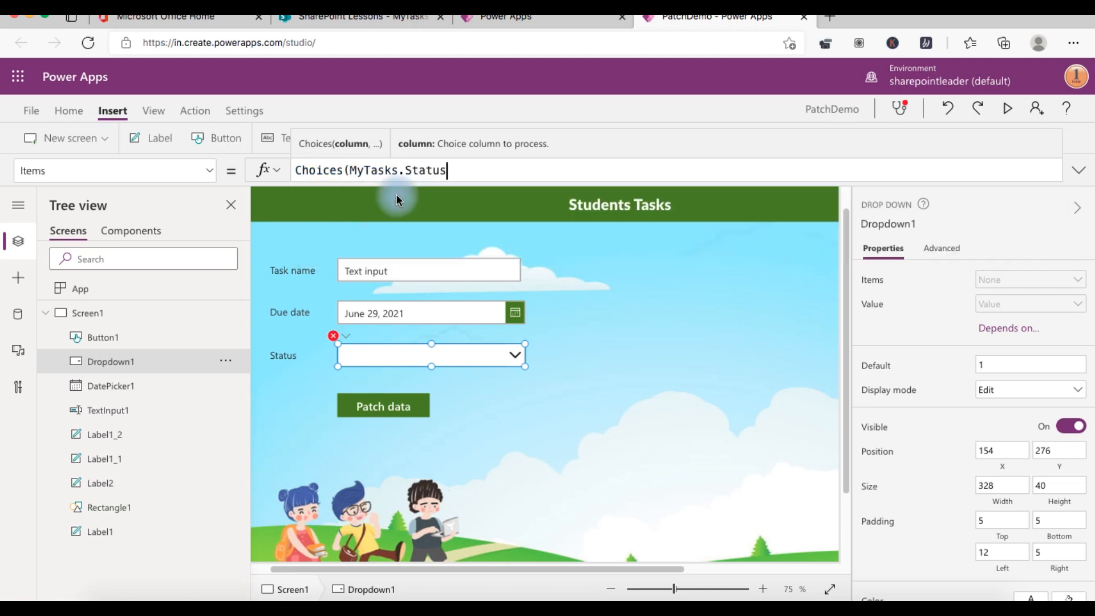
type(")")
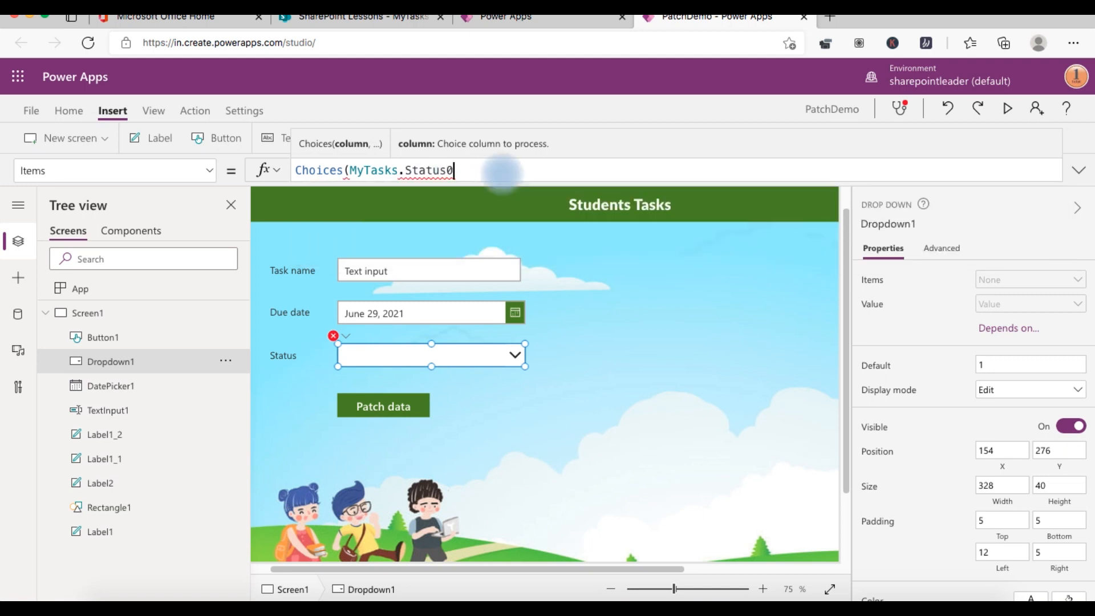
type(")")
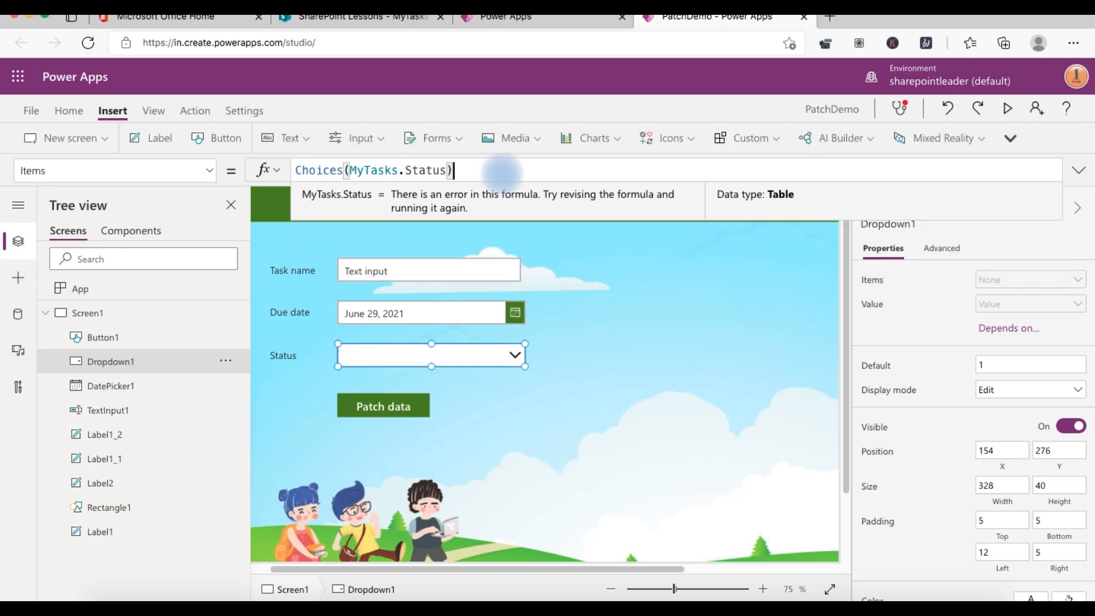
left_click(614, 272)
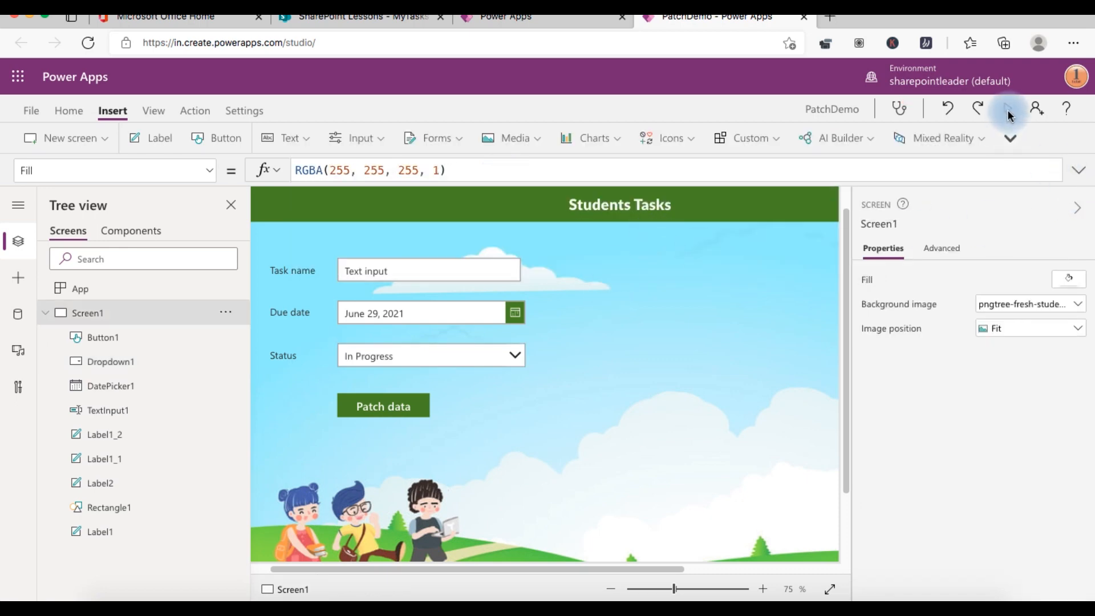
Preview the app with the completed task form
left_click(1008, 112)
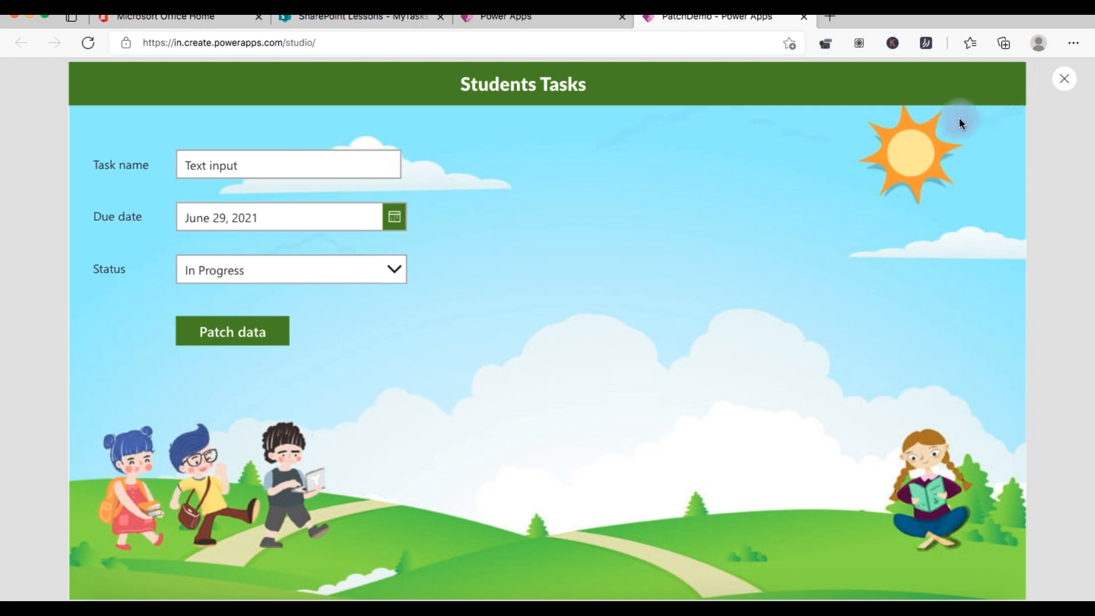
Return from the preview to editing and clear the task name input's default text, then hide the tree view
left_click(1064, 79)
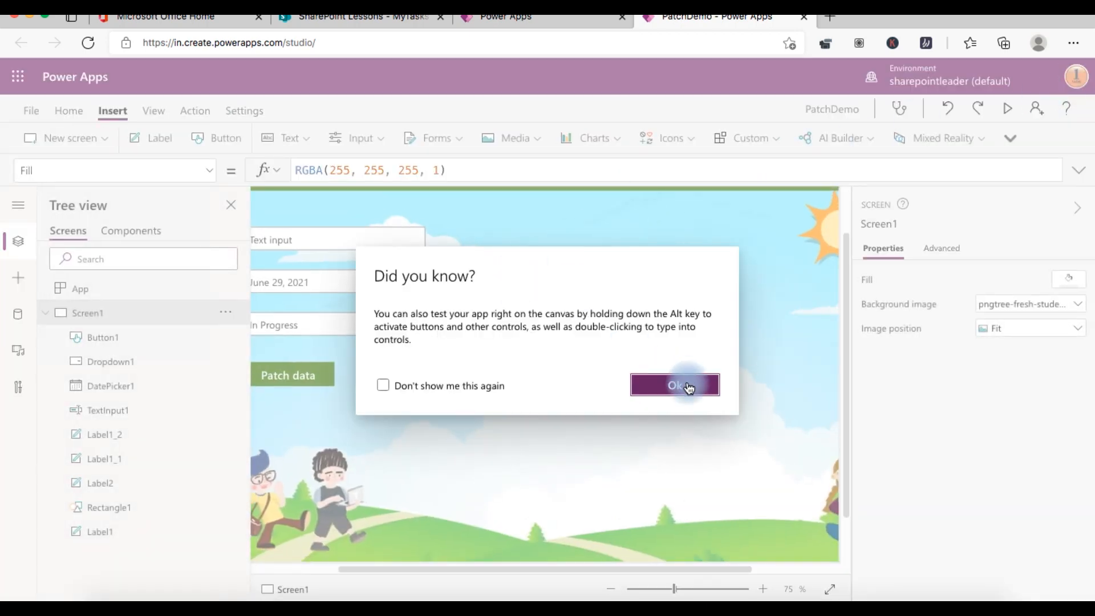
left_click(692, 384)
left_click(384, 240)
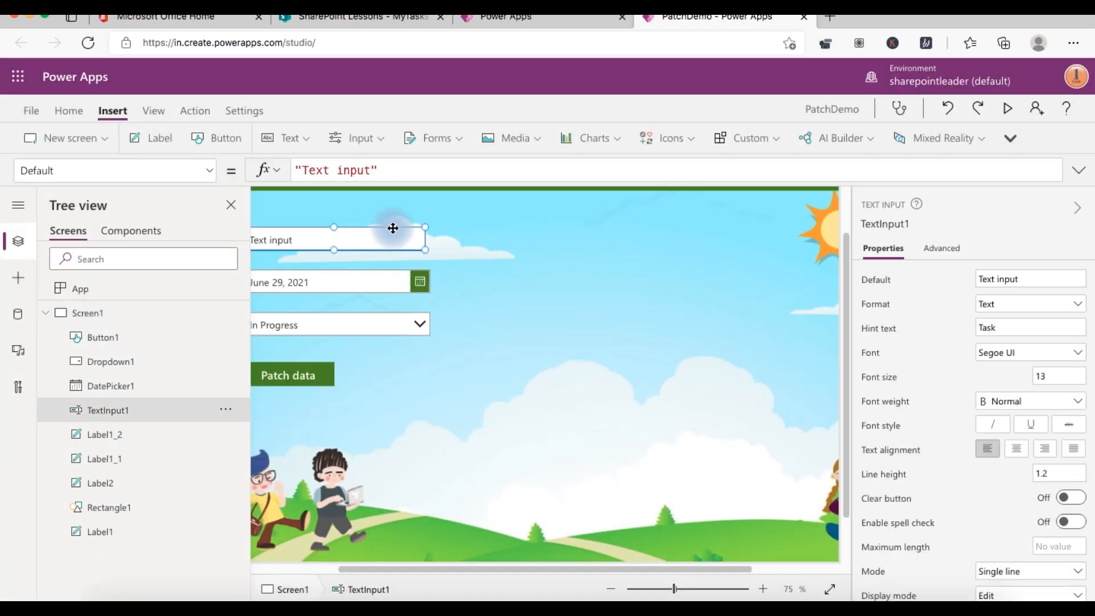
left_click(1024, 278)
key("BackSpace")
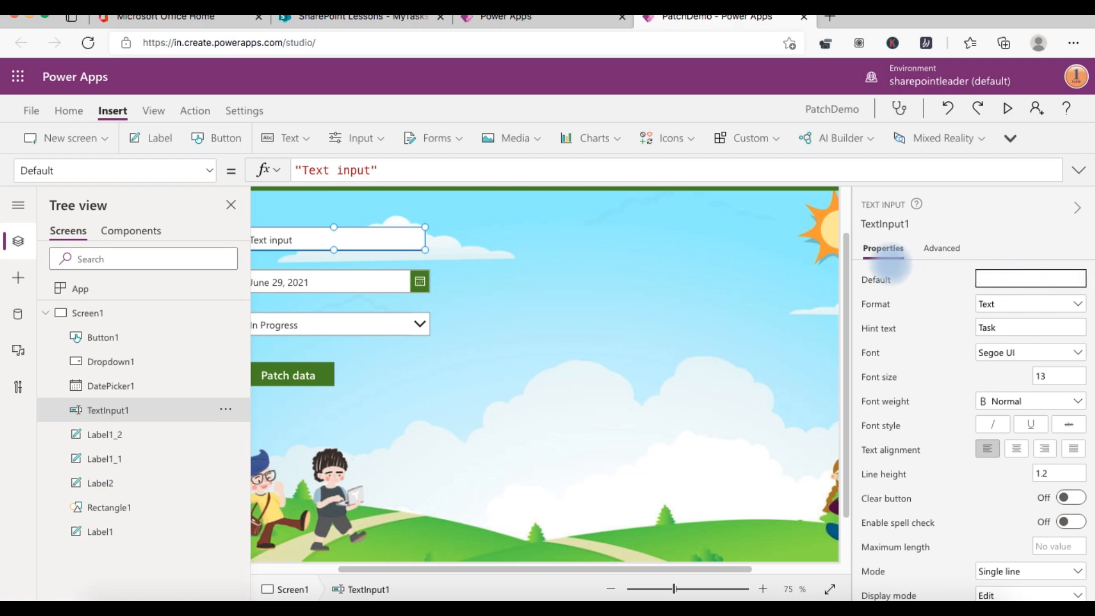
left_click(235, 208)
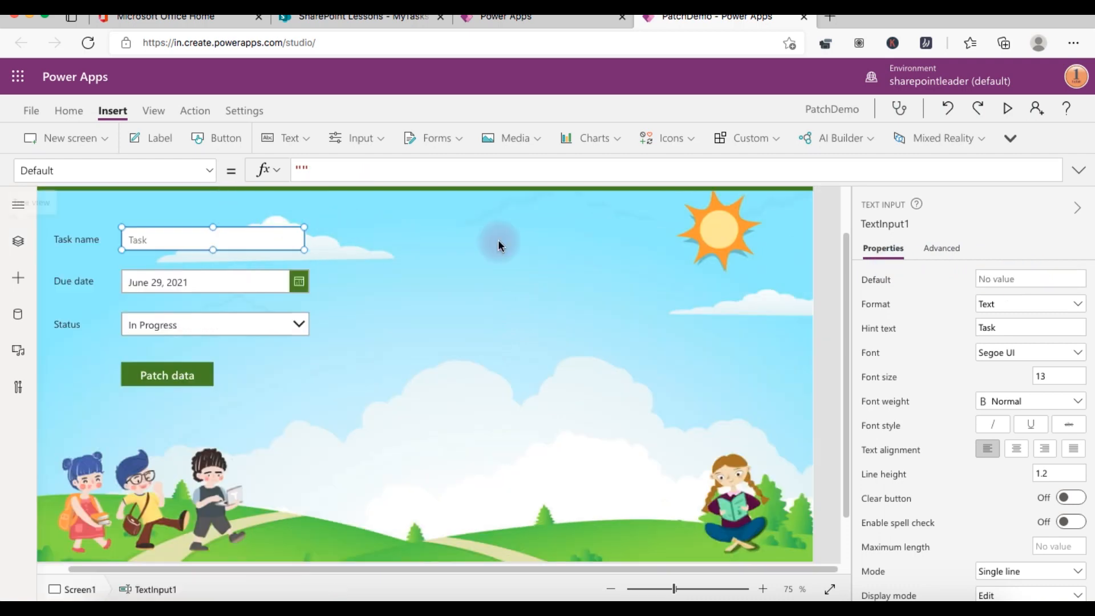
Preview the app to check the hint text in the task name input, and return to editing
left_click(1007, 111)
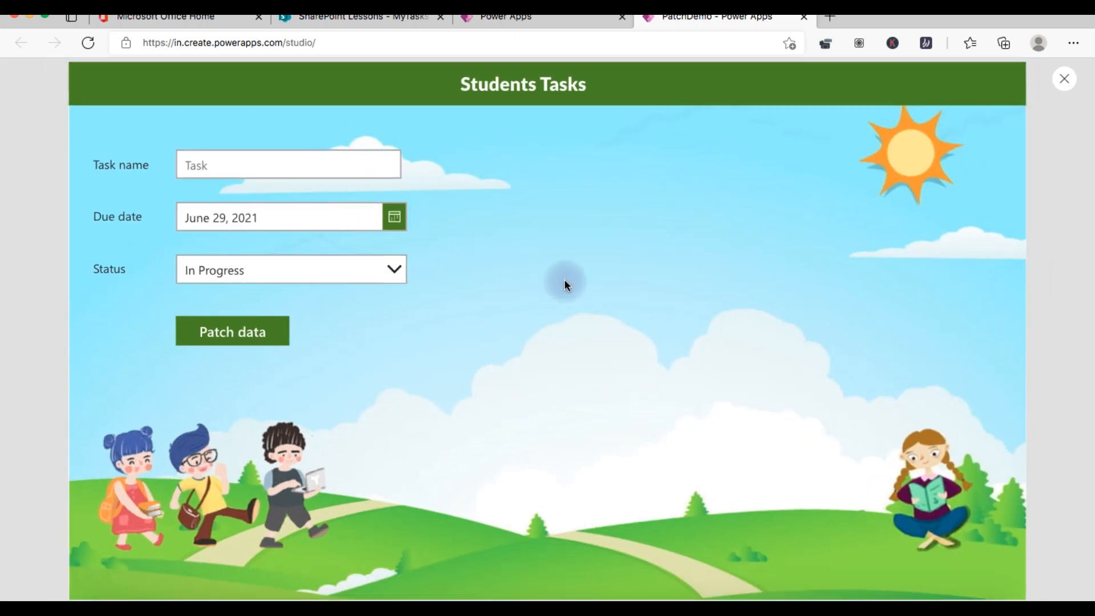
left_click(1063, 84)
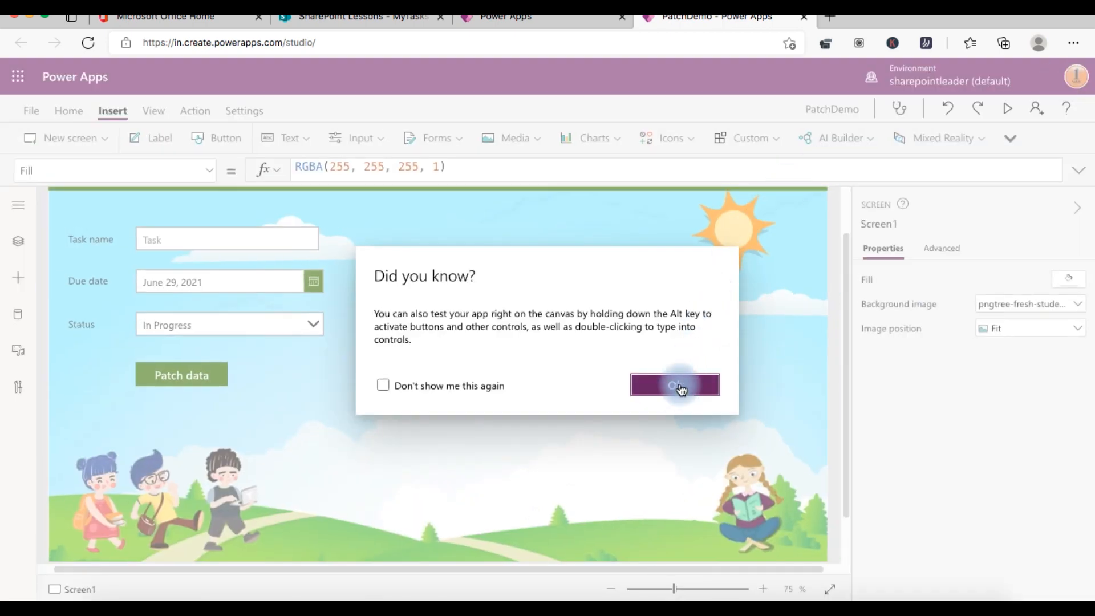
left_click(678, 383)
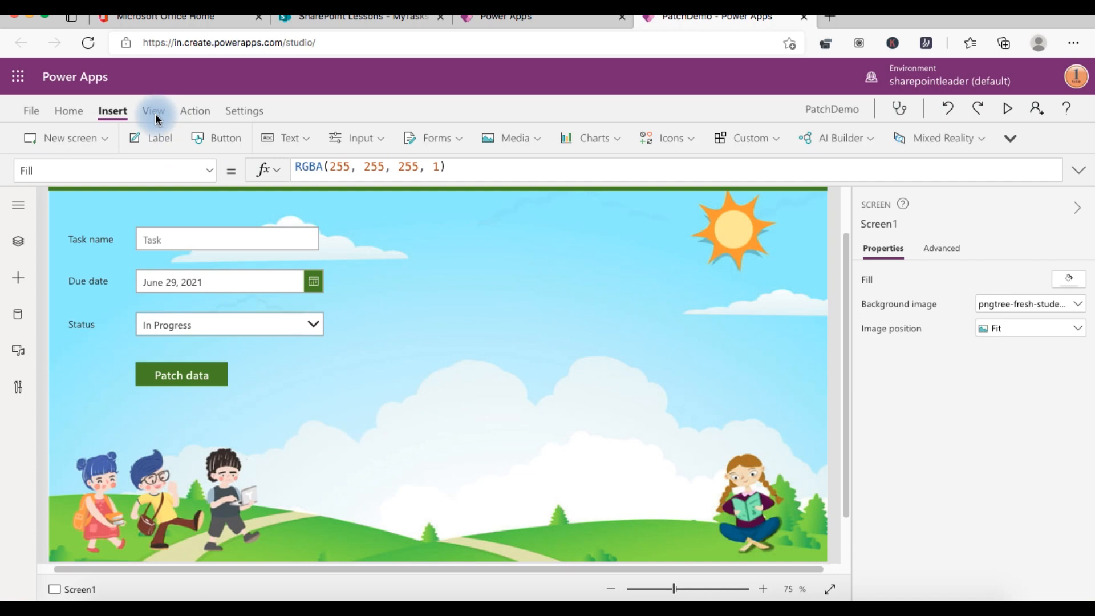
Insert a blank vertical gallery and connect it to the MyTasks data source
left_click(1012, 138)
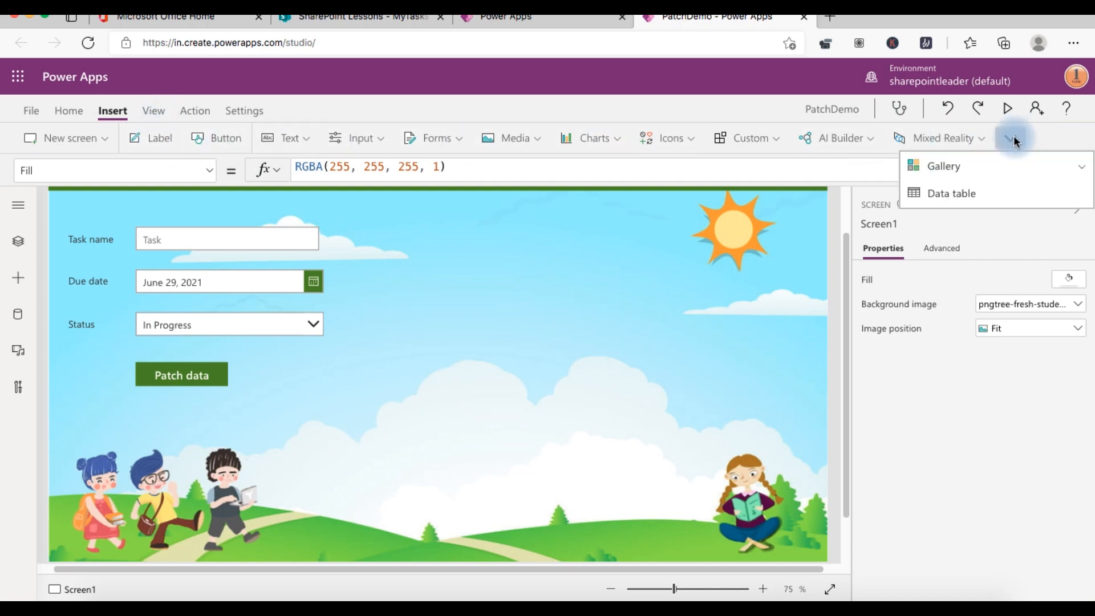
left_click(1024, 171)
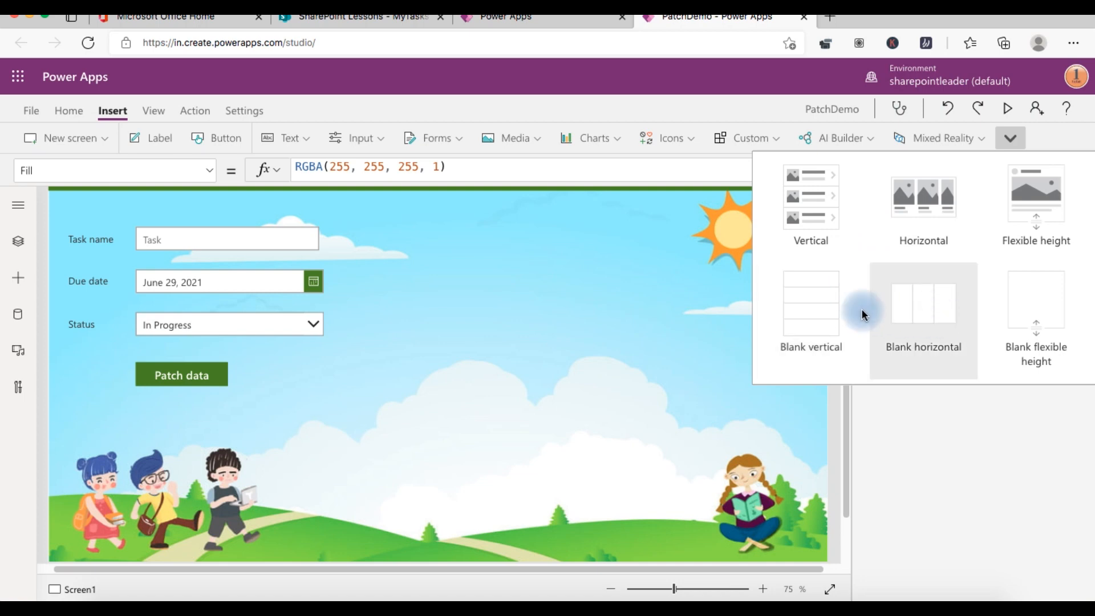
left_click(825, 308)
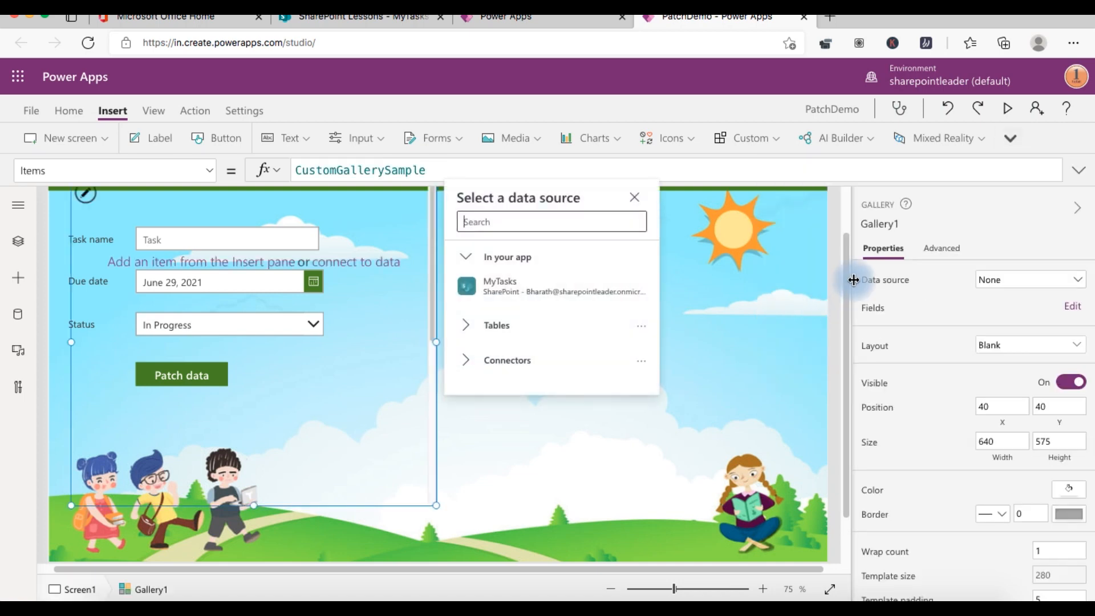
left_click(588, 287)
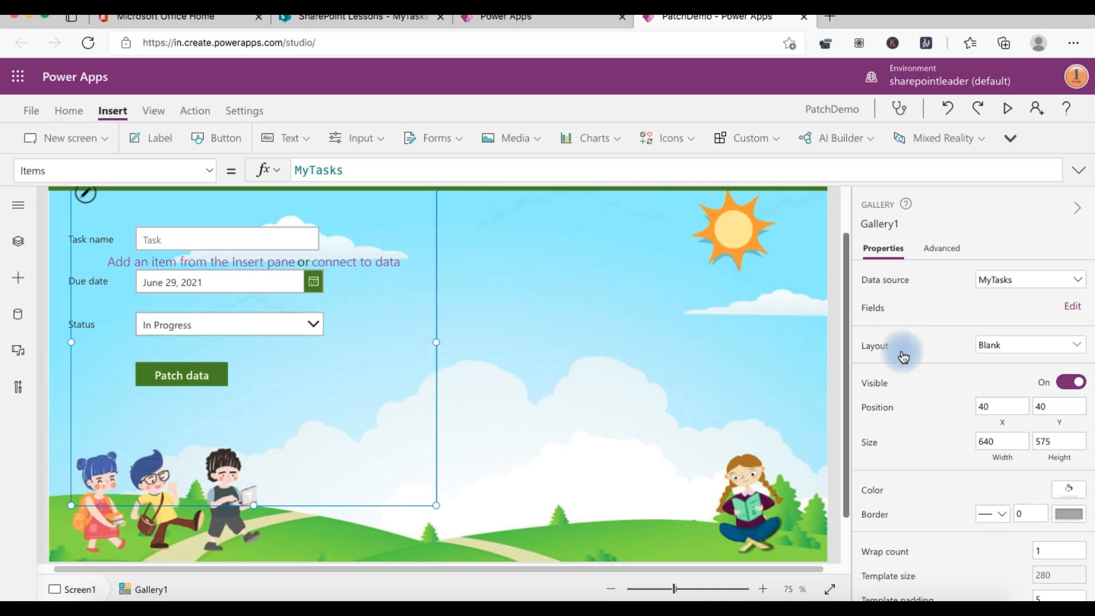
Set the gallery's layout to Title, subtitle, and body and move it beside the form to about X 513, Y 126
left_click(1076, 346)
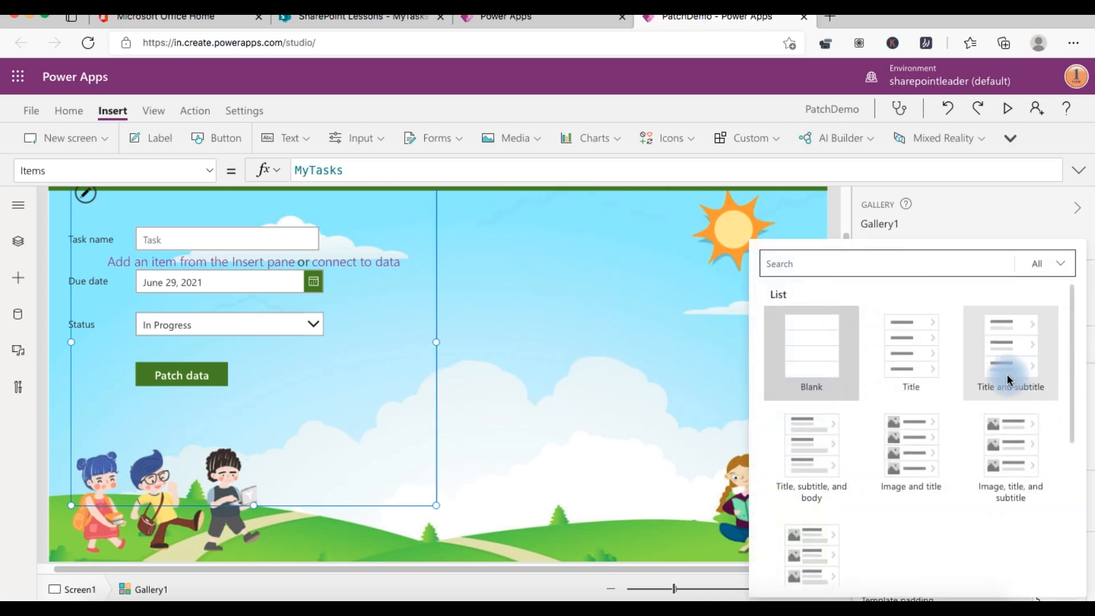
left_click(826, 434)
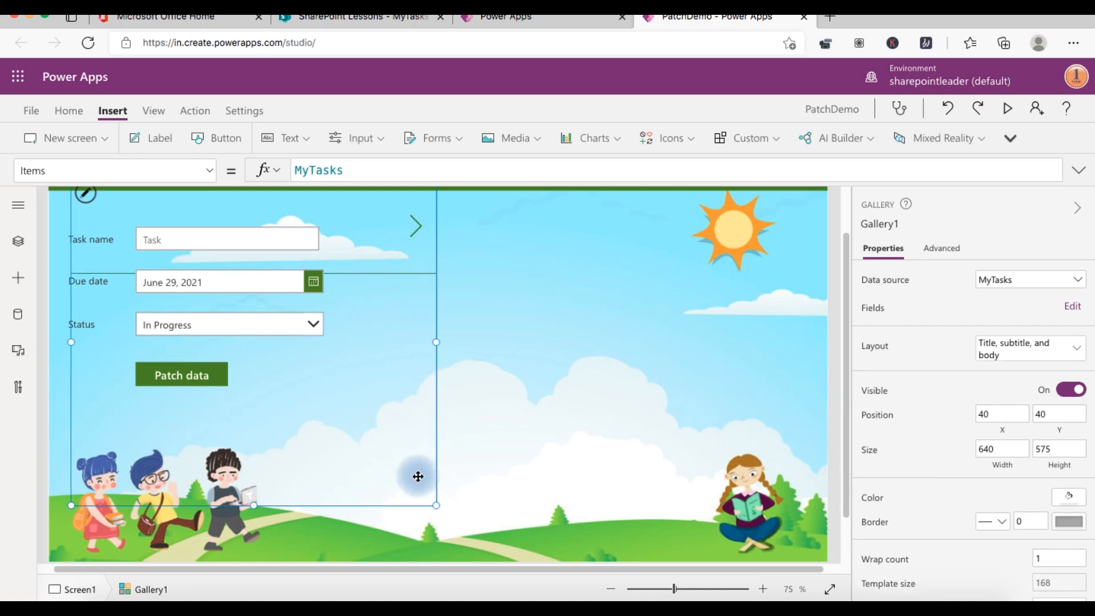
left_click_drag(412, 504, 683, 556)
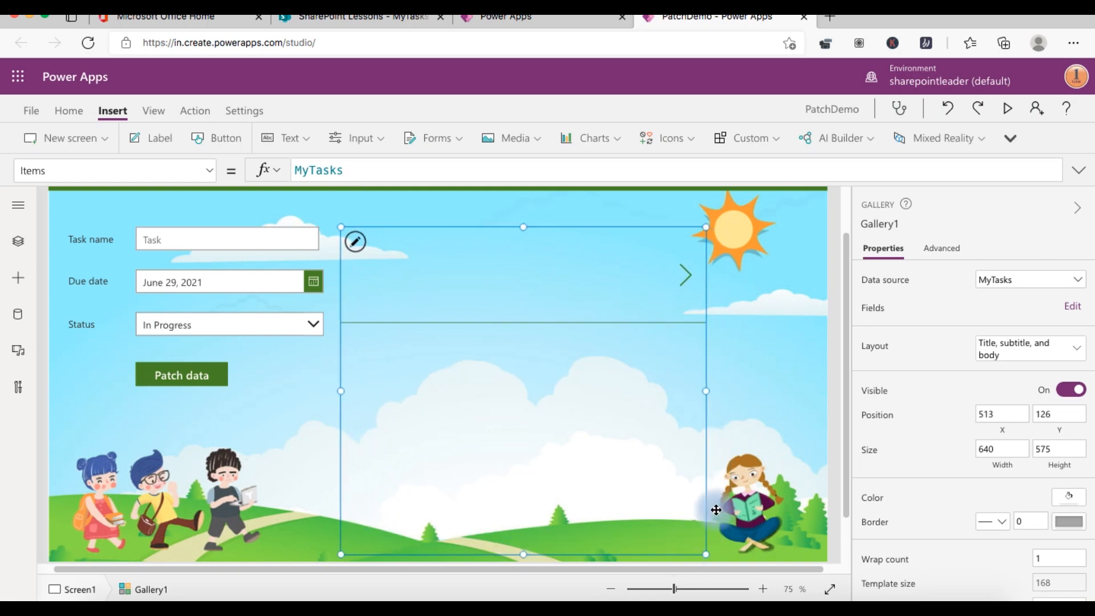
Fill in the form in preview with task name "Draw House", due date June 30, 2021 and status Not Started
left_click(1009, 109)
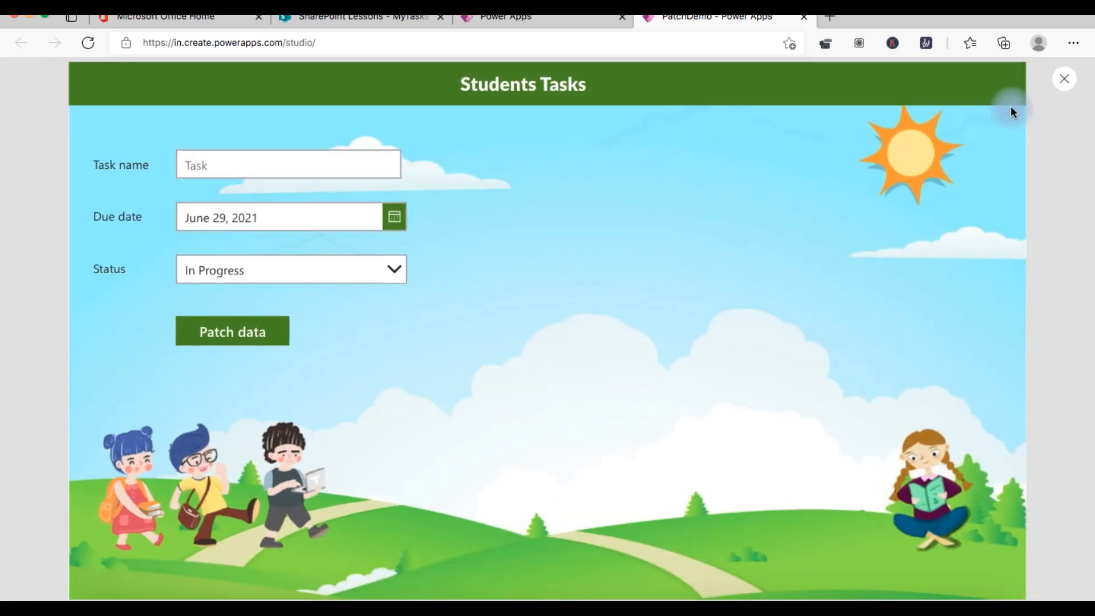
left_click(216, 169)
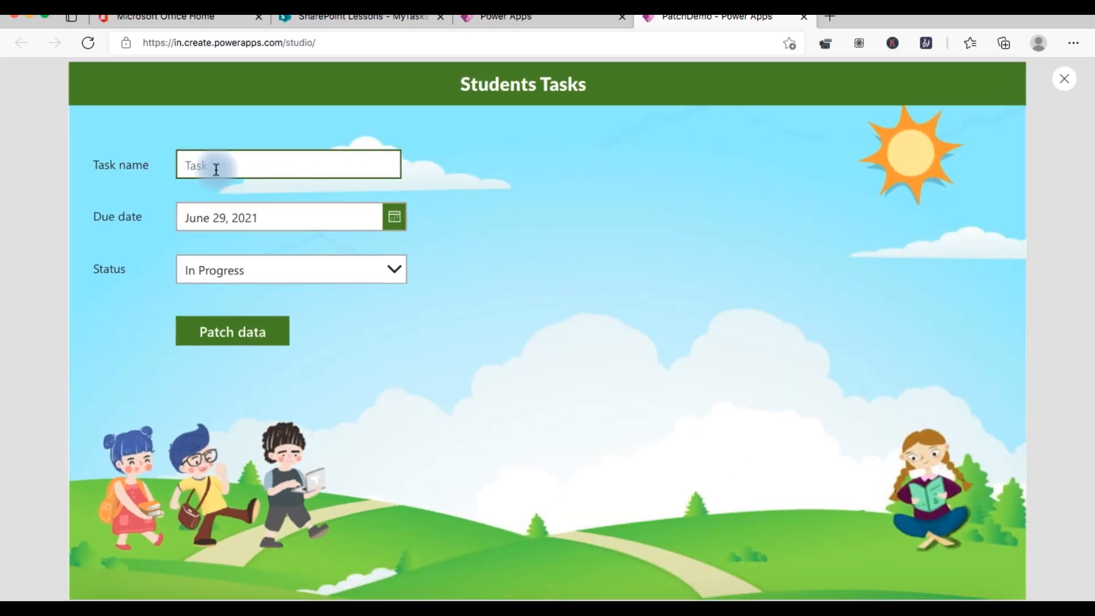
left_click(222, 163)
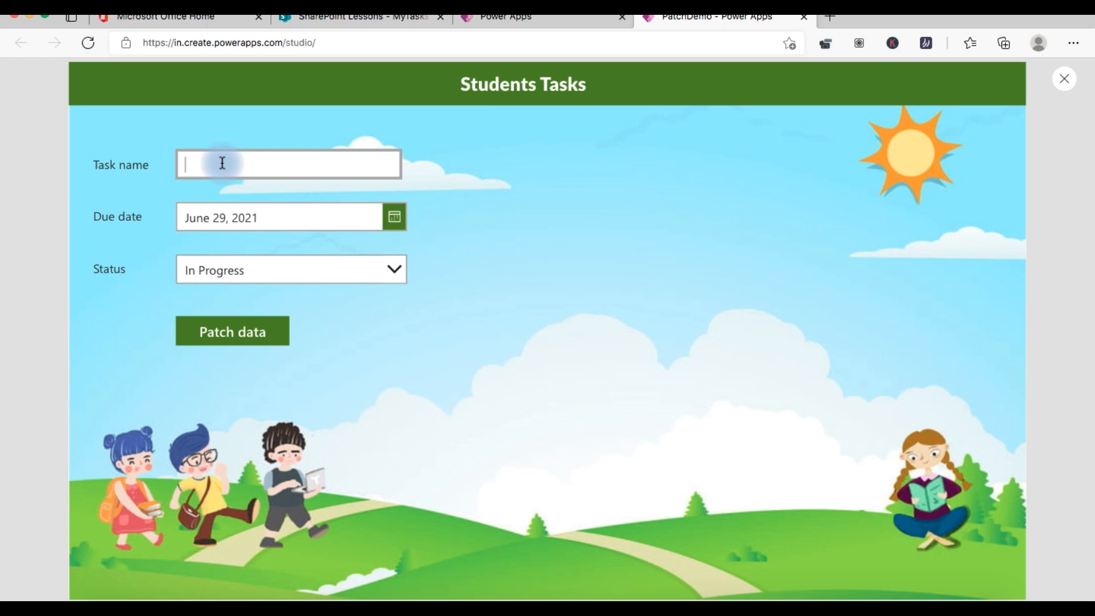
type("Draw House")
left_click(399, 219)
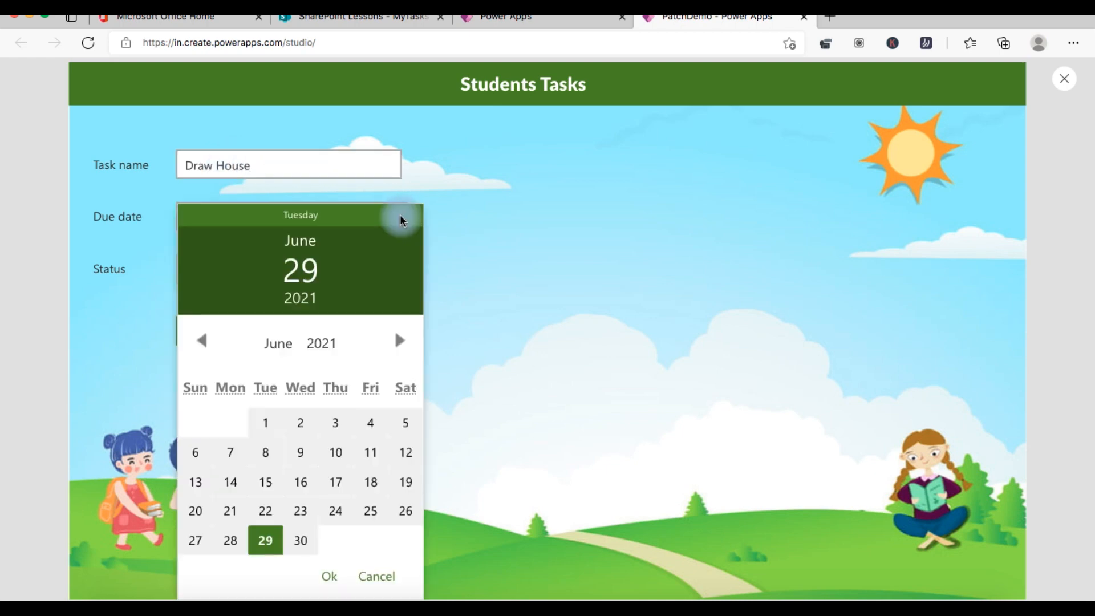
left_click(302, 539)
left_click(329, 577)
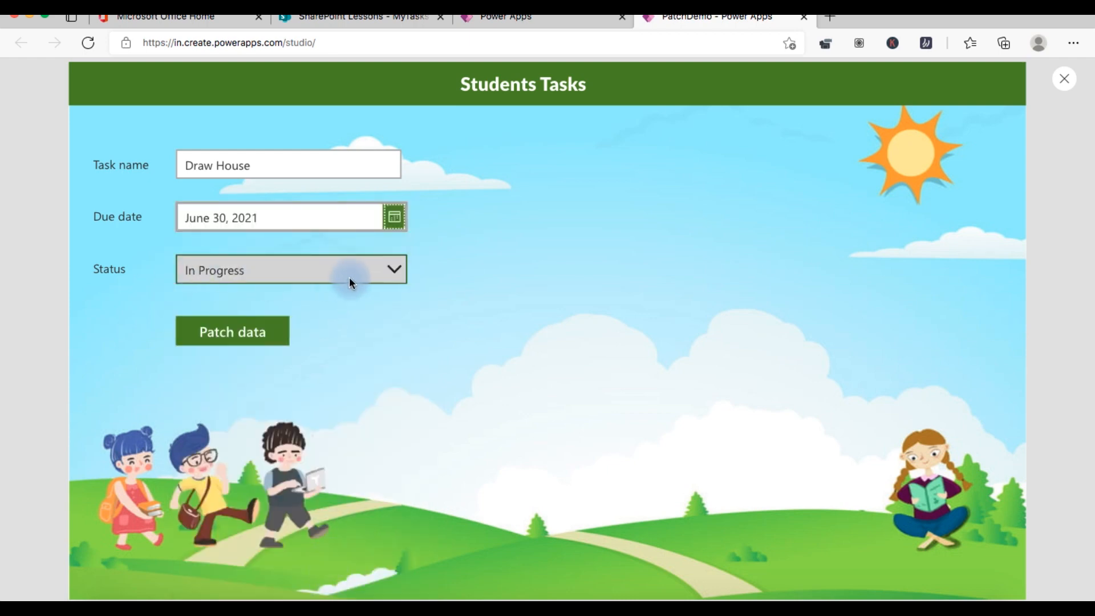
left_click(352, 271)
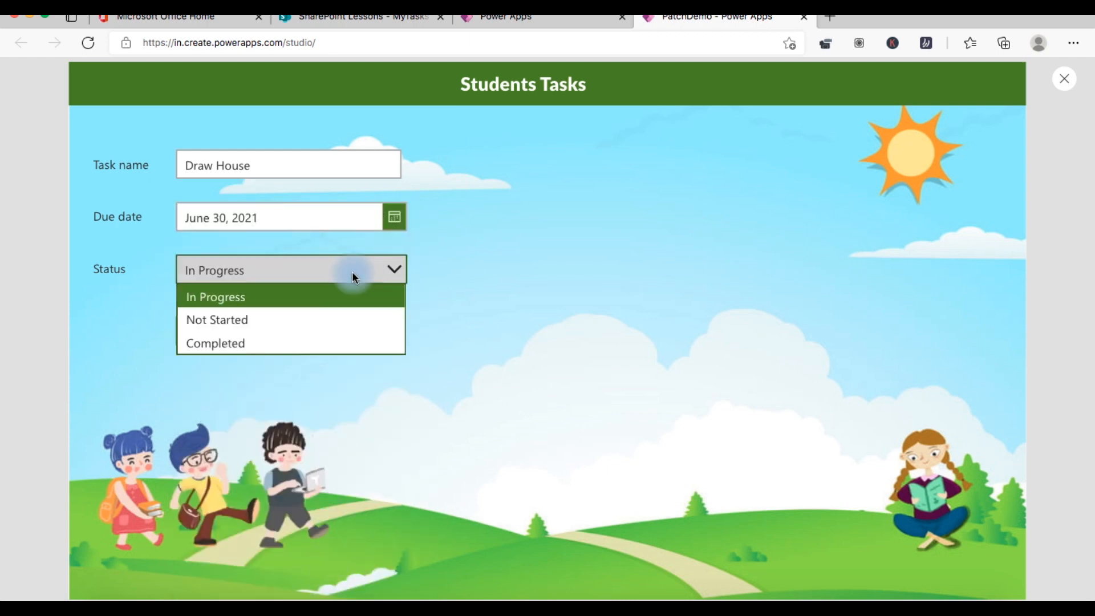
left_click(333, 321)
Test the Patch data button in the preview and return to editing the app
left_click(244, 339)
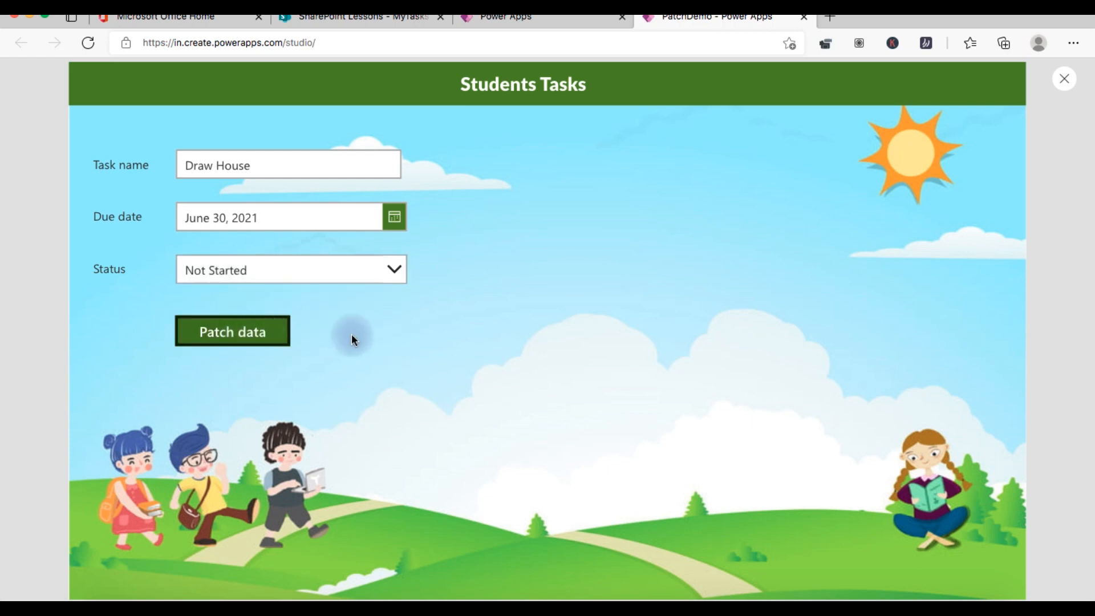
left_click(226, 334)
left_click(229, 336)
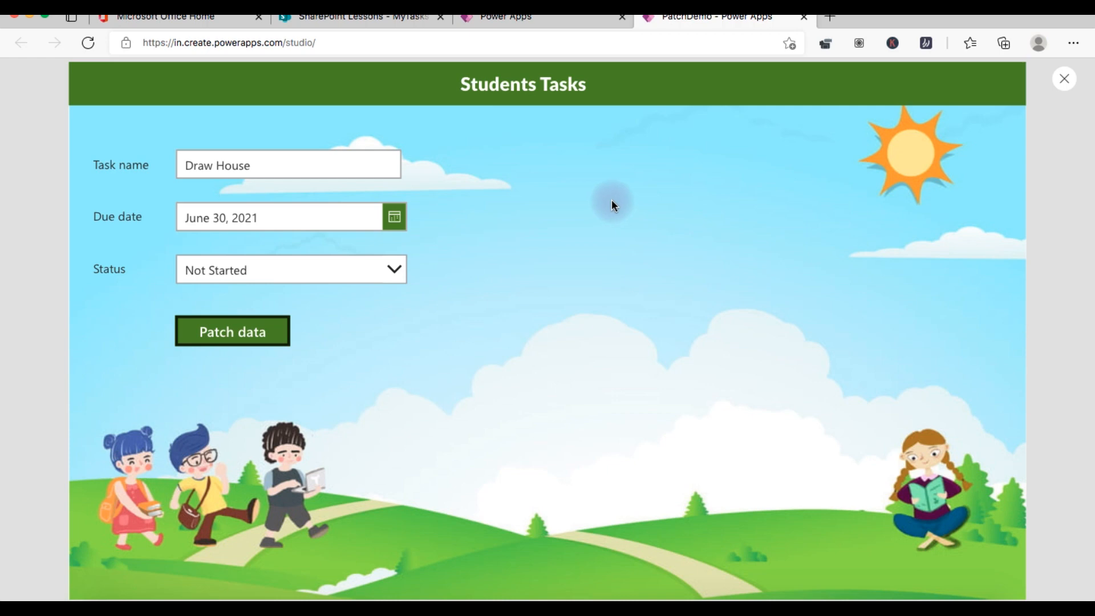
left_click(1063, 83)
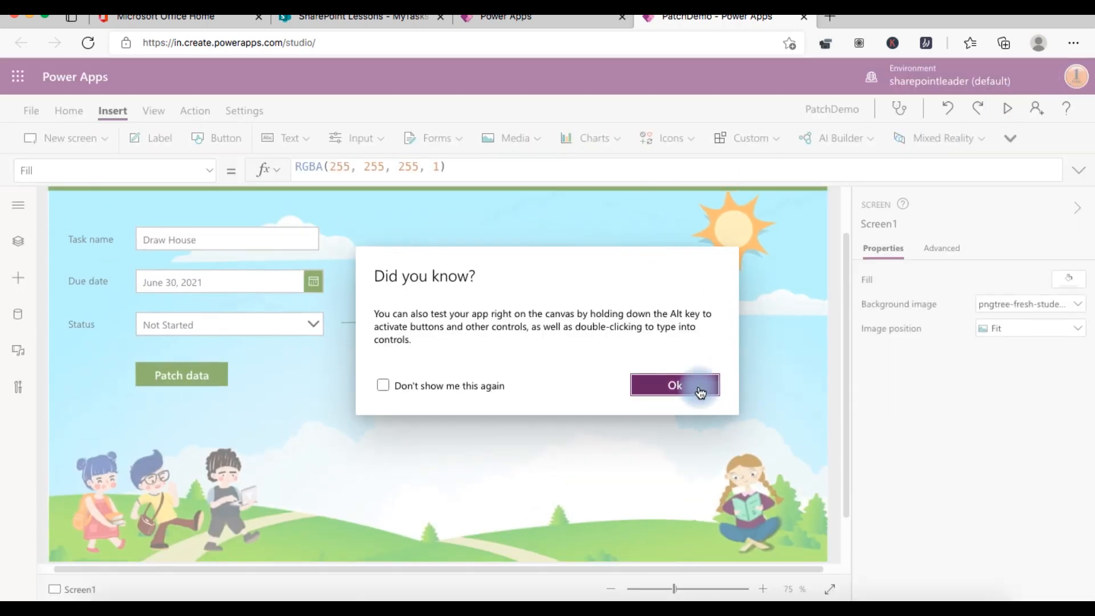
left_click(693, 385)
Replace the Patch data button's OnSelect formula with an empty Patch() call in the enlarged formula editor
left_click(177, 367)
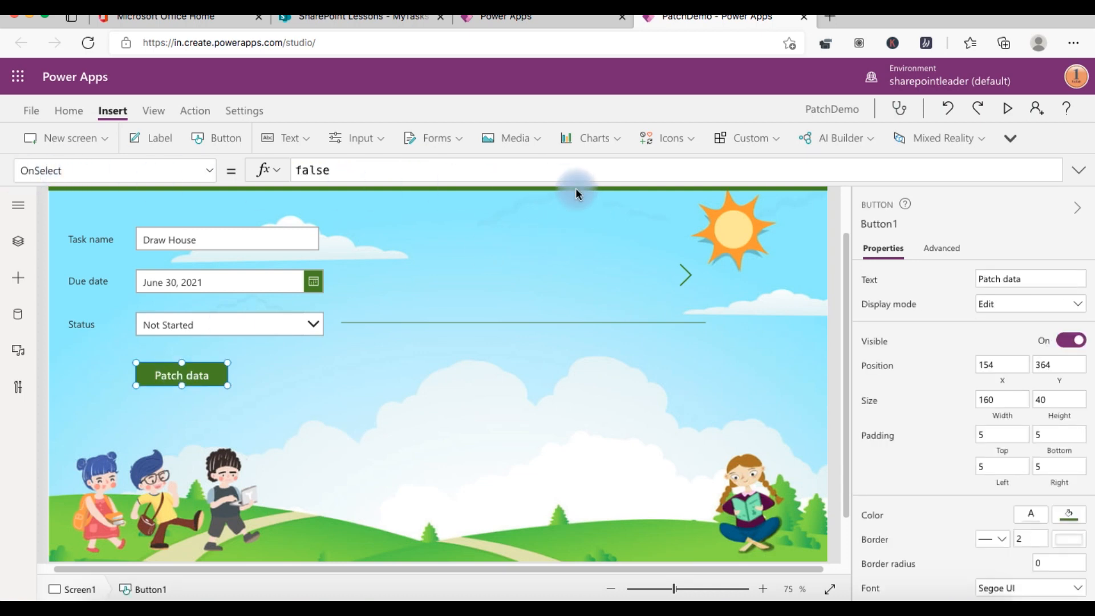
left_click_drag(610, 183, 619, 316)
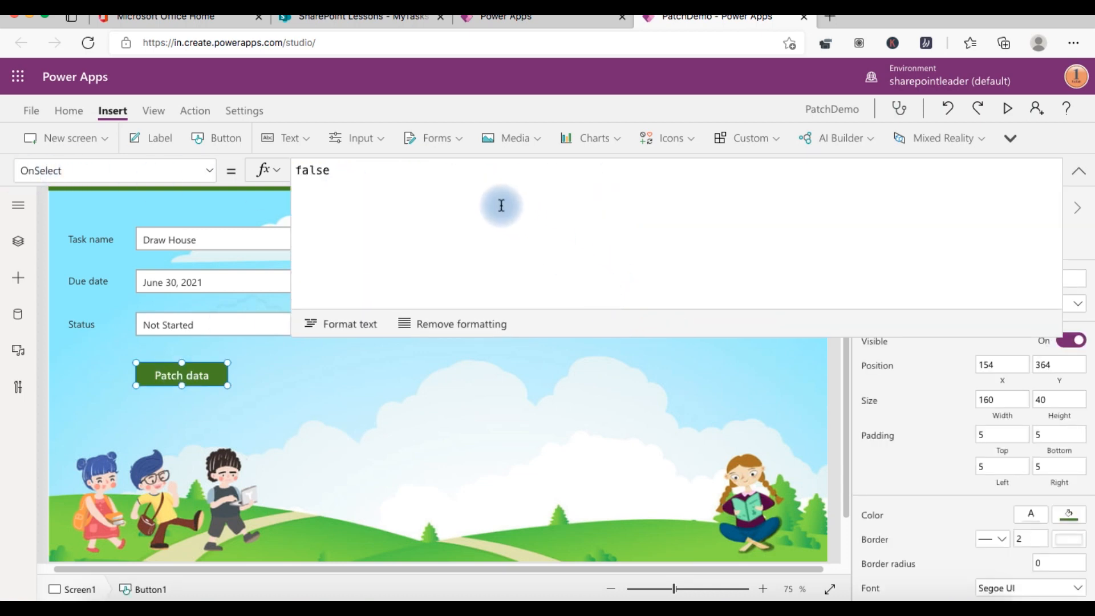
double_click(298, 166)
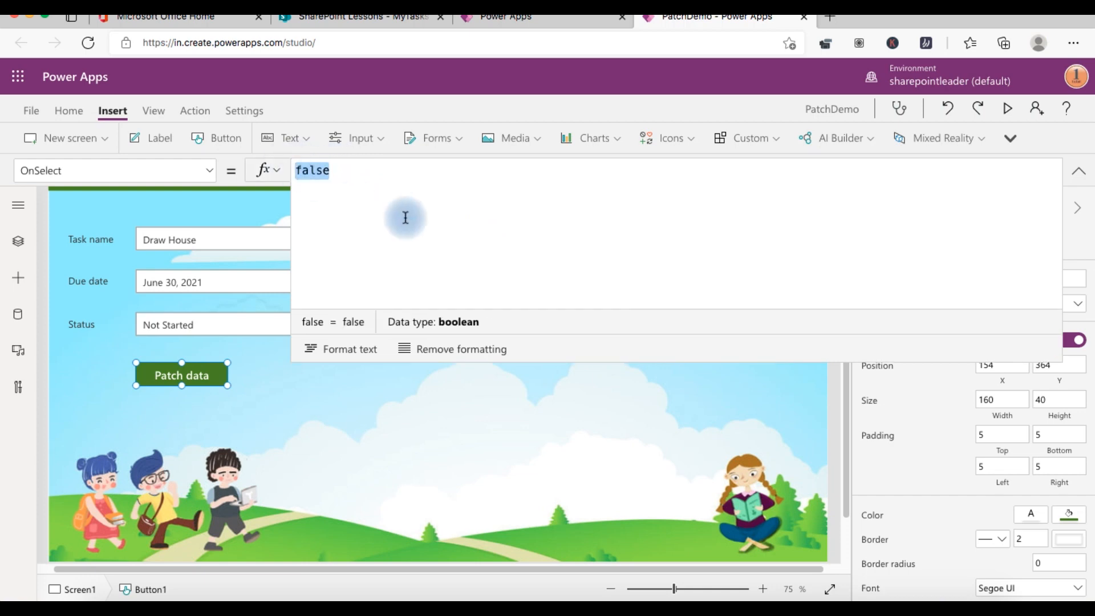
type("Patch")
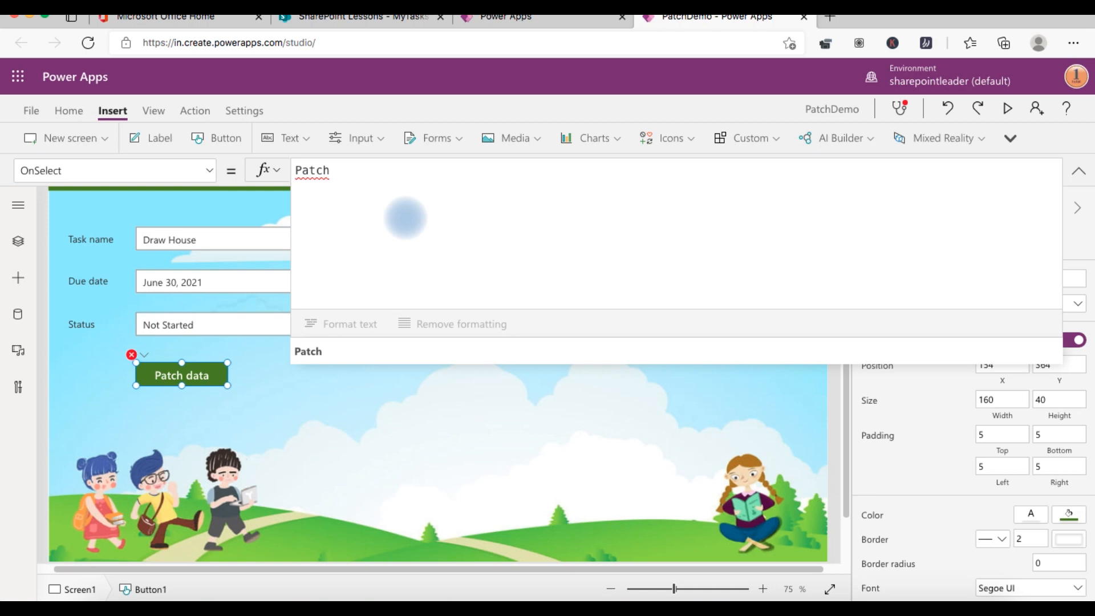
left_click(408, 350)
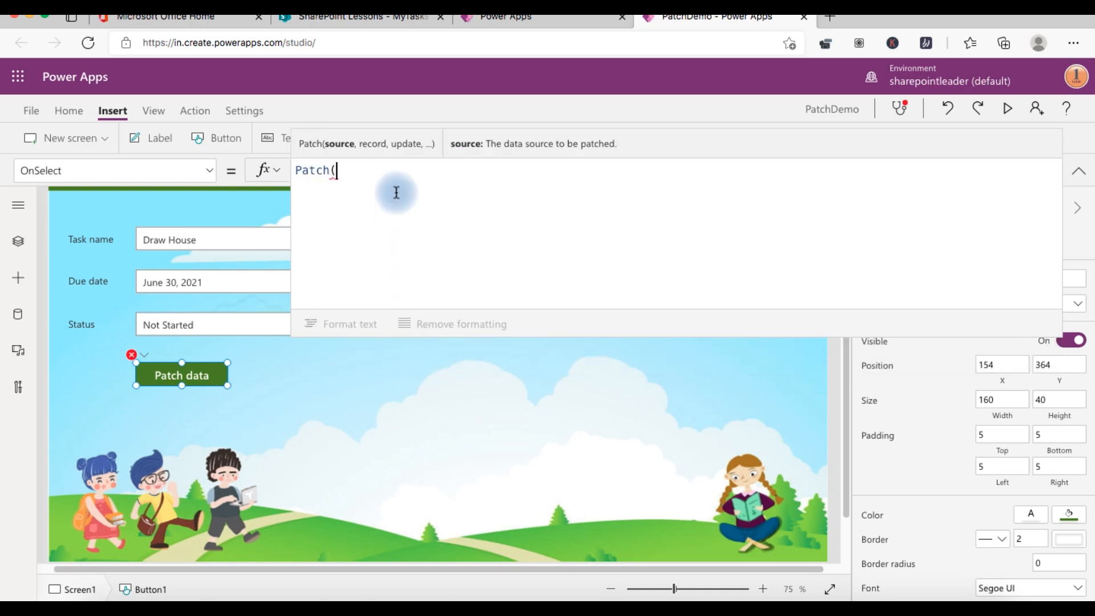
type("(")
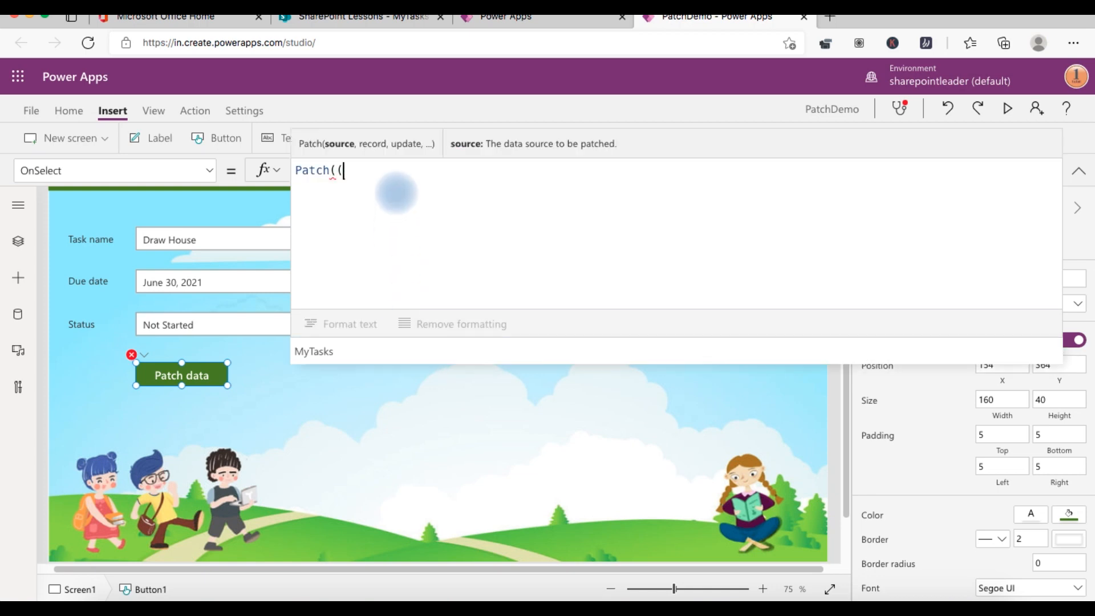
key("BackSpace")
type(")")
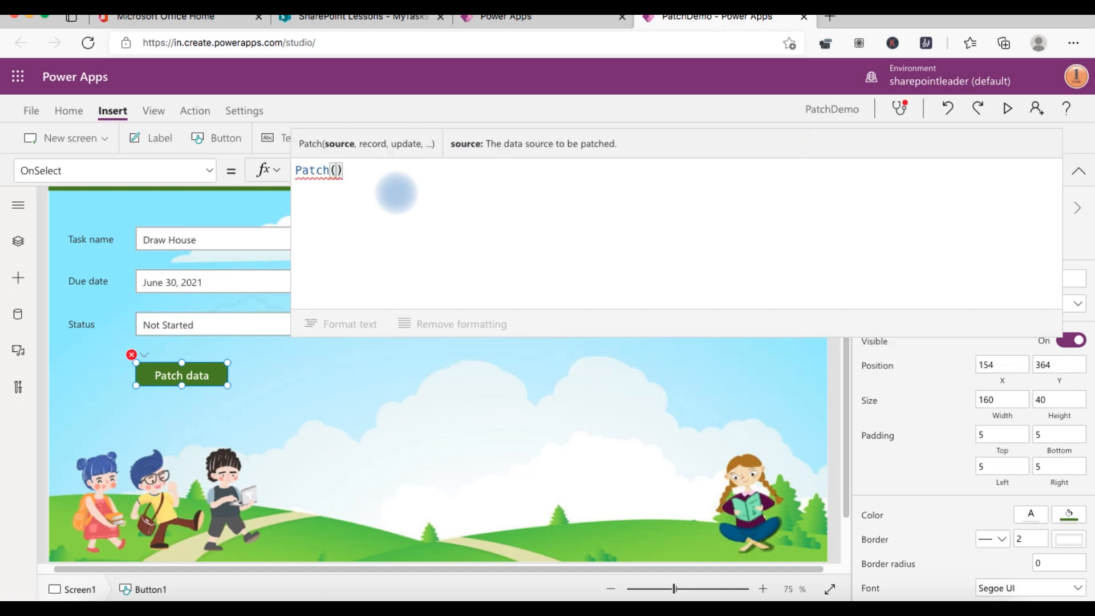
Add blank lines inside the Patch() parentheses and enter MyTasks as the data source argument
key("Return")
key("Return")
key("Return")
key("Return")
key("Return")
key("Return")
left_click(367, 171)
type("myt")
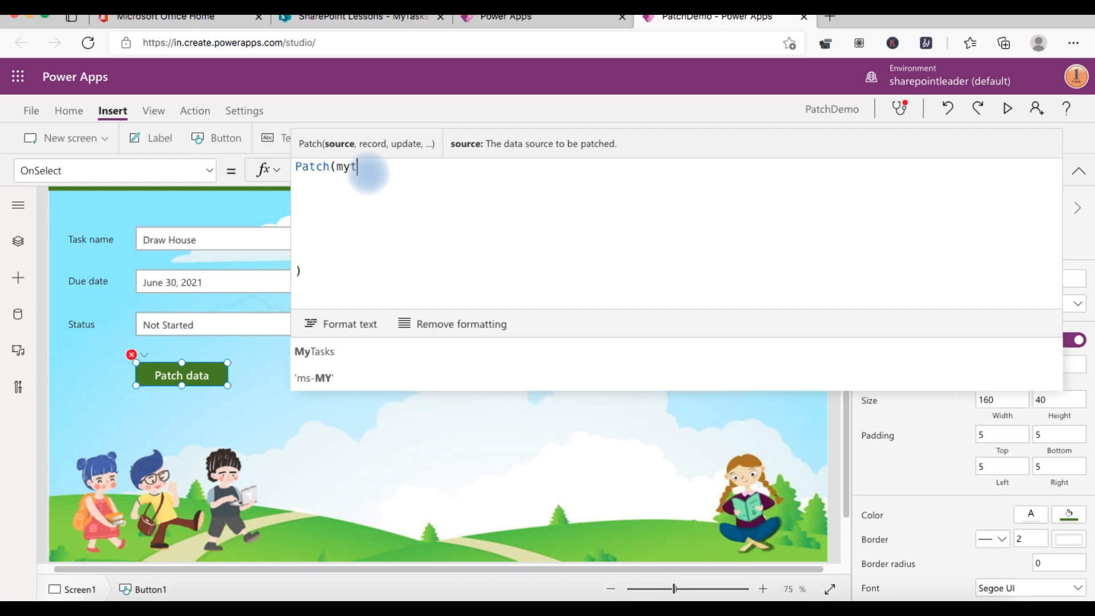
type("asks")
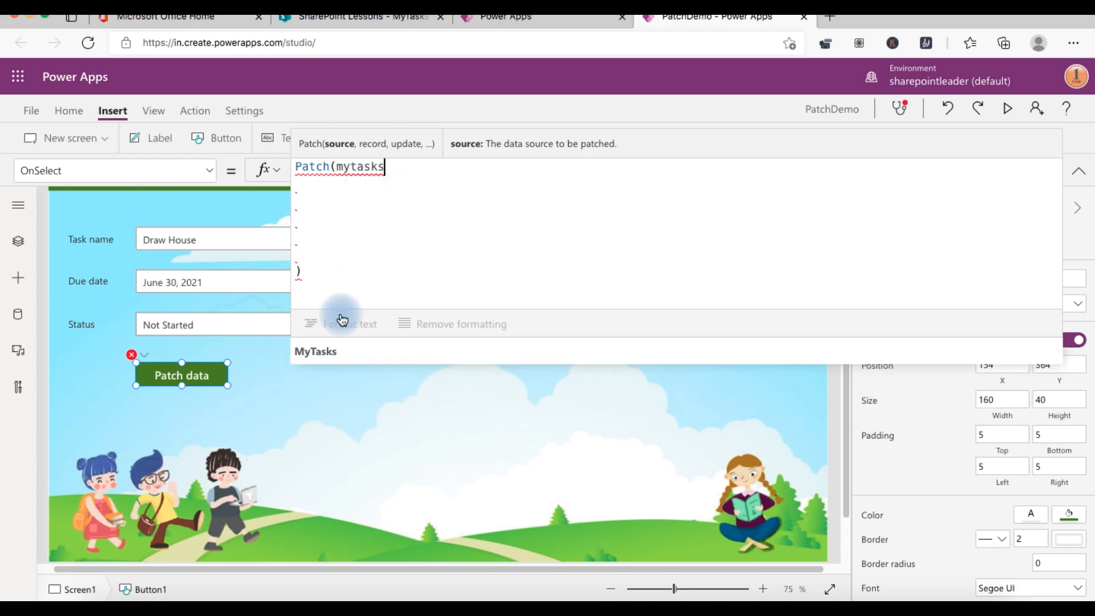
left_click(362, 349)
Add Defaults(MyTasks) as the record argument of the Patch call, on its own line after the data source
type(",")
key("Return")
type("Defaults")
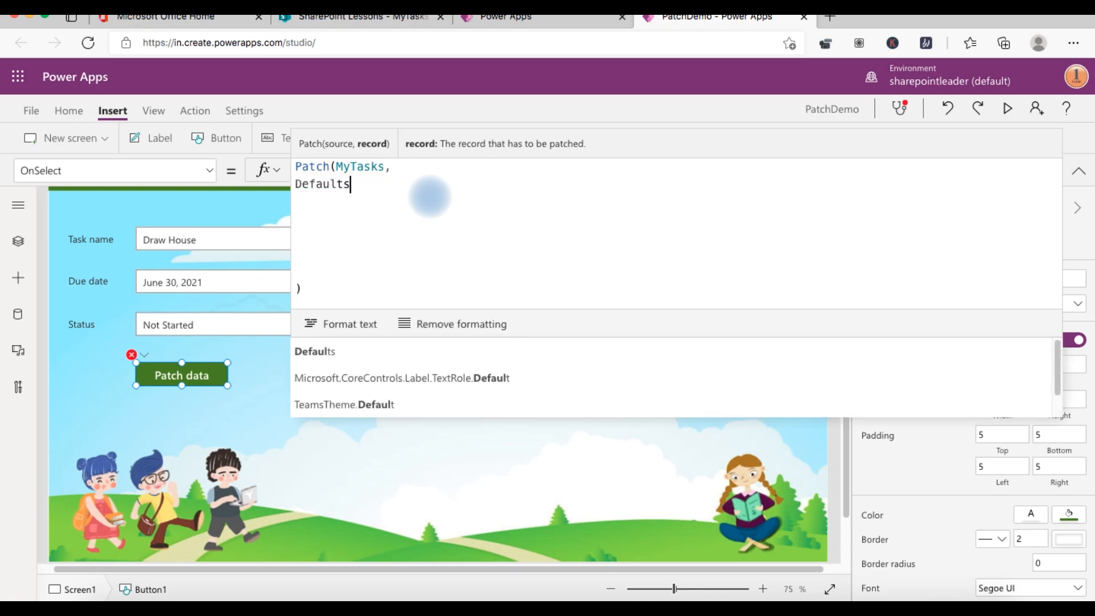
left_click(448, 349)
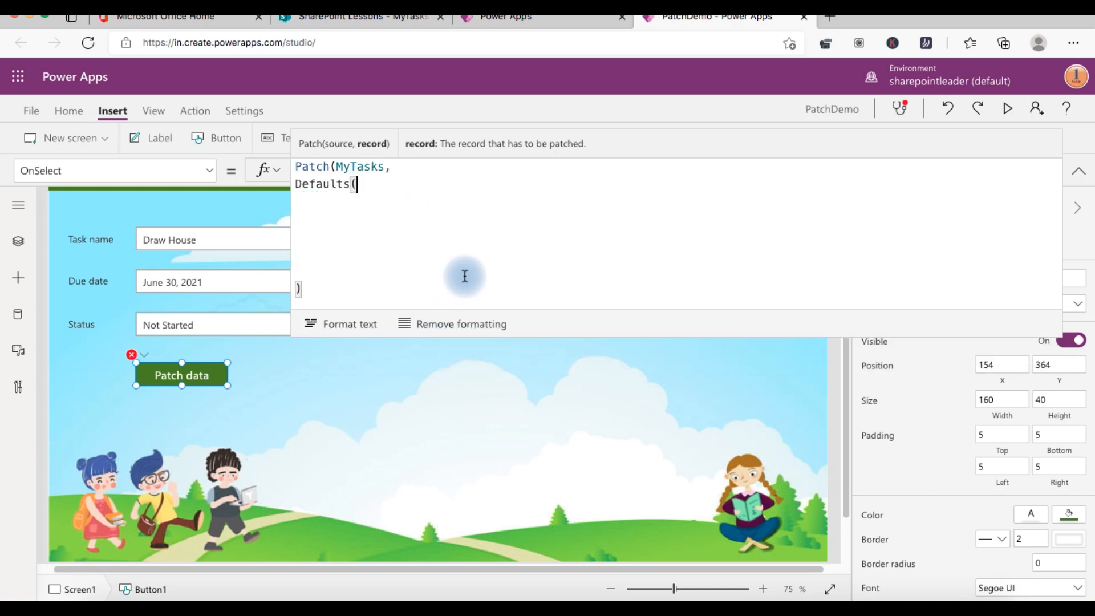
type("Mytasks")
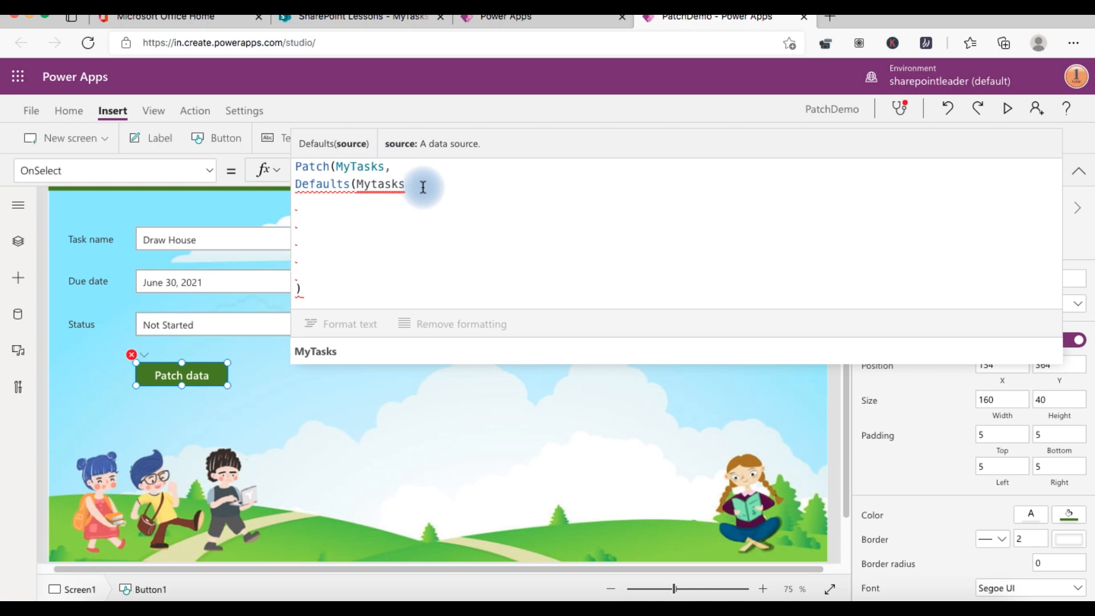
key("Tab")
type(")")
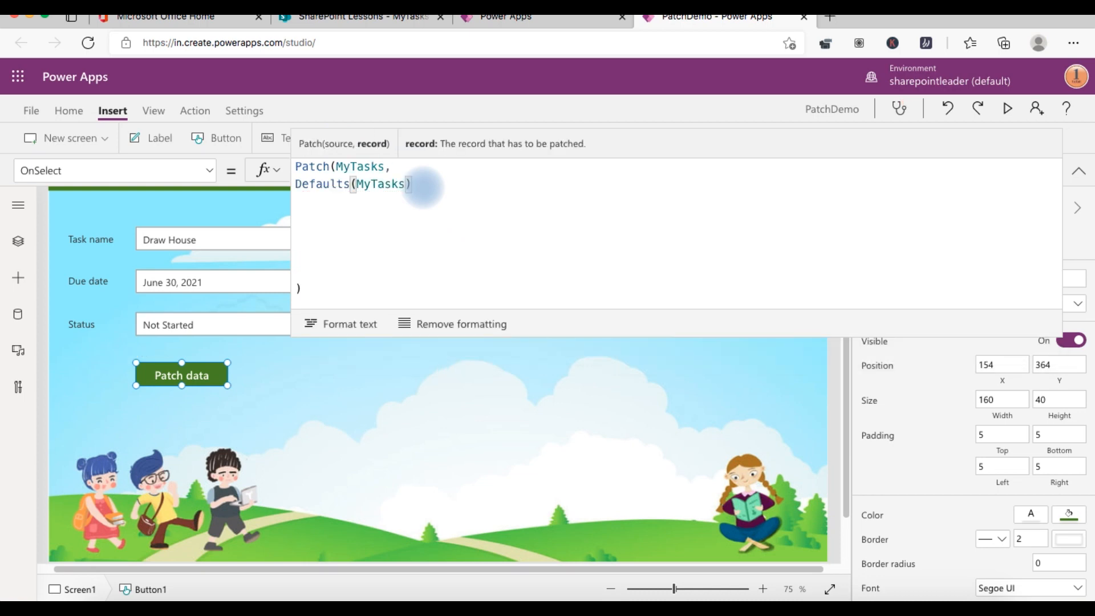
type(",")
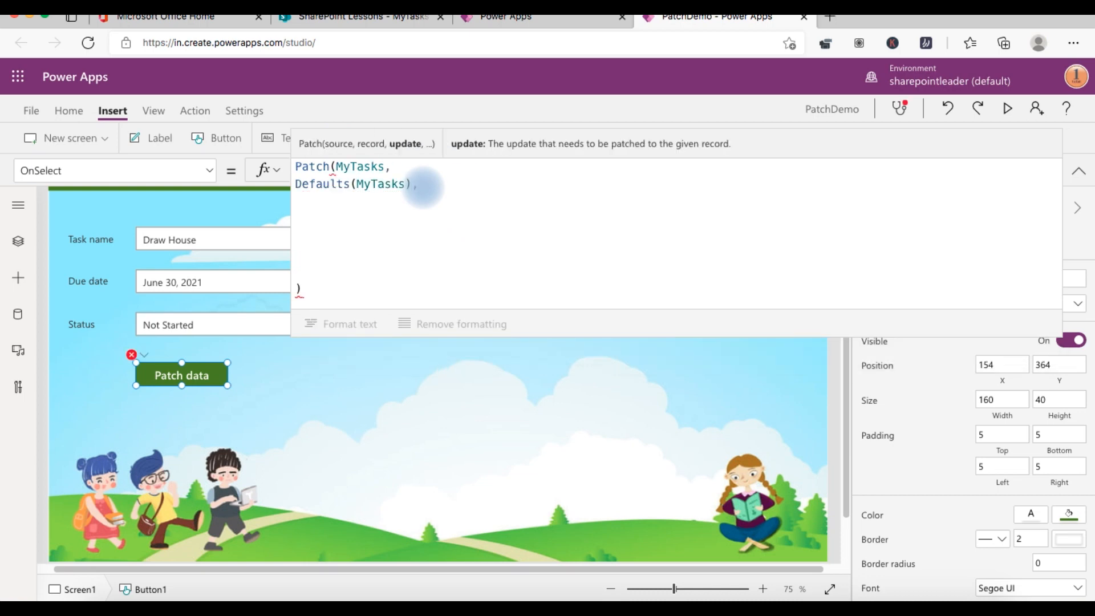
Add an opening and a closing curly brace on separate lines for the update record, leaving blank lines between them
key("shift+Return")
type("{")
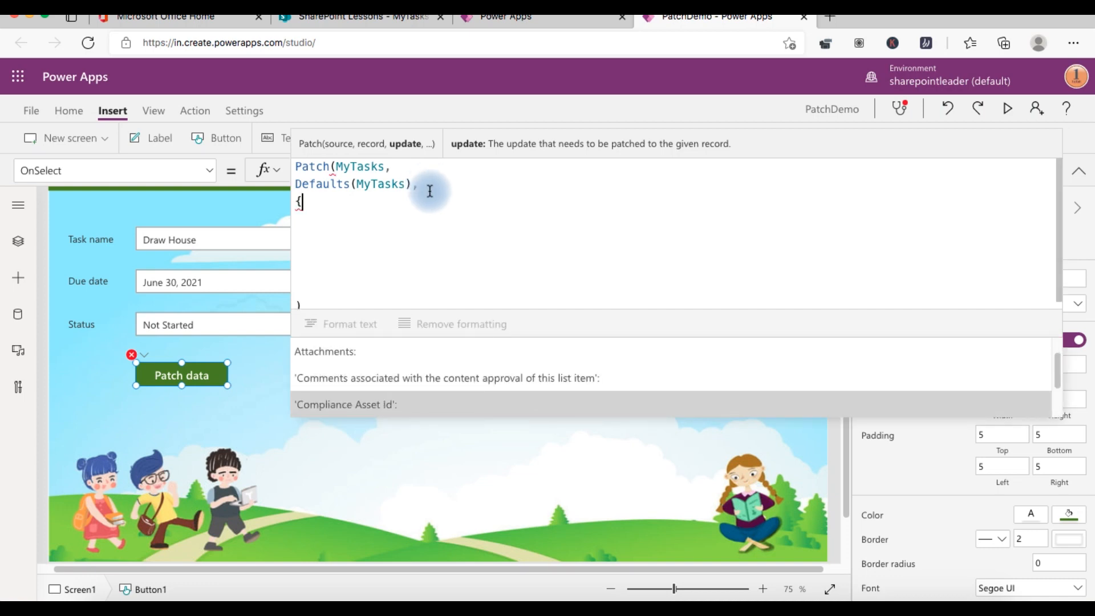
left_click(316, 272)
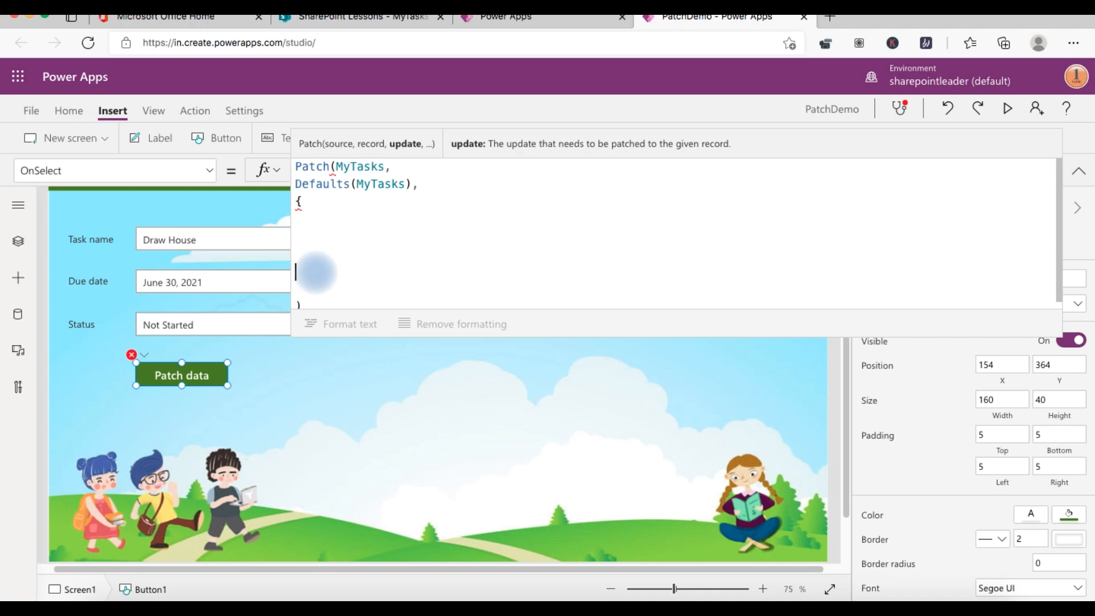
type("}")
Enter the Title field inside the braces and map it to TextInput1.Text, ending with a comma
left_click(338, 224)
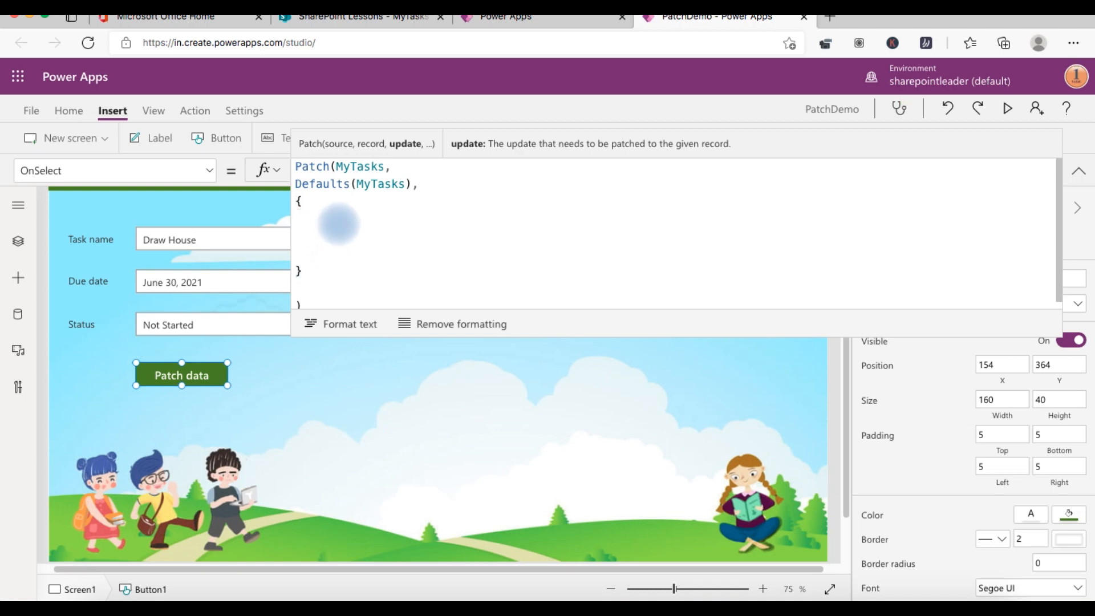
type("Tit")
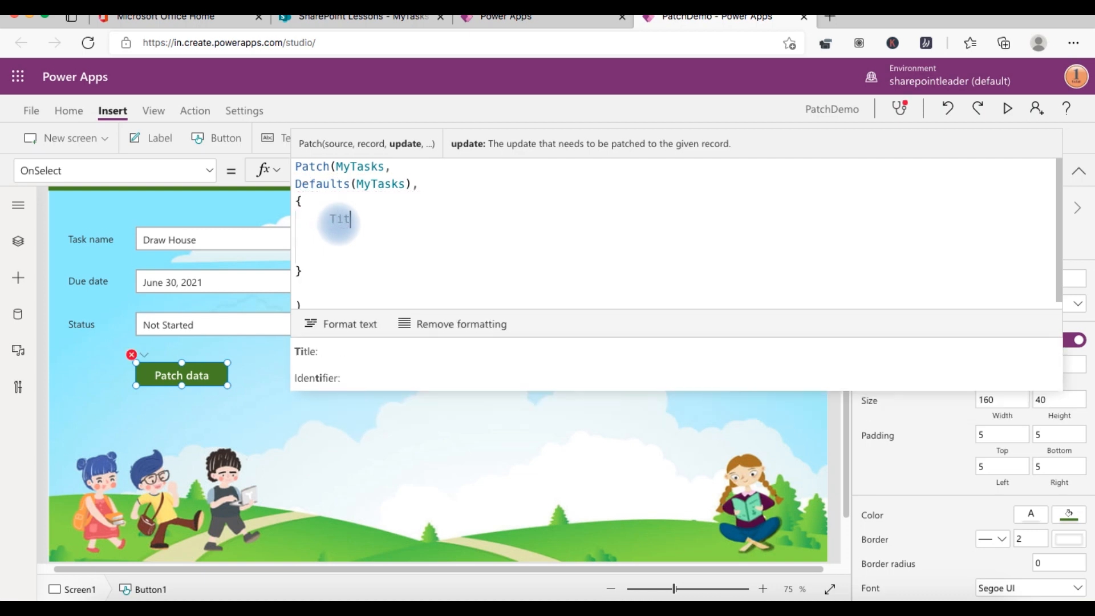
type("le:")
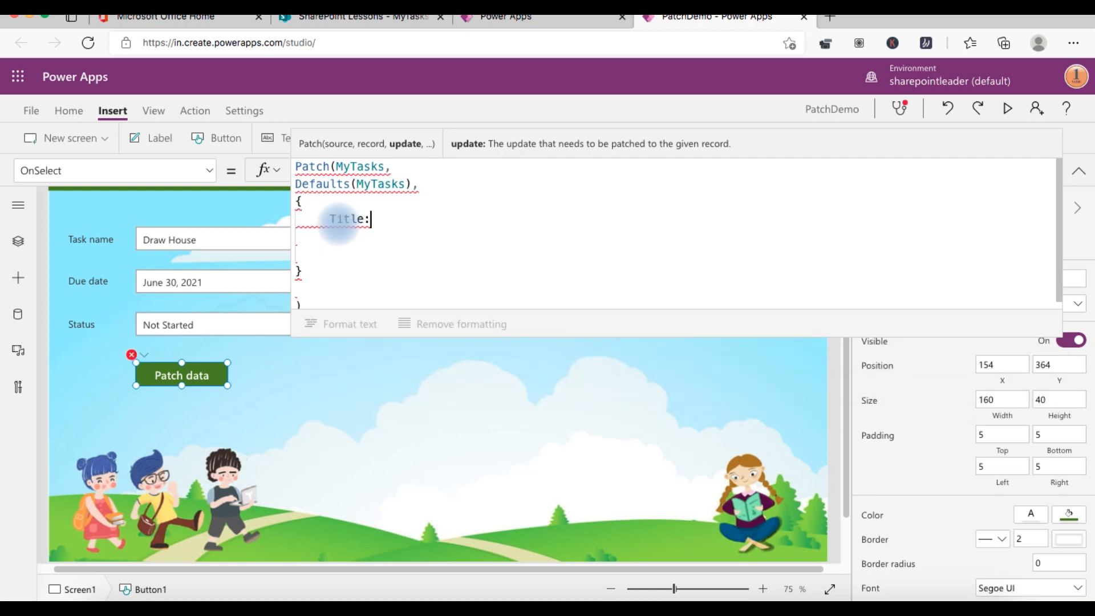
type("Text")
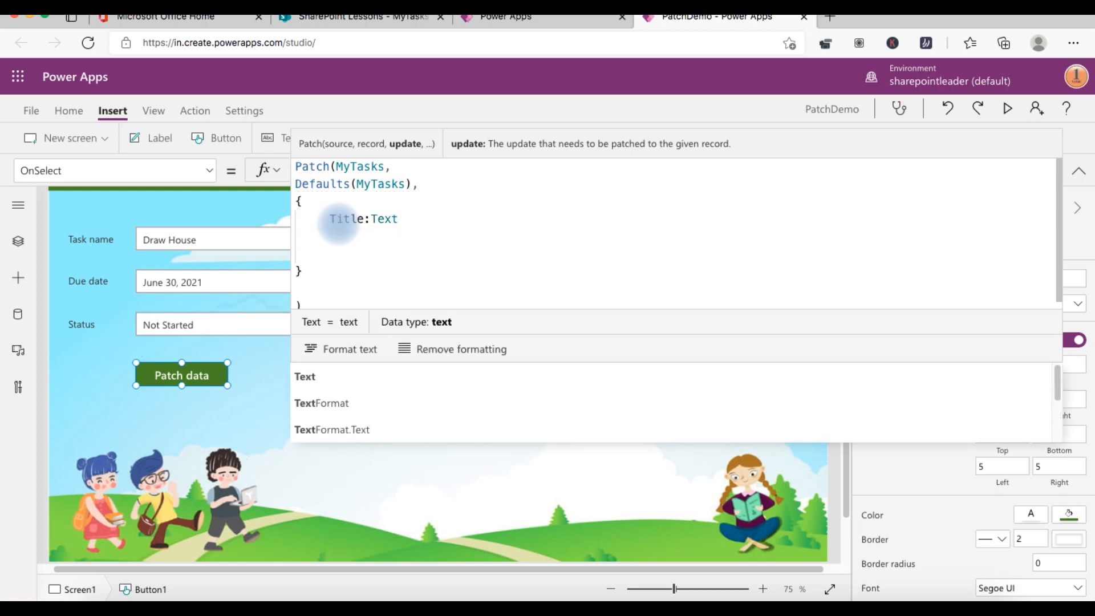
type("input")
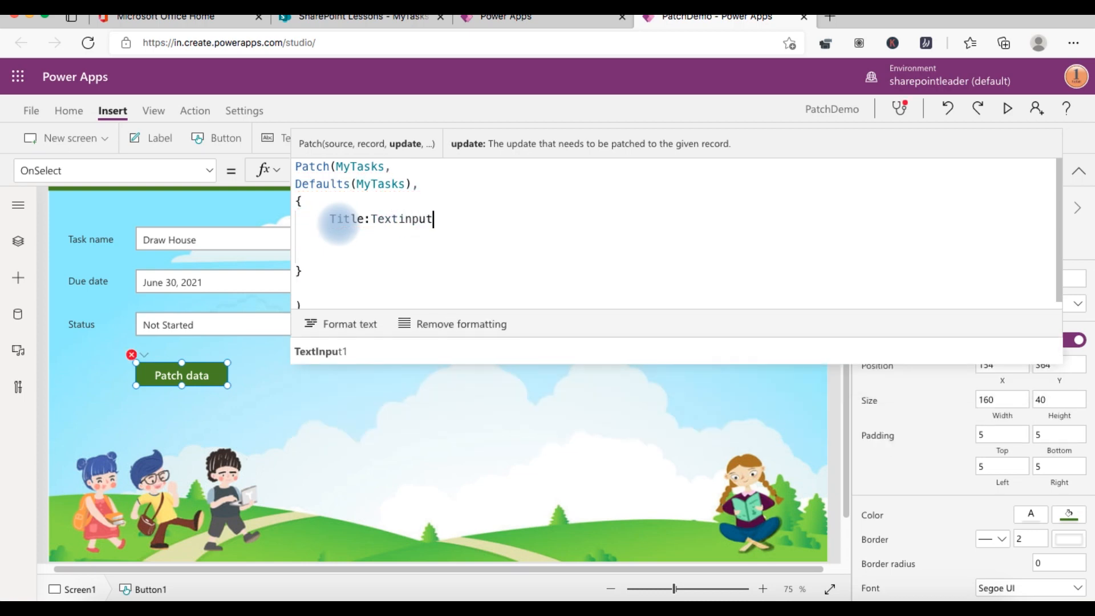
left_click(398, 349)
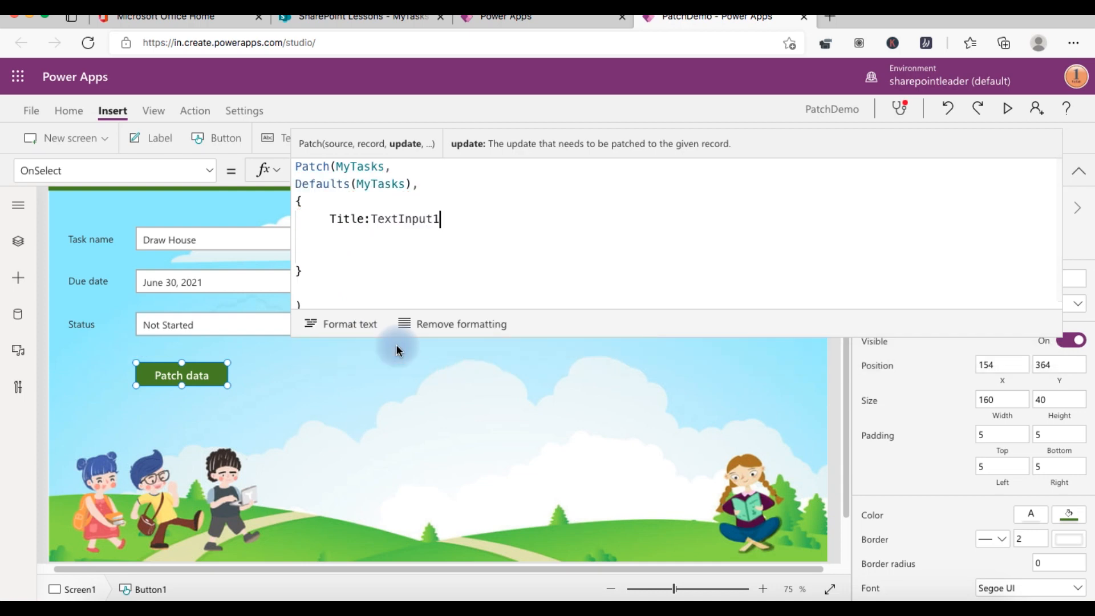
type(".text,")
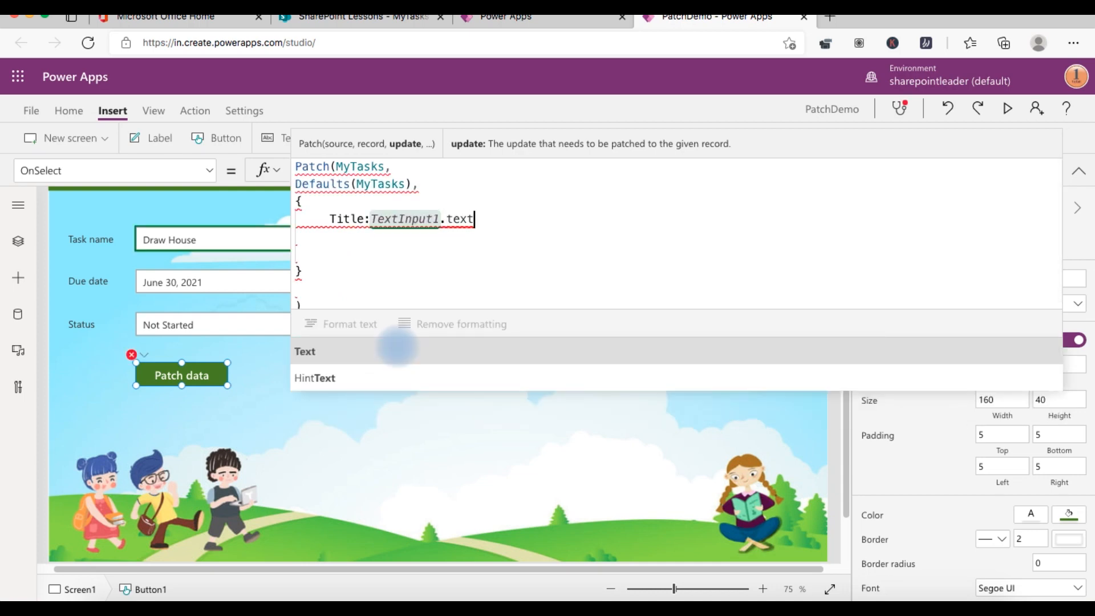
Add a DueDate field mapped to DatePicker1.SelectedDate, checking the column names in the SharePoint MyTasks list
key("shift+Return")
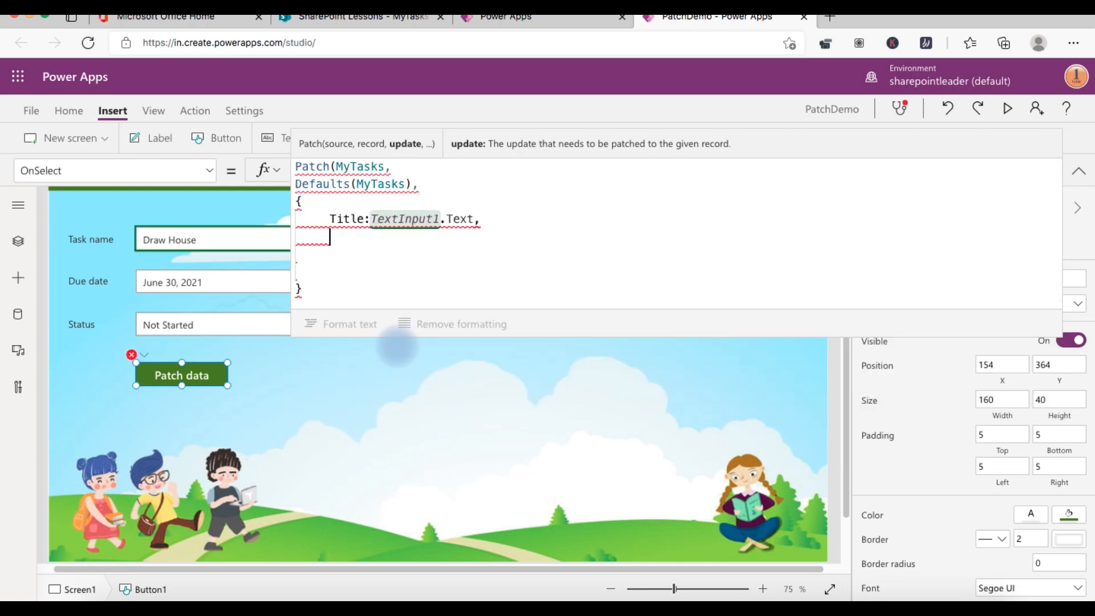
type("Du")
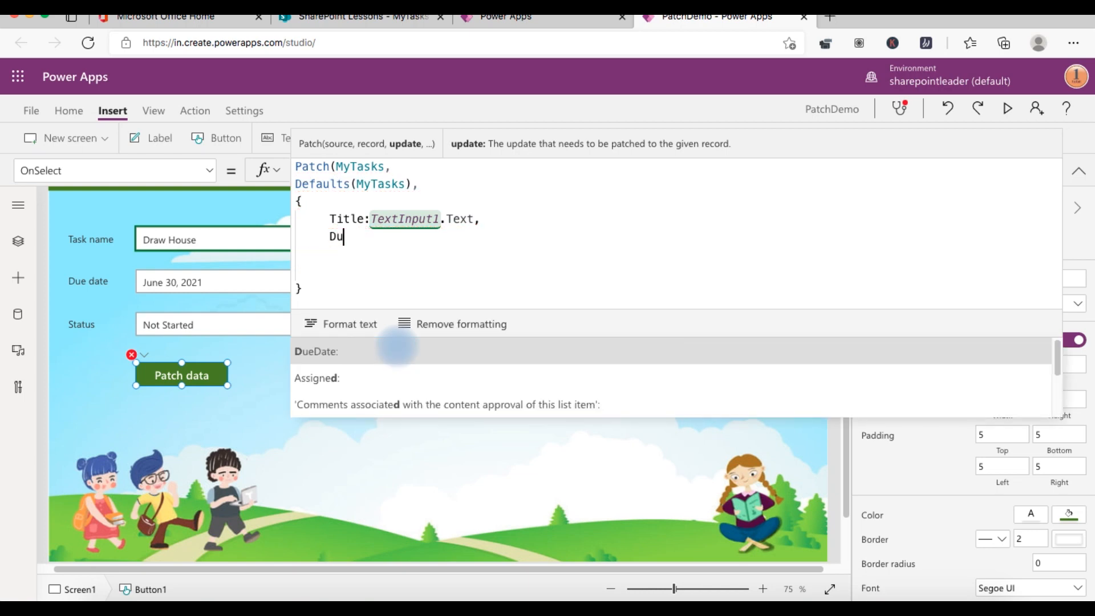
type("eDate:")
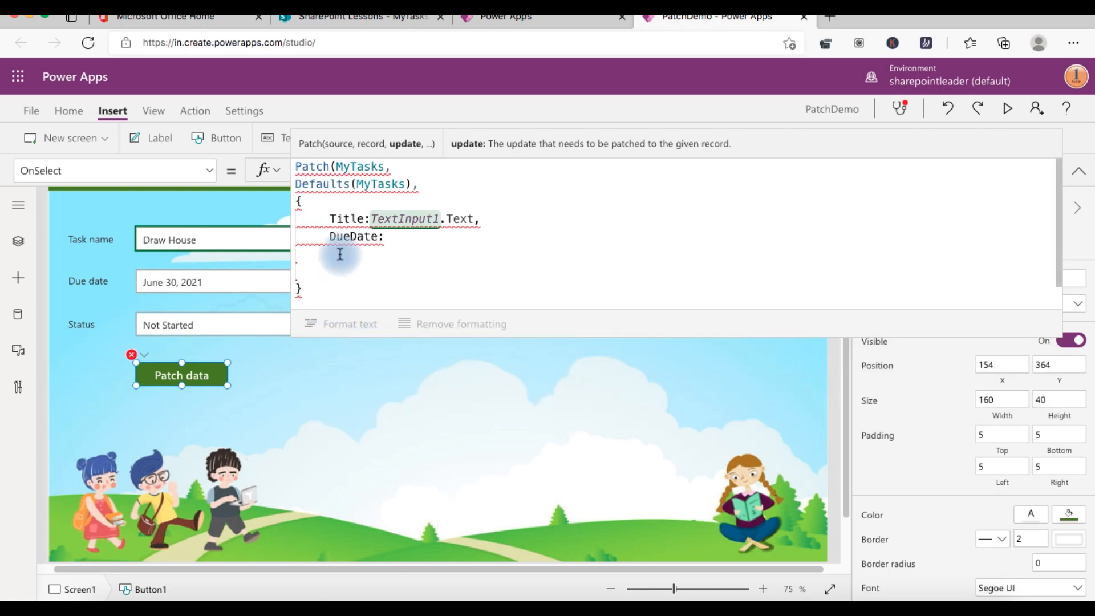
left_click(355, 17)
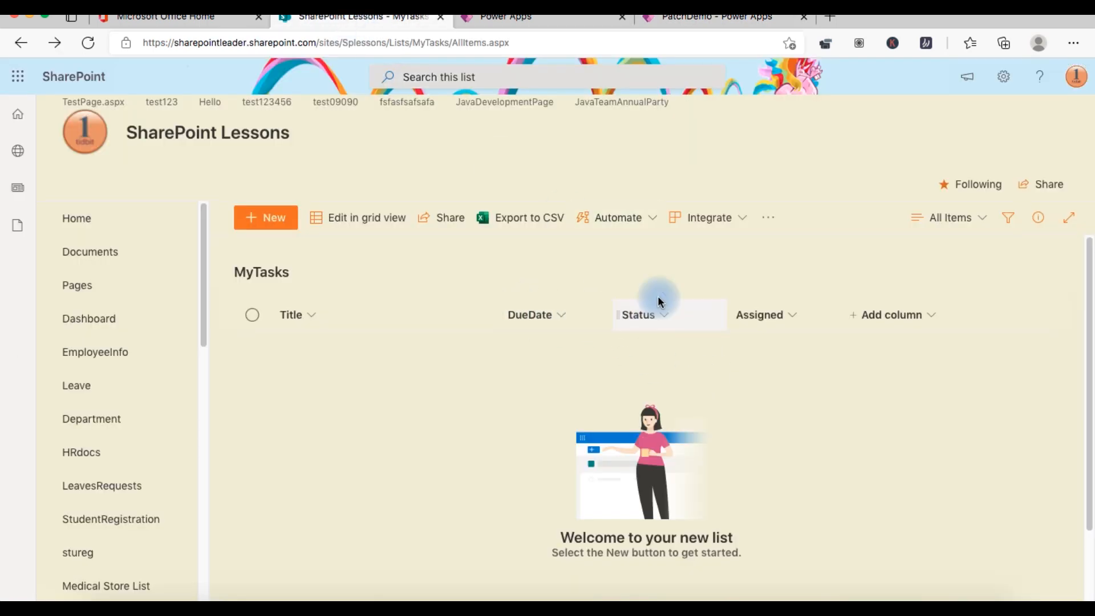
left_click(693, 23)
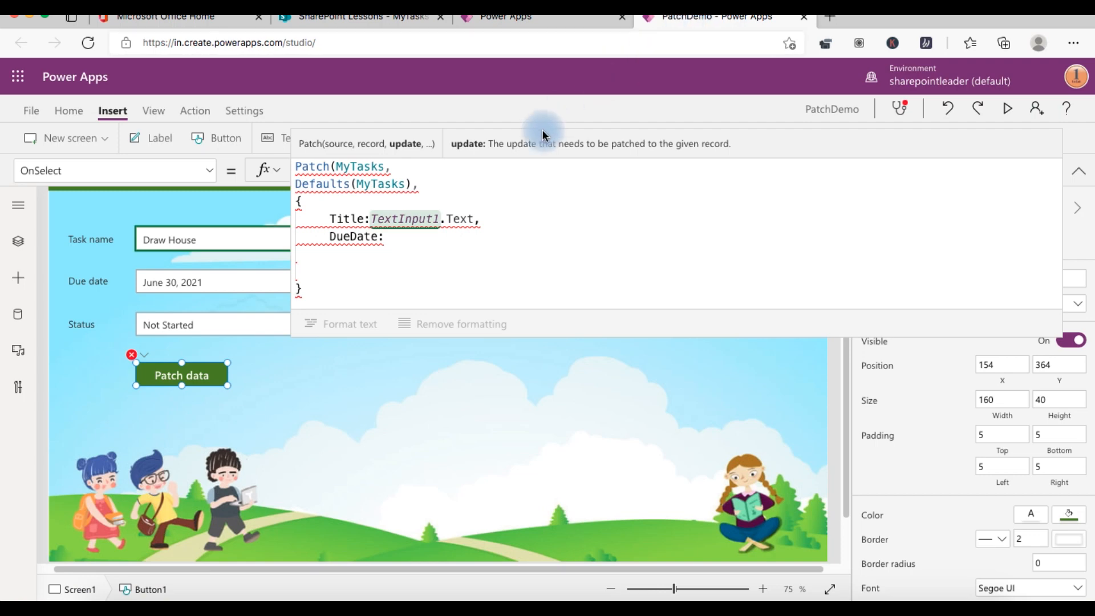
type("date")
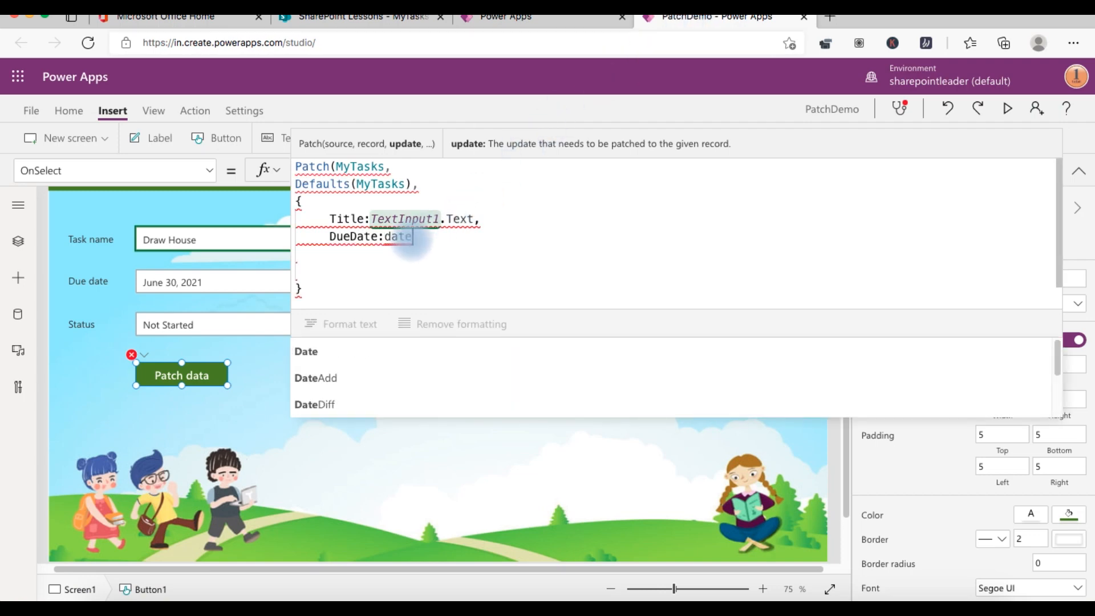
type("picke")
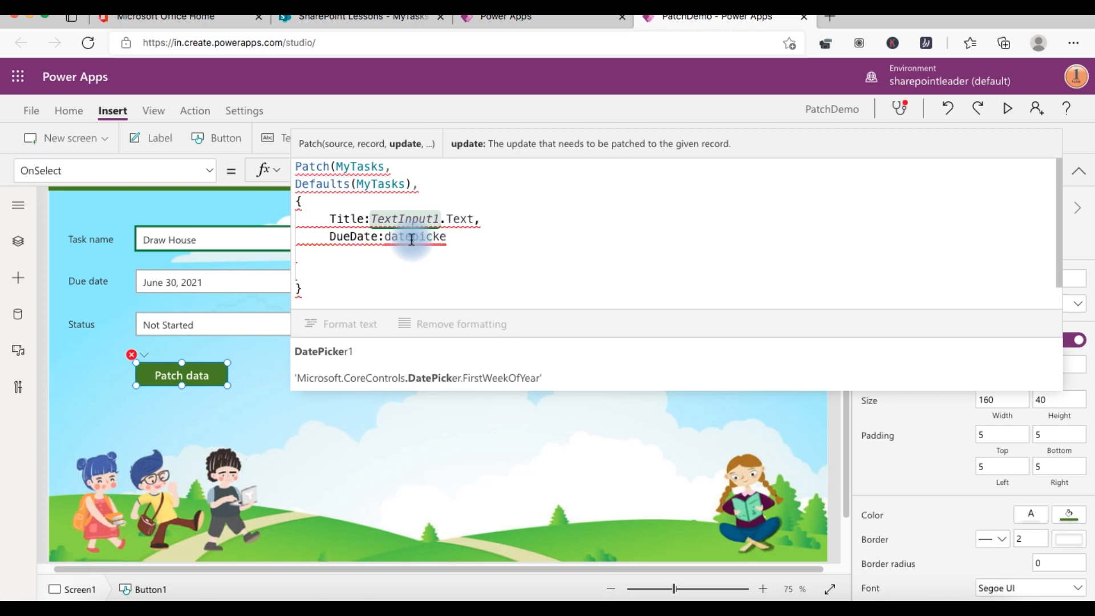
left_click(406, 345)
type(".selected")
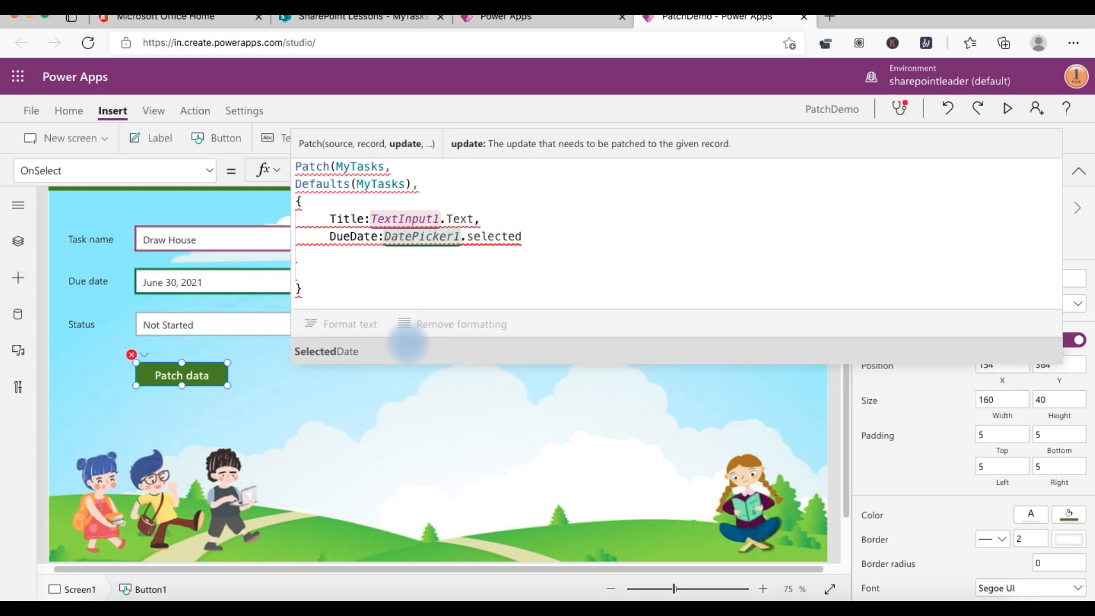
left_click(451, 348)
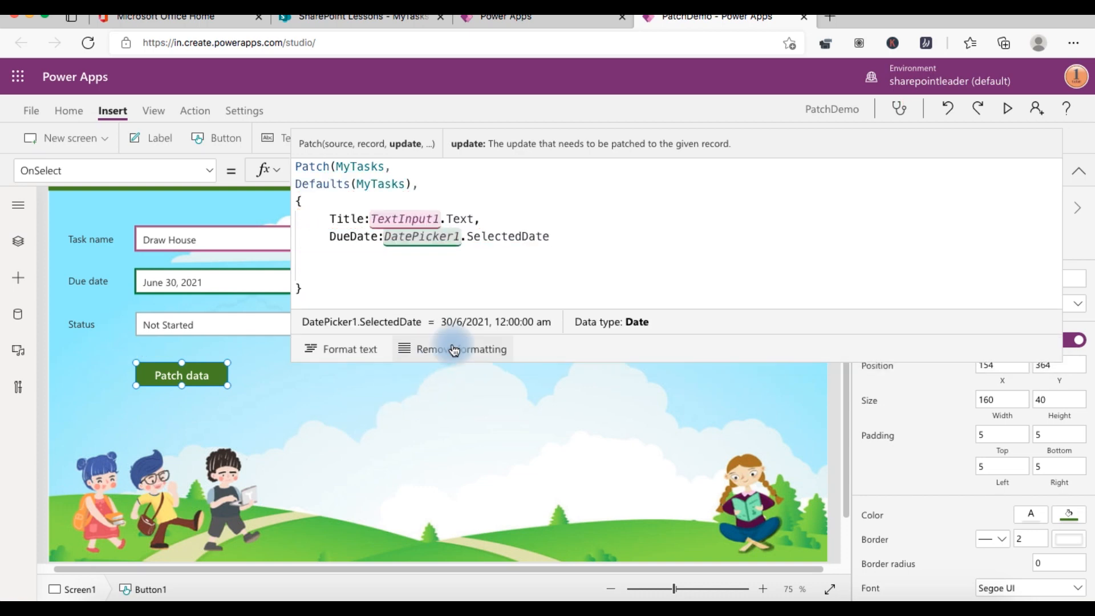
type(",")
Add a Status field on a new line of the update record and reference Dropdown1 as its value
key("Return")
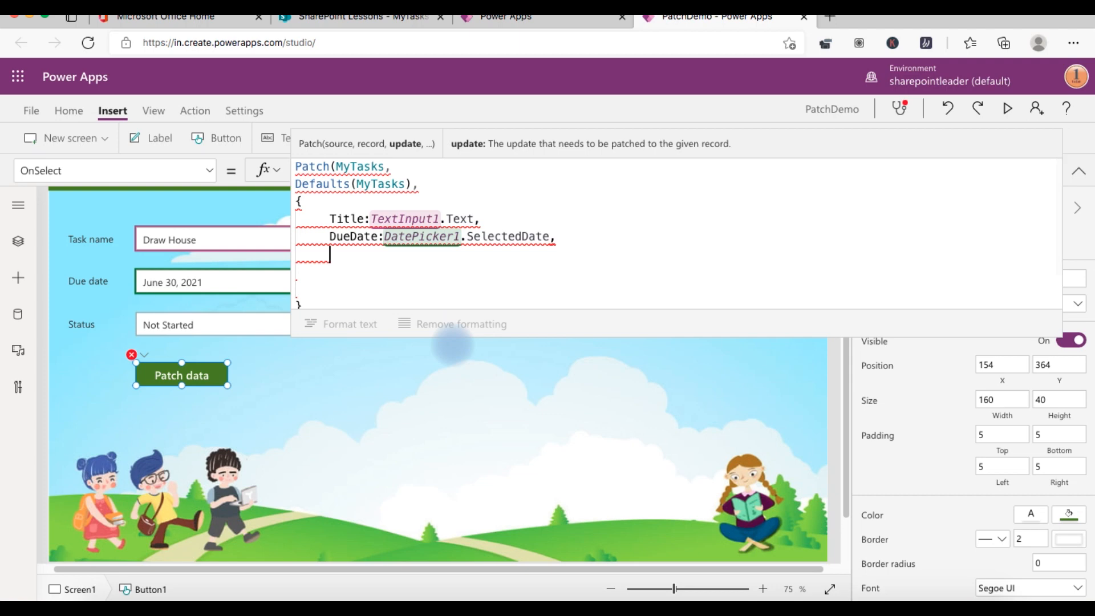
type("Status:")
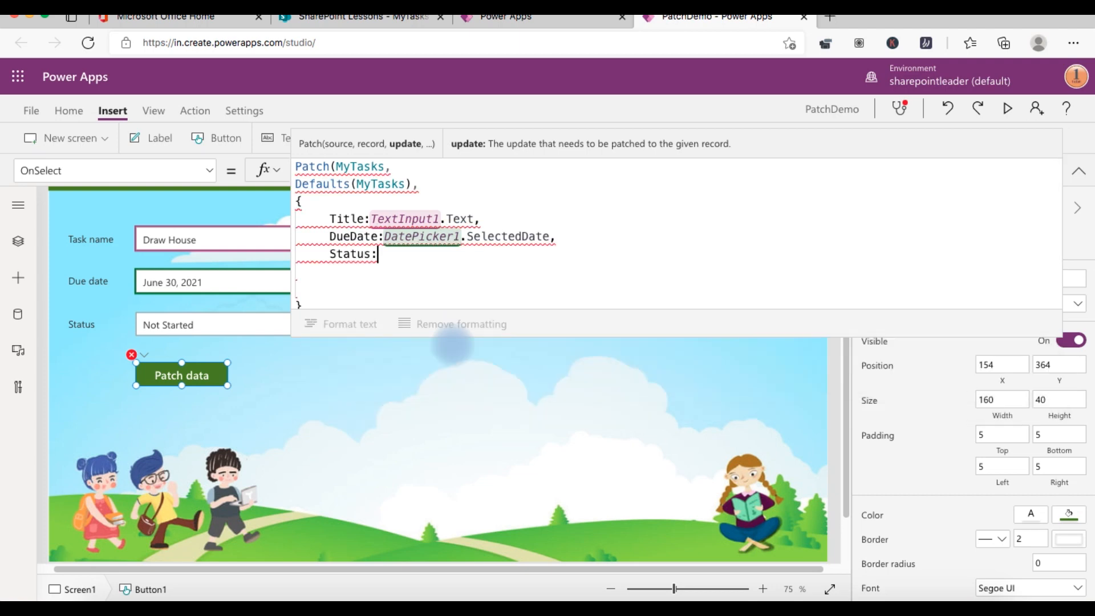
type("d")
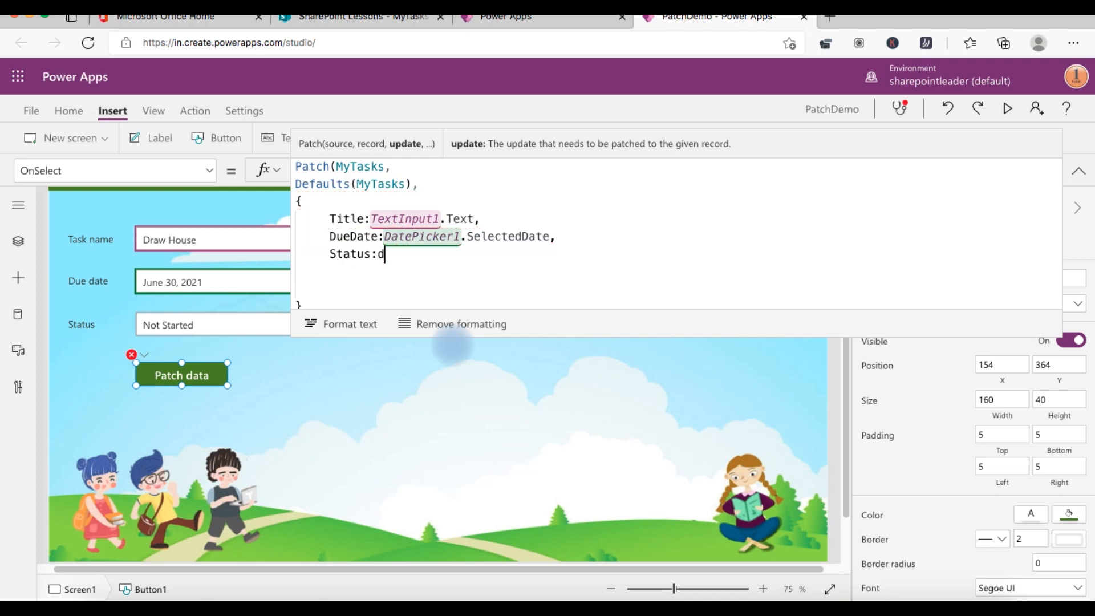
type("ropdown")
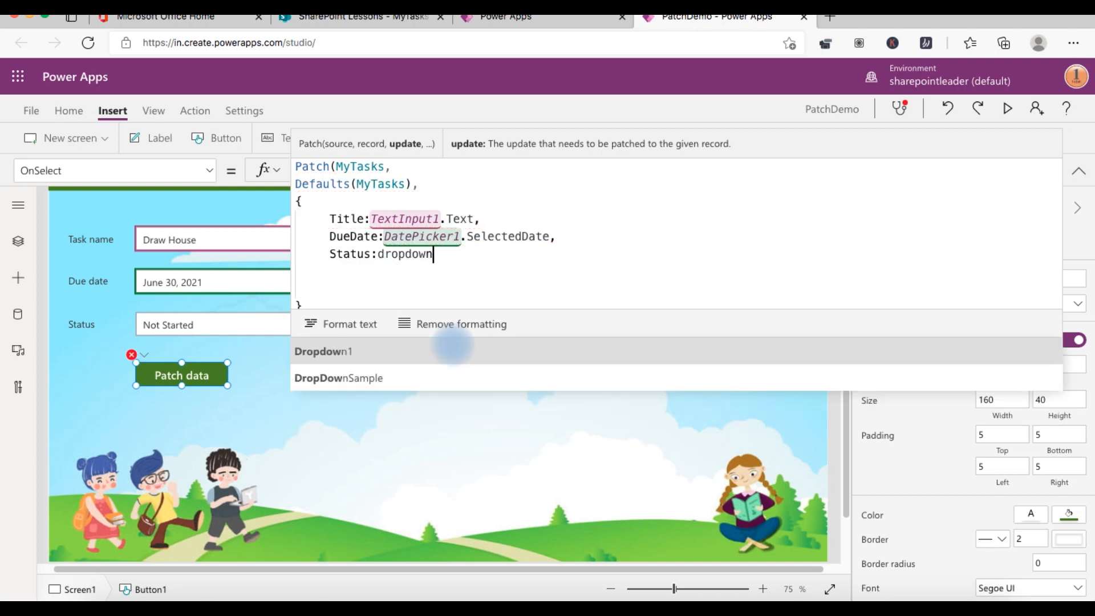
left_click(460, 357)
type("se")
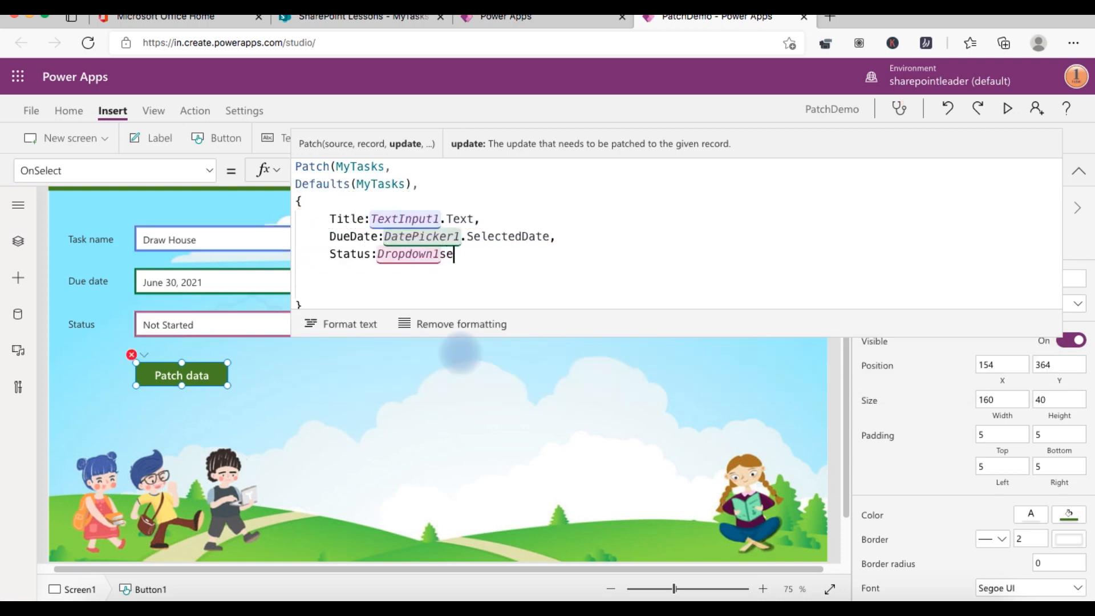
type("lected")
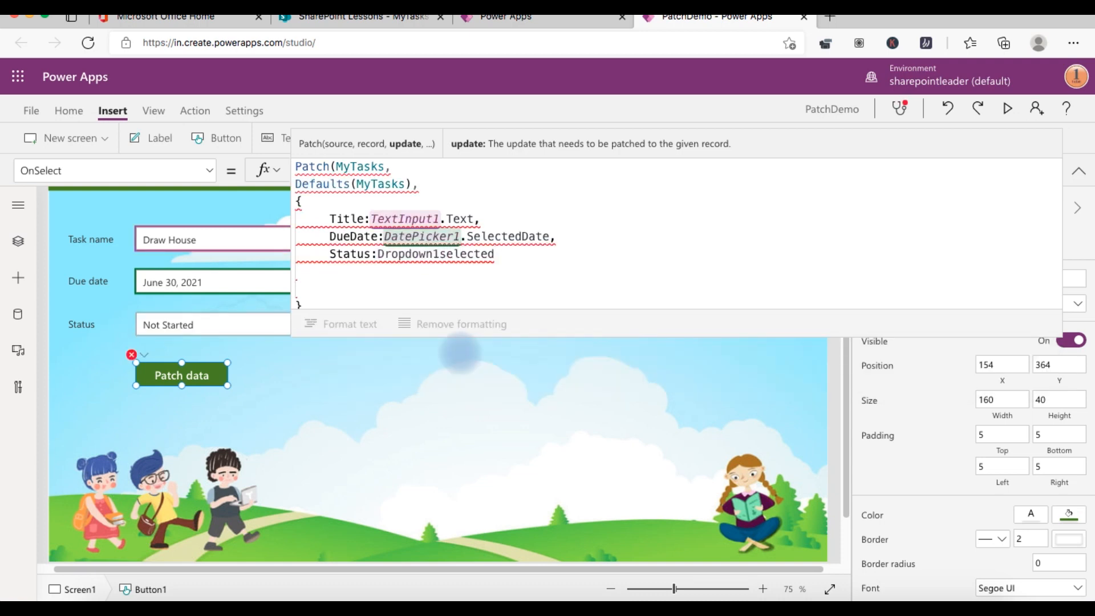
key("BackSpace")
key("BackSpace")
key("BackSpace")
key("BackSpace")
key("BackSpace")
key("BackSpace")
key("BackSpace")
key("BackSpace")
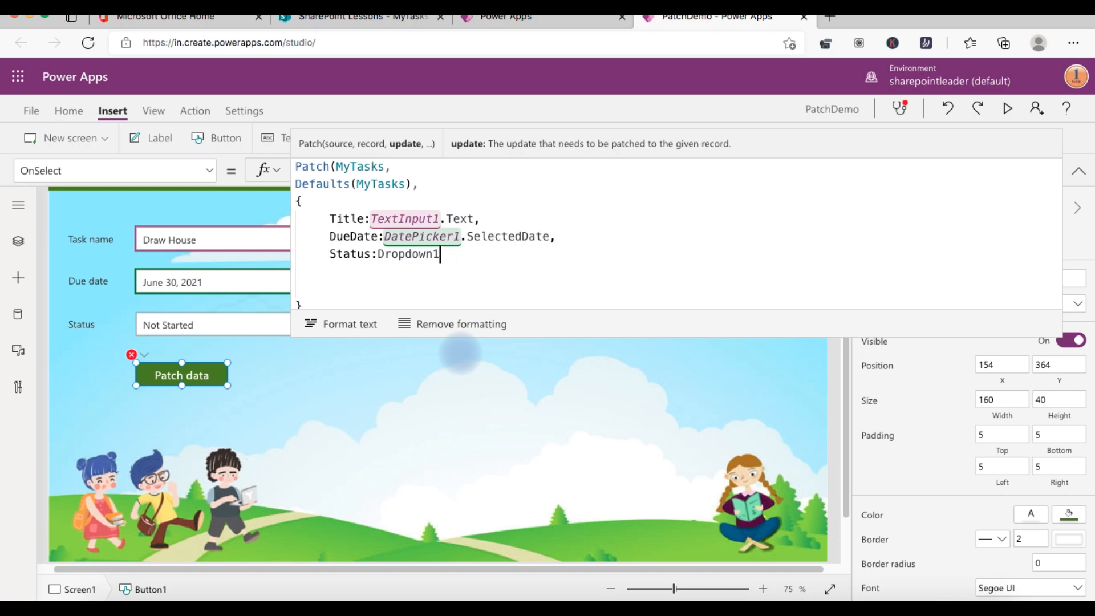
Append the SelectedText property to Dropdown1 in the Status field
type(".sele")
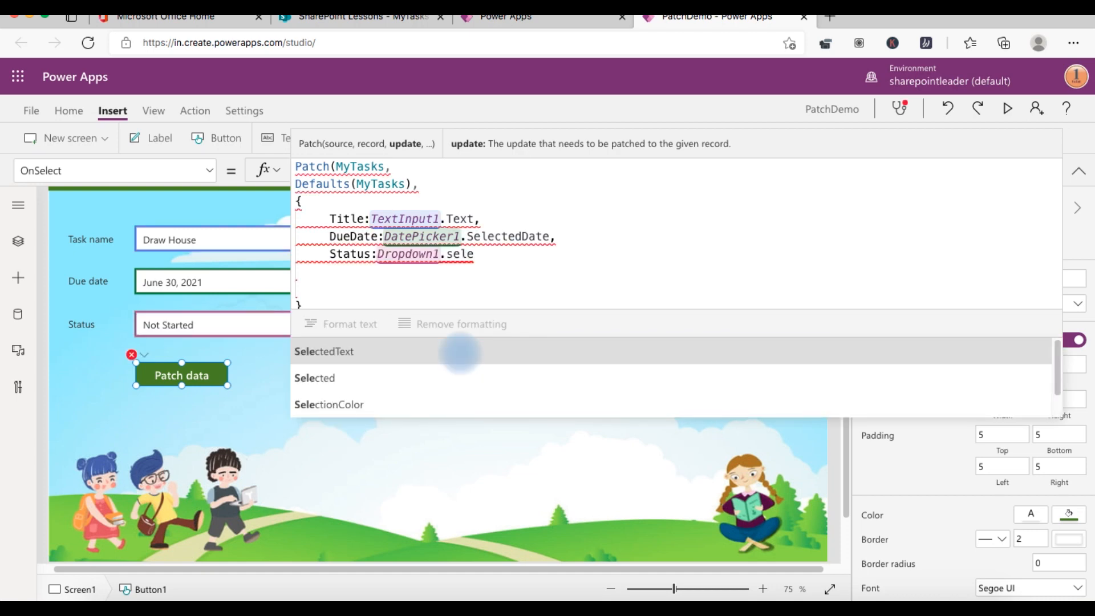
left_click(451, 356)
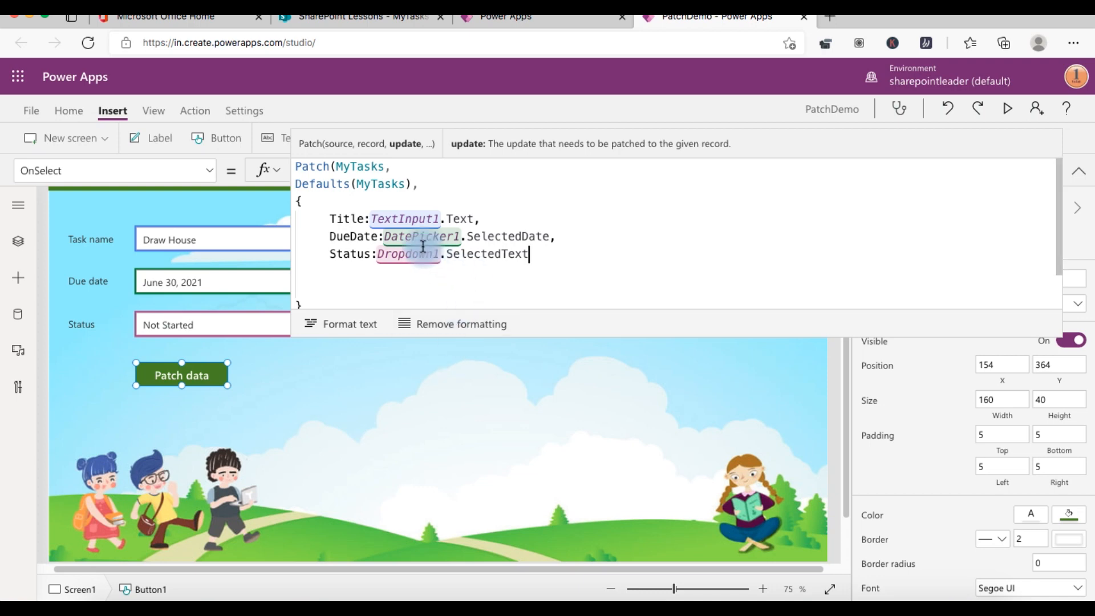
Auto-format the Patch formula's text and enlarge the formula editor to fit the whole formula
scroll(412, 243, "down", 2)
scroll(315, 249, "up", 2)
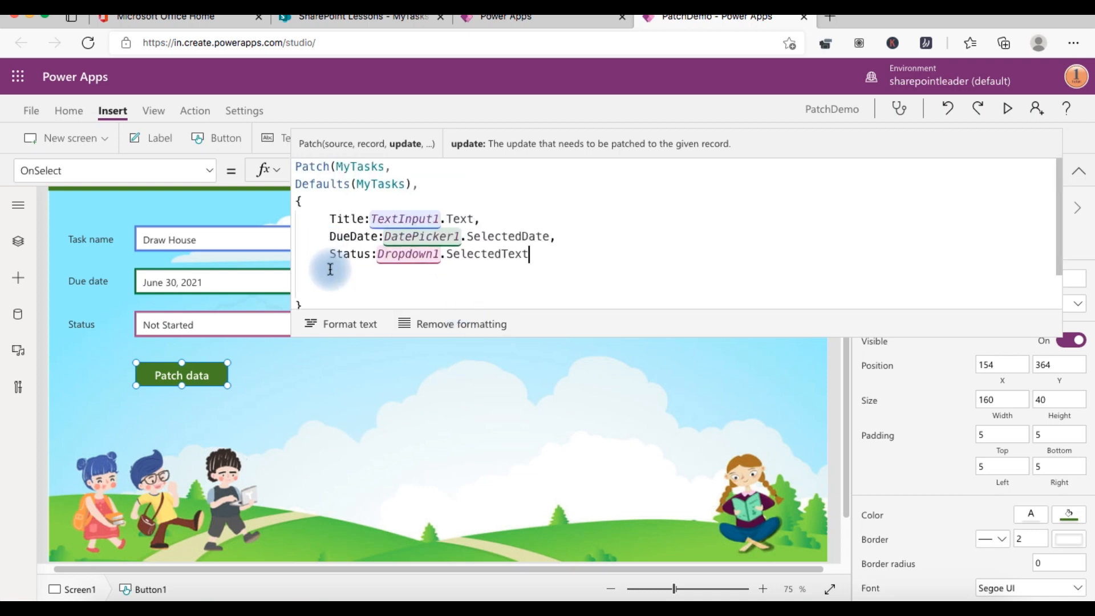
left_click(354, 325)
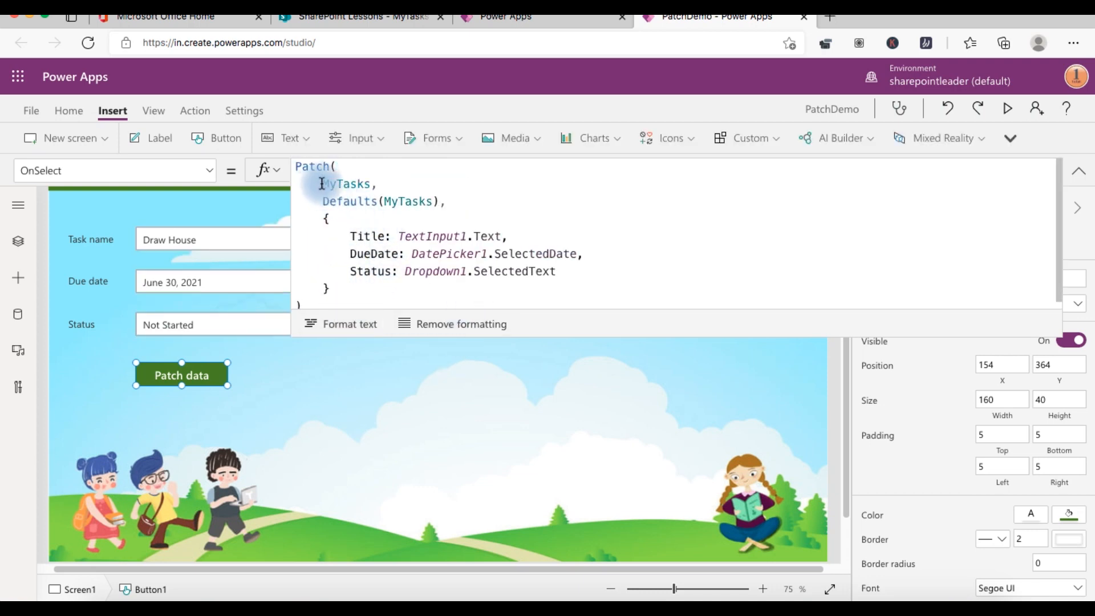
left_click_drag(581, 335, 589, 402)
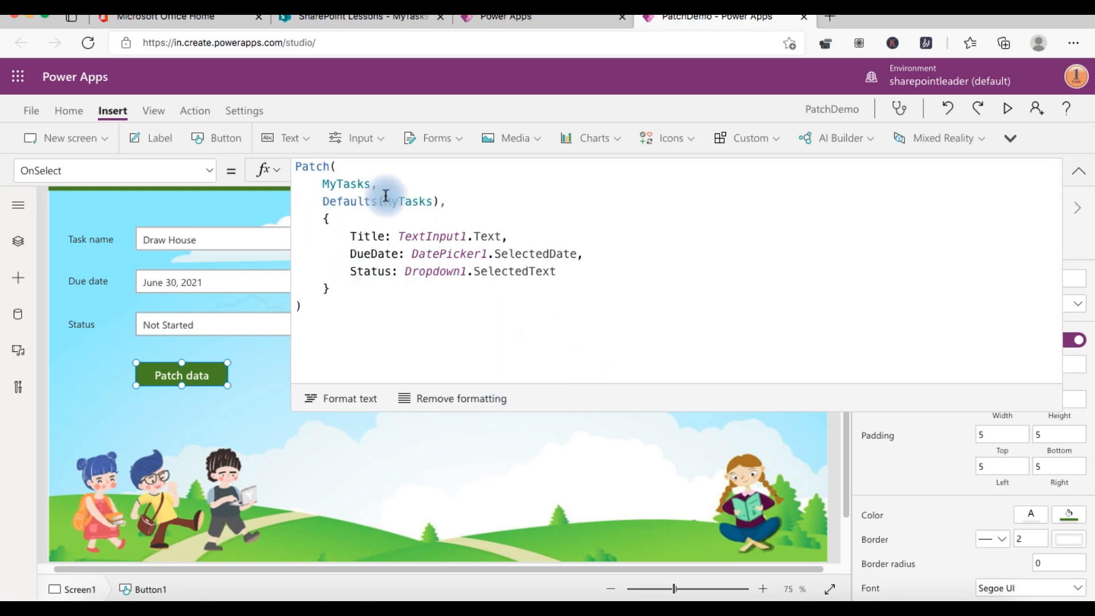
Examine the Patch formula's arguments, highlighting the Defaults(MyTasks) record expression
left_click(311, 166)
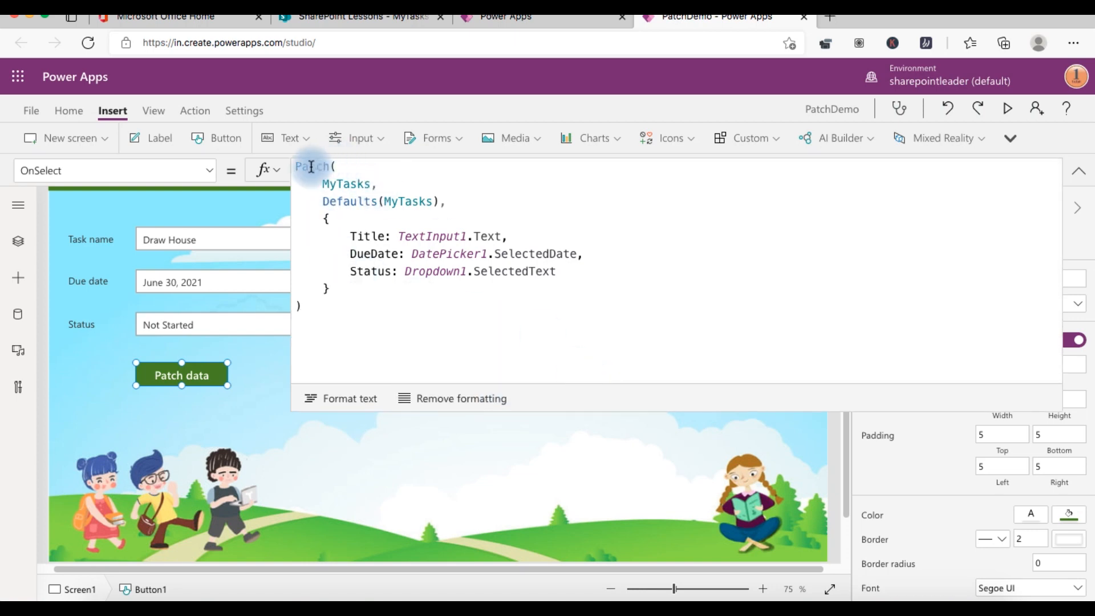
left_click(333, 166)
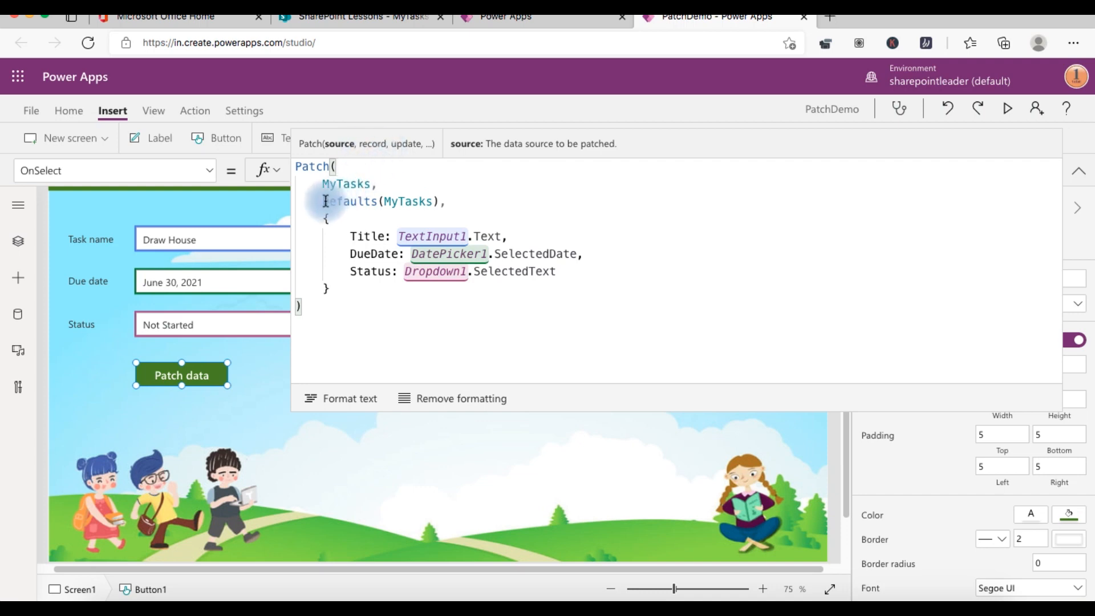
left_click_drag(325, 201, 441, 205)
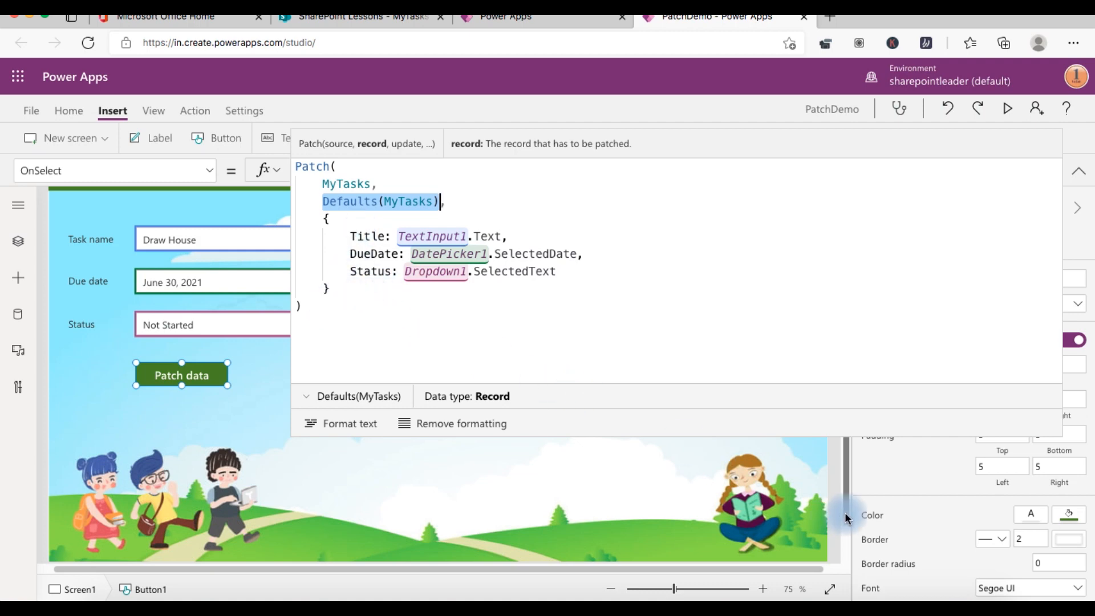
Preview the app and patch the Draw House task to the MyTasks list
left_click(1008, 108)
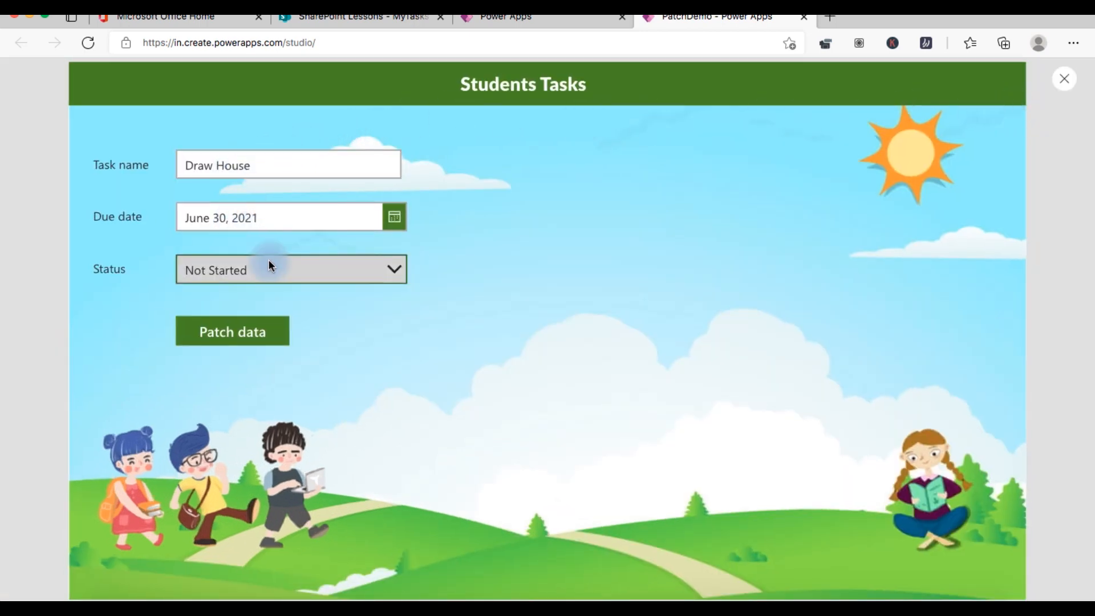
left_click(239, 339)
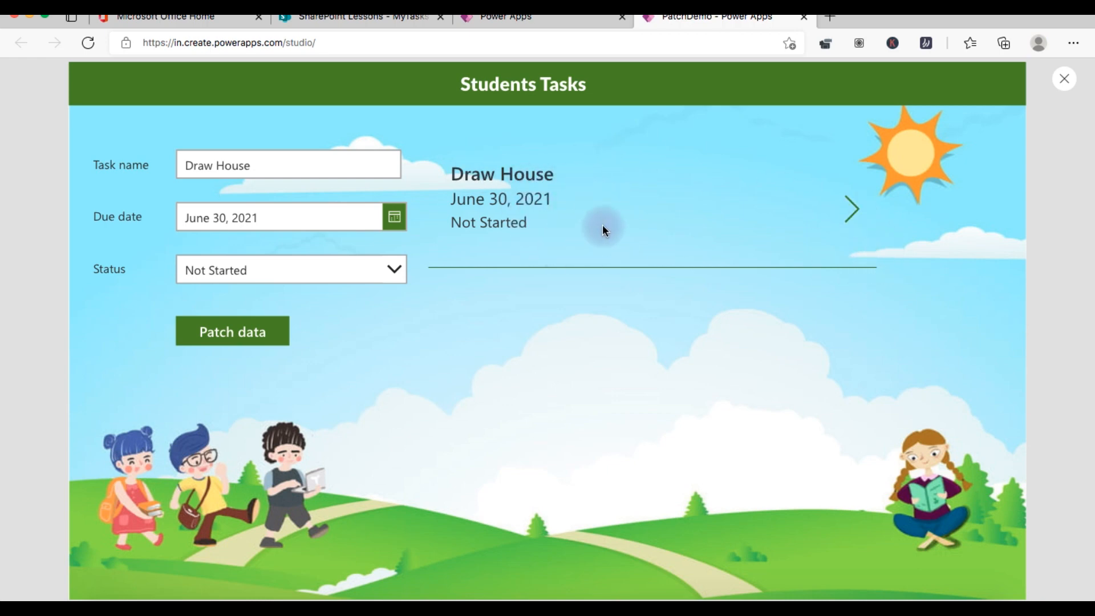
Fill in Reading Composition as the task name and July 1, 2021 as the due date
left_click(261, 164)
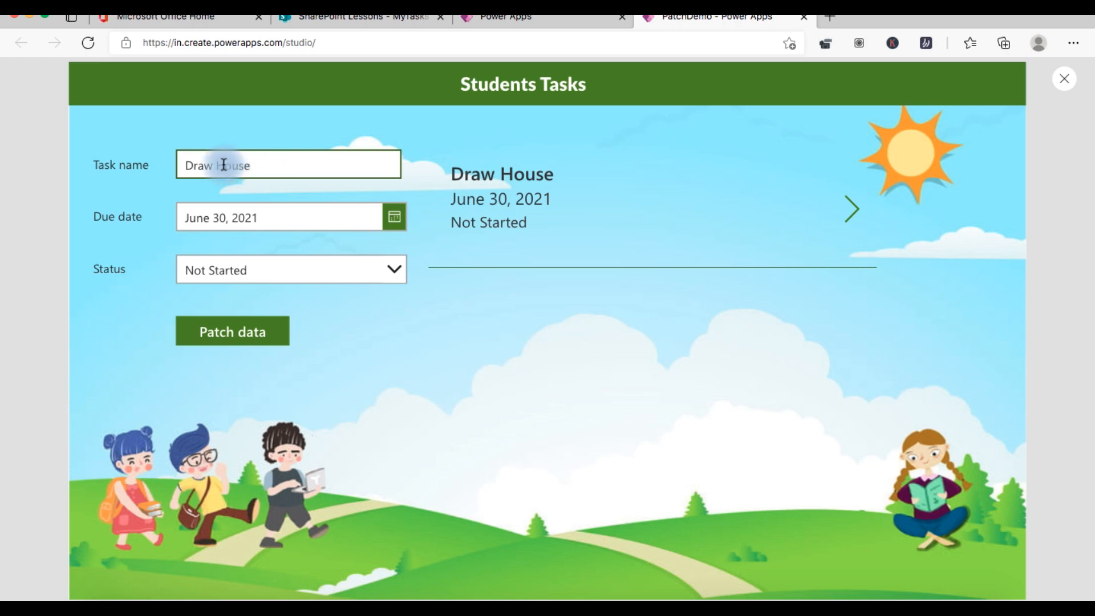
left_click_drag(259, 159, 190, 148)
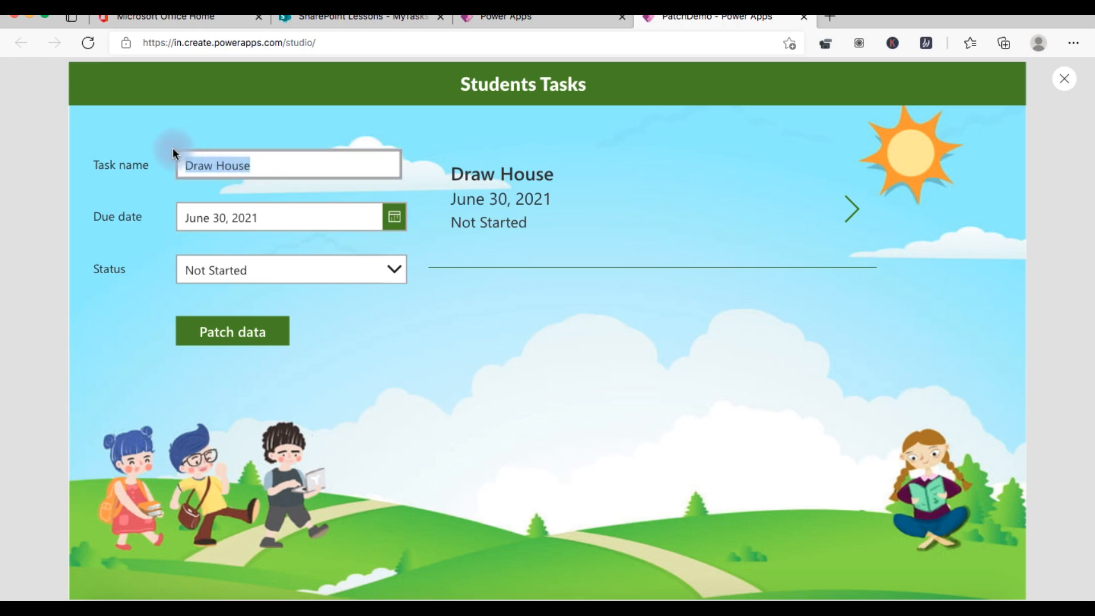
type("Reading C")
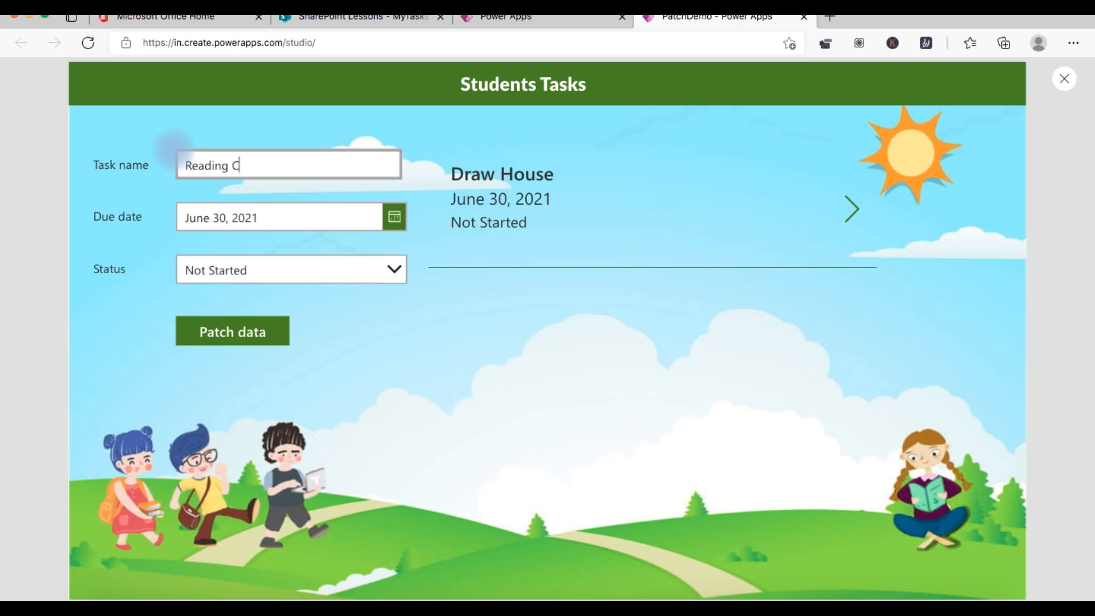
type("omposition")
key("Tab")
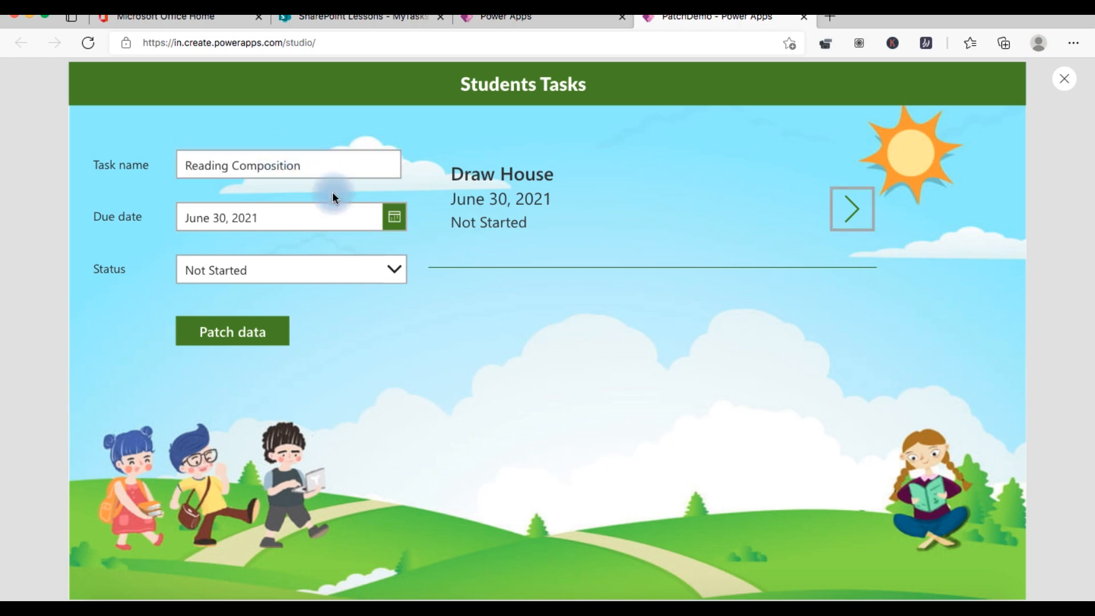
left_click(395, 218)
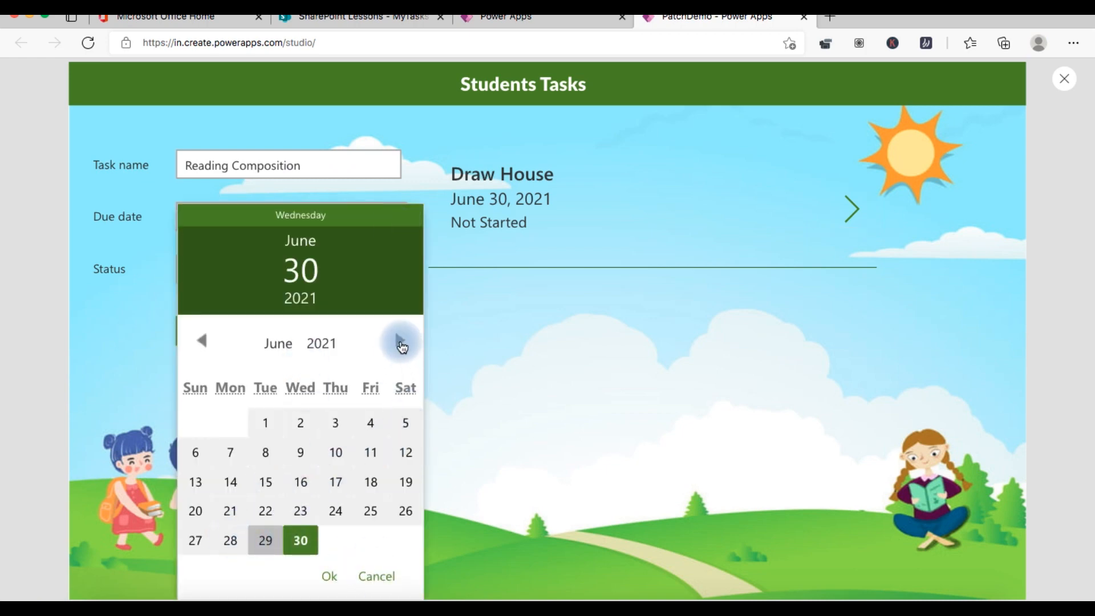
left_click(399, 340)
left_click(341, 424)
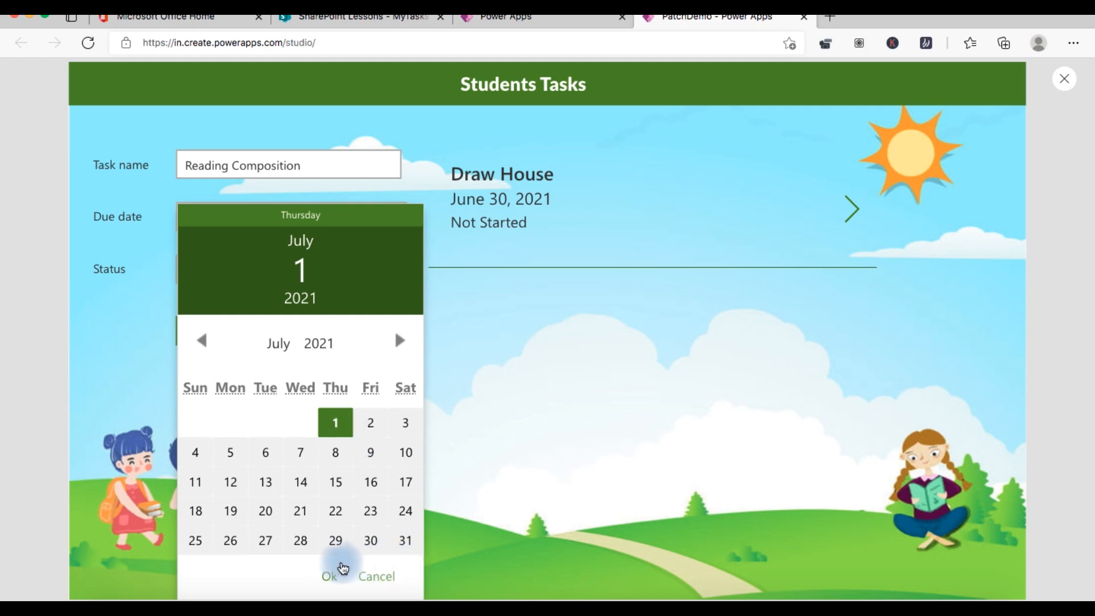
left_click(334, 577)
Set the Reading Composition task's status to In Progress and patch it to the list
left_click(345, 275)
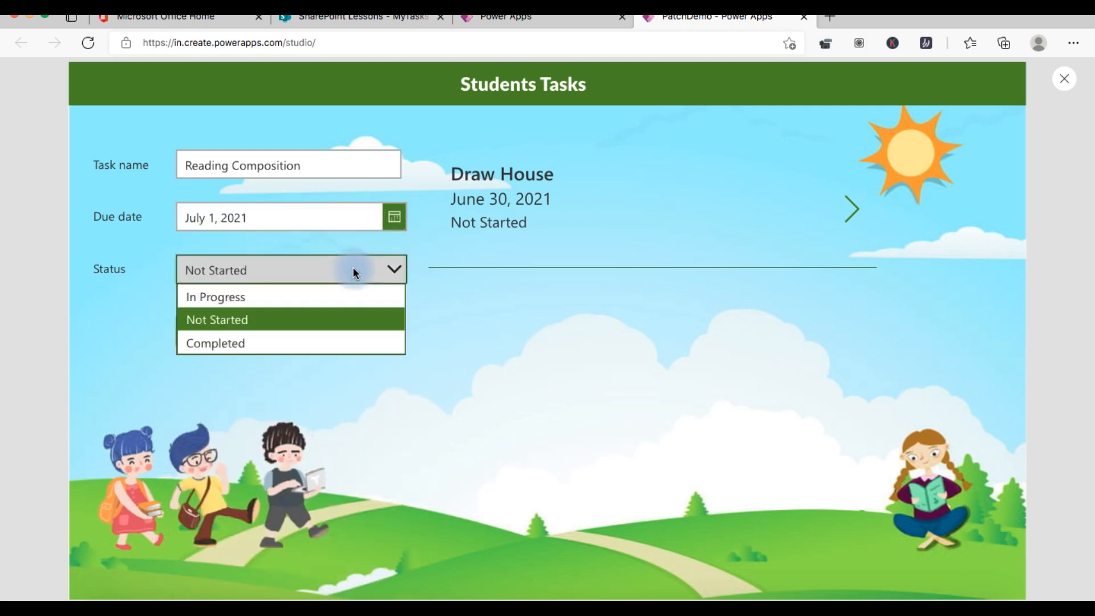
left_click(337, 296)
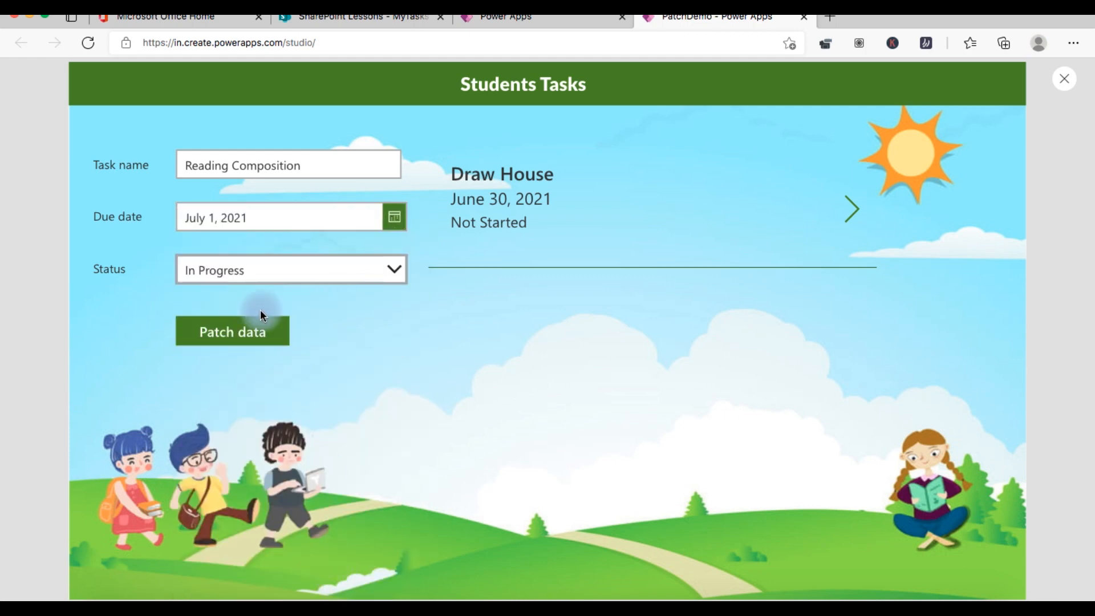
left_click(247, 333)
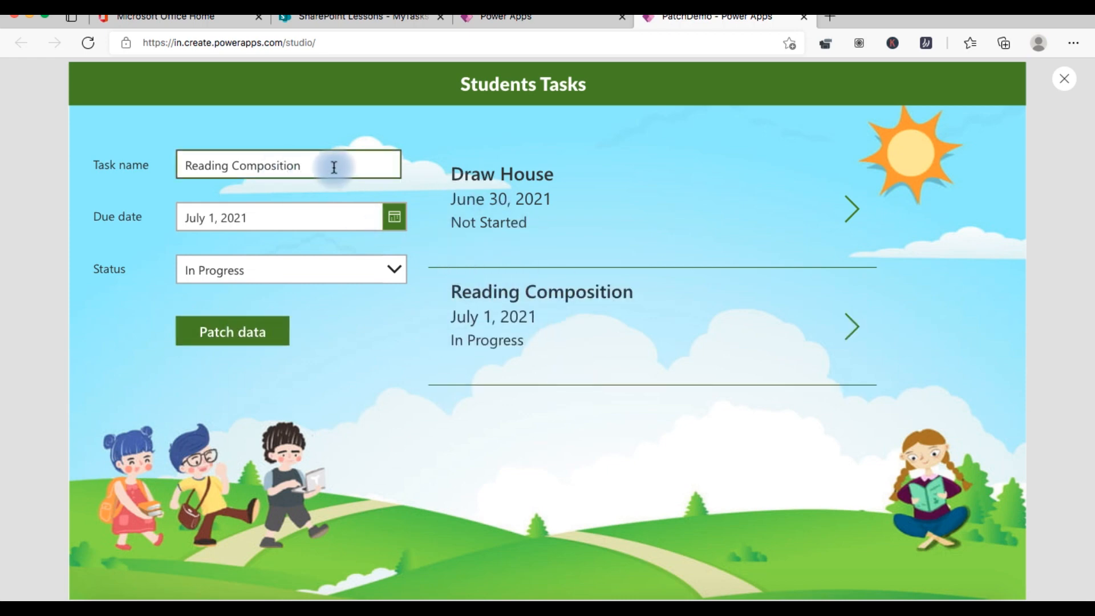
Replace the task name with Make a kite and set the due date to July 5, 2021
left_click_drag(330, 165, 162, 149)
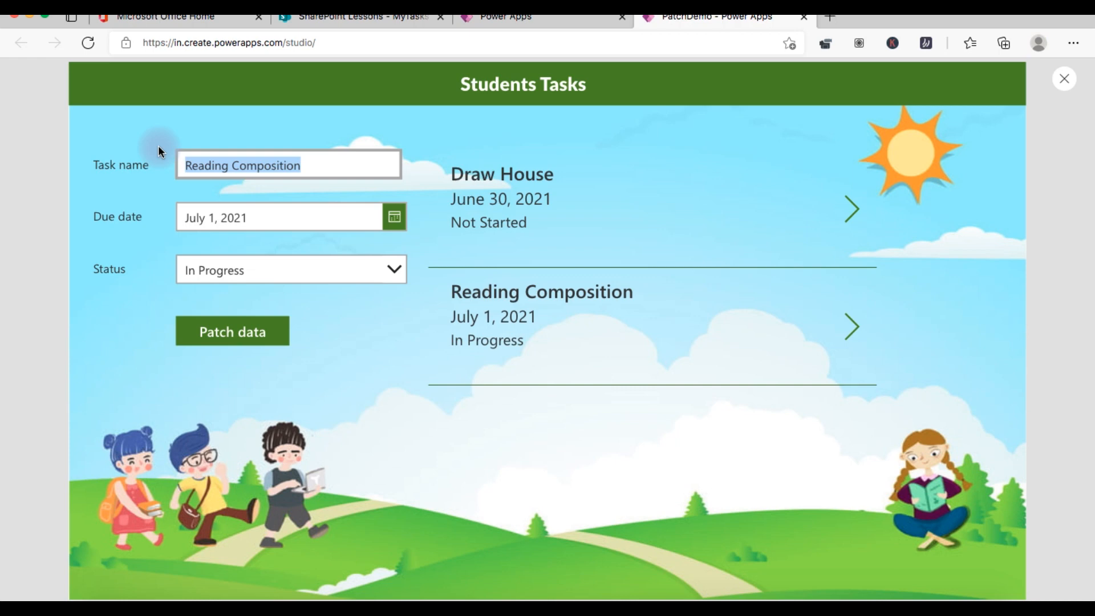
type("Ma")
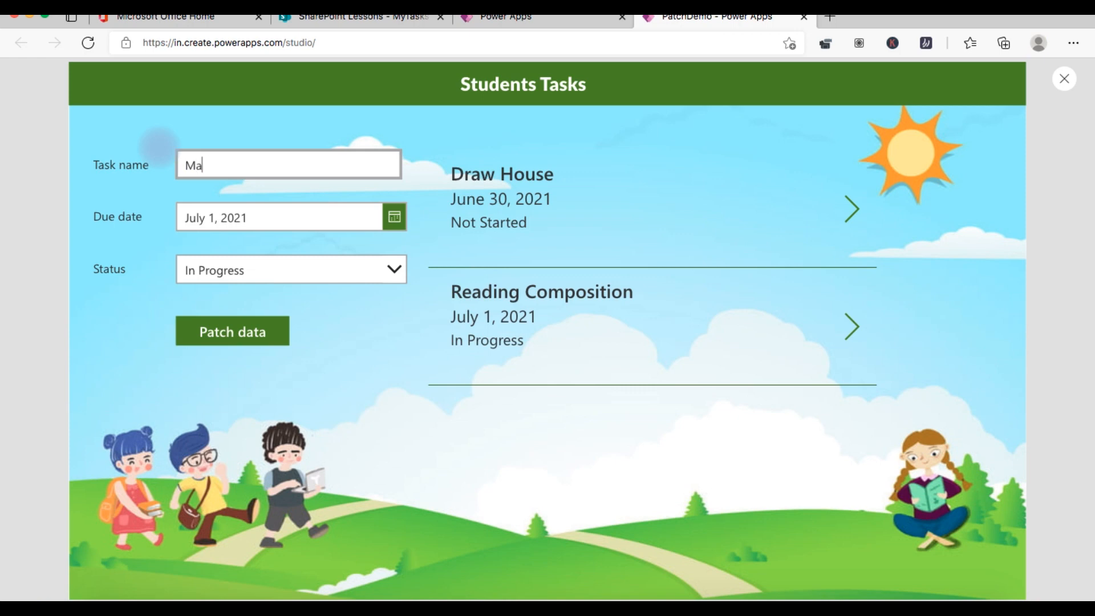
type("ke a kite")
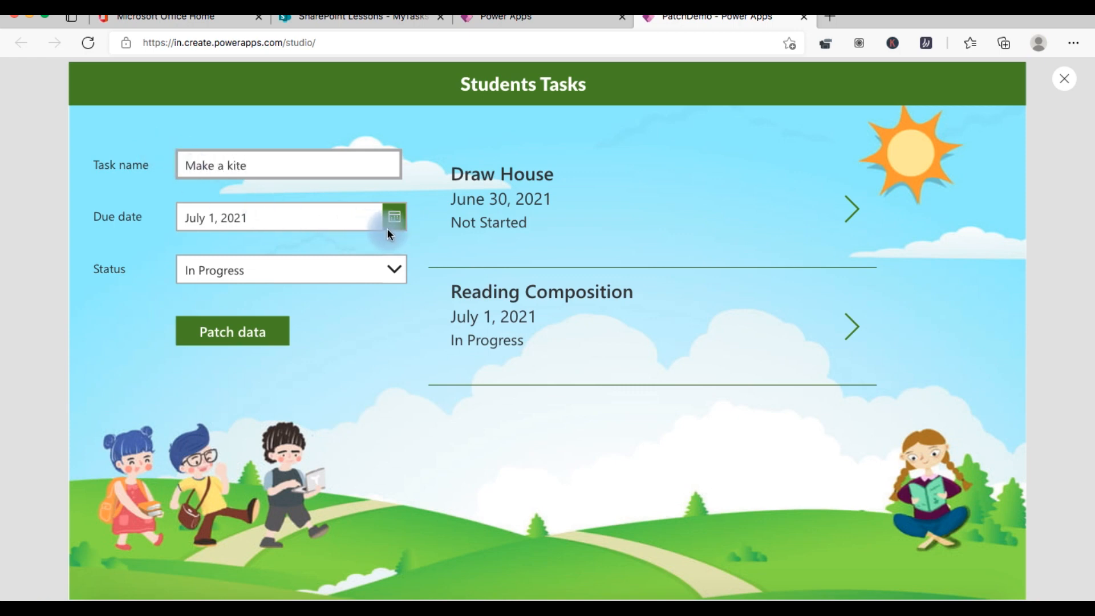
left_click(395, 216)
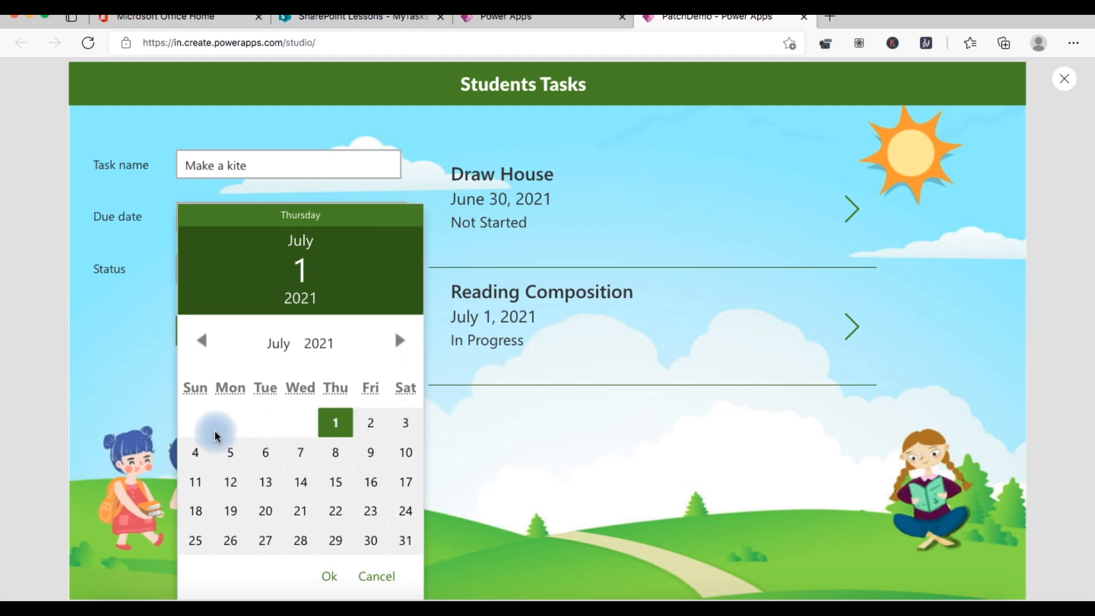
left_click(231, 454)
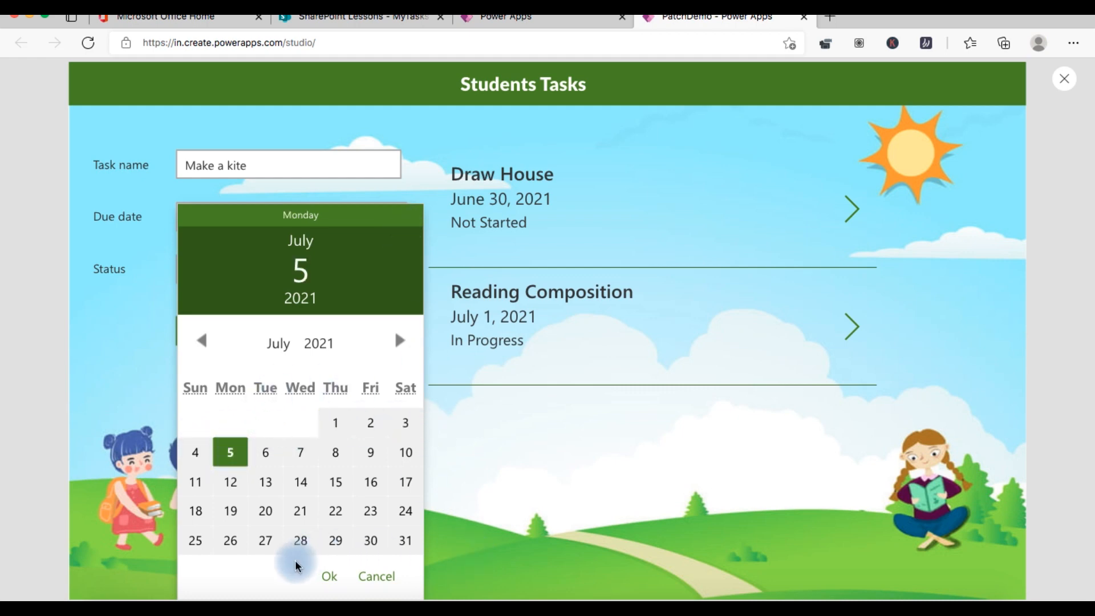
left_click(336, 577)
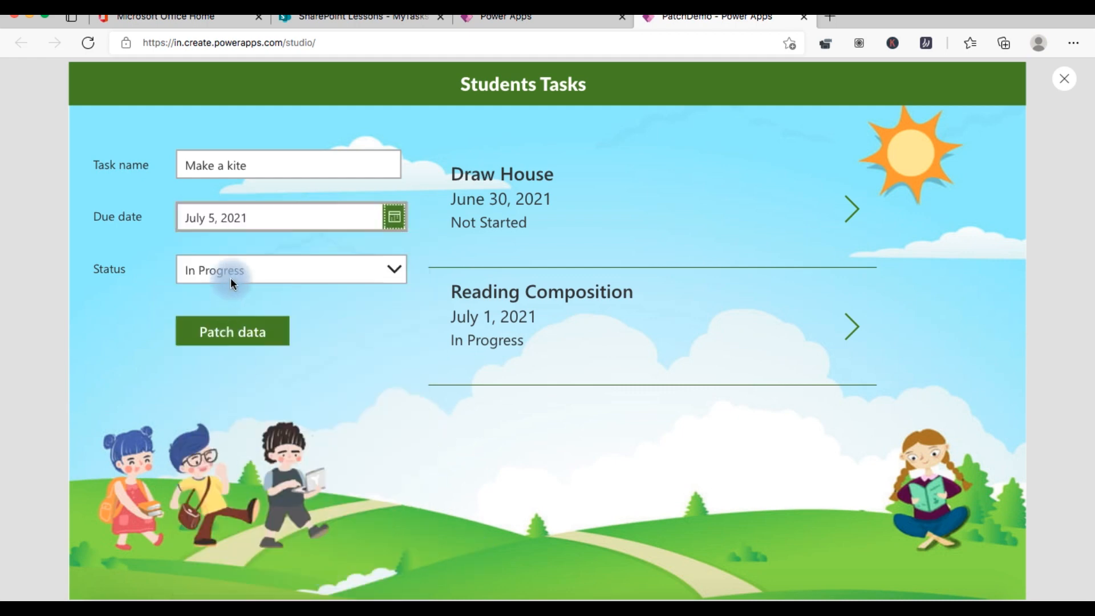
Choose In Progress as the status of the Make a kite task and patch its data
left_click(370, 271)
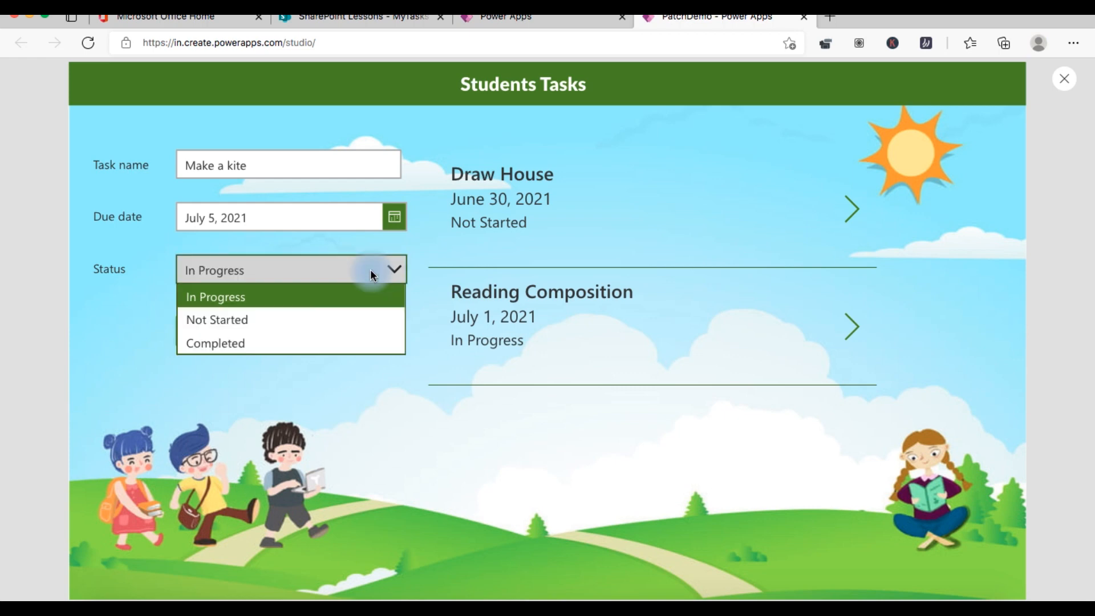
left_click(334, 292)
left_click(263, 329)
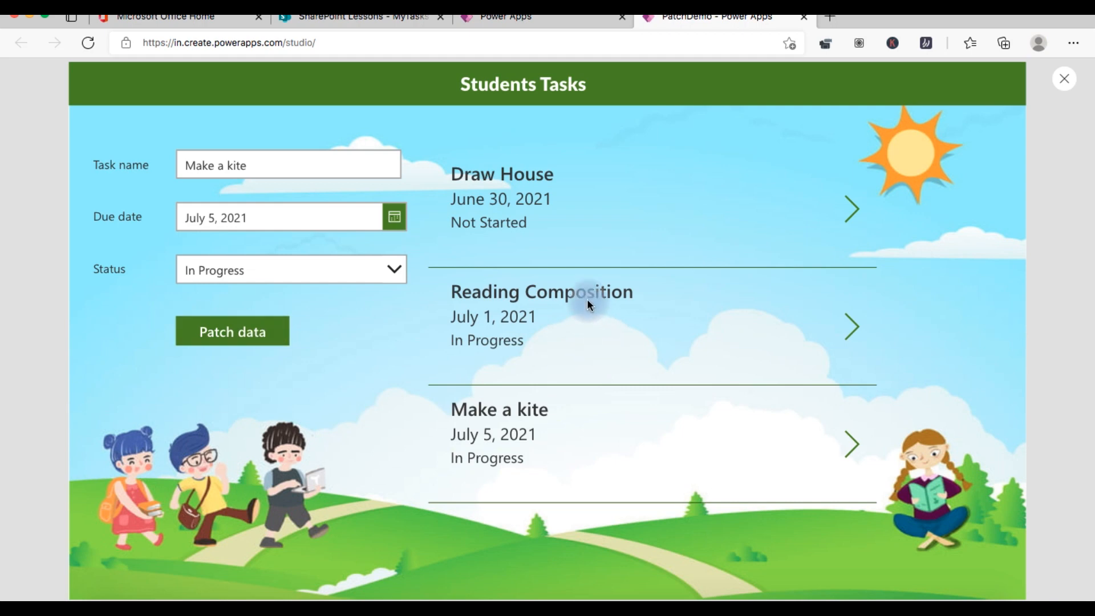
left_click(252, 337)
Switch to the SharePoint MyTasks list to check the patched items, and return to the PatchDemo app
left_click(388, 19)
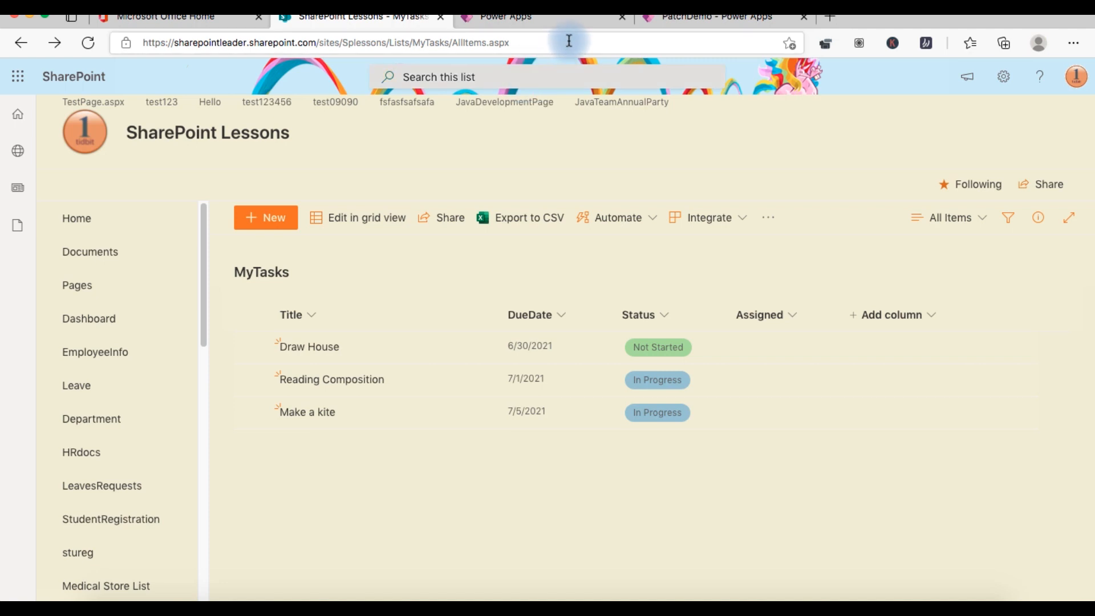
left_click(695, 23)
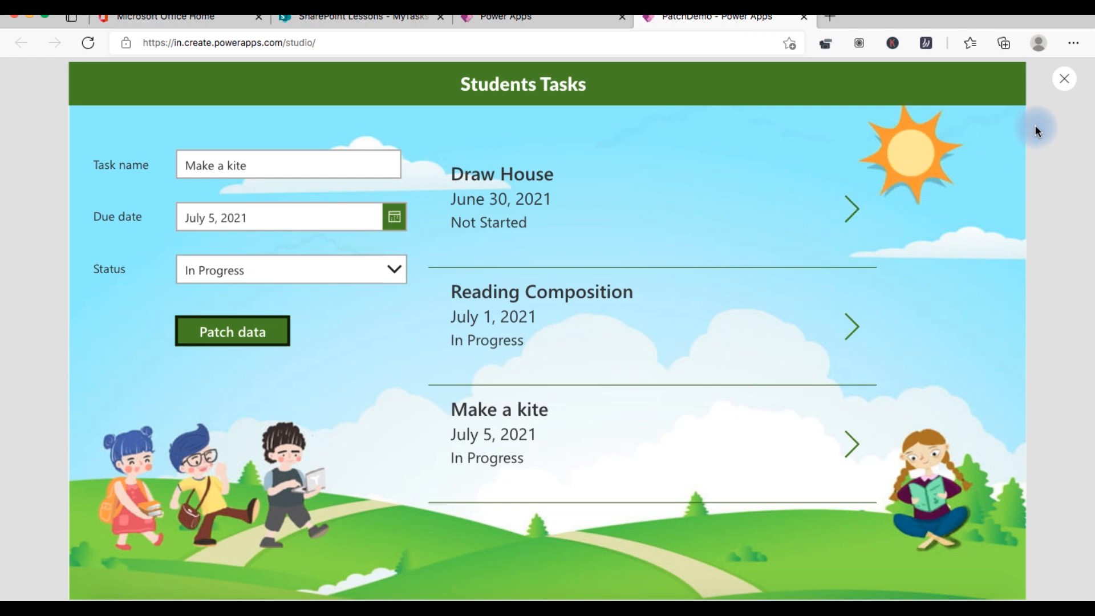
Exit the app preview, dismiss the testing tip and collapse the enlarged formula editor
left_click(1064, 79)
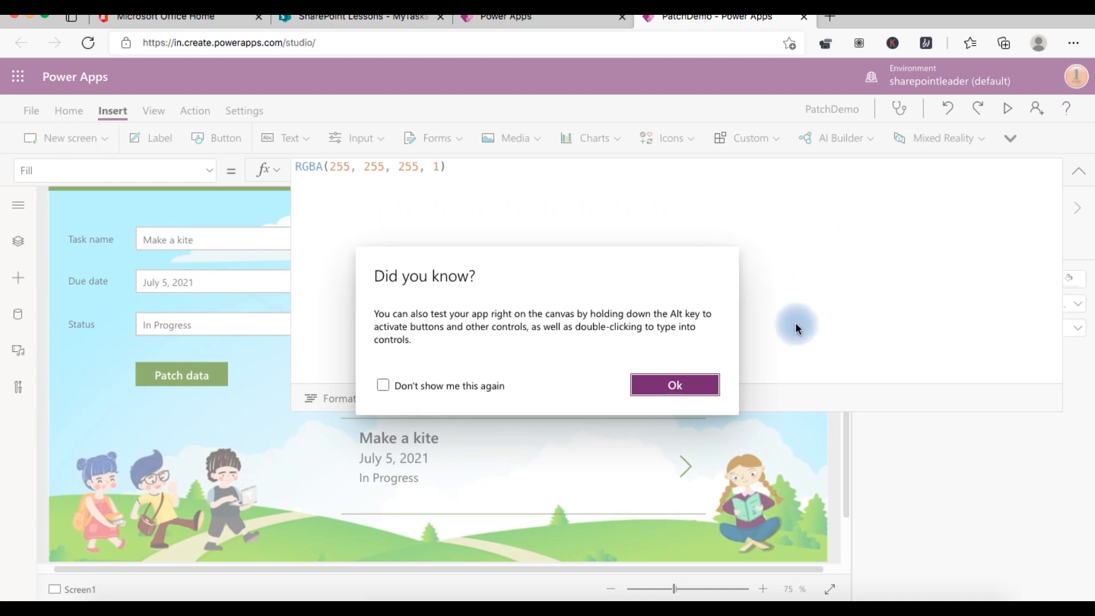
left_click(708, 385)
left_click_drag(897, 411, 861, 183)
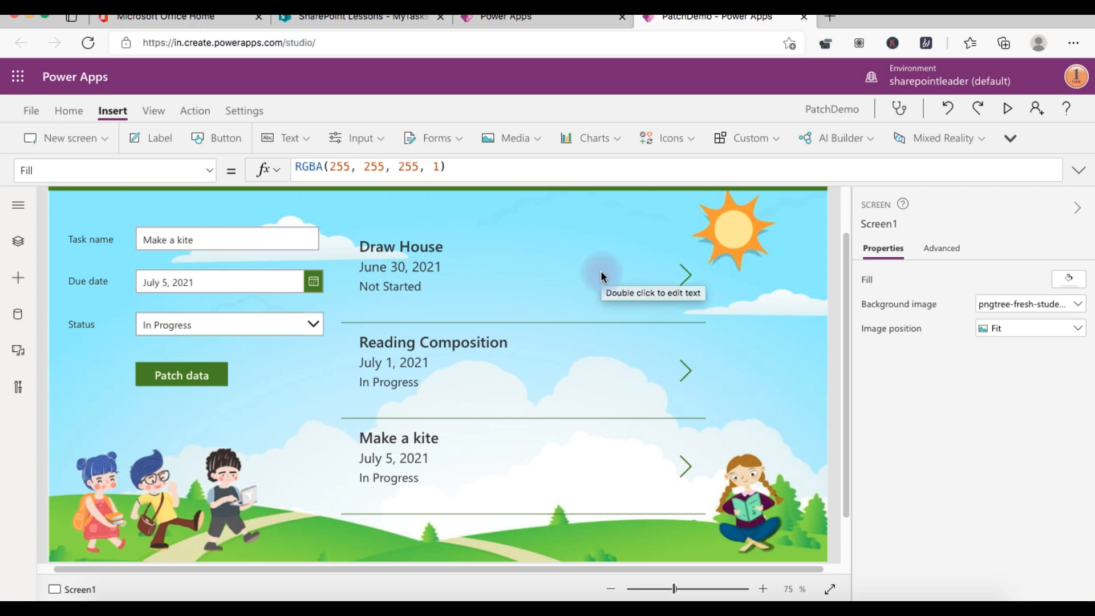
Delete the next-arrow icon from the task gallery's item template
left_click(686, 274)
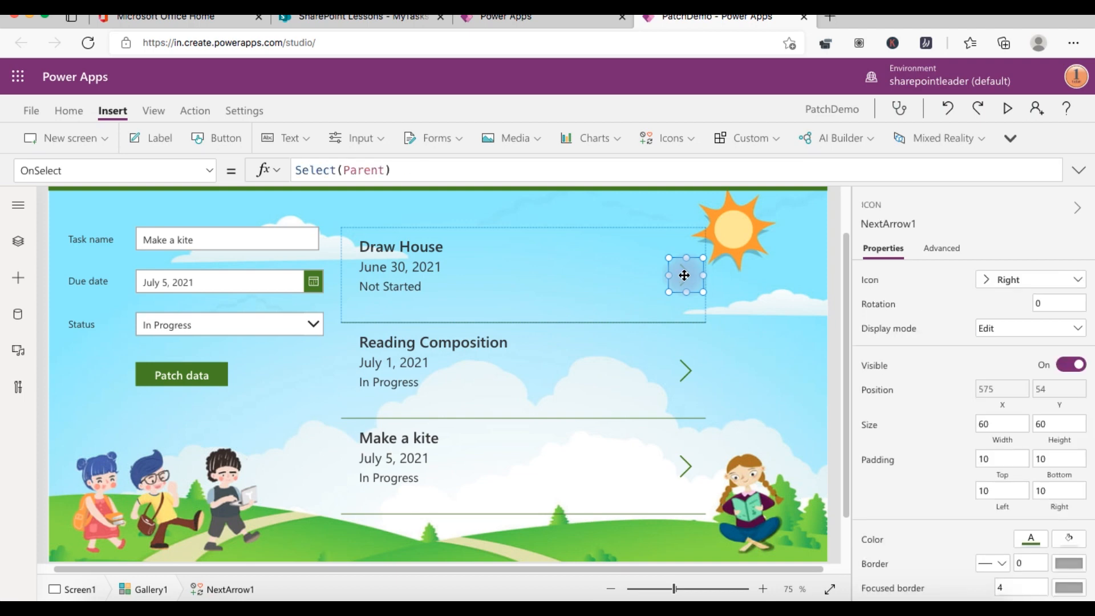
left_click(684, 277)
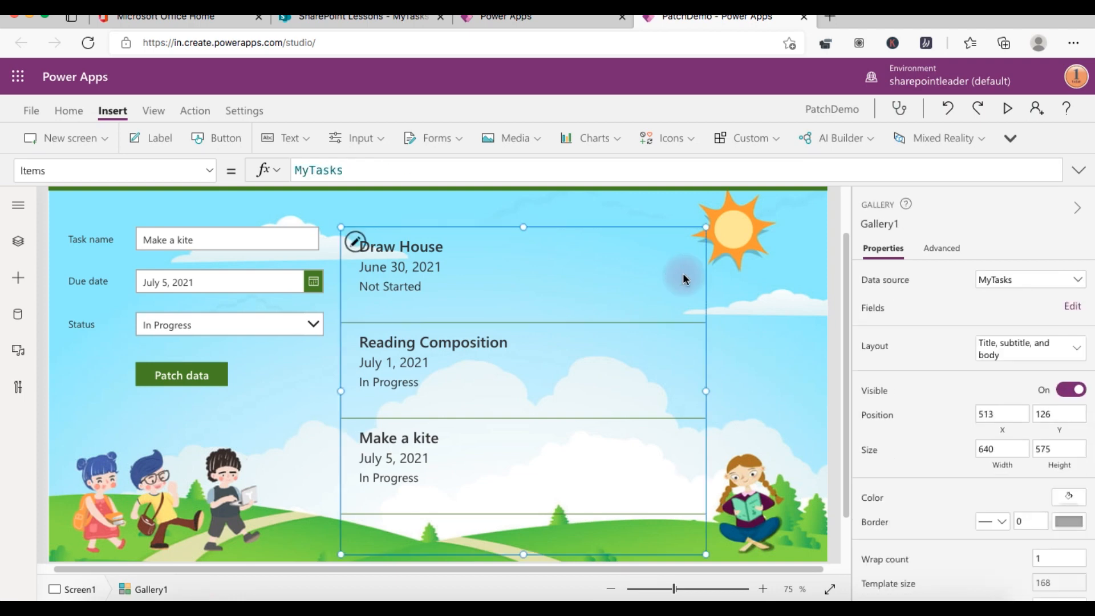
left_click(689, 140)
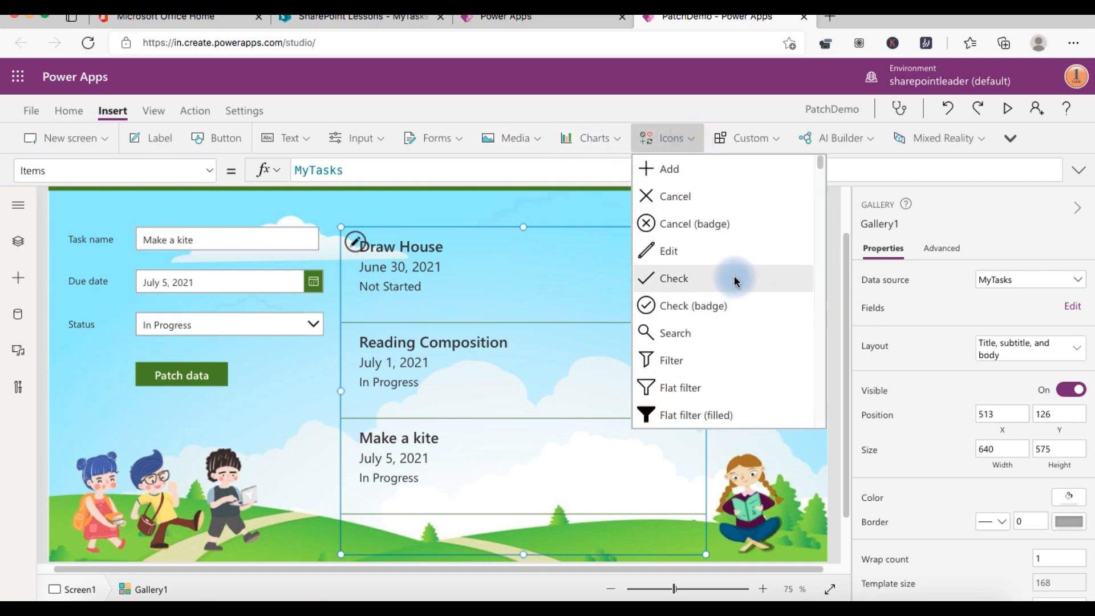
left_click(749, 310)
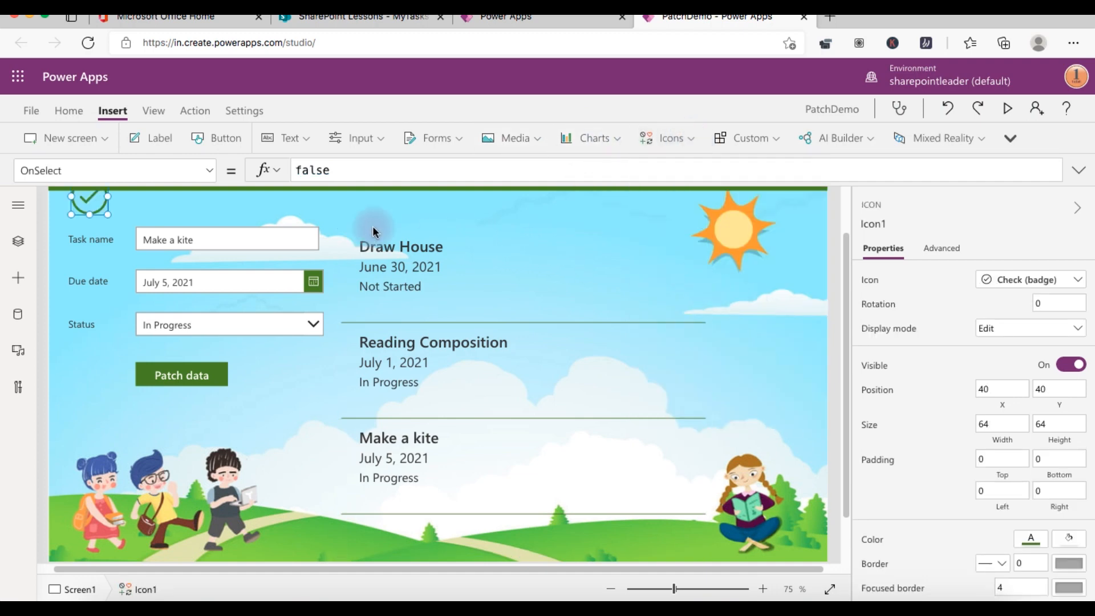
mouse_move(99, 203)
left_mouse_down()
mouse_move(303, 238)
mouse_move(405, 217)
left_mouse_up()
key("Delete")
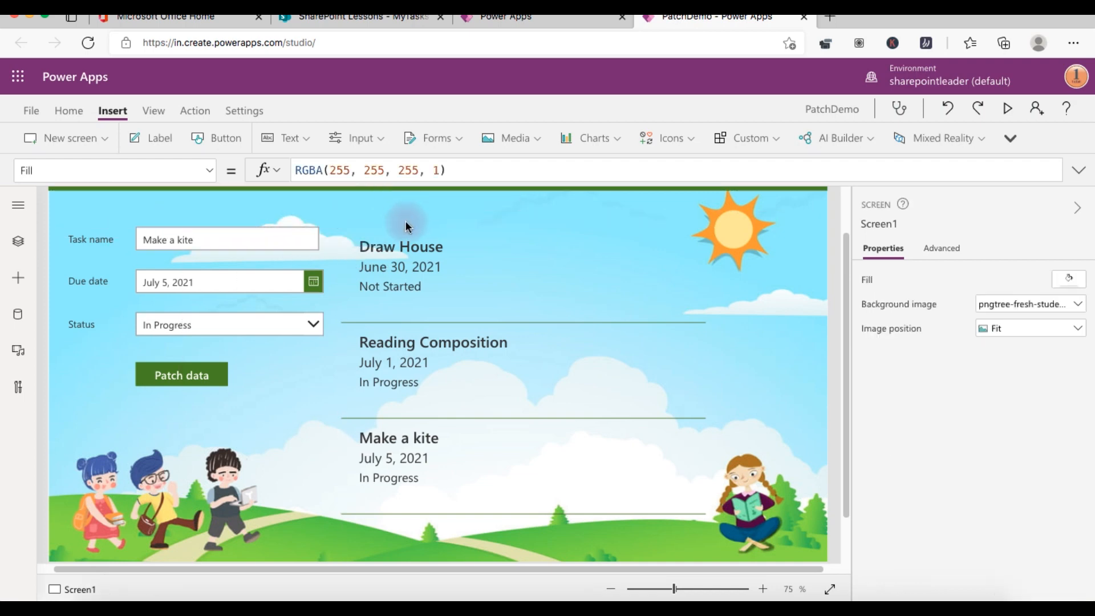
Narrow the gallery template's status and due date labels, and resize the title label to about 252 by 38
left_click(412, 287)
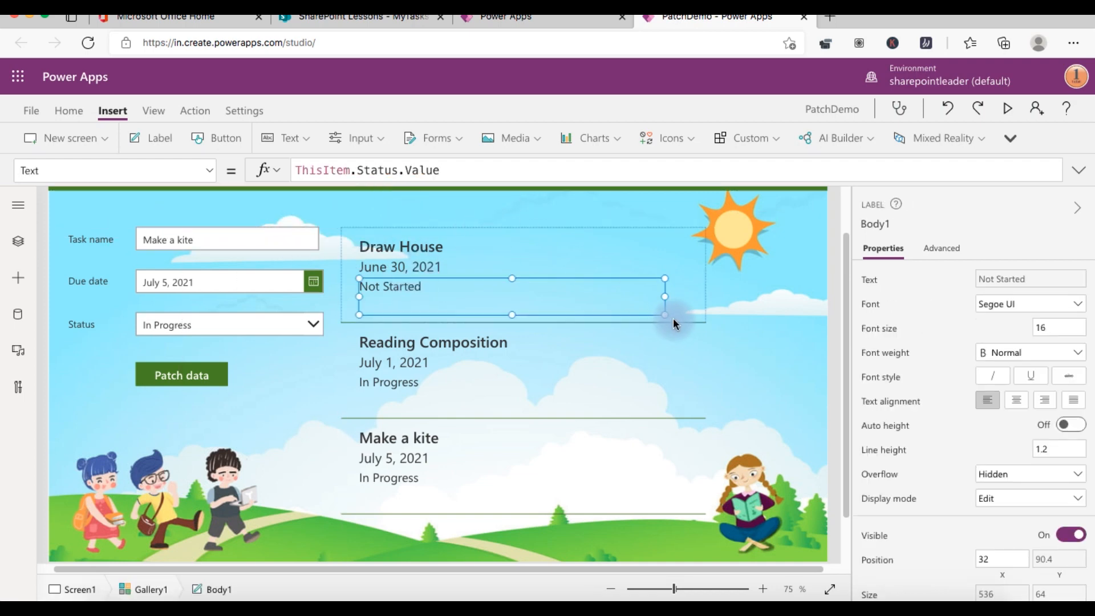
left_click_drag(665, 297, 545, 291)
left_click(528, 275)
left_click_drag(665, 276, 538, 278)
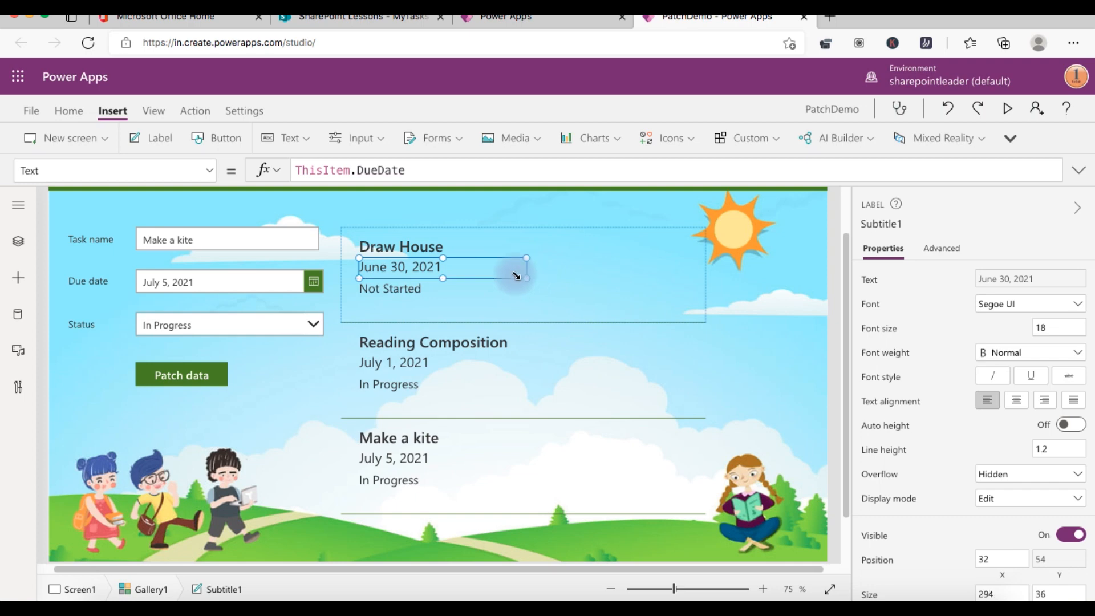
left_click(425, 247)
mouse_move(653, 256)
left_mouse_down()
mouse_move(490, 257)
mouse_move(503, 257)
left_mouse_up()
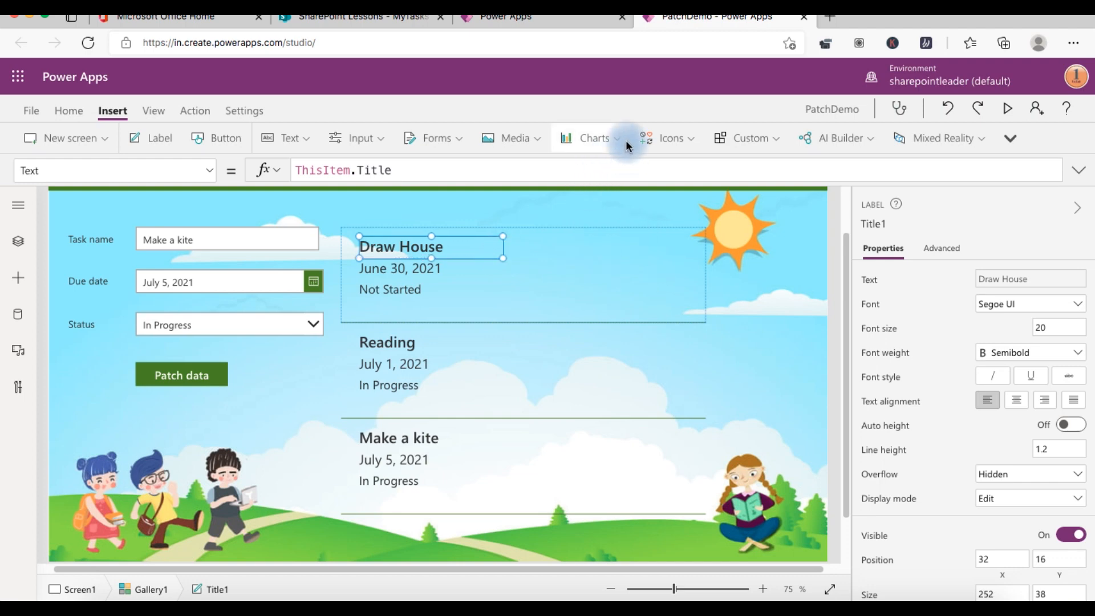
Insert a Check (badge) icon into the gallery's item template and move it to the item's right end, at about 561, 42
left_click(692, 141)
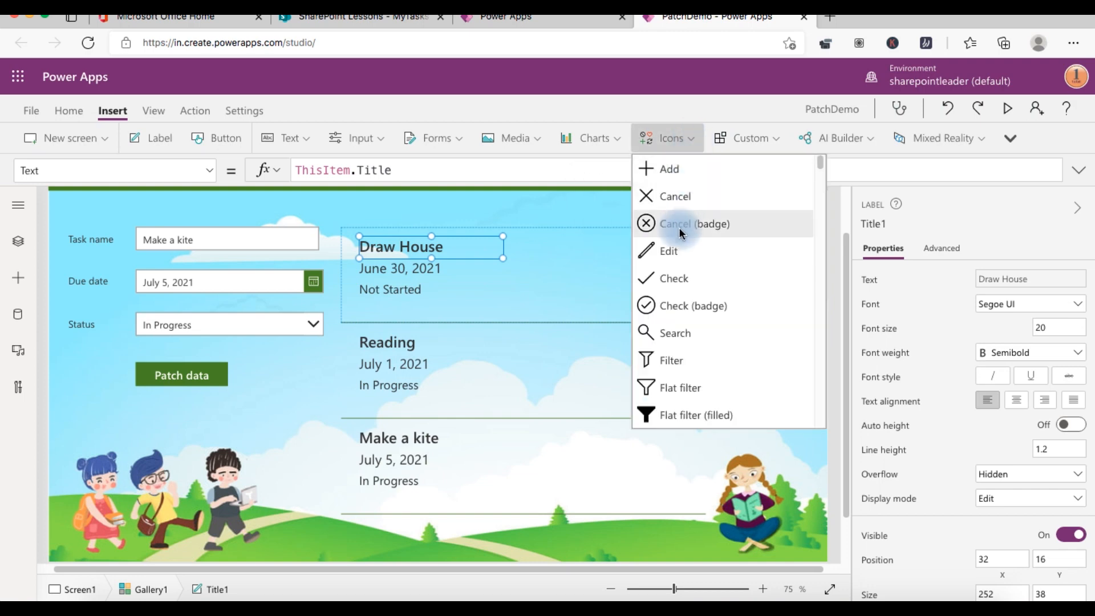
left_click(725, 304)
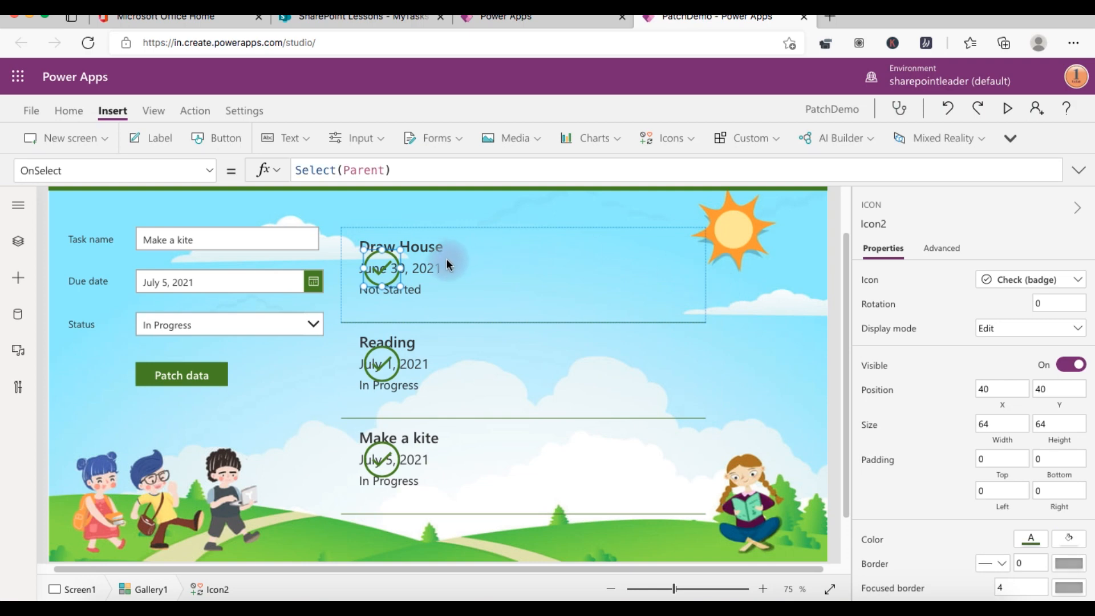
mouse_move(379, 269)
left_mouse_down()
mouse_move(682, 260)
mouse_move(682, 279)
mouse_move(680, 270)
left_mouse_up()
left_click(741, 280)
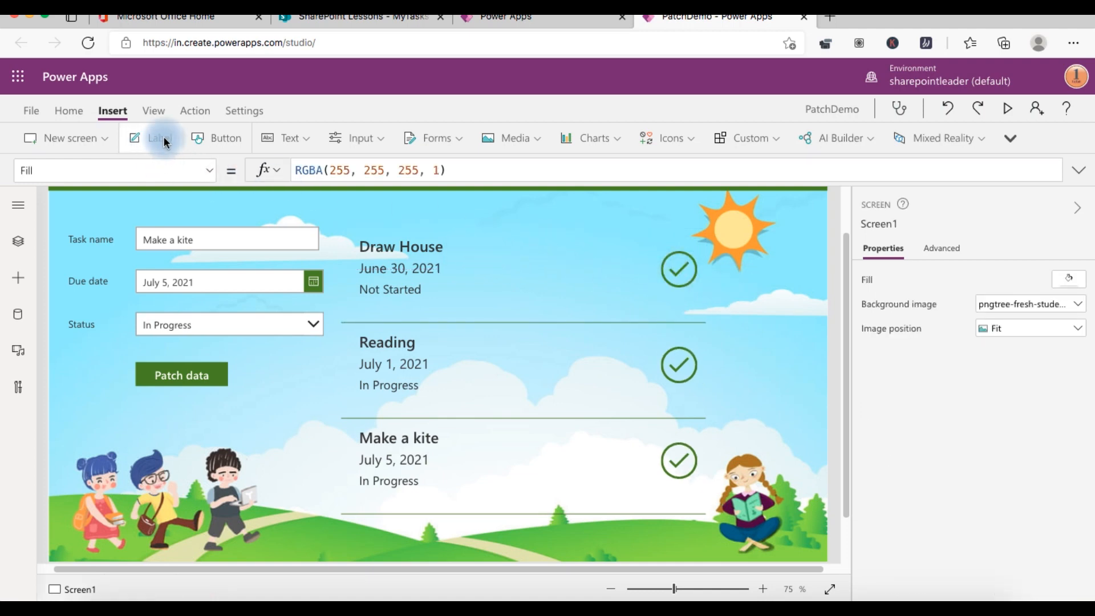
Add a text label to the gallery template at about 490, 2, and move the check icon below it to about 562, 72
left_click(687, 266)
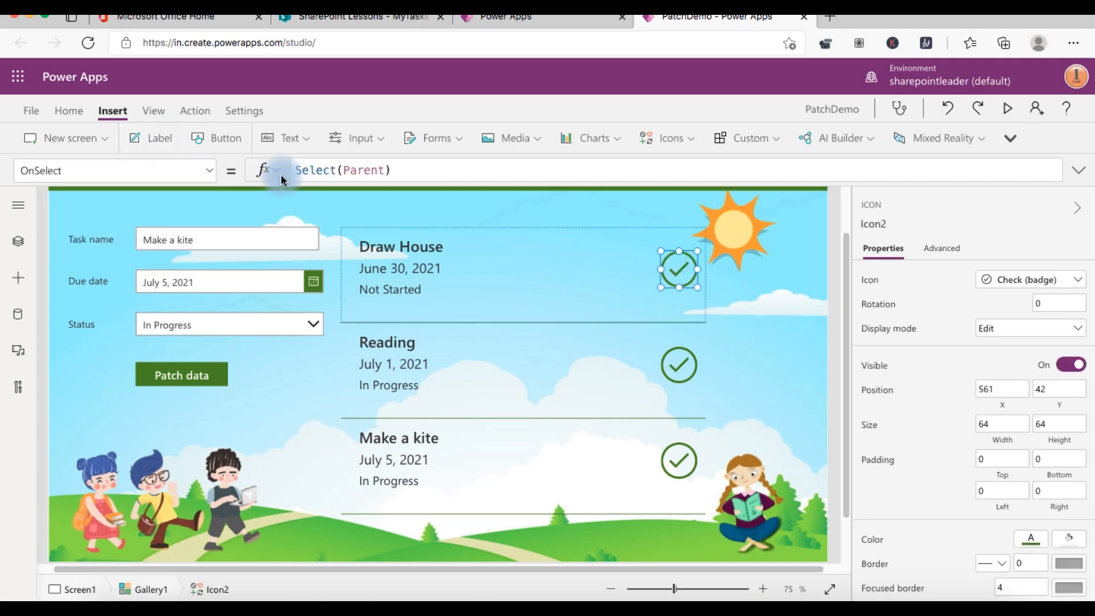
left_click(164, 135)
mouse_move(400, 260)
left_mouse_down()
mouse_move(539, 252)
mouse_move(608, 232)
mouse_move(667, 238)
mouse_move(680, 281)
left_mouse_up()
left_click(679, 264)
left_click(682, 244)
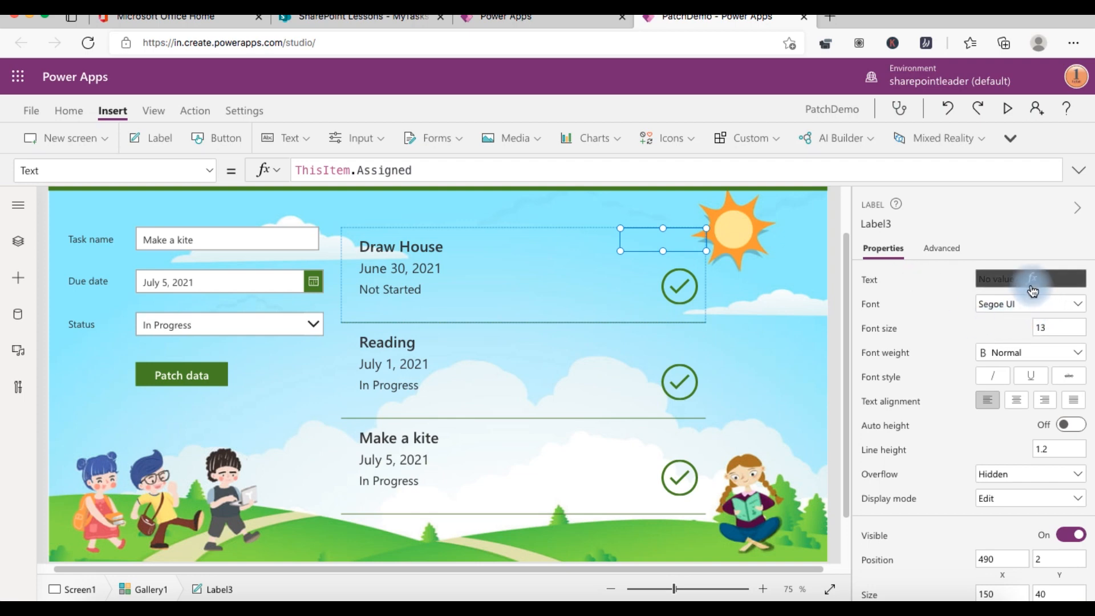
Set the new label's text to "Mark as Completed" and resize the label to about 216 by 36
left_click_drag(427, 170, 297, 167)
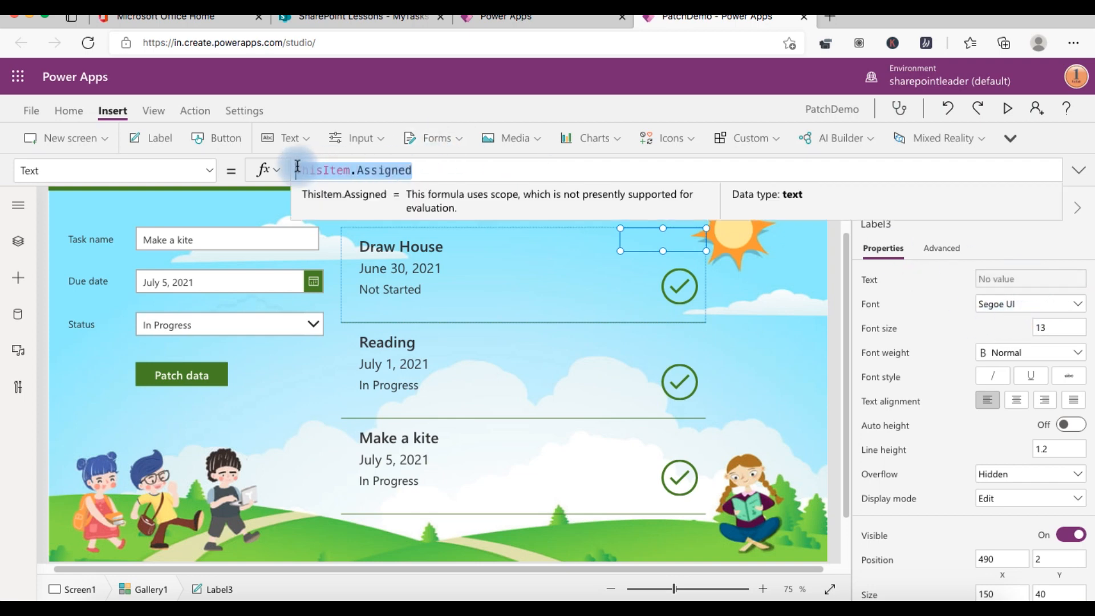
type("\"Ma")
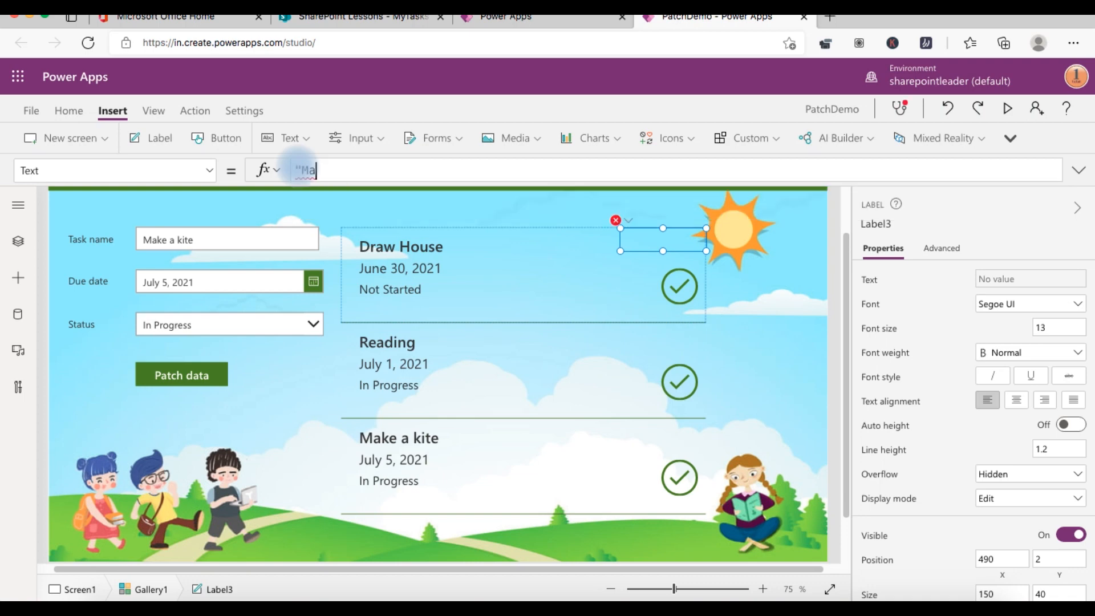
type("rk as Completed\"")
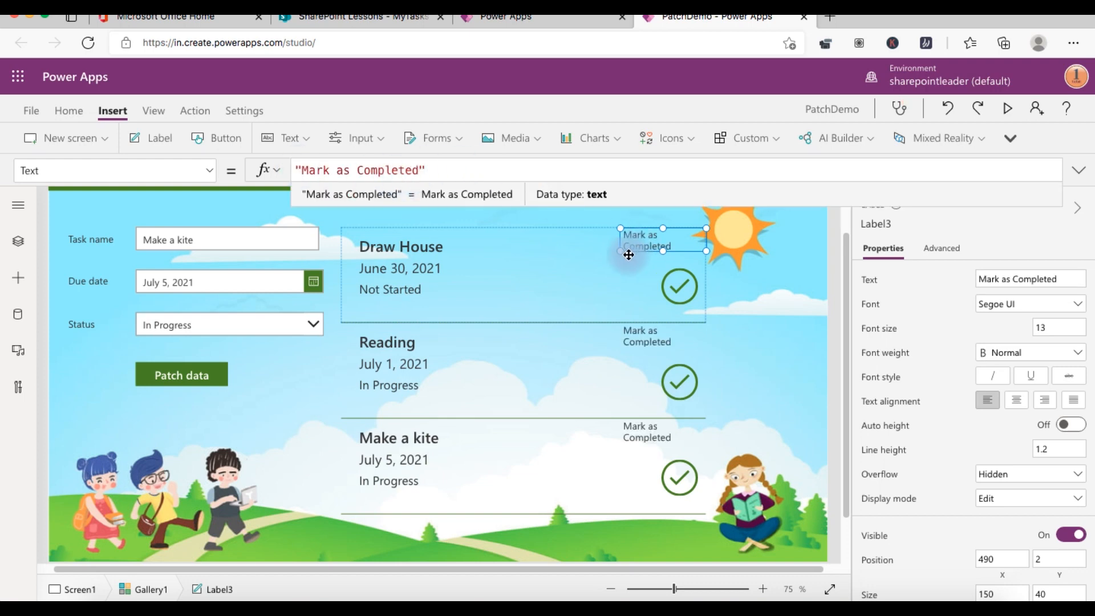
left_click_drag(618, 253, 582, 249)
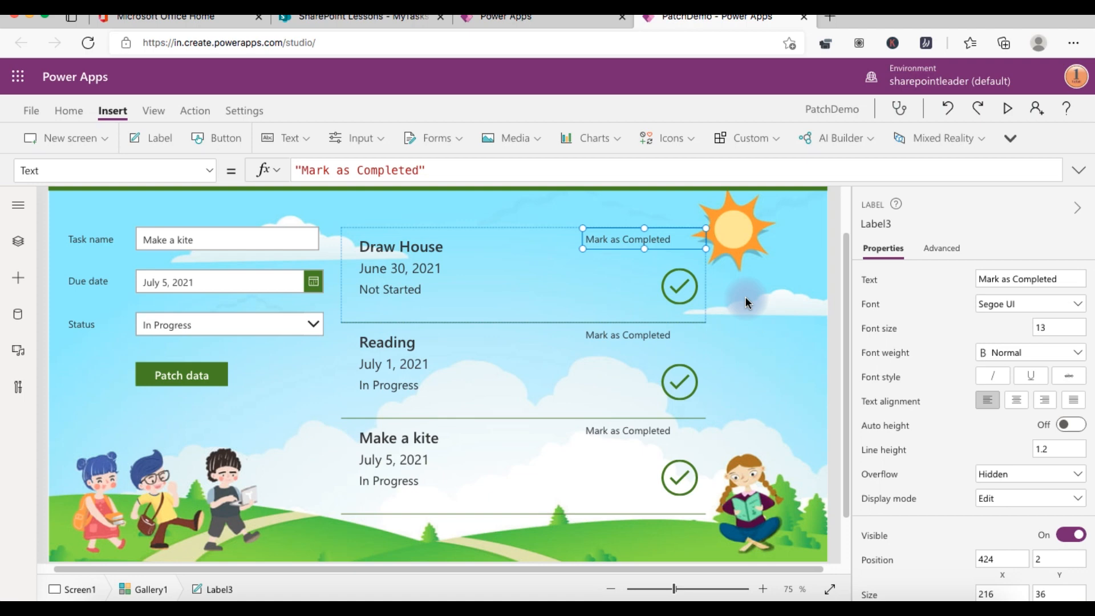
Replace the check icon's OnSelect formula with the comment //Patch to modify column values, enlarging the formula editor
left_click(677, 288)
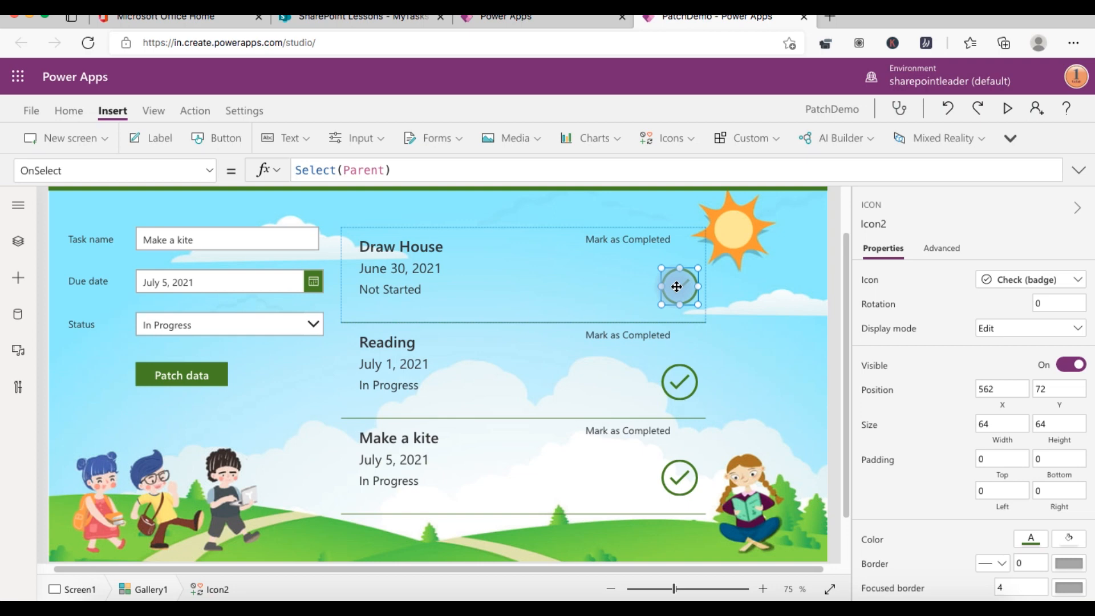
left_click_drag(394, 171, 294, 171)
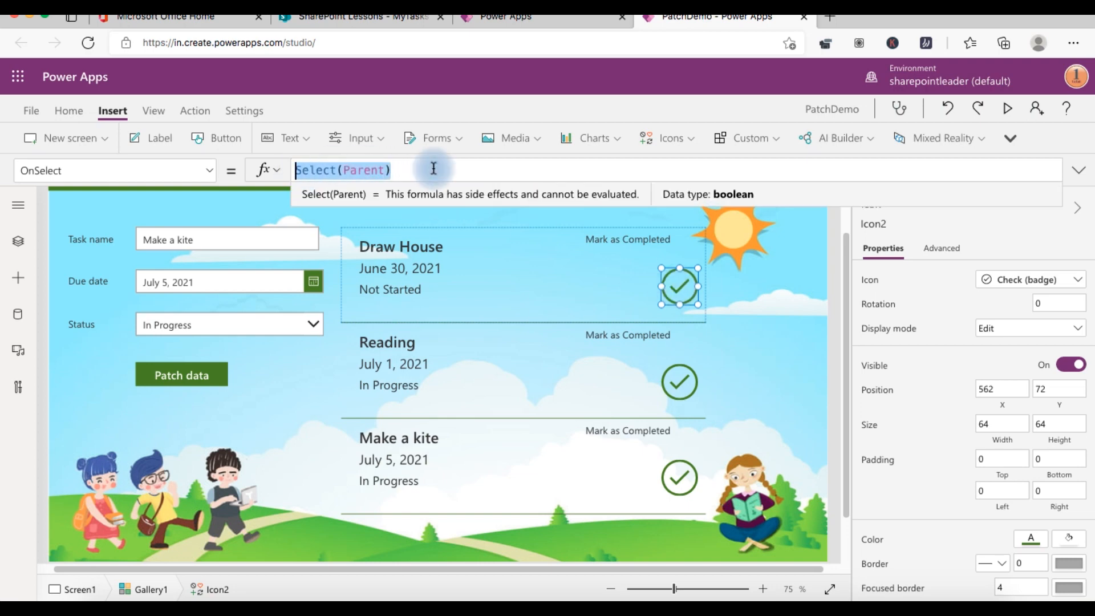
key("Delete")
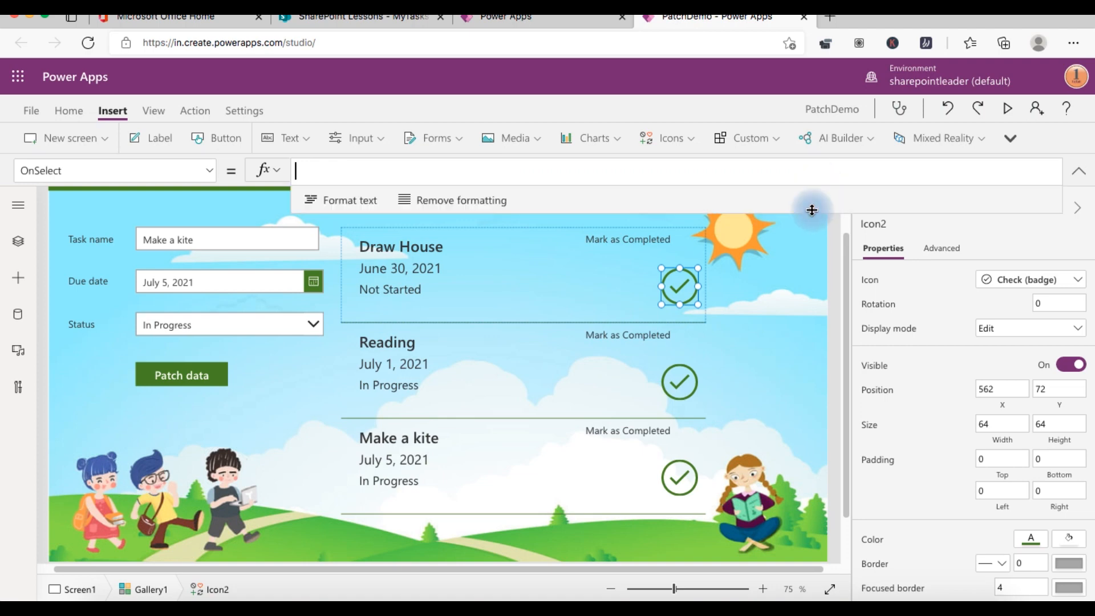
left_click_drag(811, 210, 795, 262)
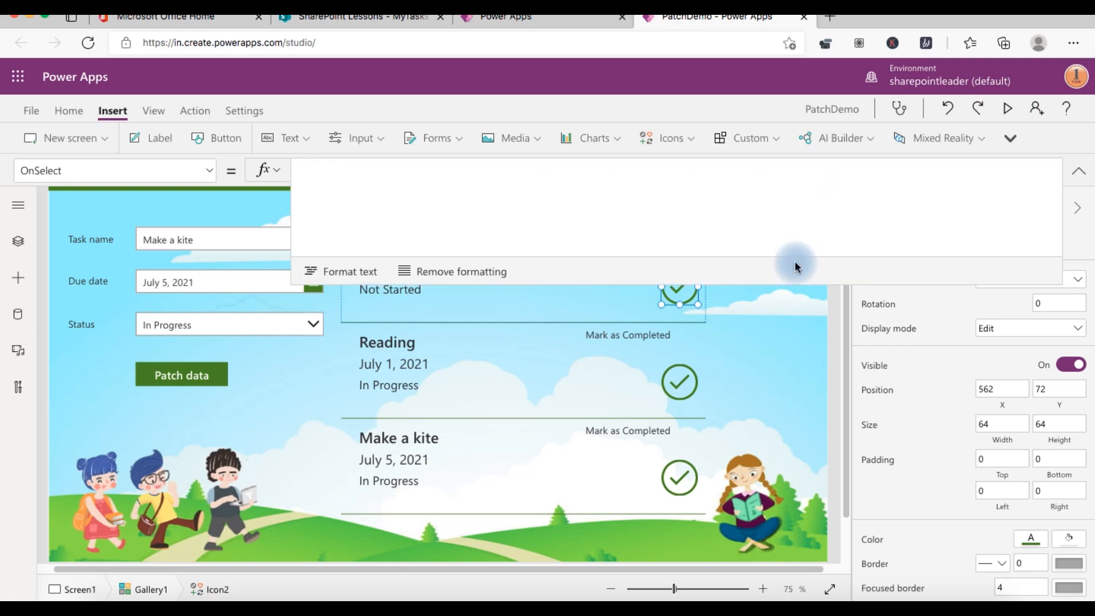
type("//Patch to modify ")
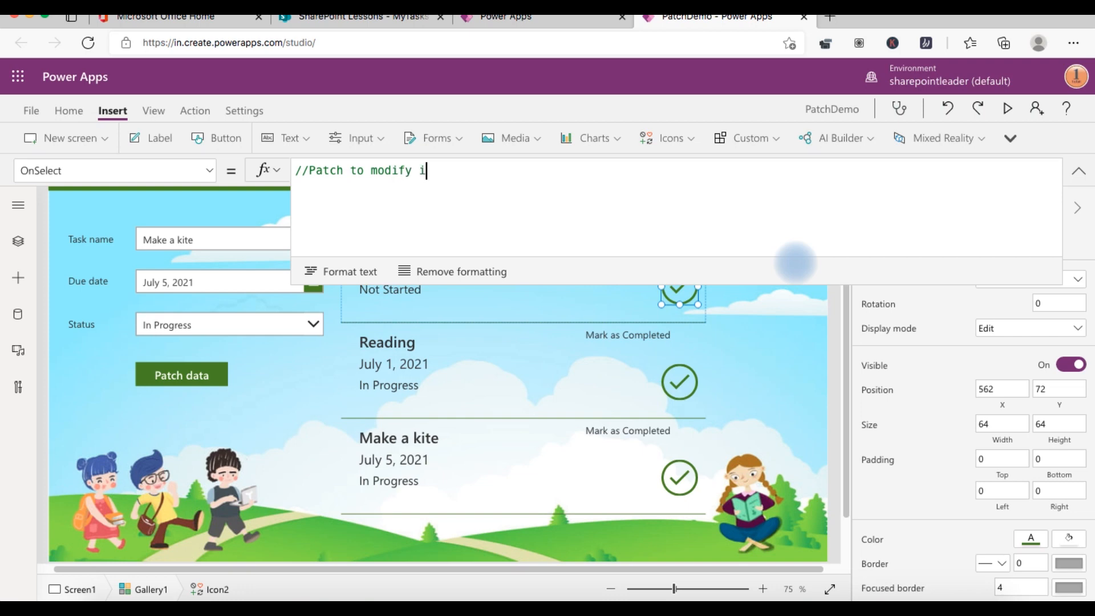
type("column values")
key("Return")
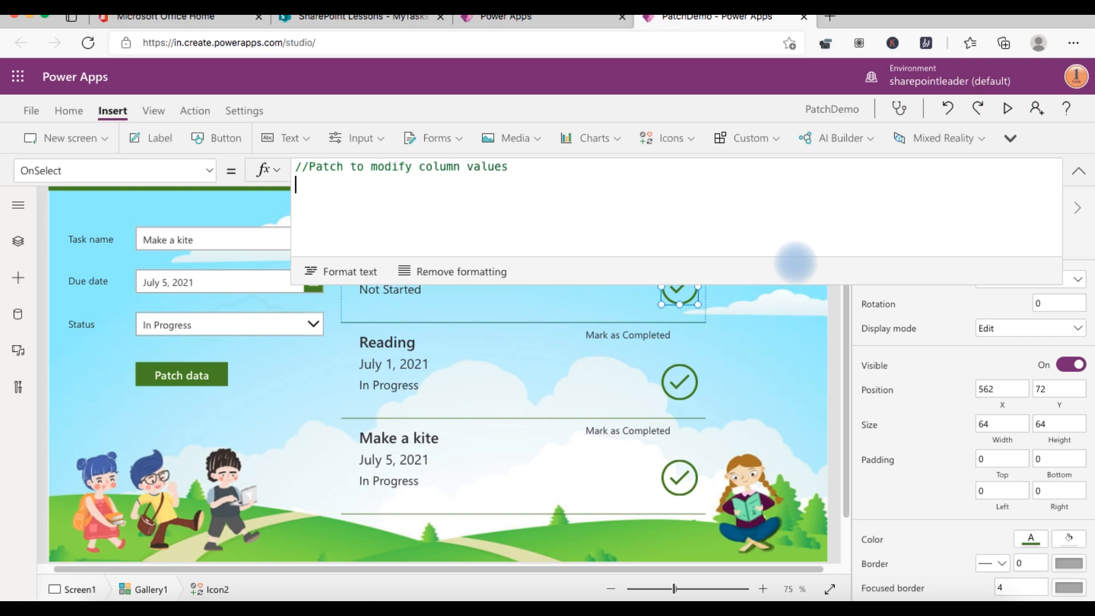
Begin a Patch call below the comment with MyTasks as the data source, closing the parenthesis a few lines below
type("Patch")
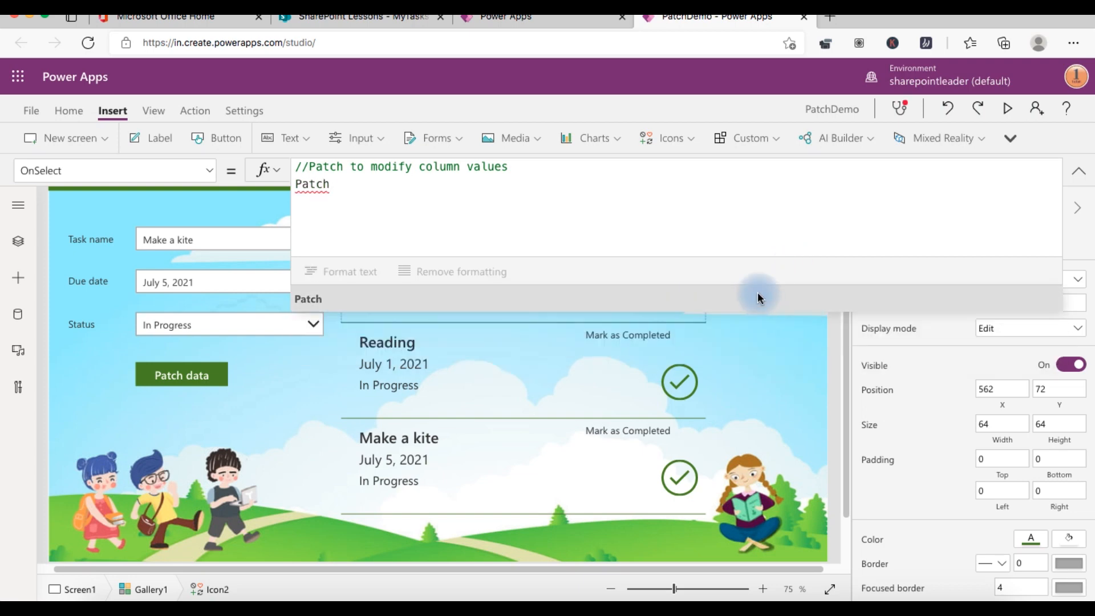
type("(mytasks")
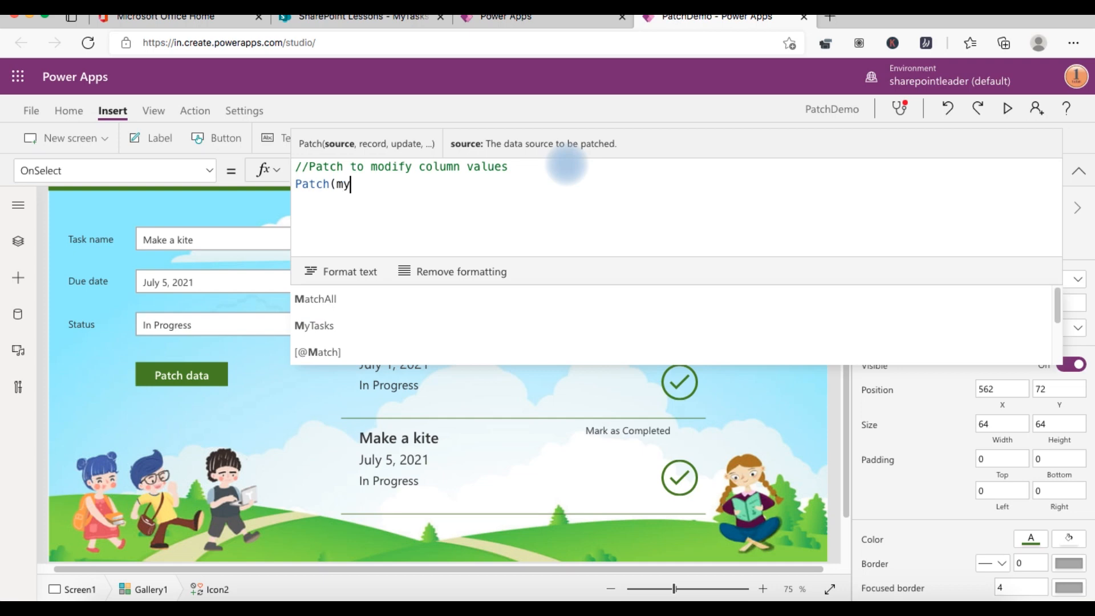
left_click(553, 296)
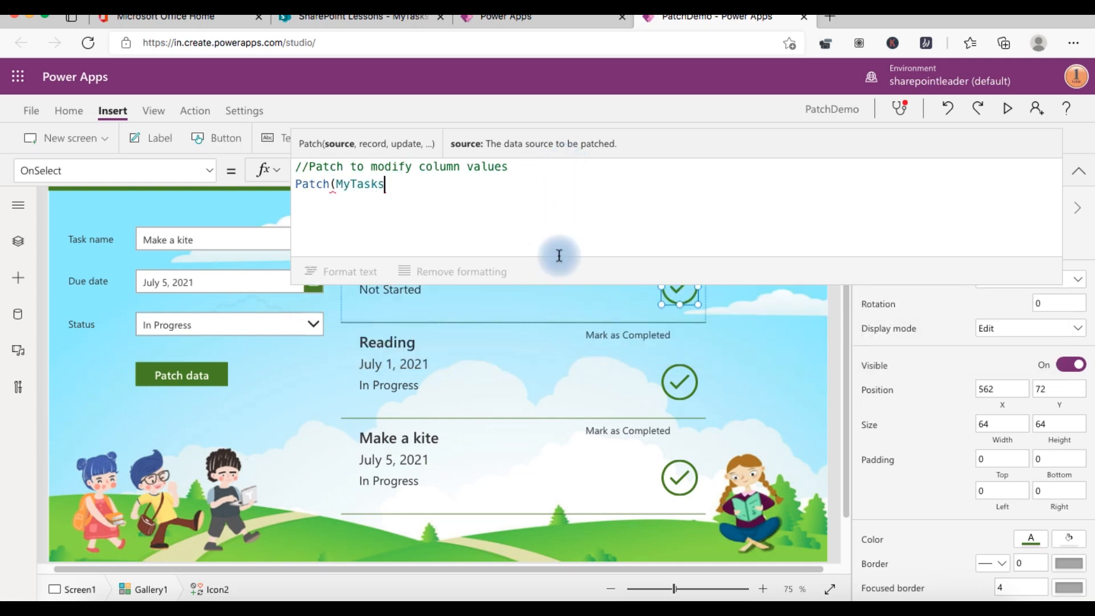
type(")")
key("BackSpace")
key("shift+Return")
key("shift+Return")
key("shift+Return")
key("shift+Return")
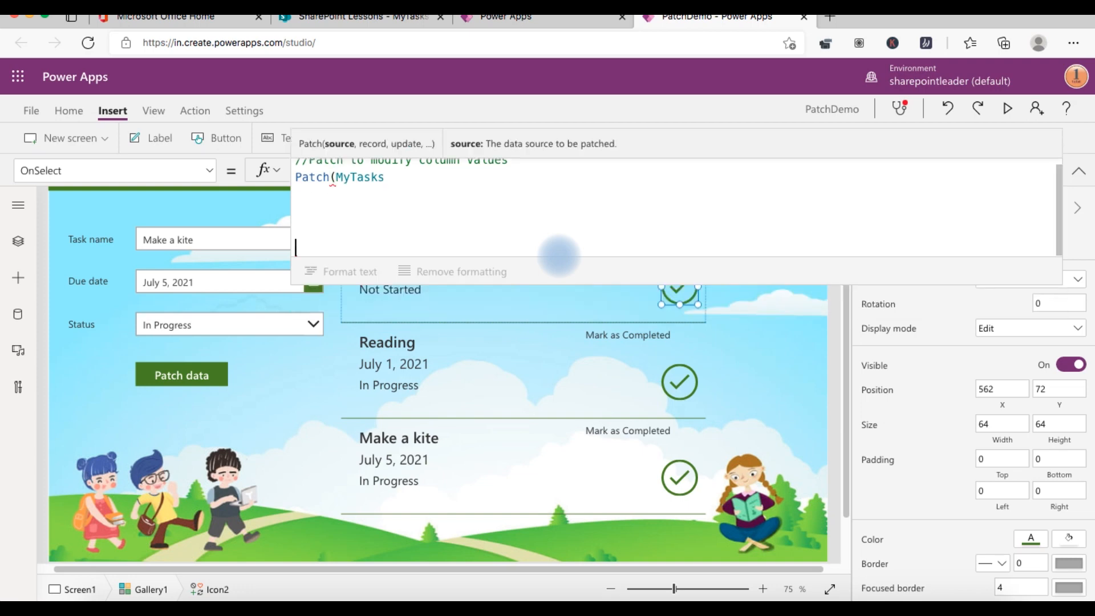
type(")")
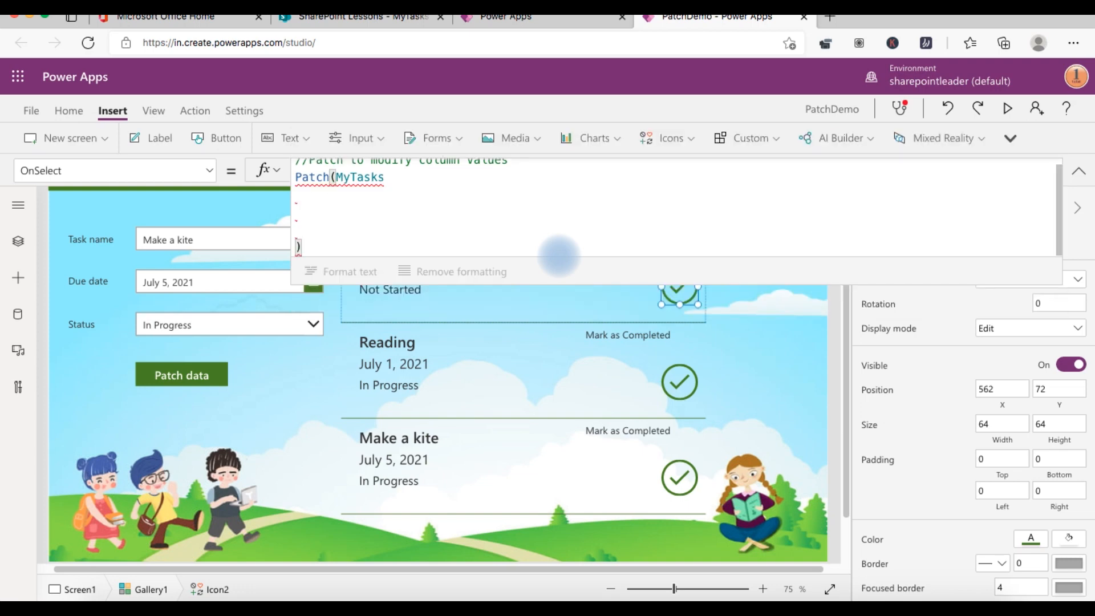
Put the MyTasks argument on its own indented line and end it with a comma and a new line
left_click(339, 178)
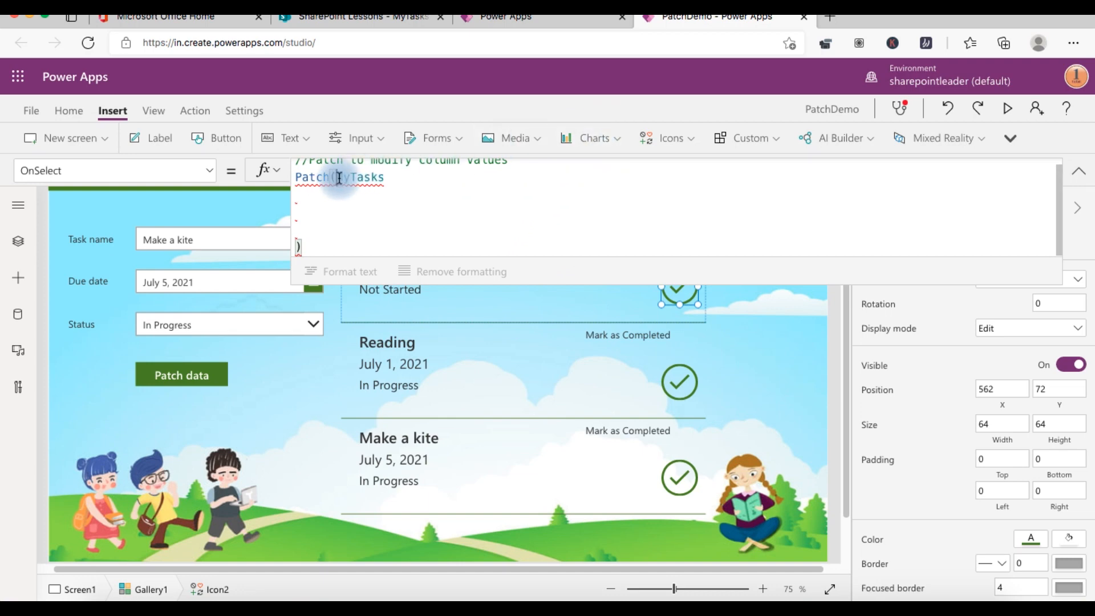
key("shift+Return")
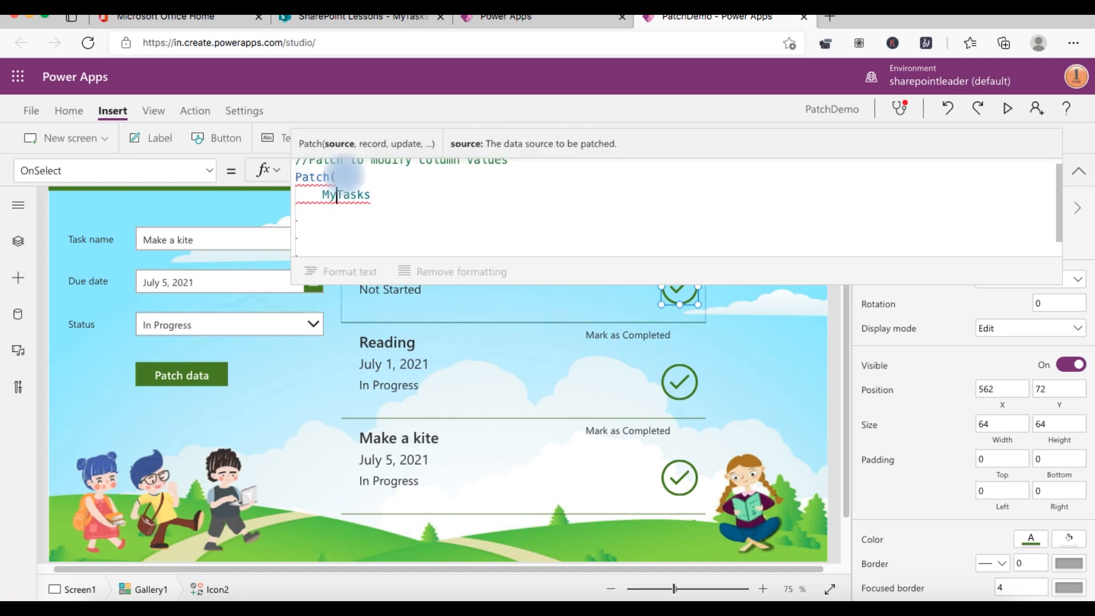
key("Right")
key("Right")
key("Right")
key("Right")
key("Right")
type(",")
key("shift+Return")
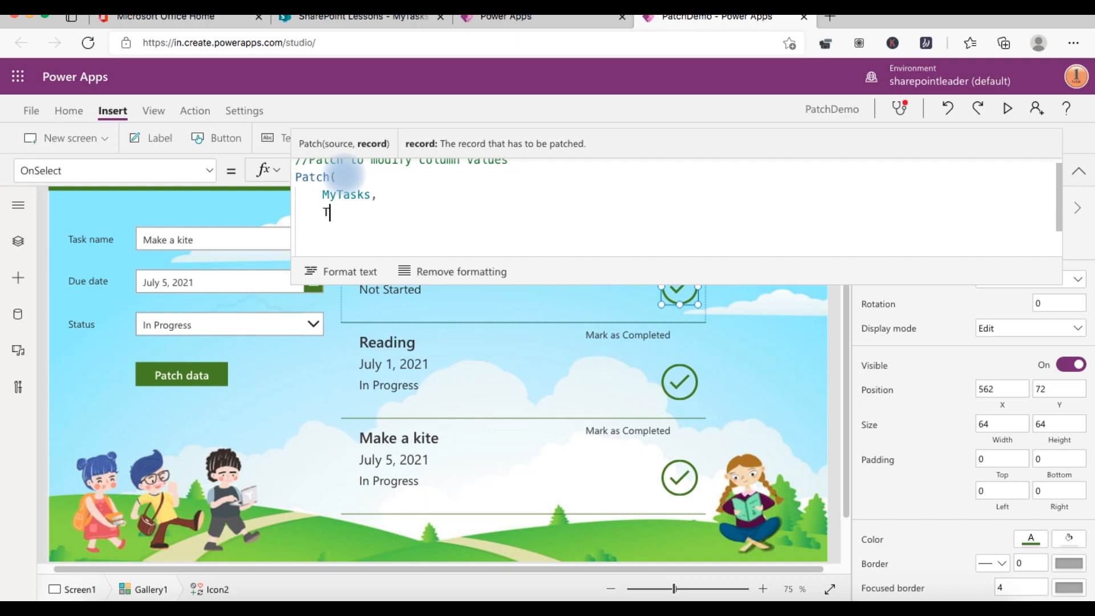
Enter ThisItem as the record to patch, followed by a comma and a new line
type("Thisitem")
key("Left")
key("Left")
key("Left")
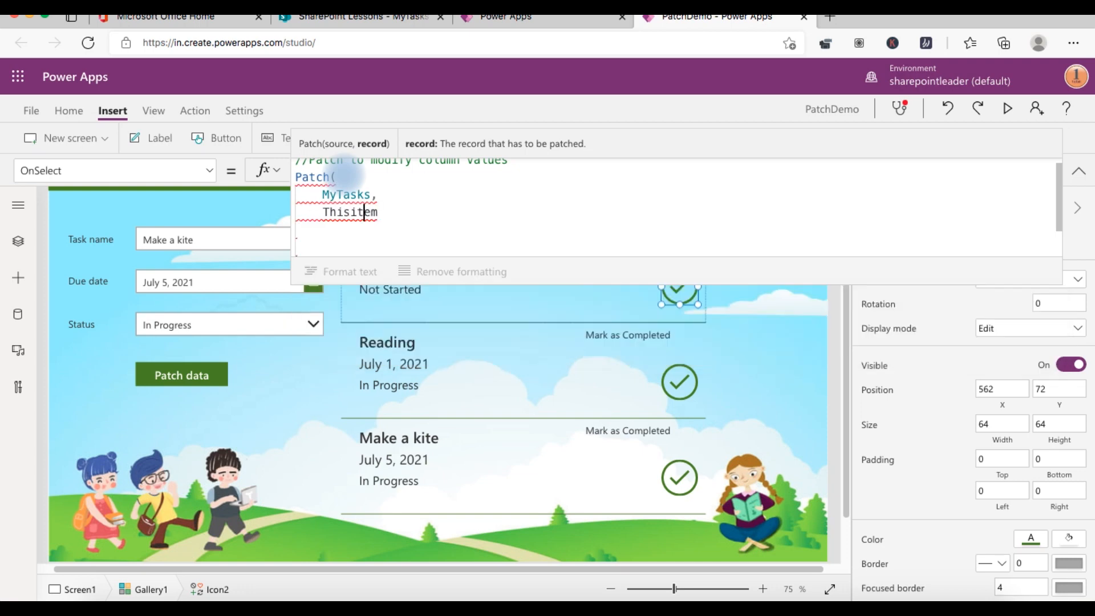
key("BackSpace")
type("I")
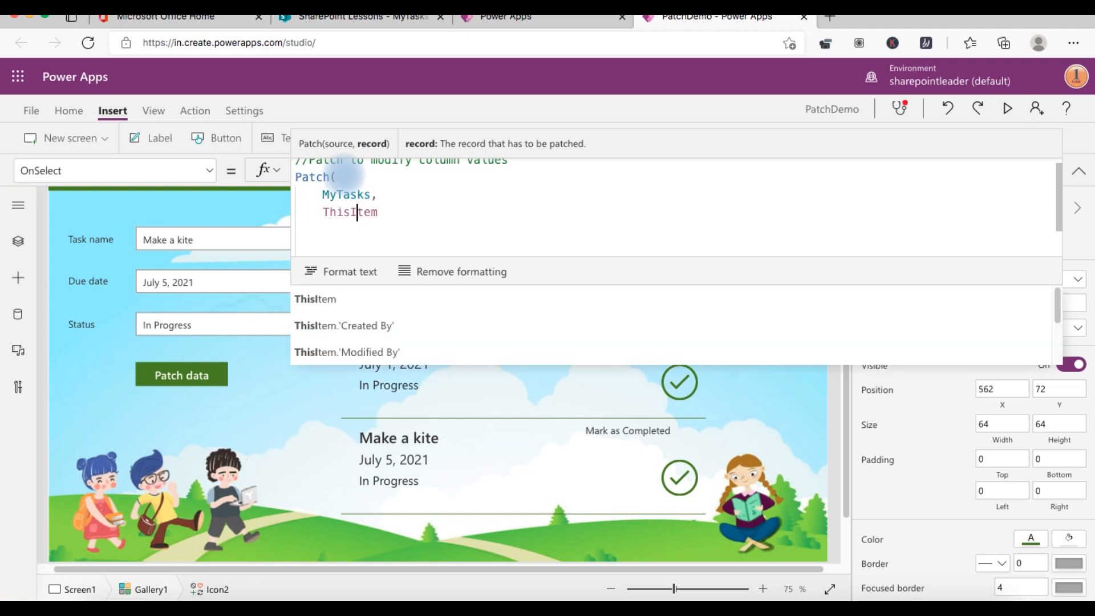
key("Down")
key("Return")
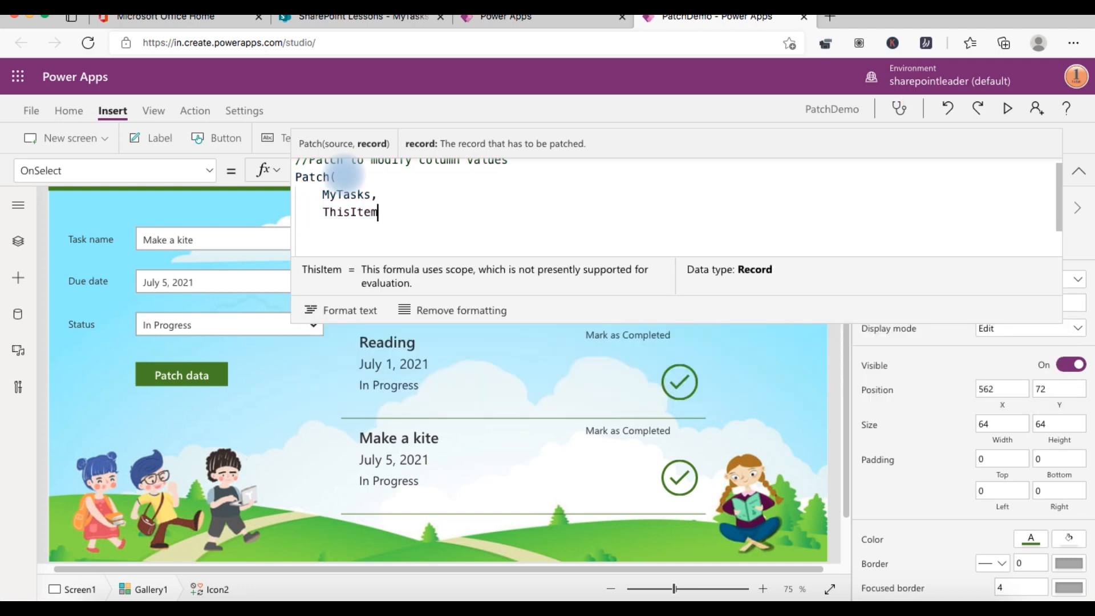
type(",")
key("Return")
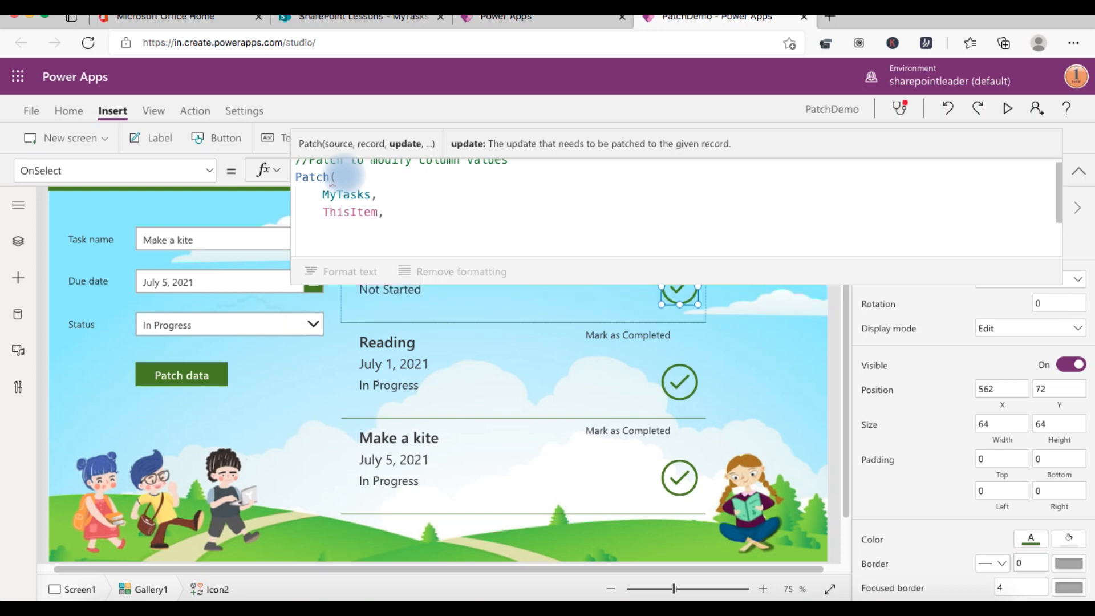
Add a pair of curly braces on separate lines as the Patch call's update record, leaving an empty line between them
type("{")
key("Return")
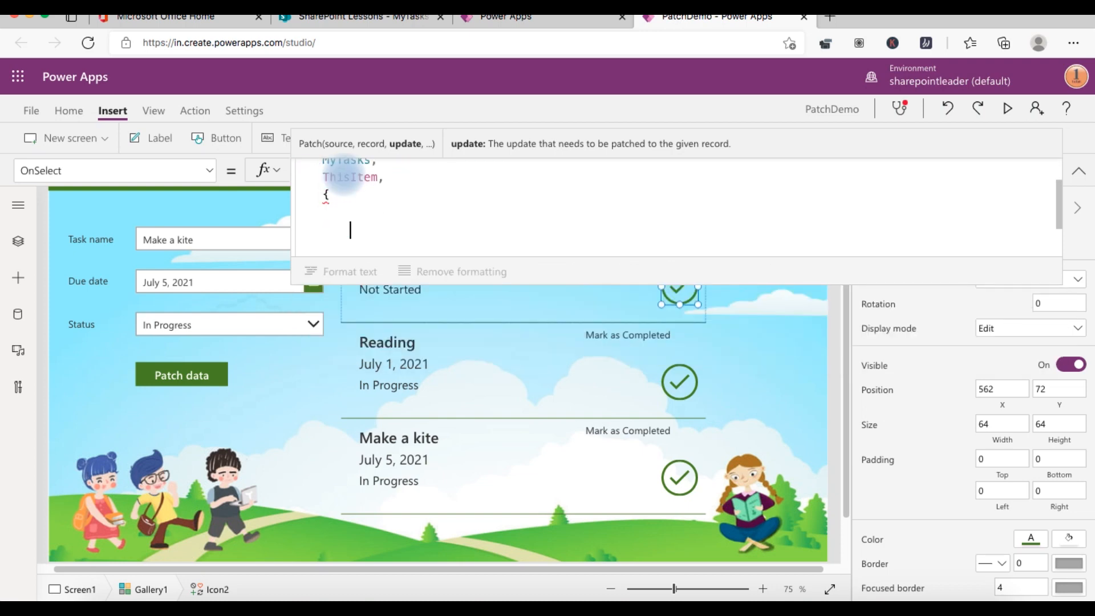
key("Return")
type("}")
key("Up")
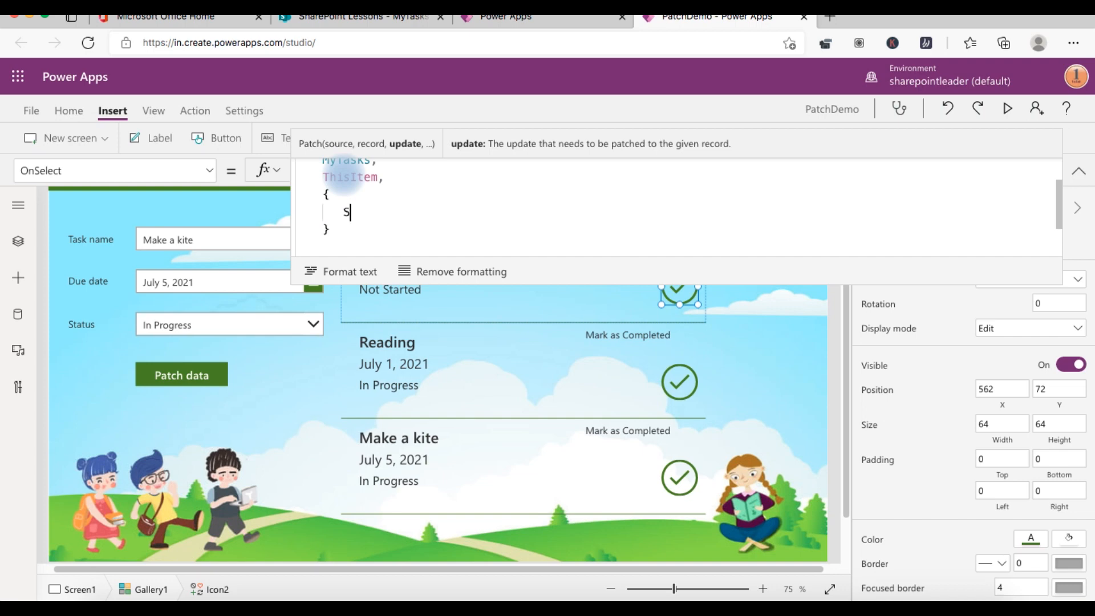
Fill the update record with Status: {Value:"Completed"} to set the task's Status choice column
type("Status")
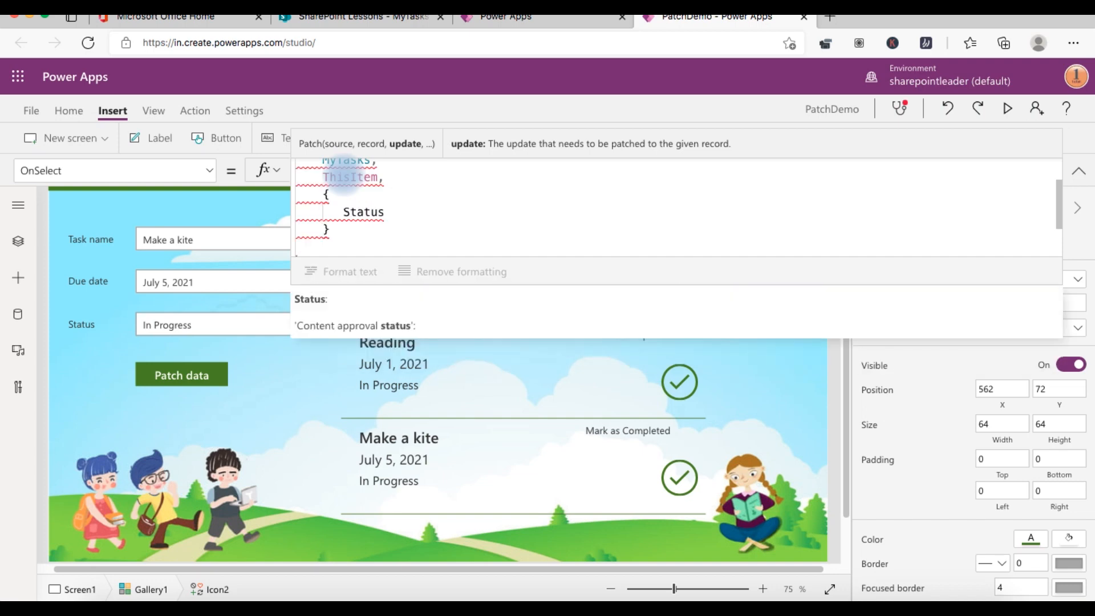
type(":")
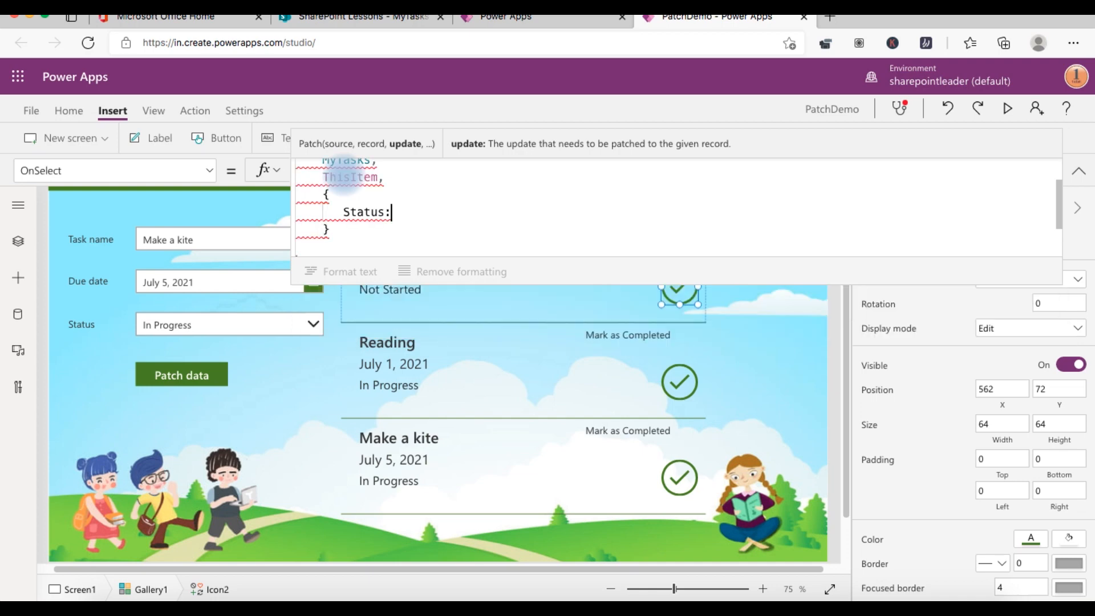
type(" {}")
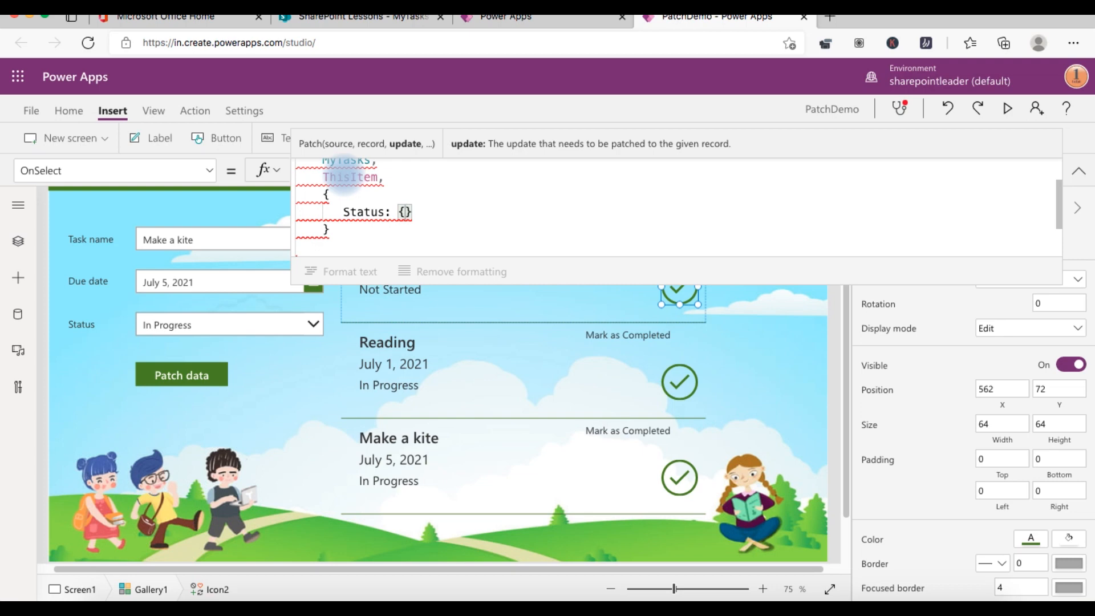
type("Va")
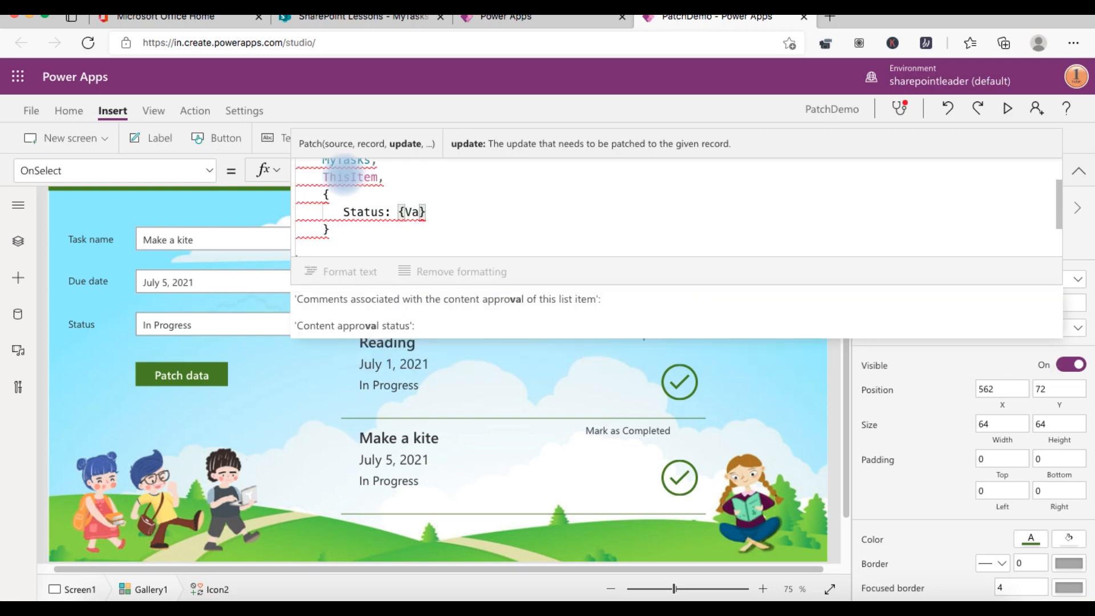
type("lue")
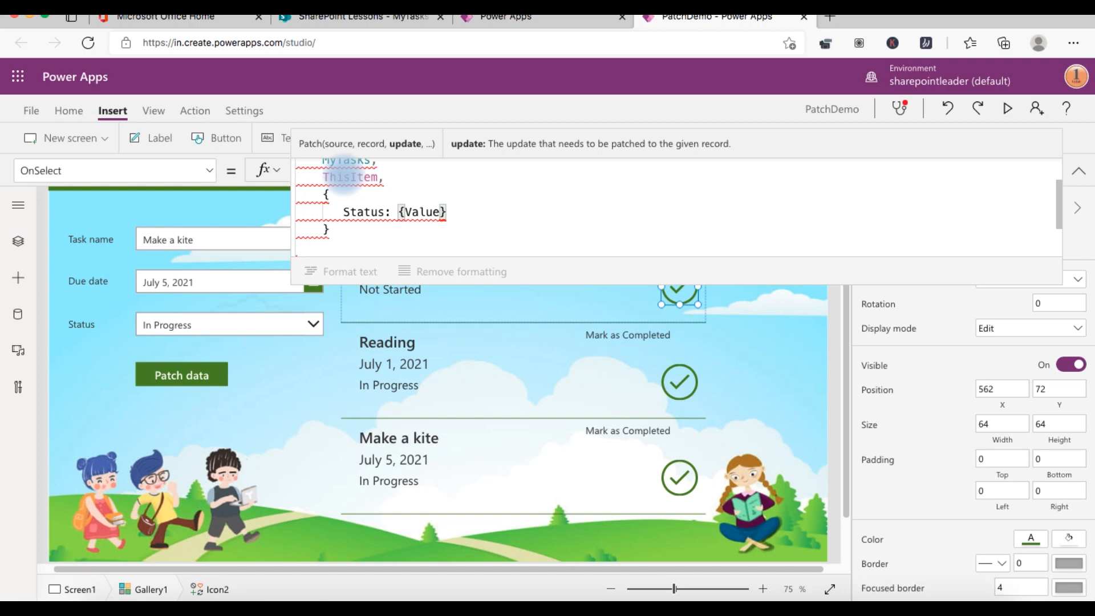
type(":\"")
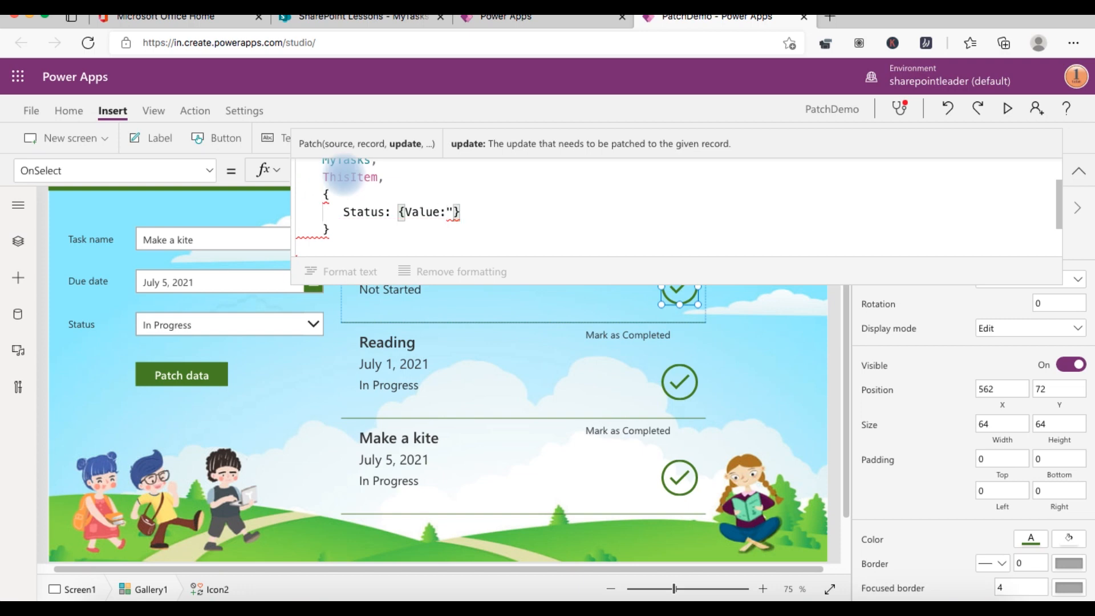
type("Compl")
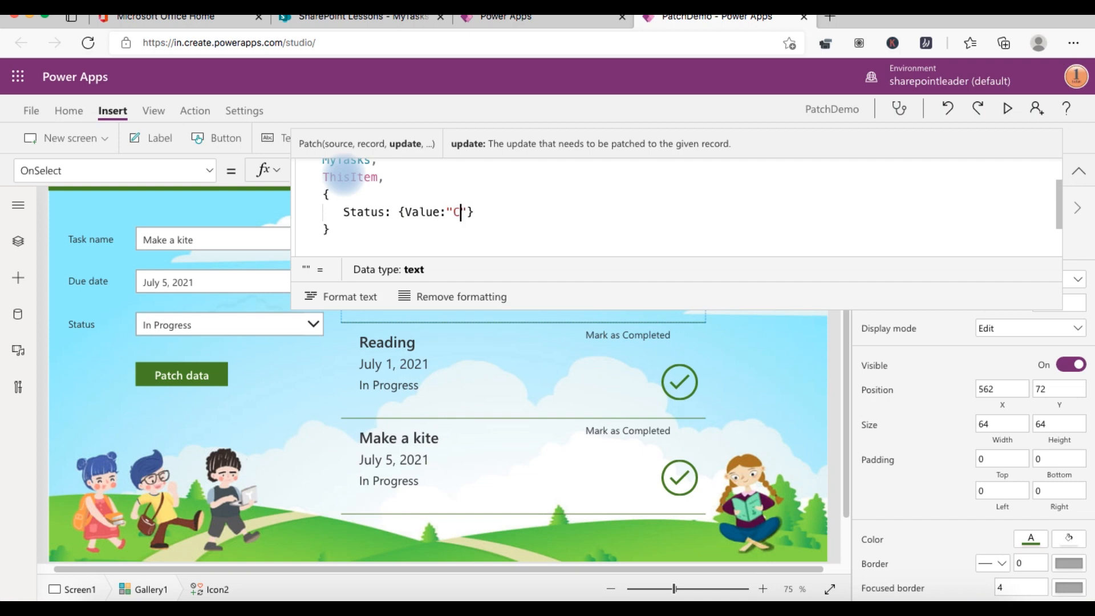
type("eted")
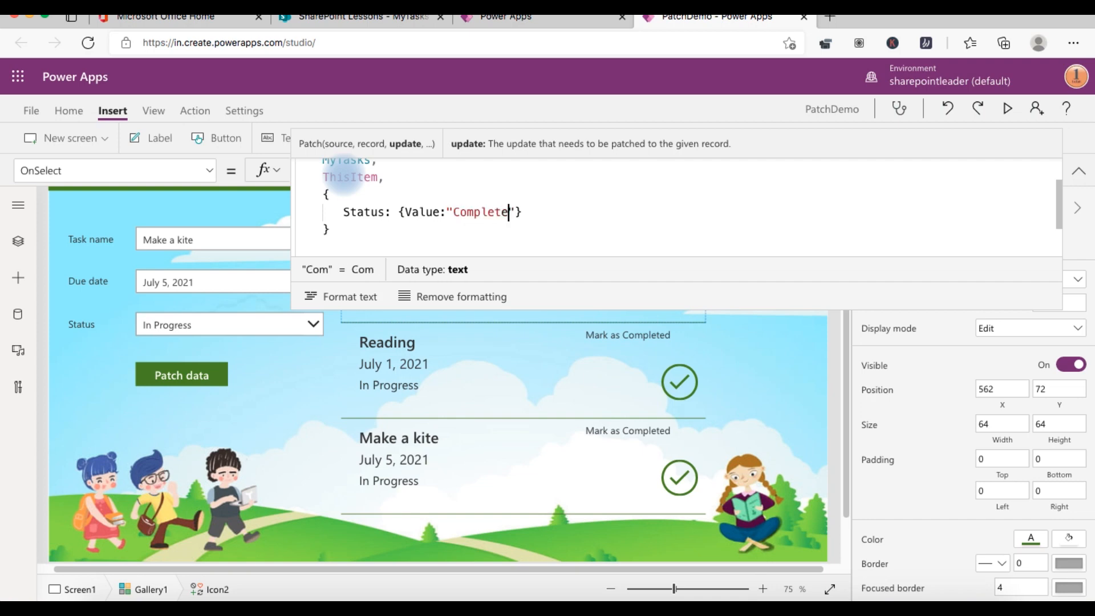
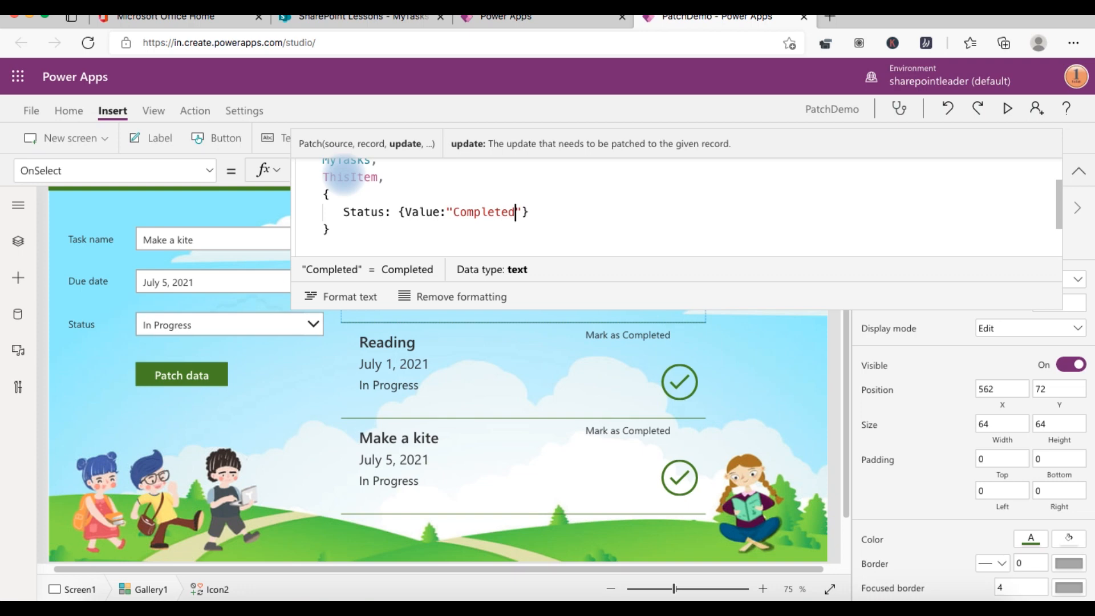
Bring up the check icon's DisplayMode formula and begin an If( function on a line above DisplayMode.Edit
left_click(211, 171)
scroll(135, 301, "up", 3)
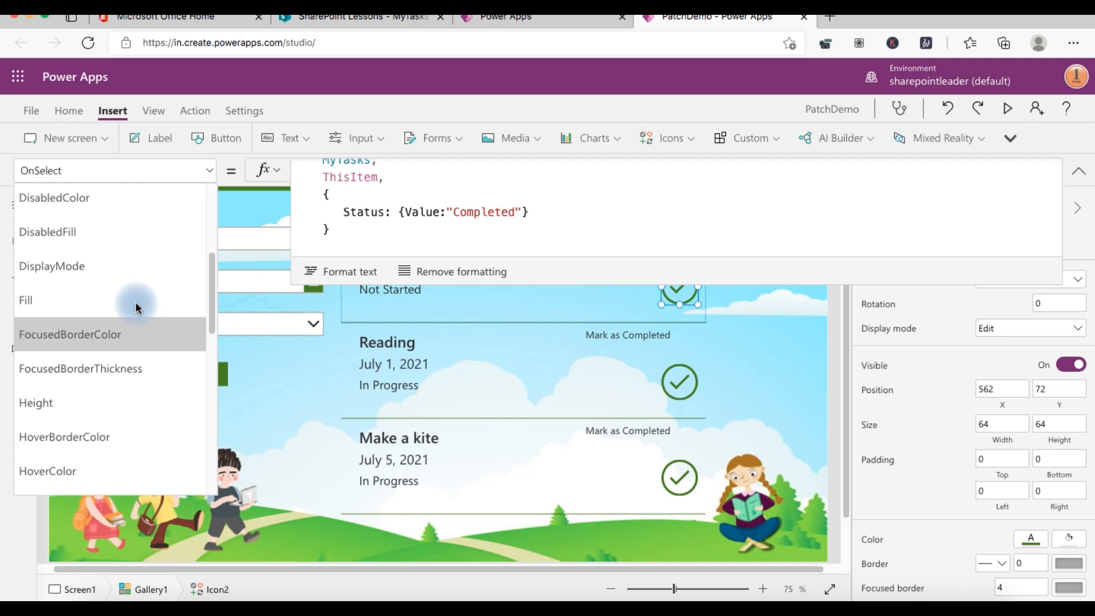
left_click(134, 280)
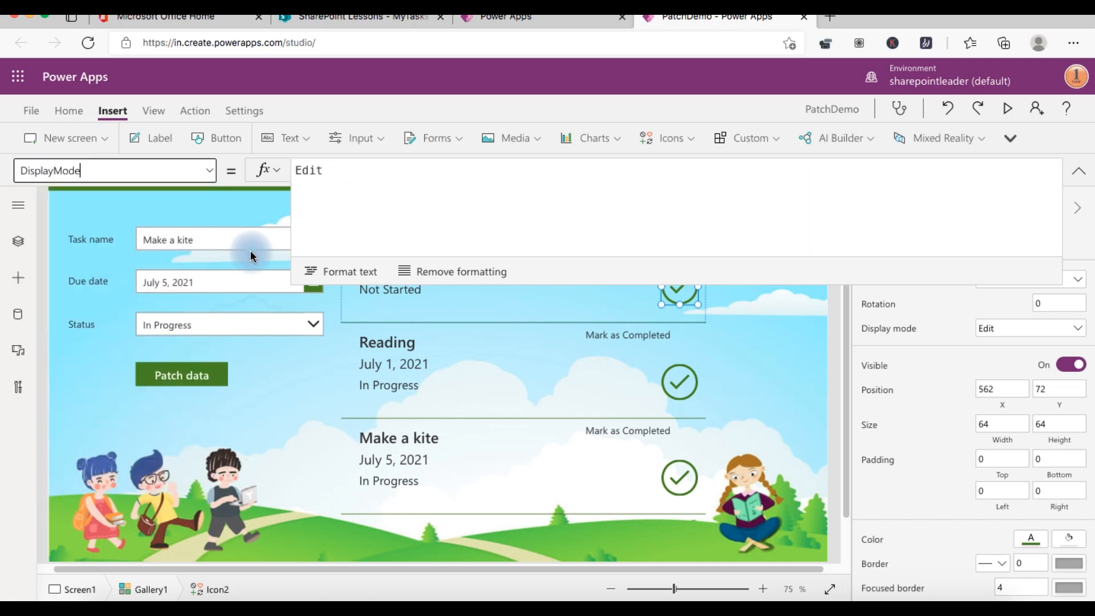
left_click(421, 197)
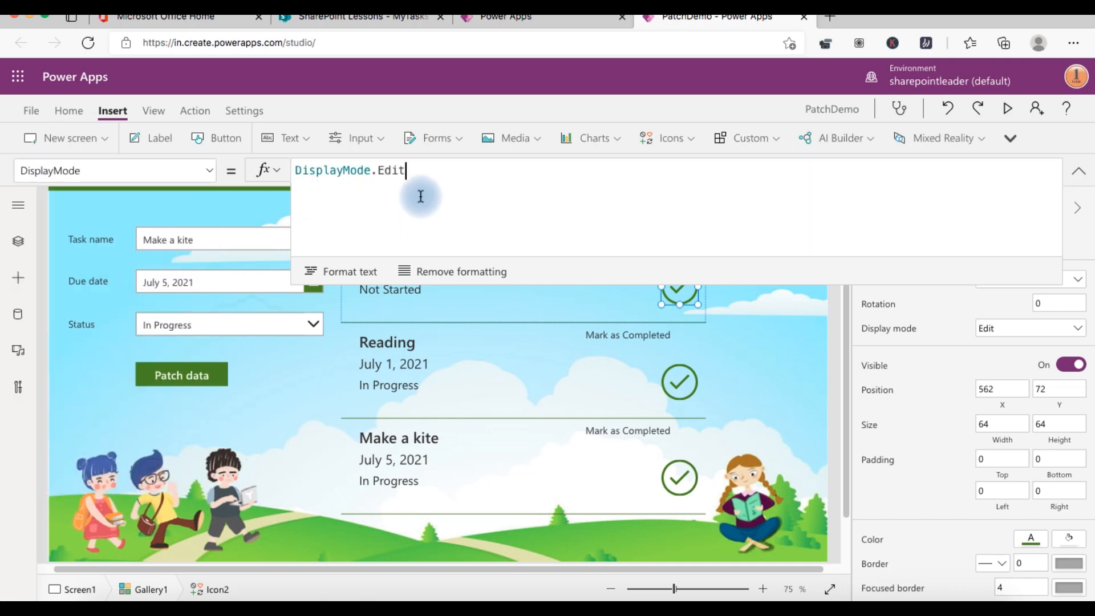
left_click(296, 170)
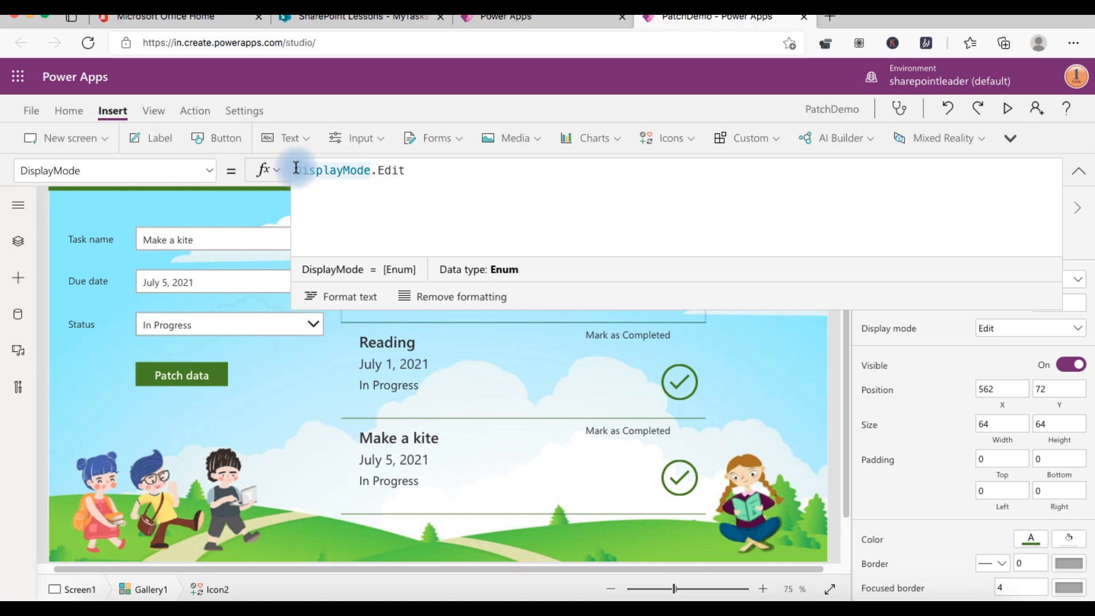
key("shift+Return")
type("If")
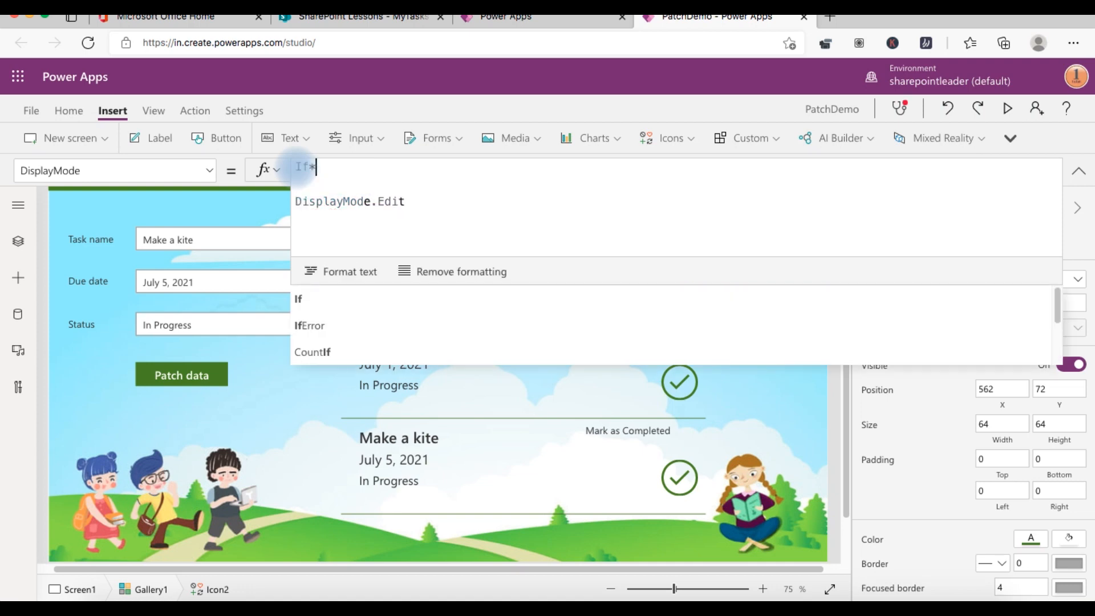
type("(")
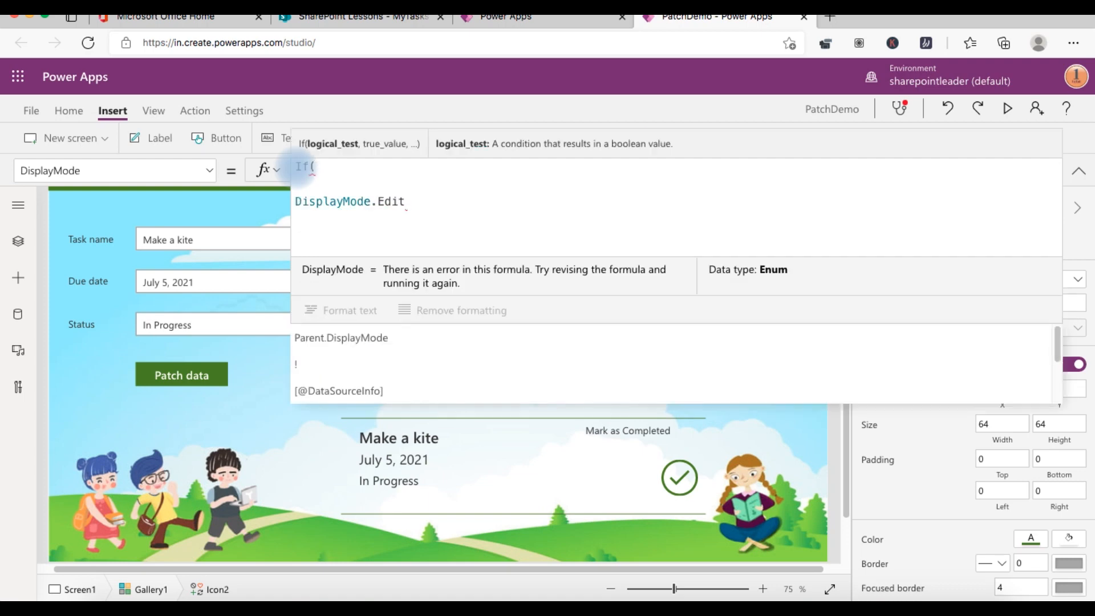
Enter ThisItem.Status.Value="Completed" as the condition of the If function
type("This")
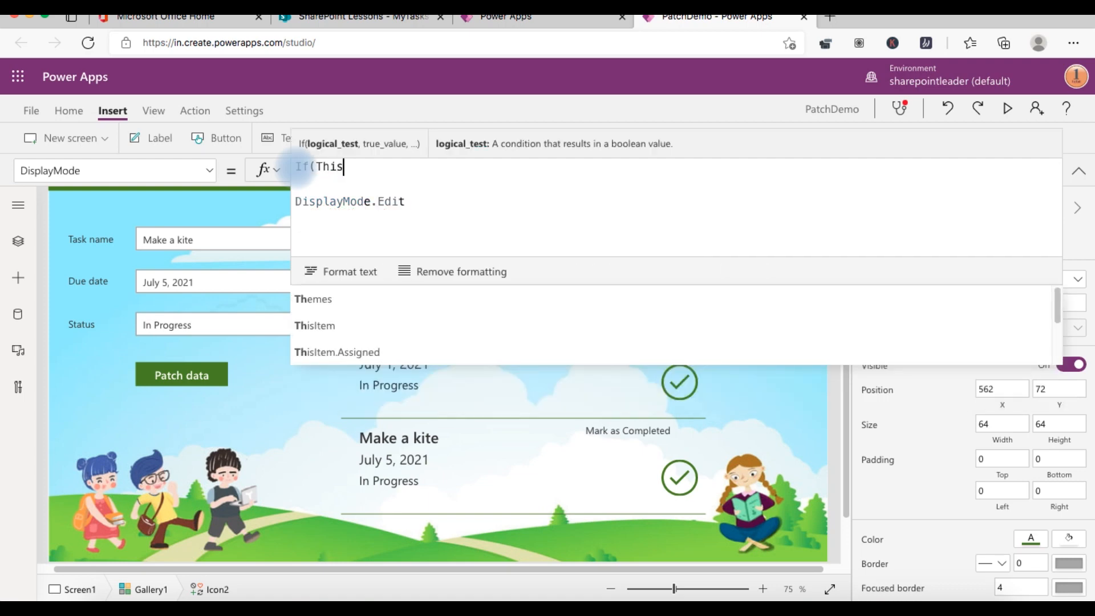
key("Tab")
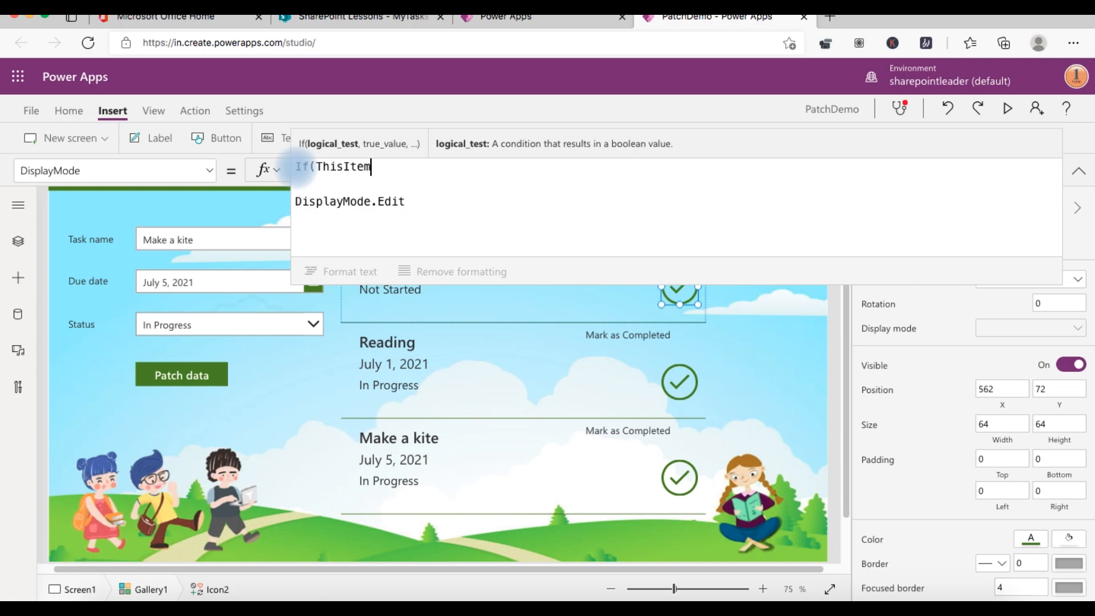
type(".Stat")
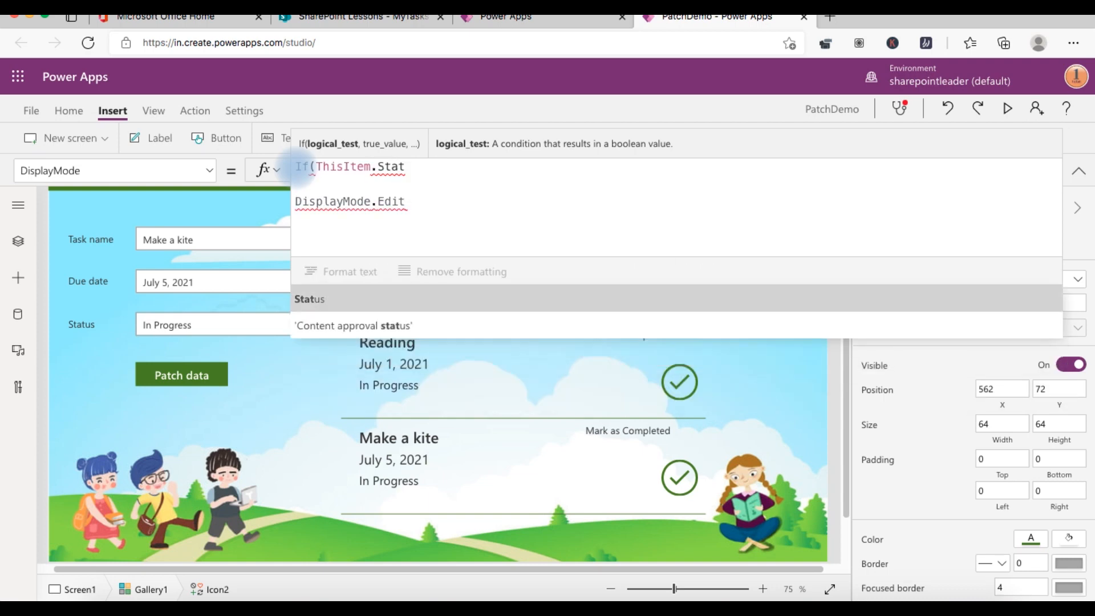
type("us.va")
key("Tab")
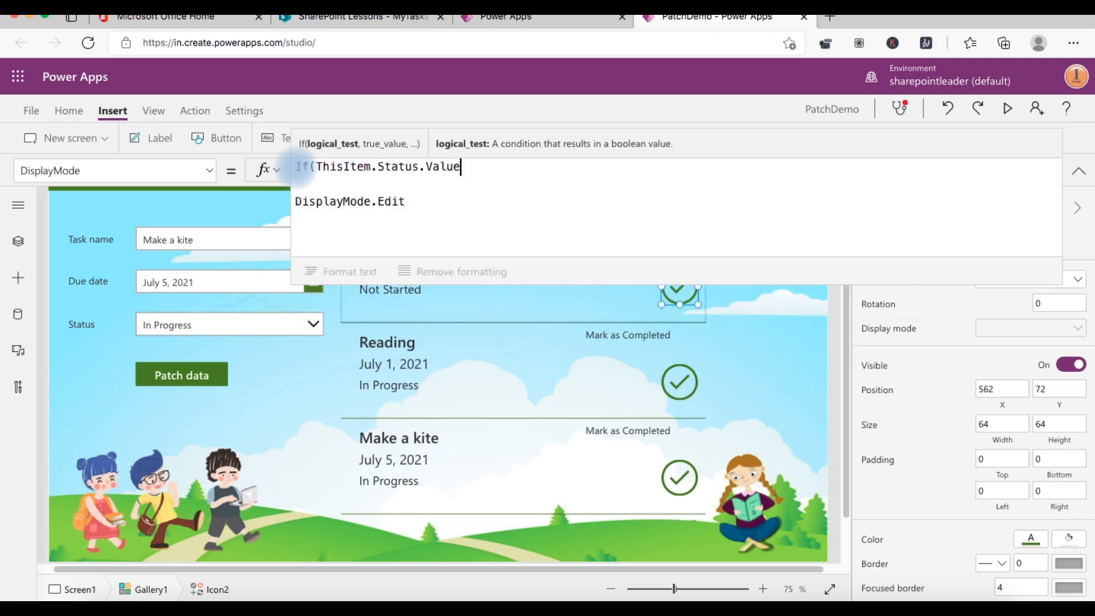
type("=")
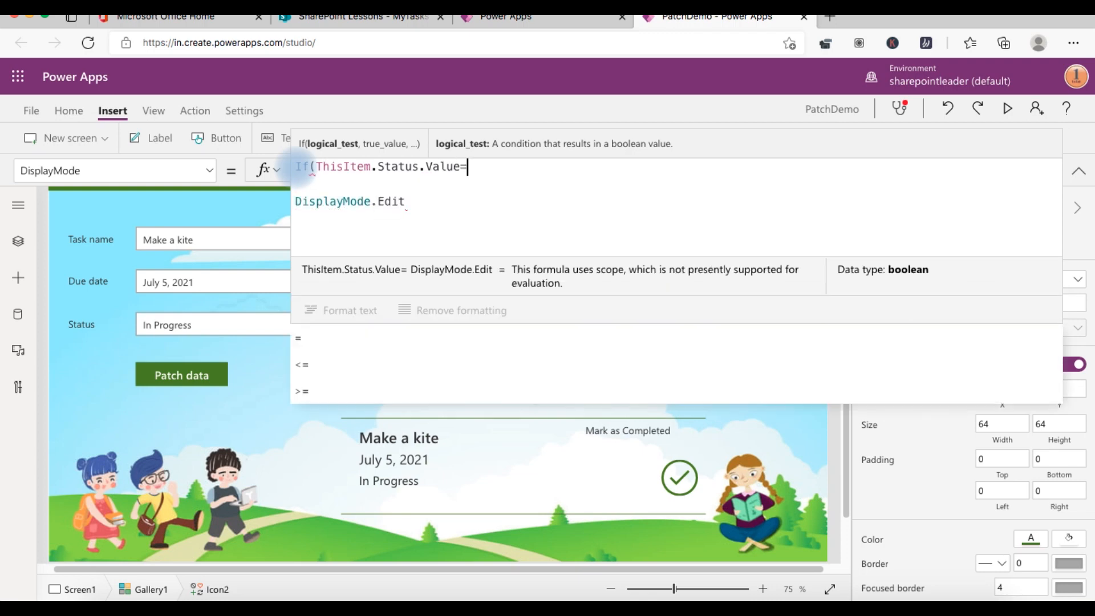
type("\"Completed\"")
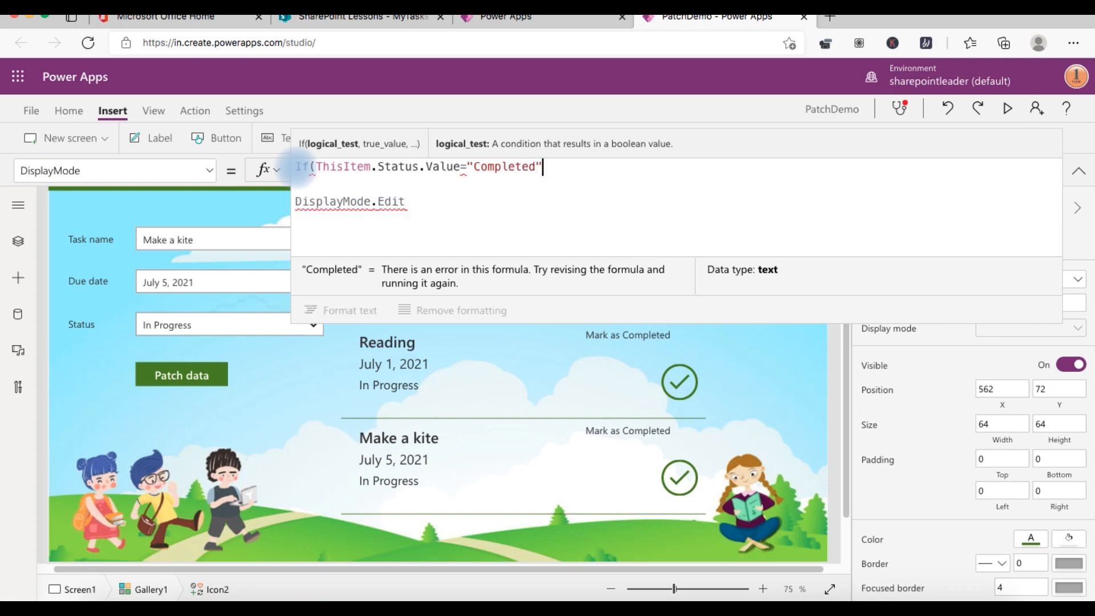
Make the If return Disabled when true and DisplayMode.Edit otherwise on one line, close its parenthesis and shrink the formula editor
type(",")
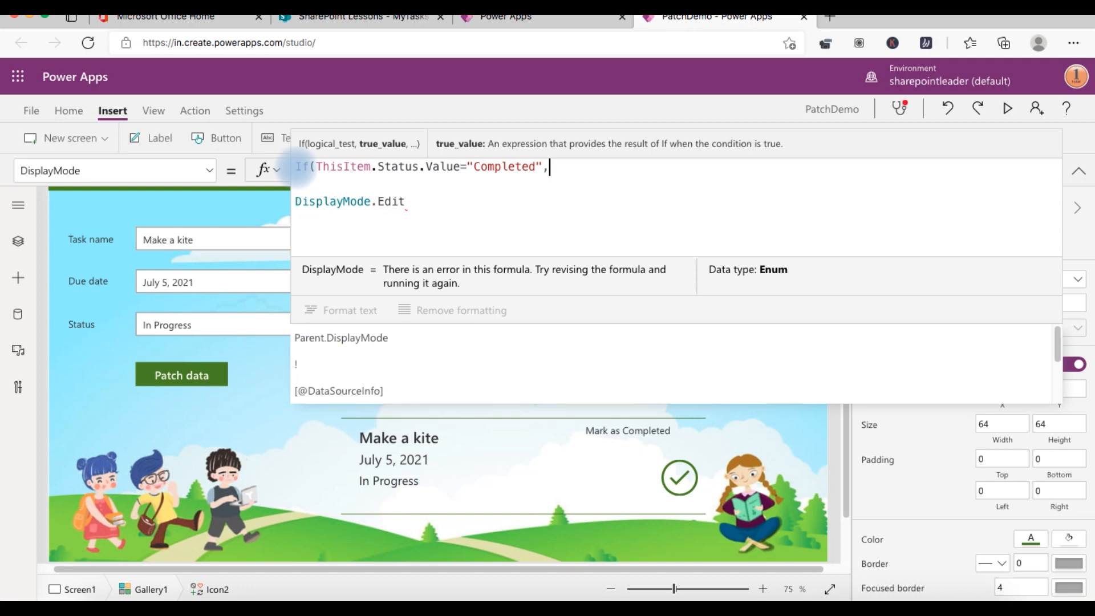
type("Disab")
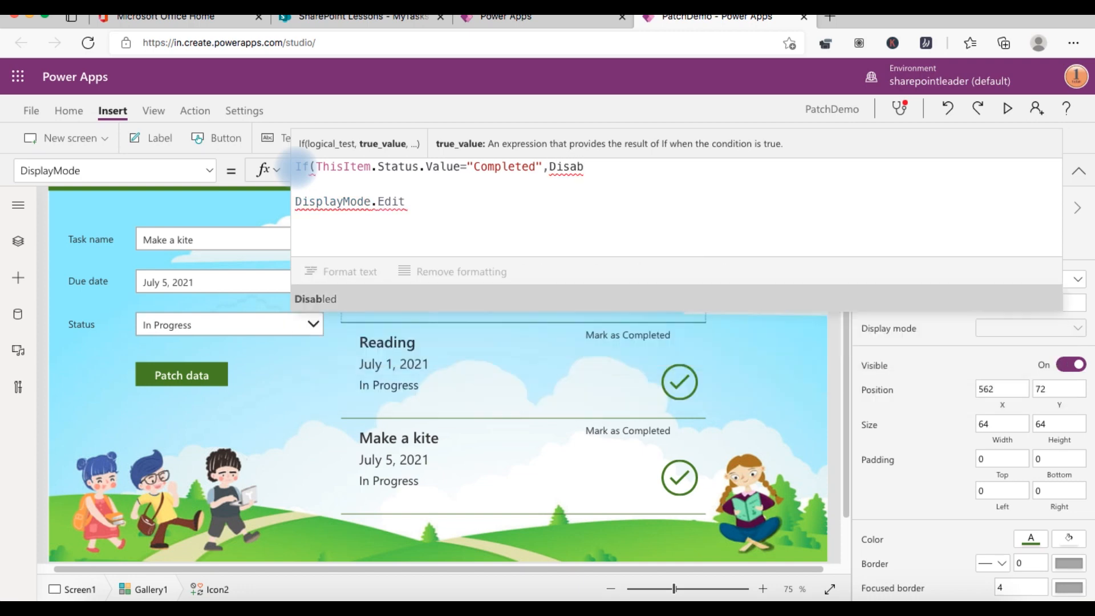
type("led")
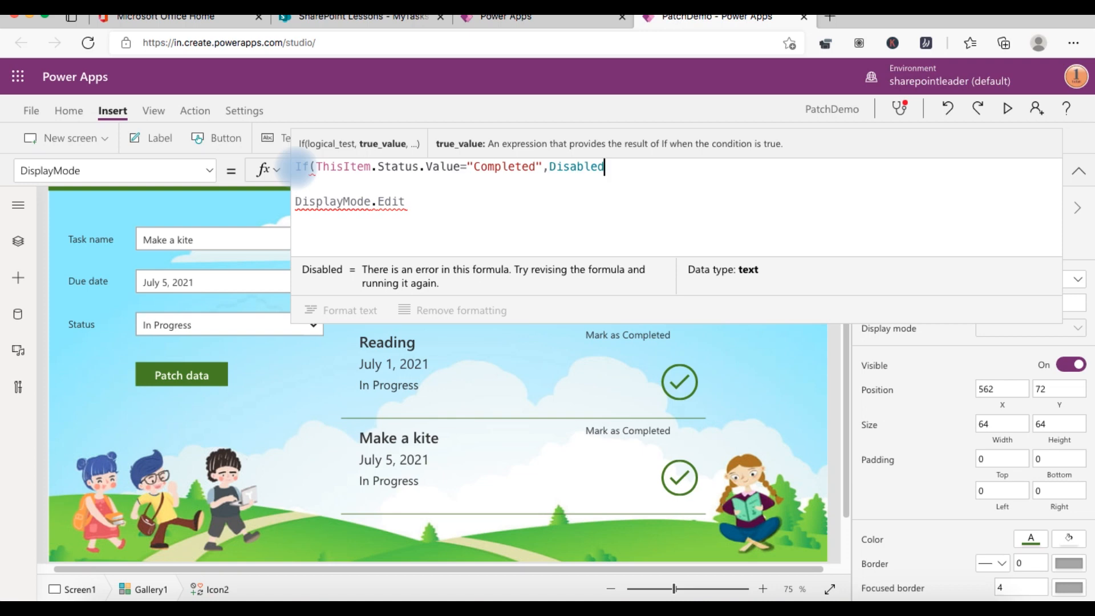
left_click(299, 200)
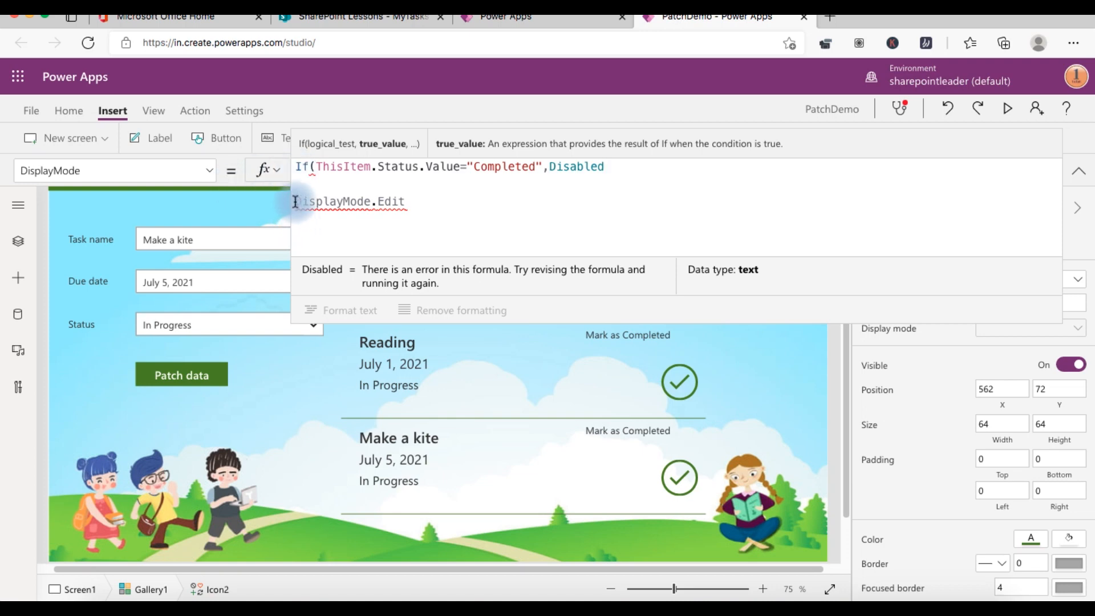
key("BackSpace")
key("BackSpace")
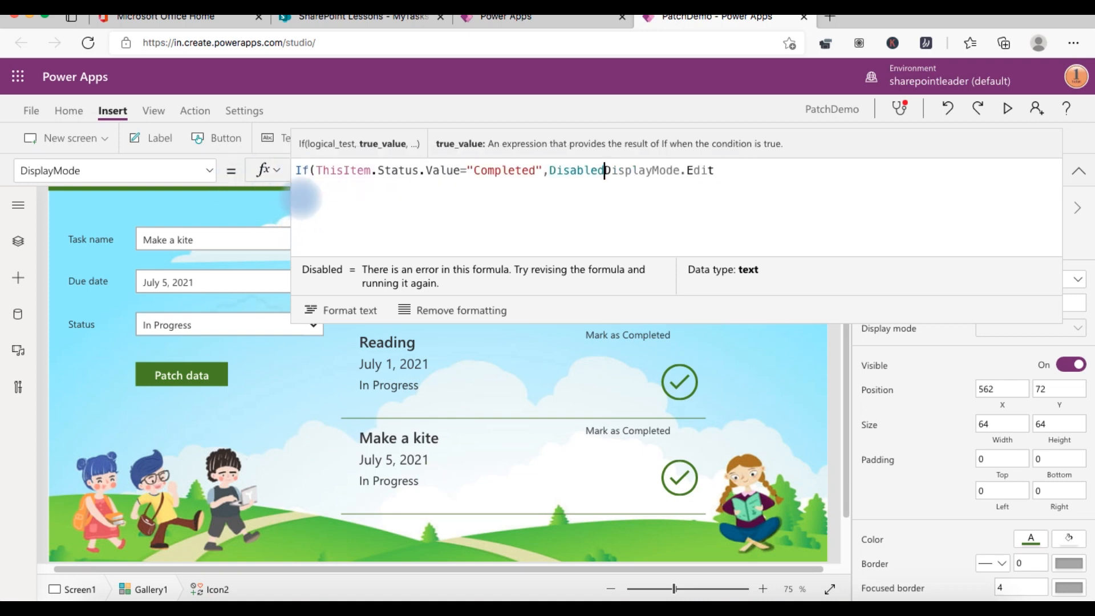
type(",")
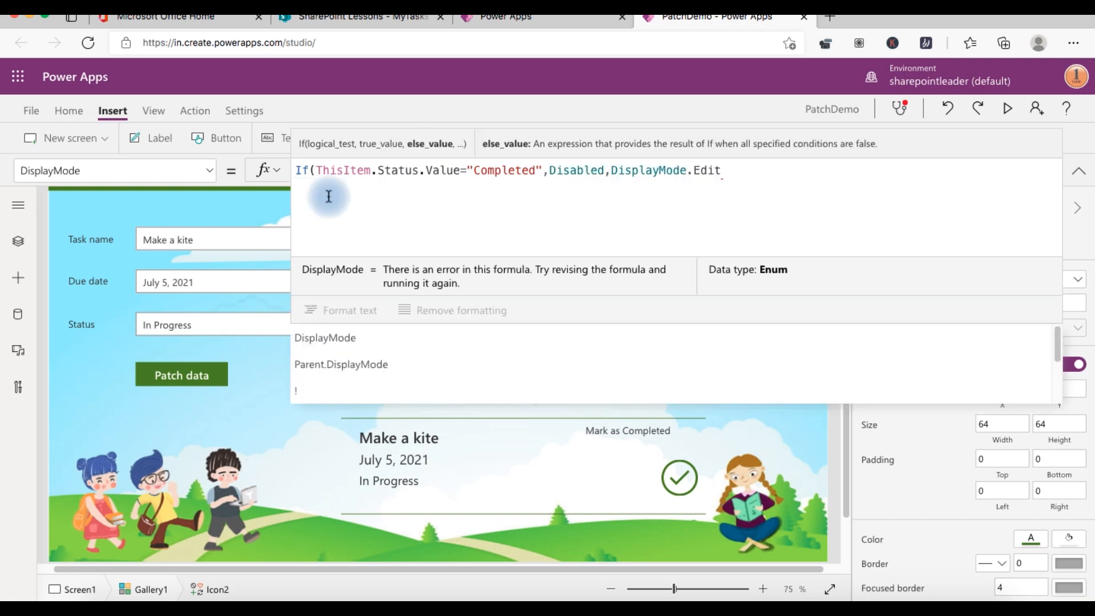
left_click(727, 182)
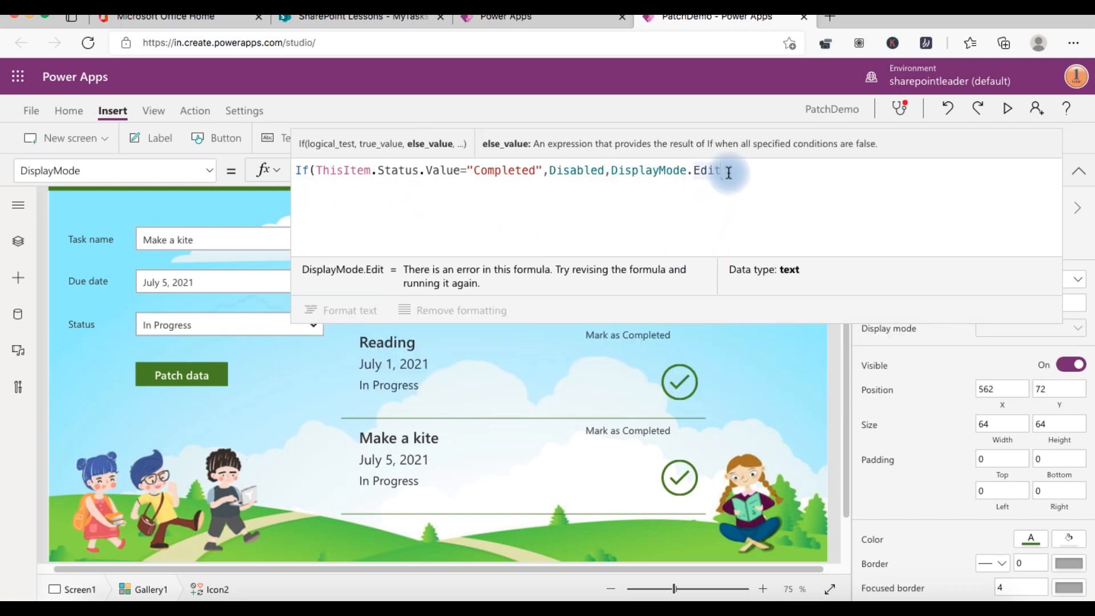
type(")")
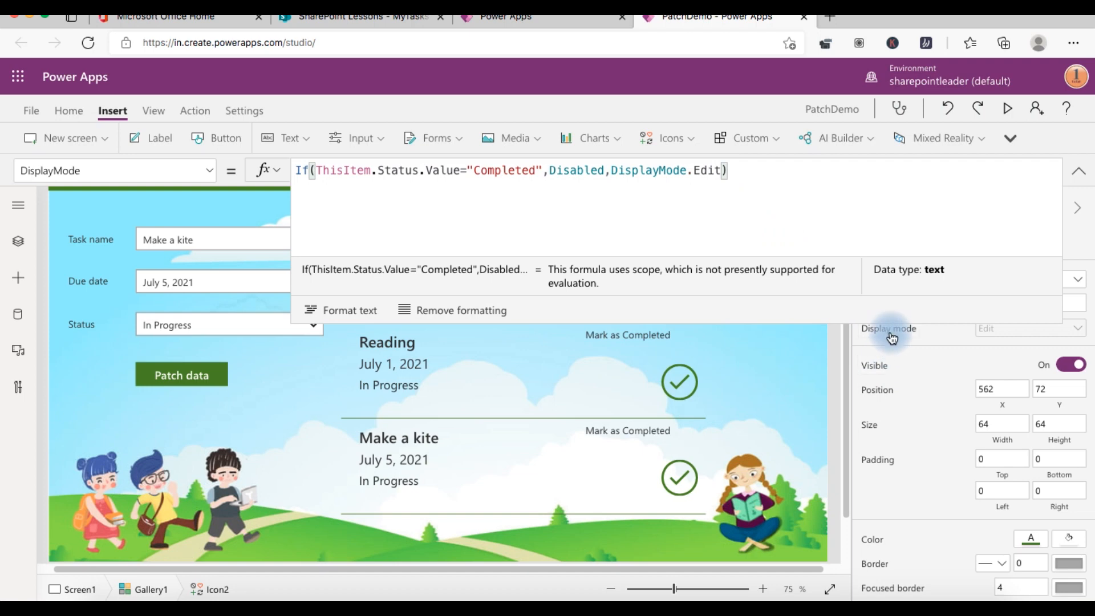
left_click_drag(887, 318, 845, 183)
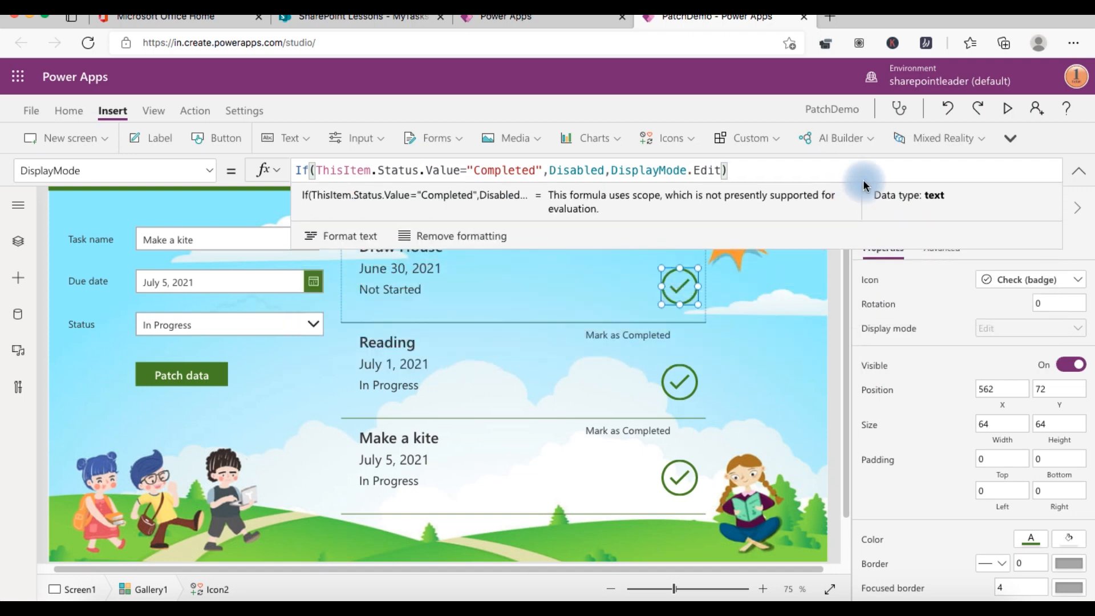
Preview the app, mark the Draw House task as completed with its check icon and highlight its status text
left_click(1008, 110)
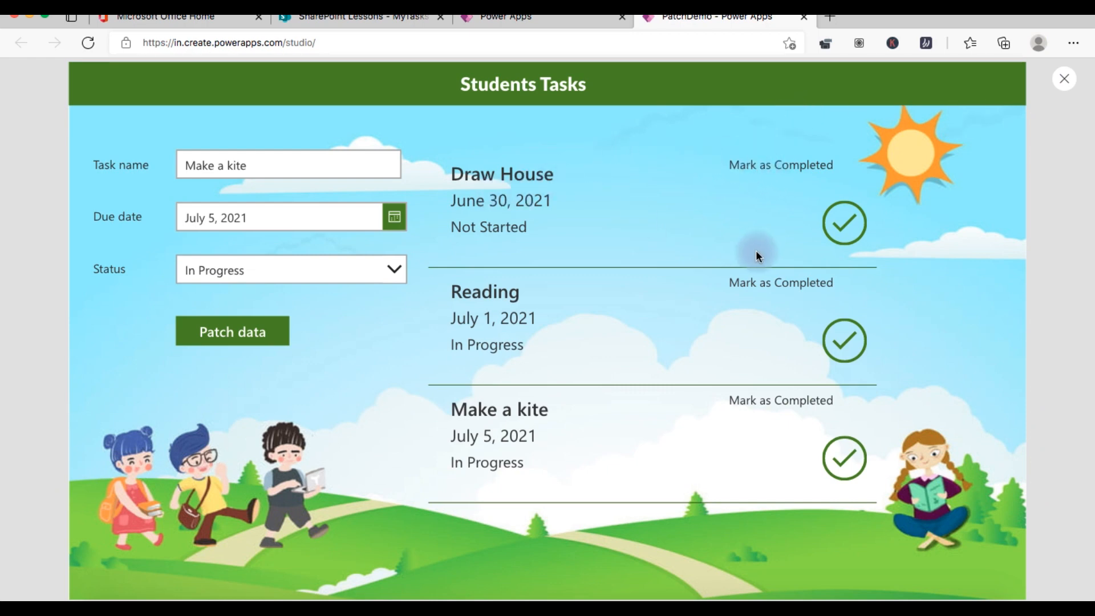
left_click(842, 228)
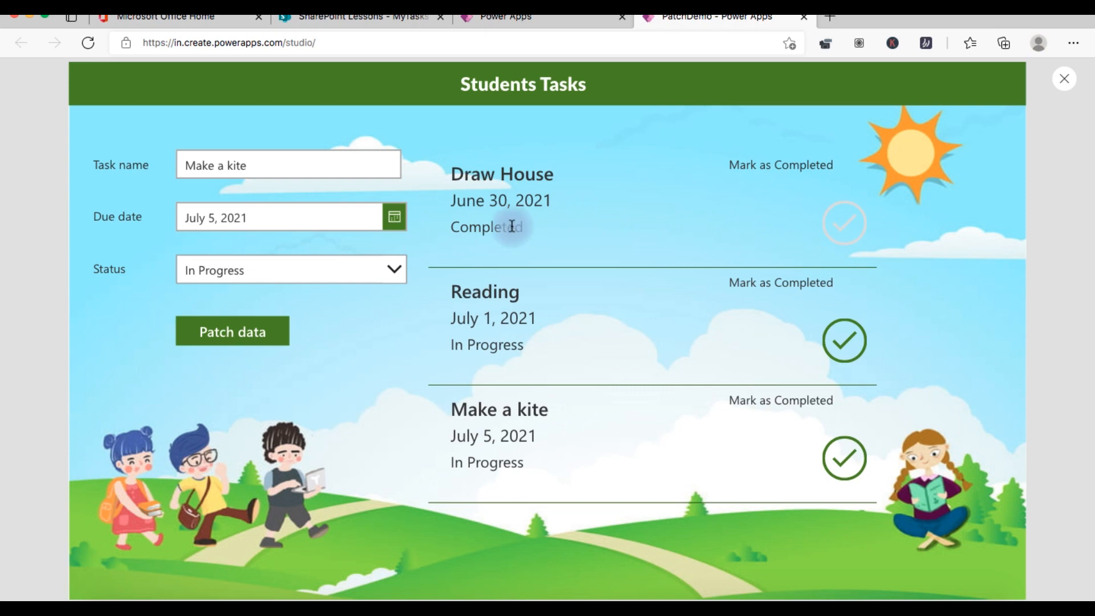
left_click_drag(460, 227, 534, 235)
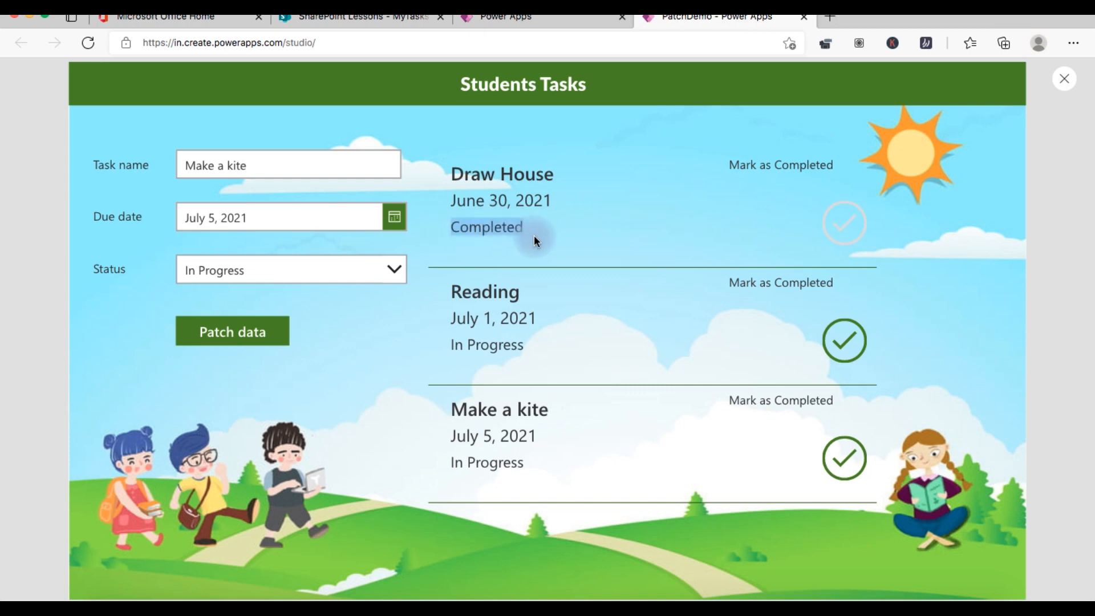
Check the Draw House task's status in the SharePoint MyTasks list and close the app preview
left_click(374, 18)
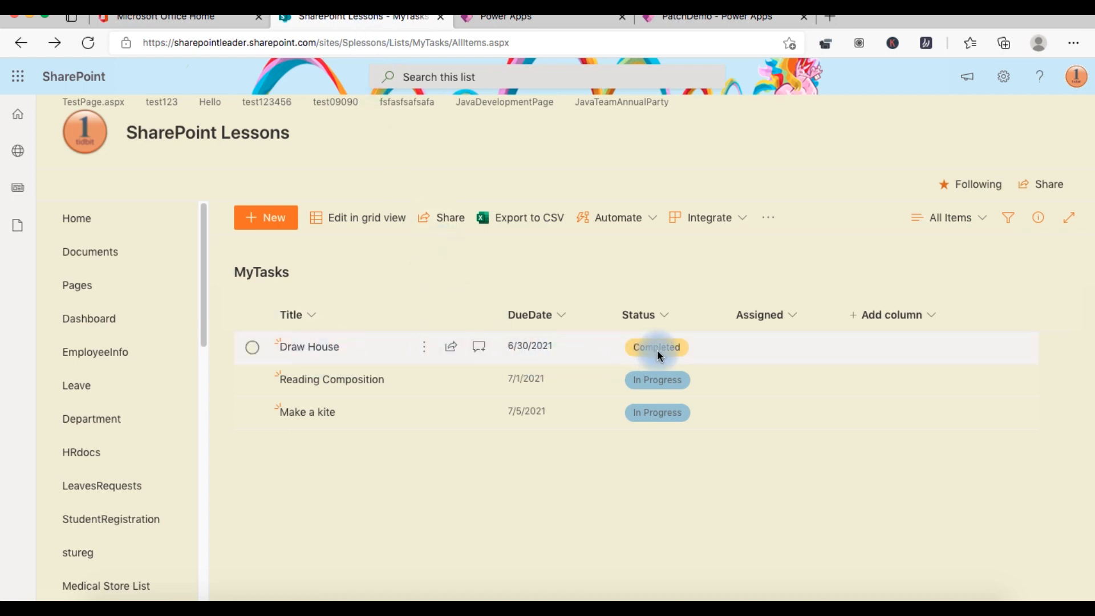
left_click(707, 18)
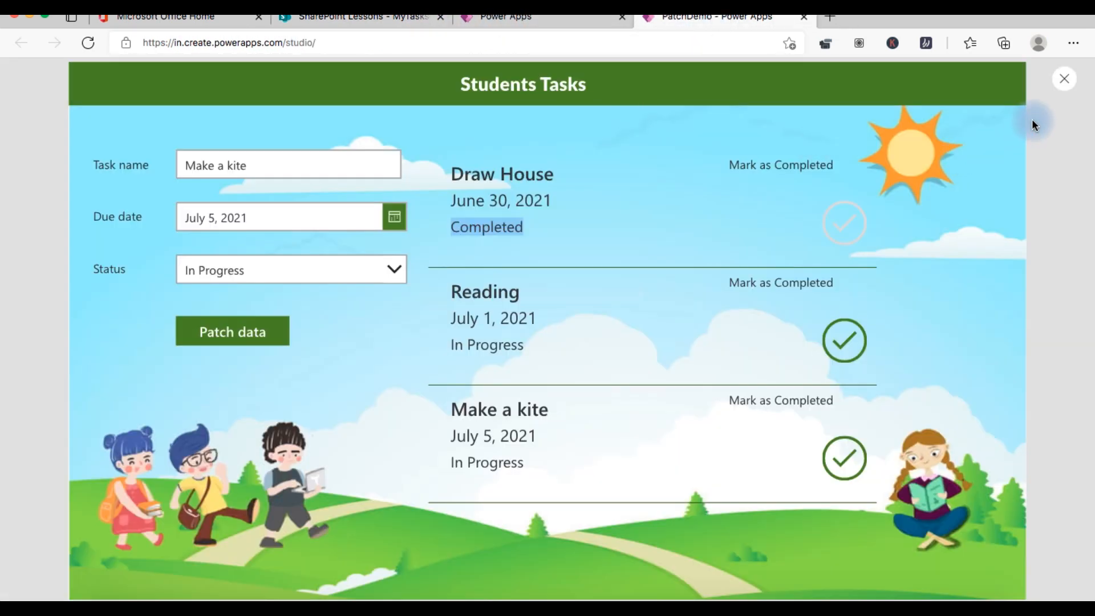
left_click(1064, 78)
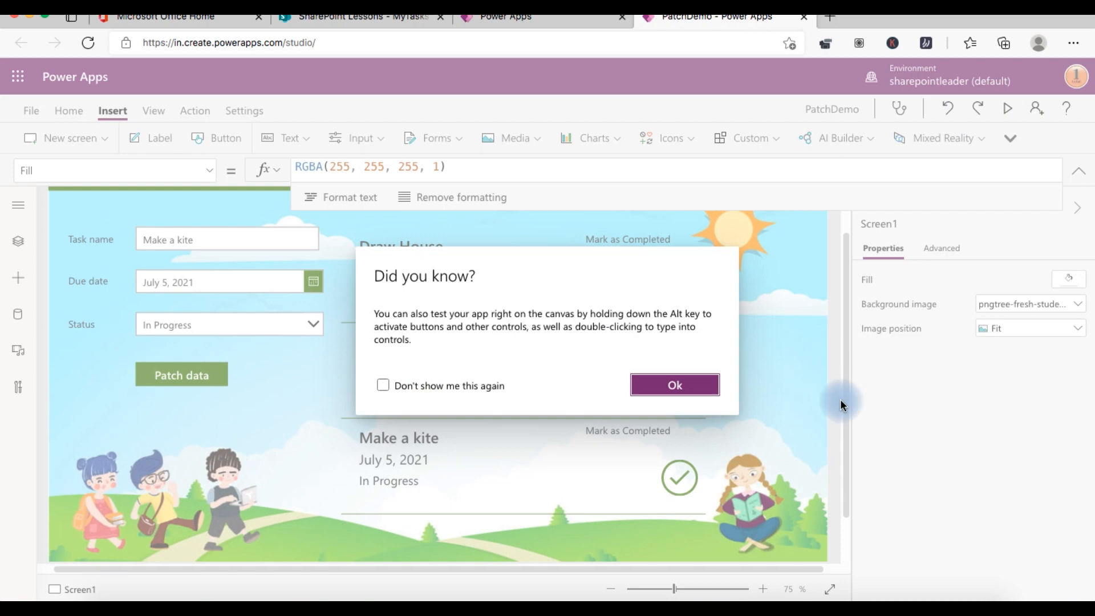
left_click(707, 385)
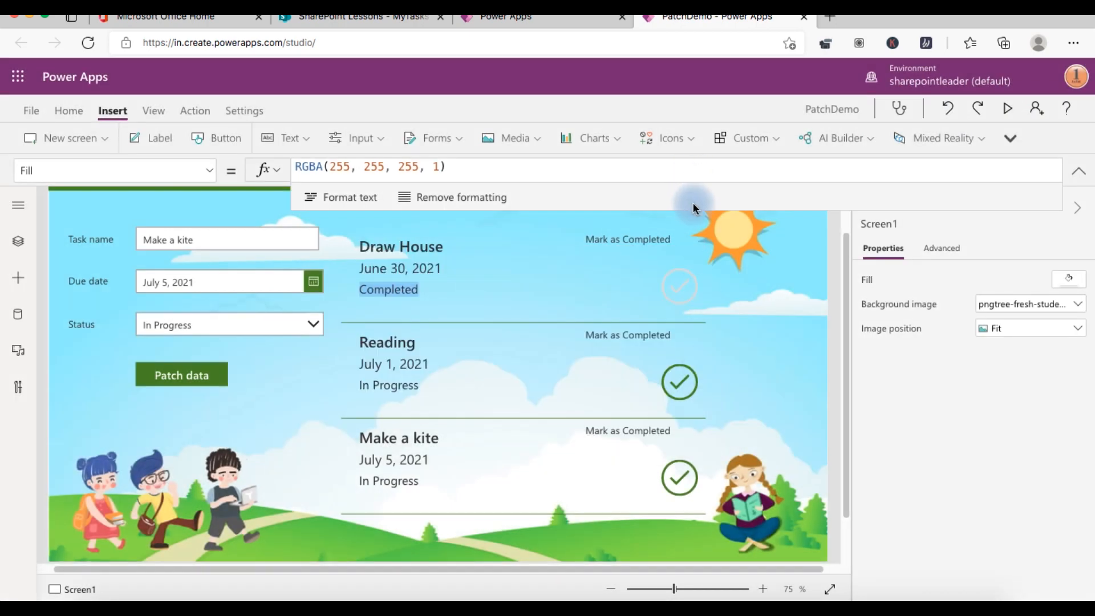
Review the check icon's OnSelect Patch formula, highlight its Status line and shrink the formula editor
left_click_drag(692, 203, 693, 233)
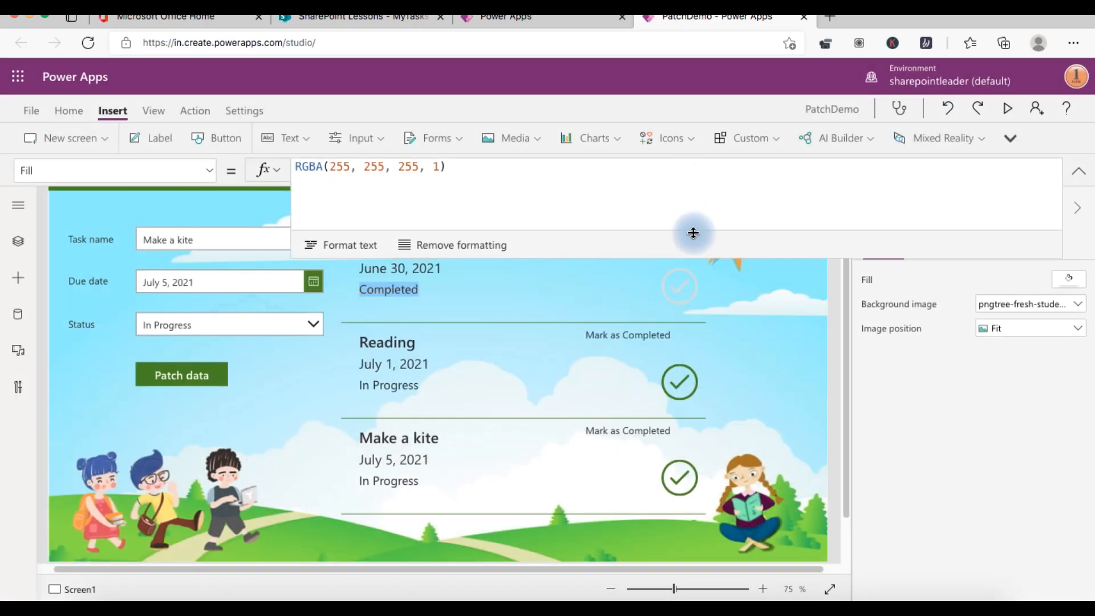
left_click(687, 286)
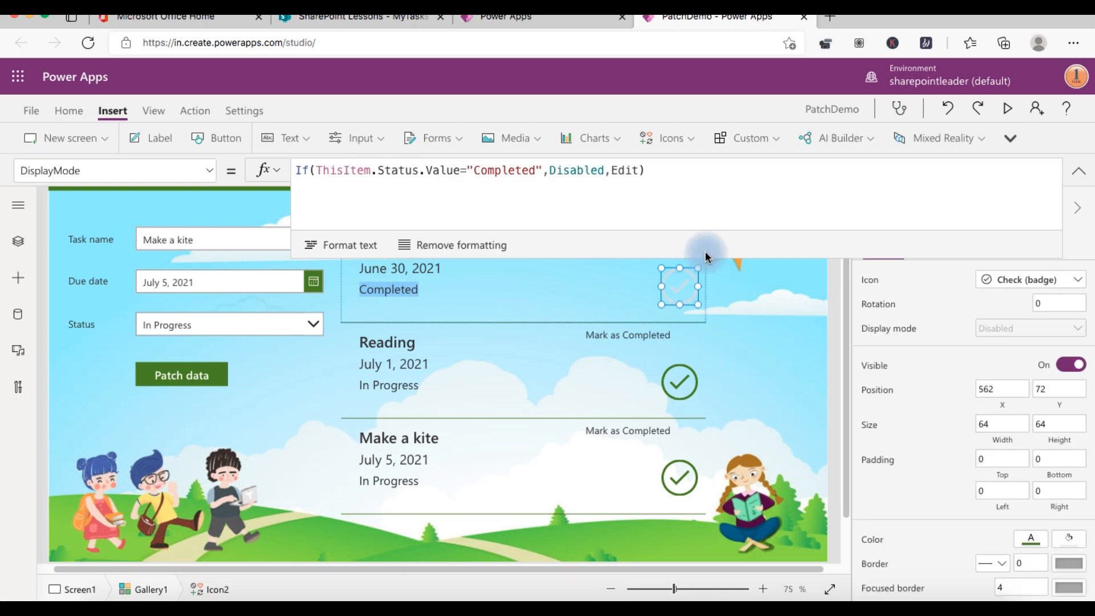
left_click(209, 170)
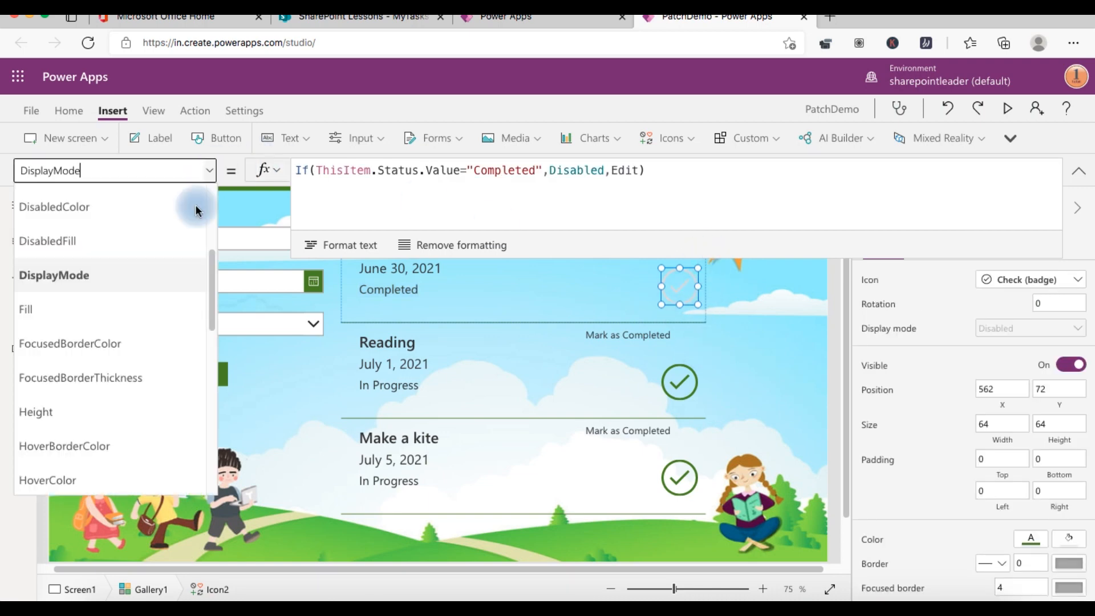
scroll(134, 330, "down", 3)
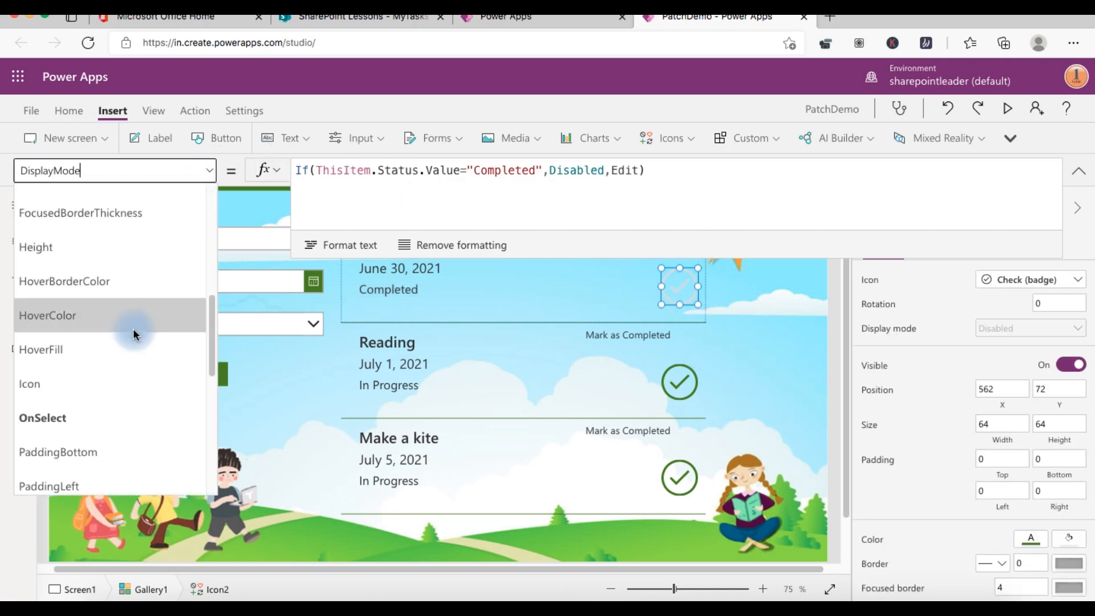
left_click(92, 422)
left_click_drag(717, 257, 712, 377)
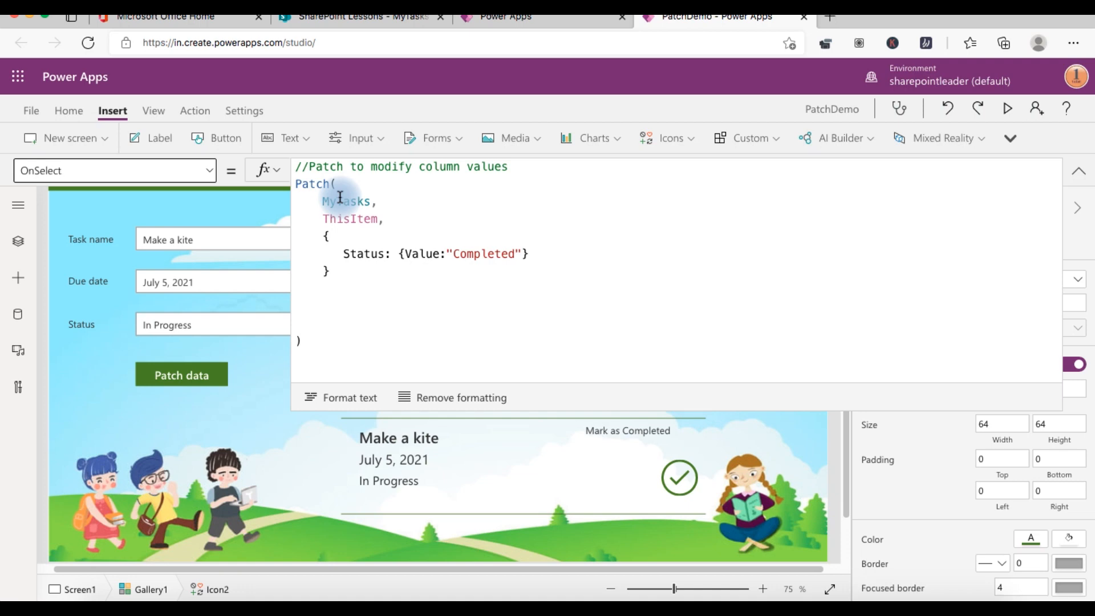
left_click_drag(344, 254, 540, 262)
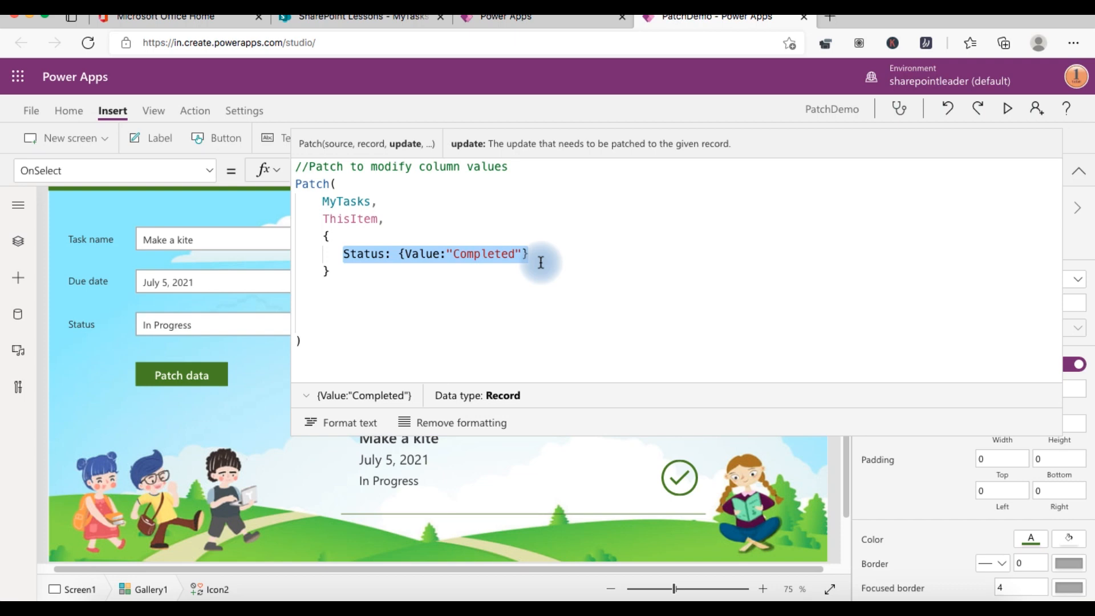
left_click_drag(875, 432, 820, 183)
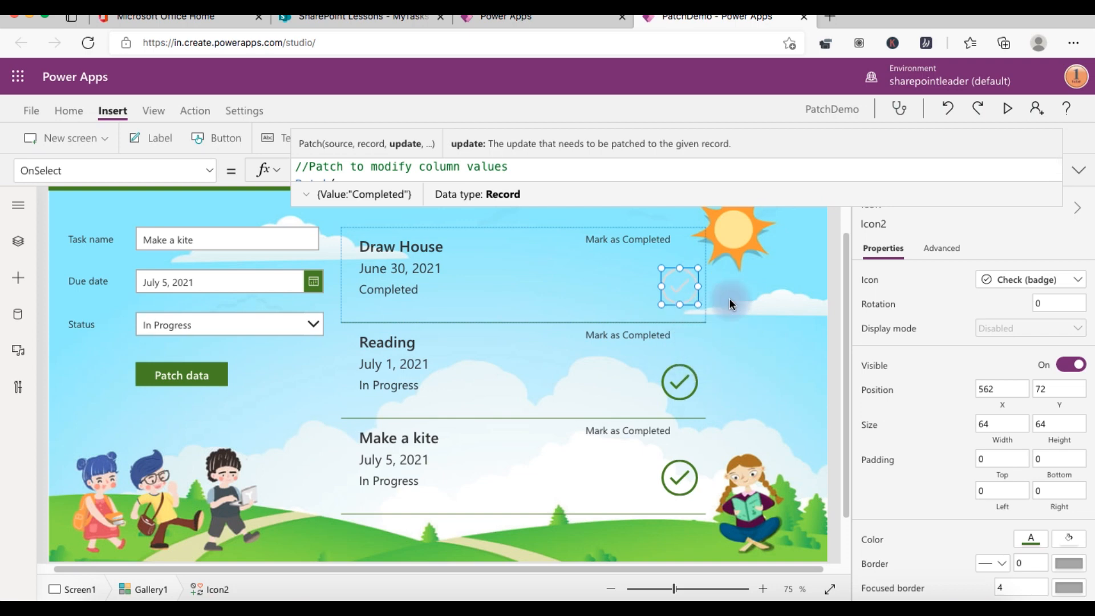
Extend the comment above the check icon's Patch formula with "- Single item Patch"
left_click_drag(705, 207, 757, 393)
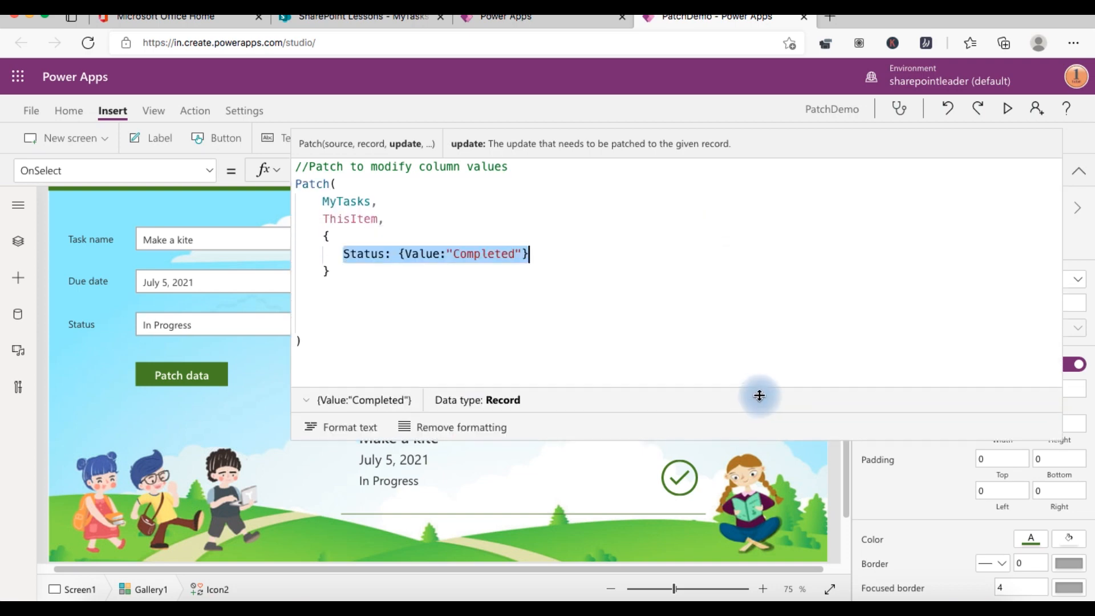
left_click(523, 170)
type("-")
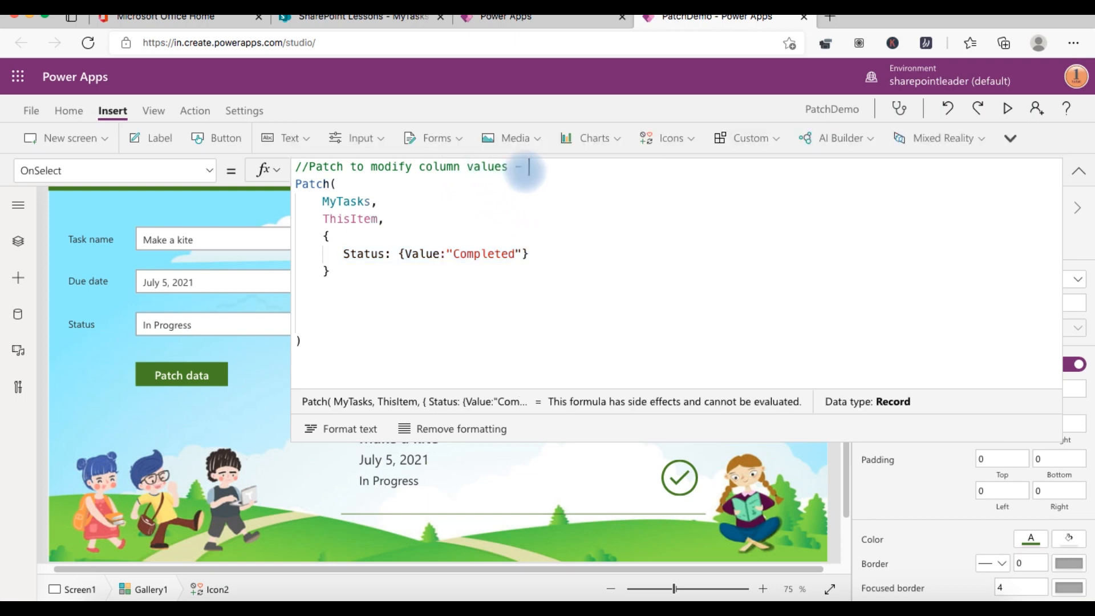
type(" Single")
type(" item p")
type("atch")
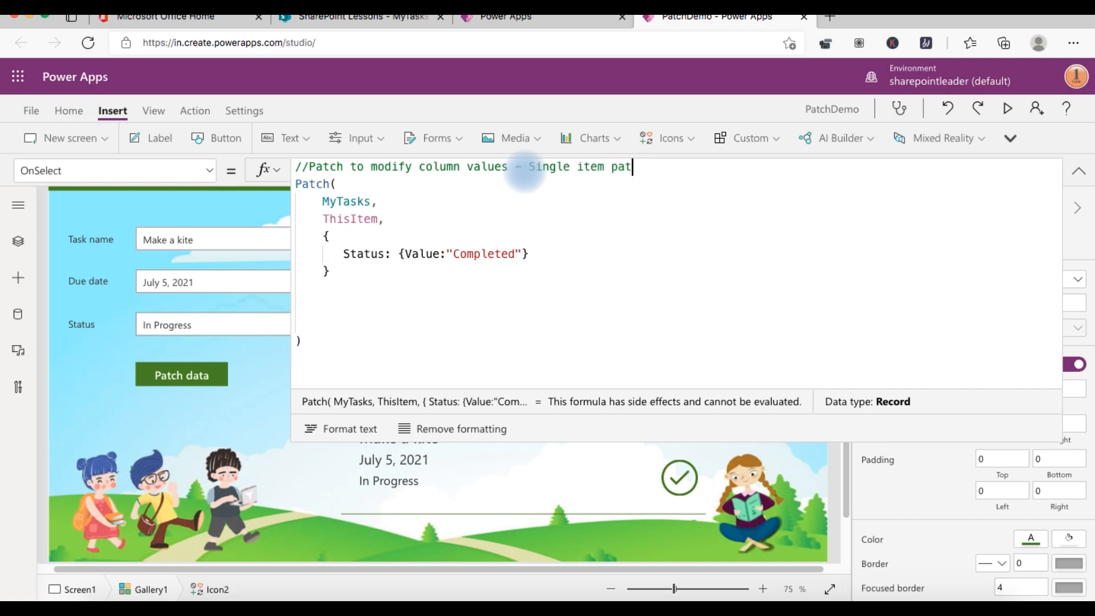
key("Left")
key("Left")
key("BackSpace")
type("P")
left_click_drag(809, 441, 753, 240)
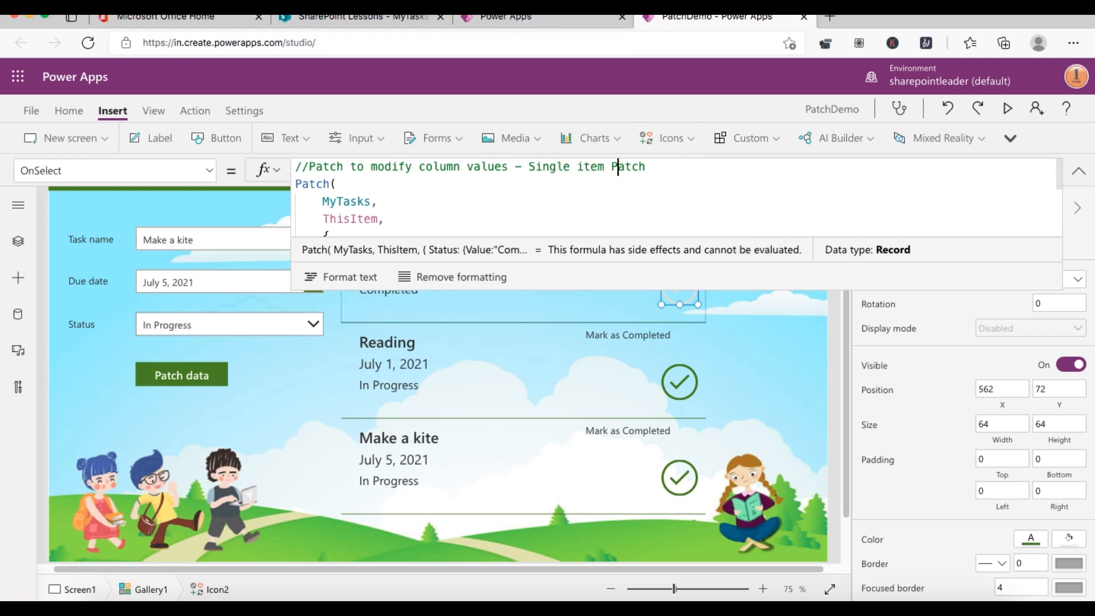
Switch to the SharePoint MyTasks list, set the Draw House item's Status to In Progress and save it
left_click(397, 22)
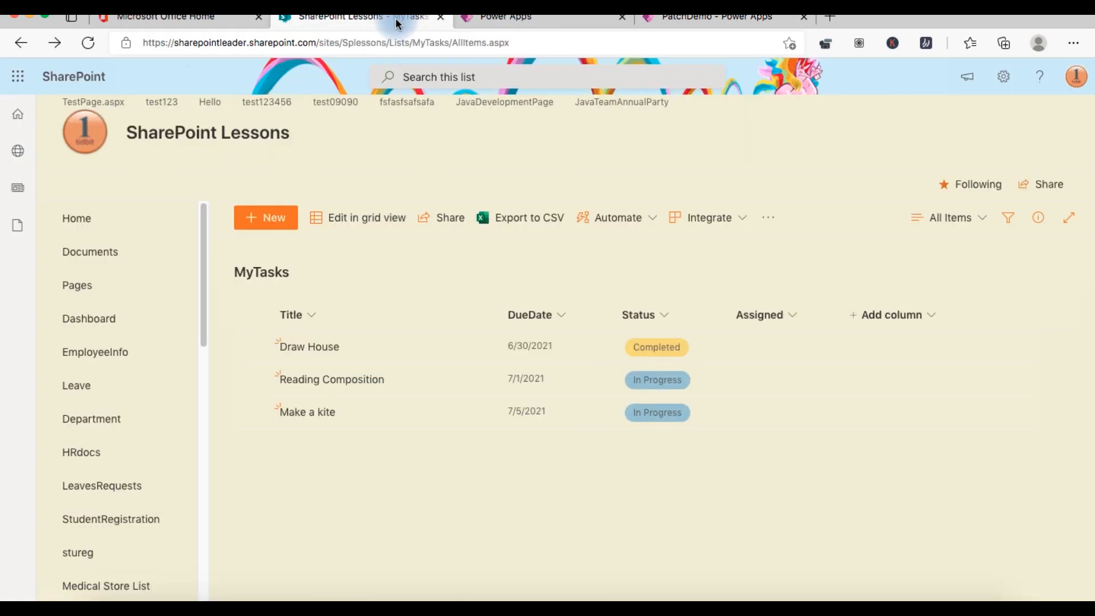
left_click(253, 347)
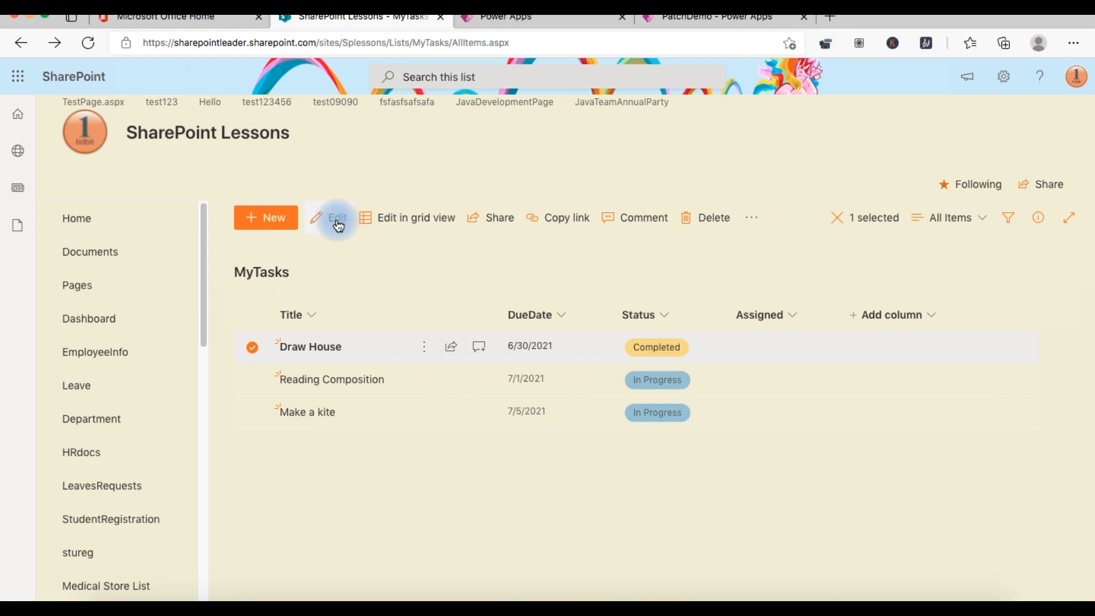
left_click(337, 219)
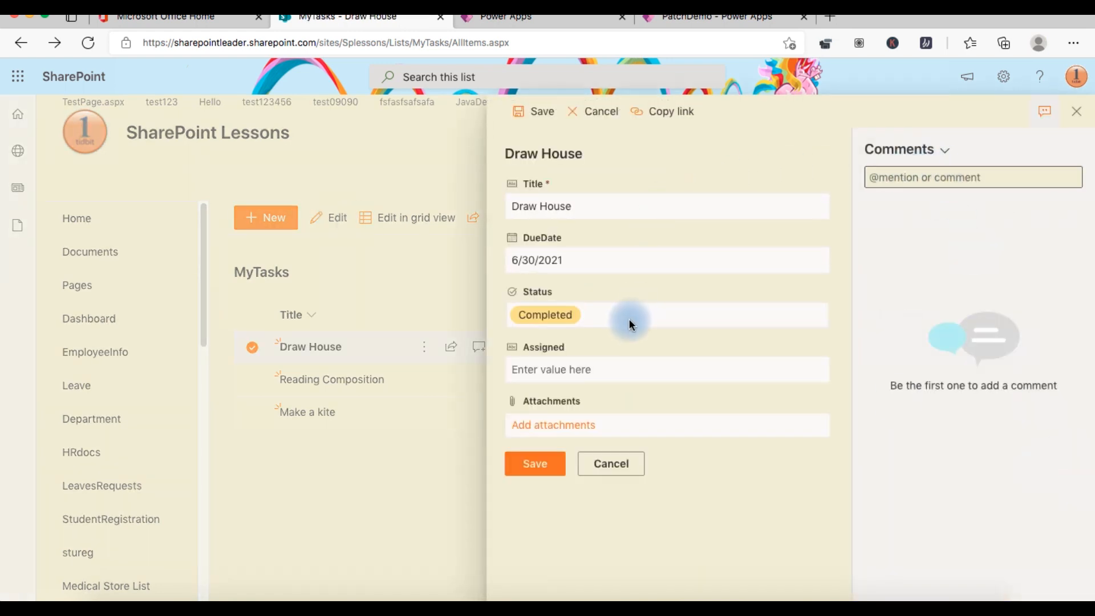
left_click(610, 320)
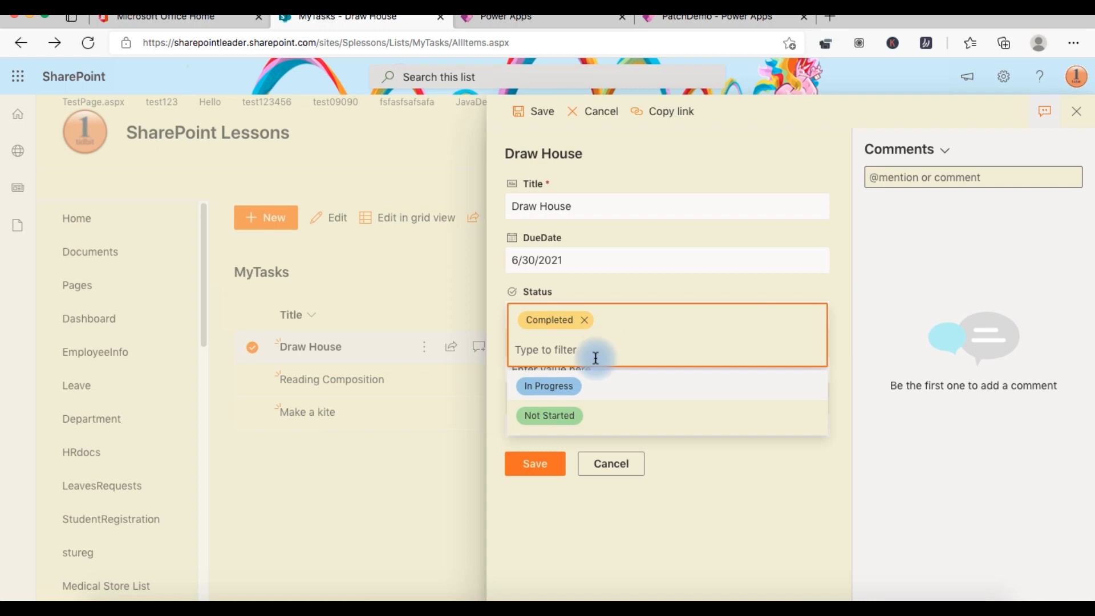
left_click(566, 386)
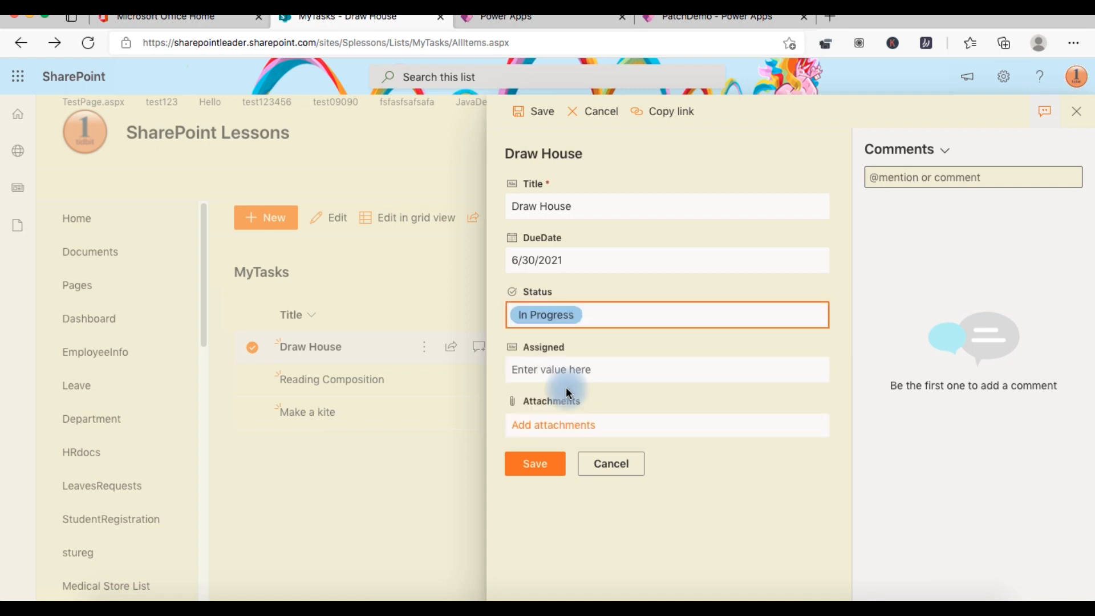
left_click(556, 464)
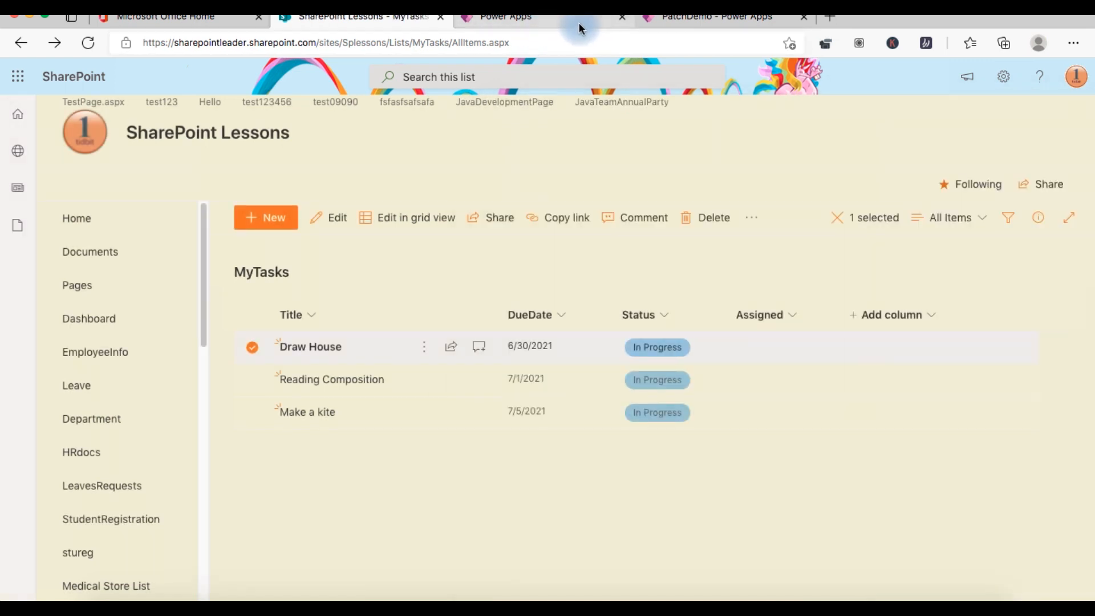
Return to the PatchDemo app in Power Apps and refresh its MyTasks data source
left_click(578, 22)
left_click(719, 24)
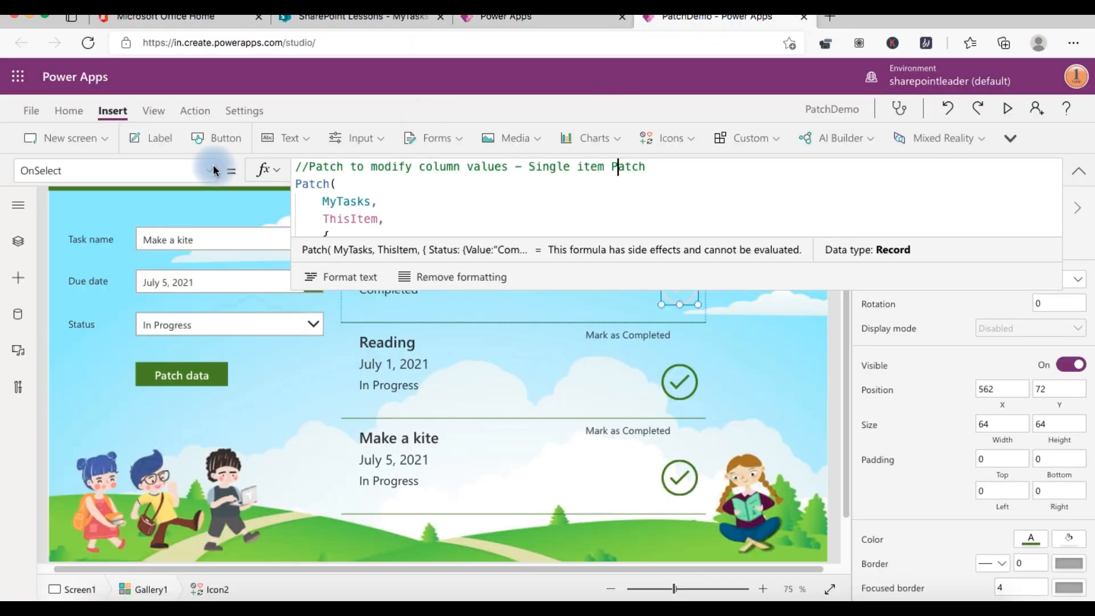
left_click(18, 314)
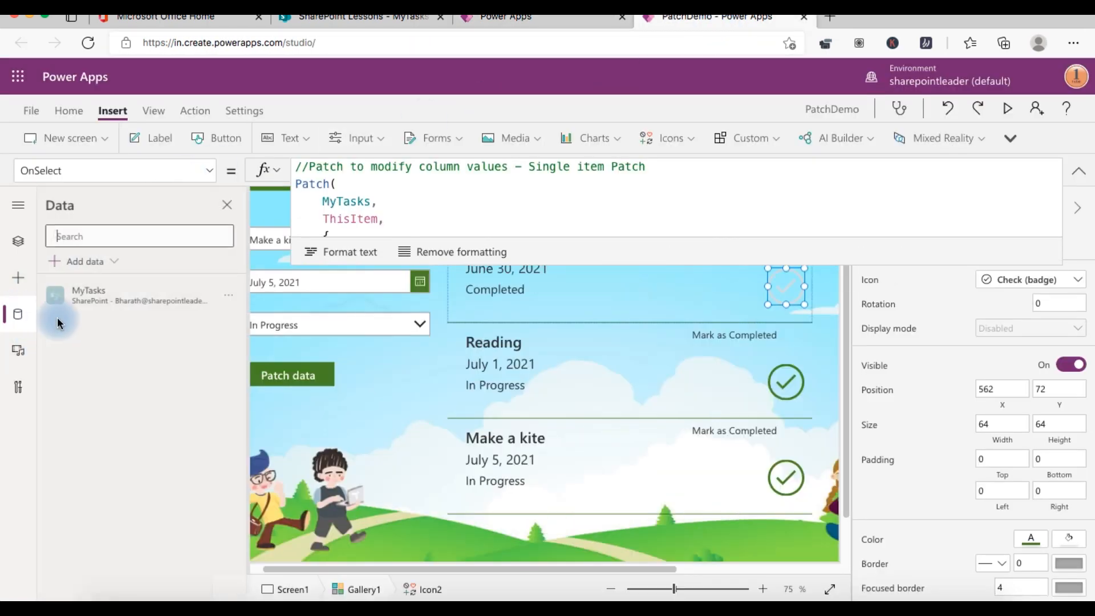
left_click(232, 295)
left_click(252, 349)
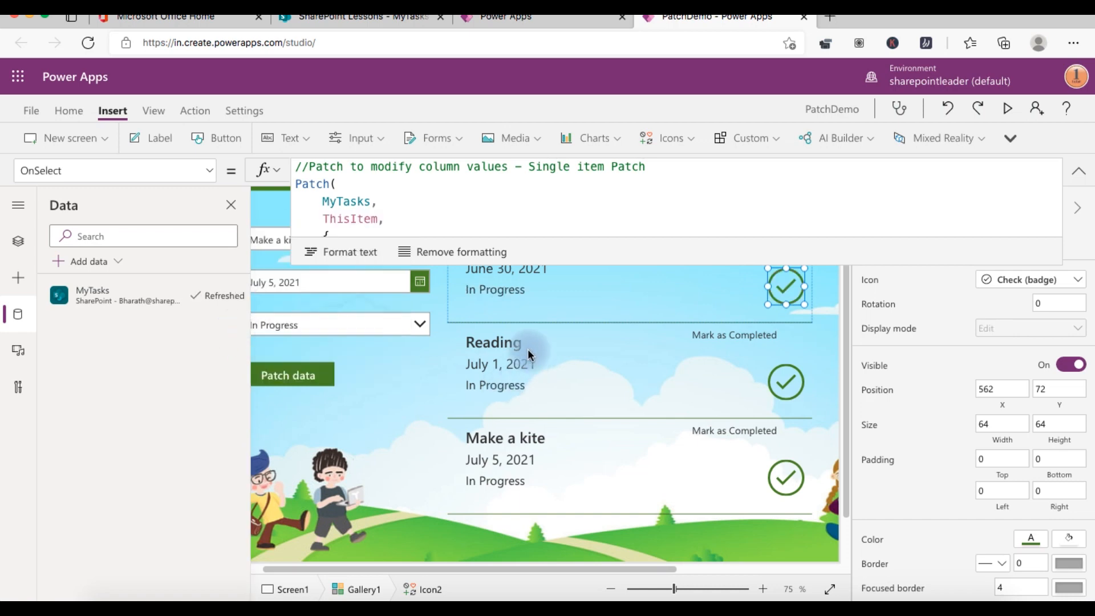
left_click_drag(677, 264, 644, 185)
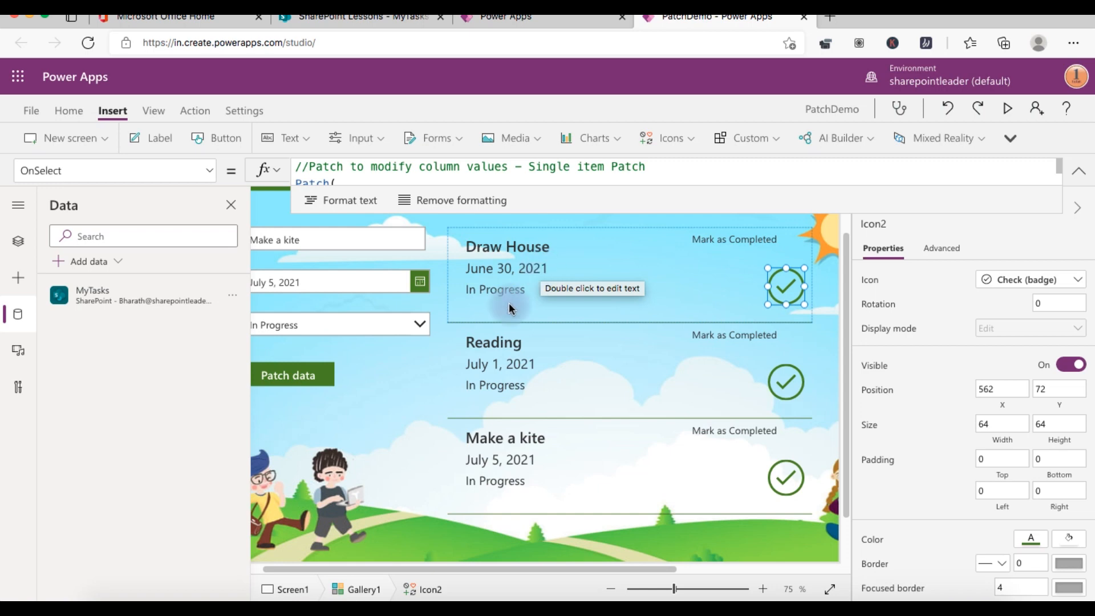
left_click(231, 205)
Insert a new button on Screen1 and place it above the task gallery at about X 540, Y 86
left_click(310, 399)
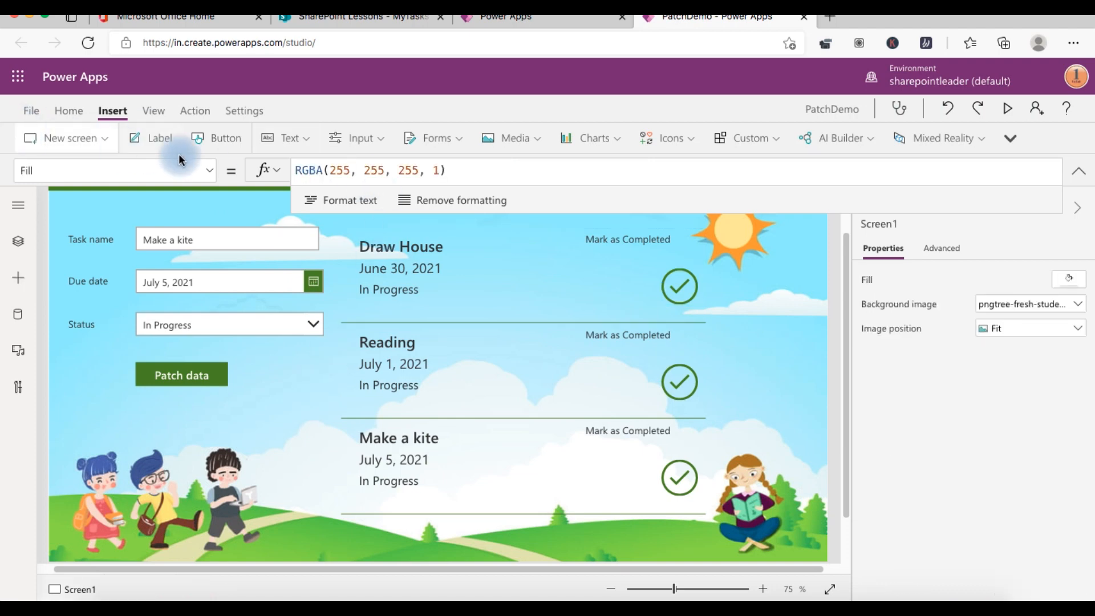
left_click(224, 136)
left_click_drag(146, 196, 416, 546)
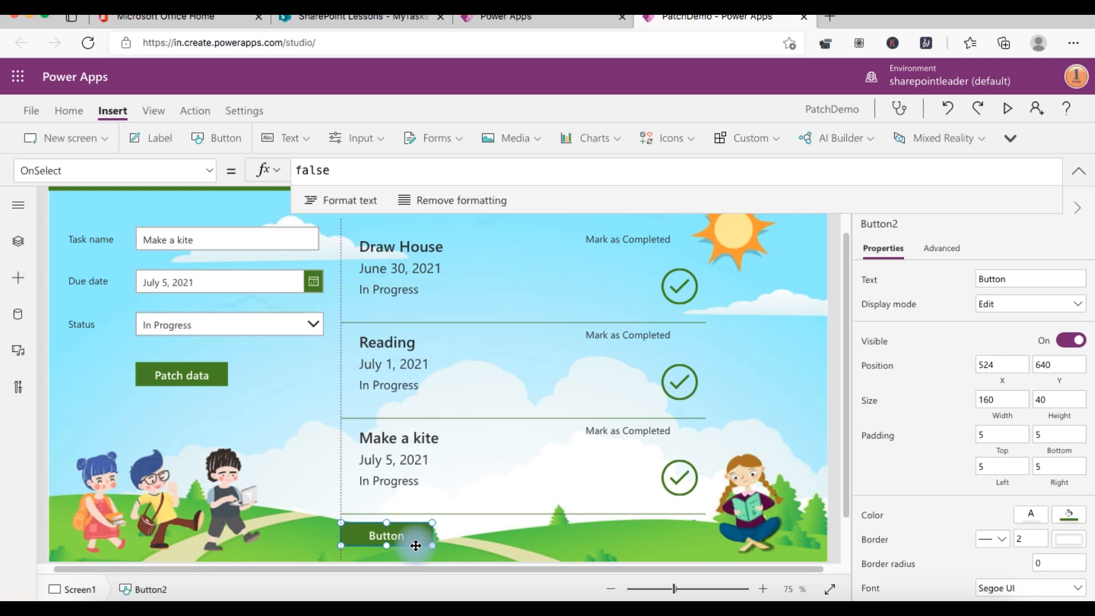
scroll(474, 430, "up", 1)
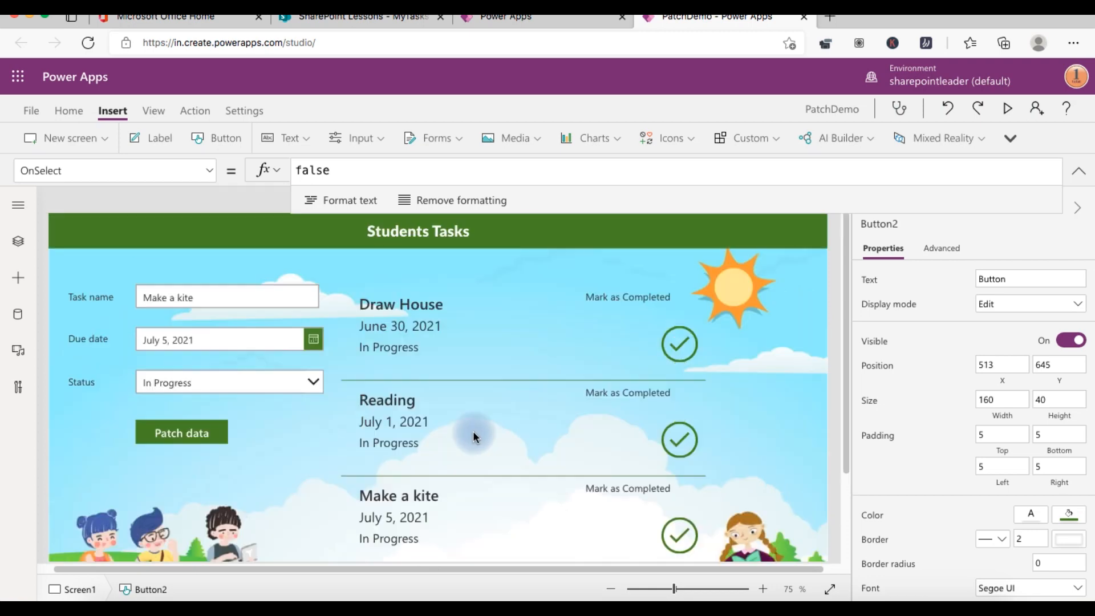
scroll(473, 430, "down", 2)
left_click_drag(411, 473, 805, 300)
scroll(611, 340, "up", 2)
left_click_drag(807, 415, 427, 277)
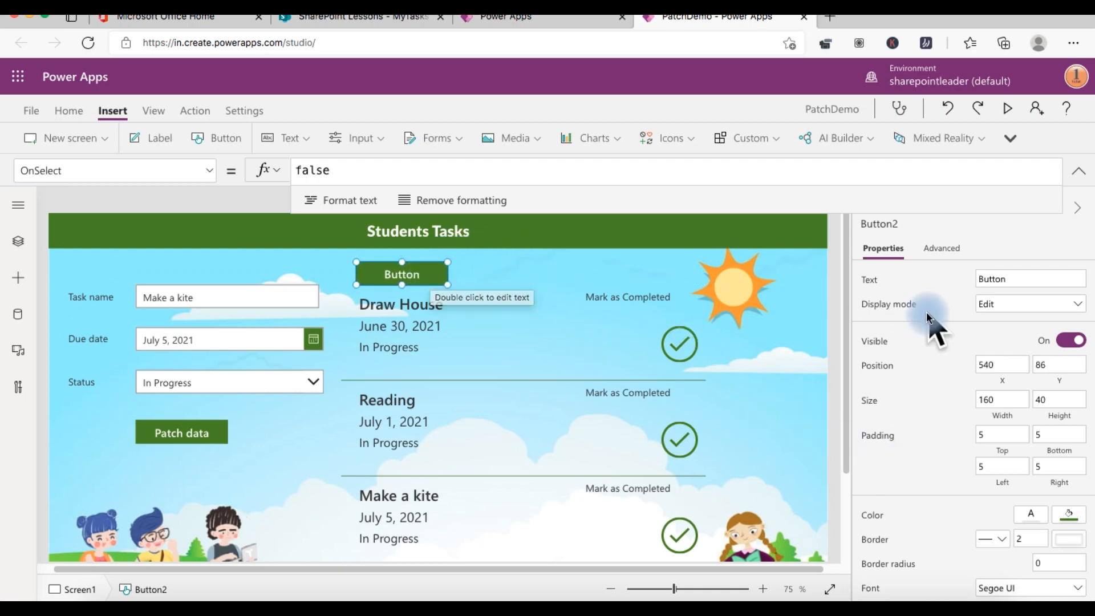
Set the new button's text to "Patch All data"
left_click(1029, 277)
type("patch All data")
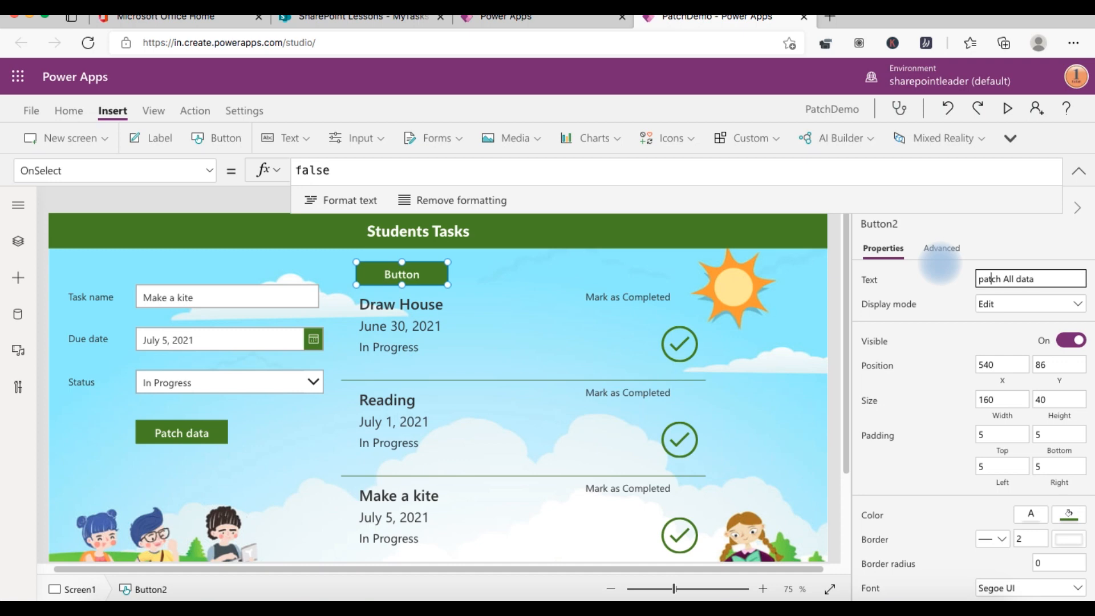
key("BackSpace")
type("P")
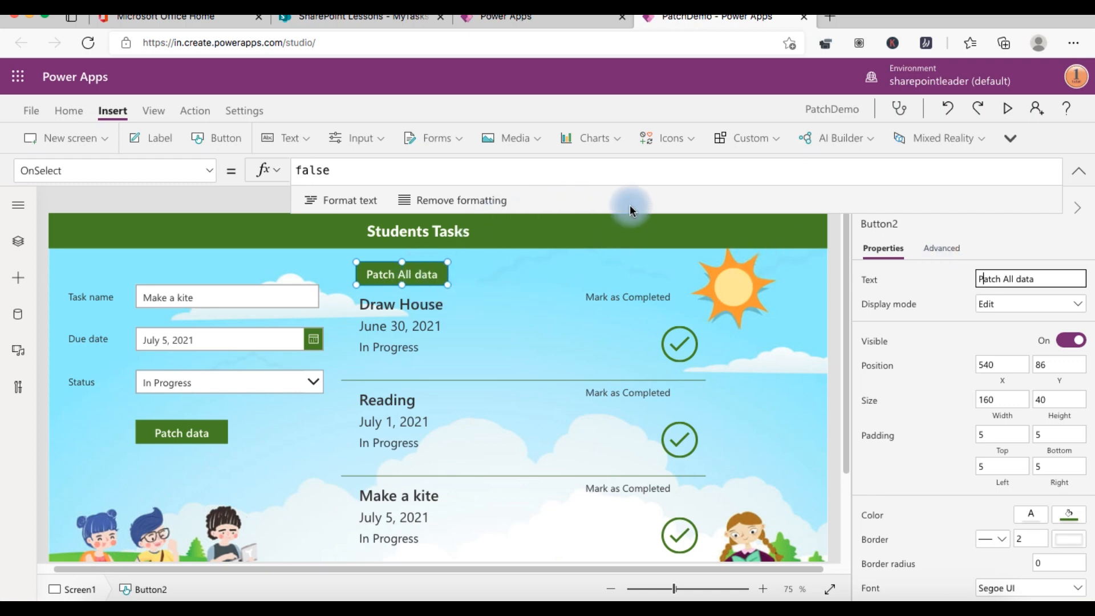
Replace the Patch All data button's OnSelect formula with the comment //Patch All the data at a time
left_click_drag(628, 211, 645, 403)
left_click_drag(339, 173, 293, 170)
key("BackSpace")
key("BackSpace")
key("BackSpace")
key("BackSpace")
key("BackSpace")
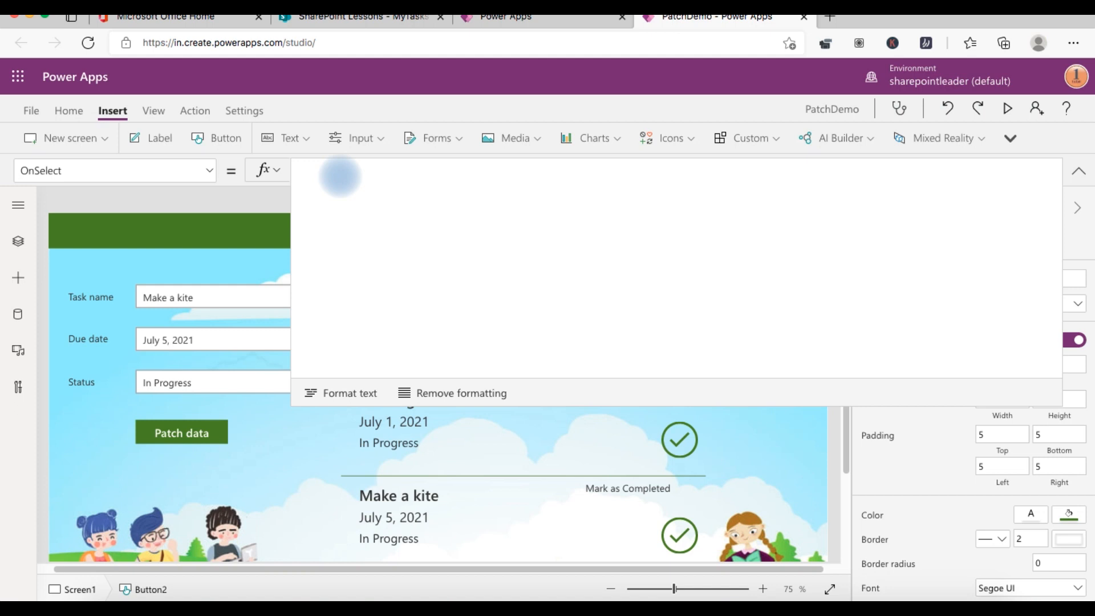
type("//Patch")
type("All the data")
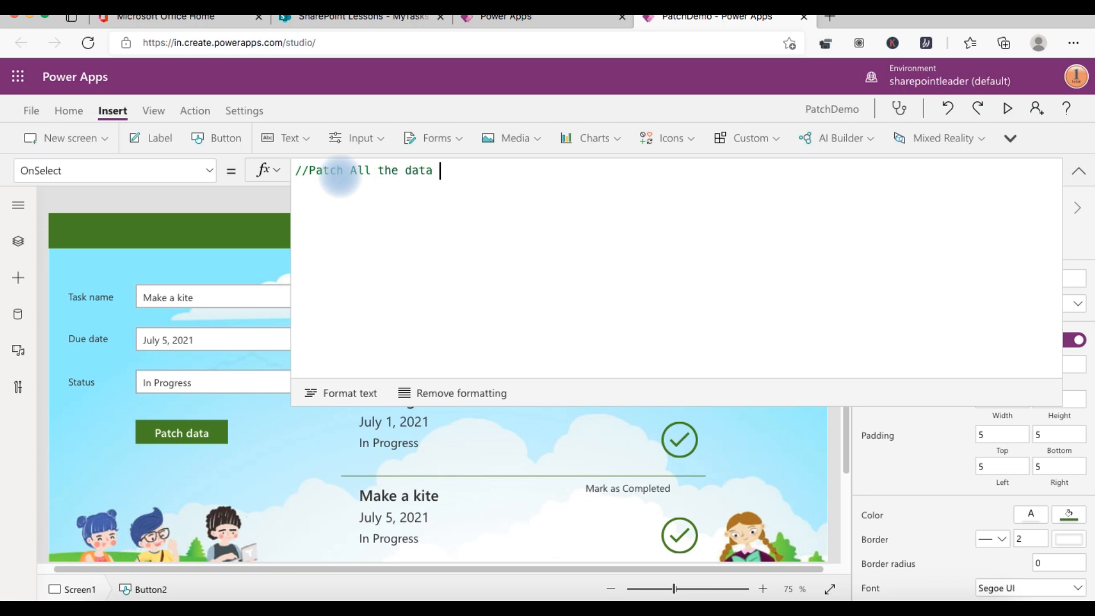
type(" at a time")
Below the comment in the Patch All data button's OnSelect formula, start a ForAll function with Gallery1.AllItems as its source
key("Return")
key("Return")
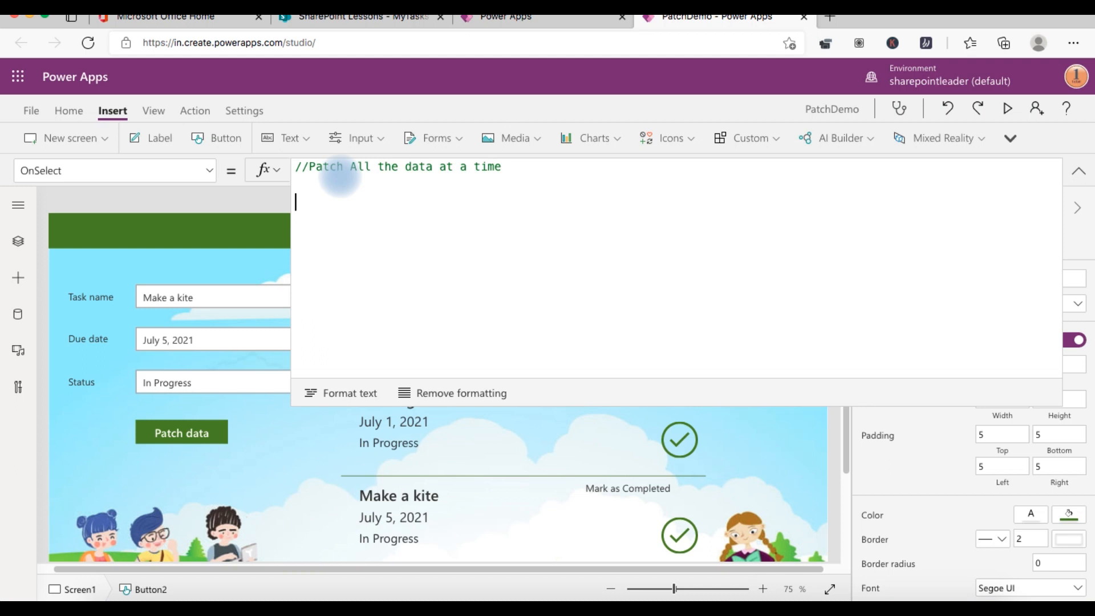
type("For")
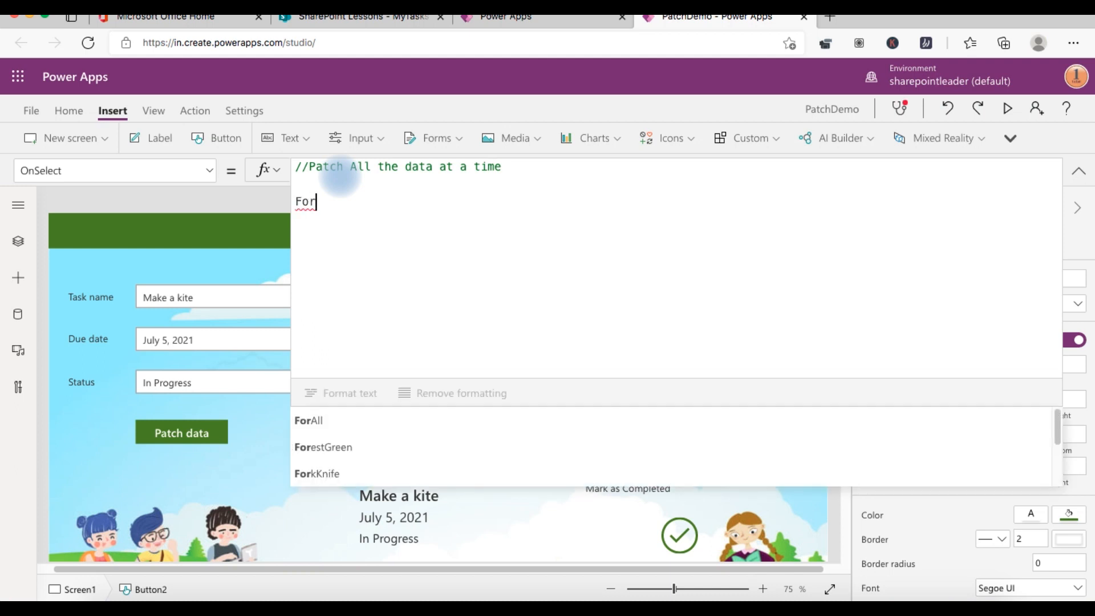
left_click(395, 420)
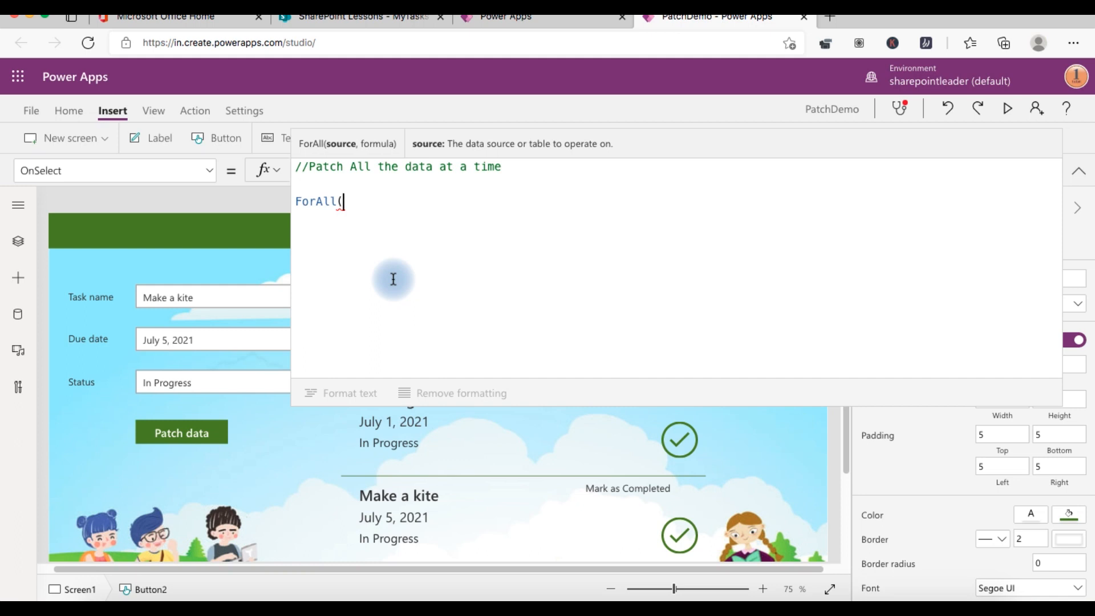
type("Gallery")
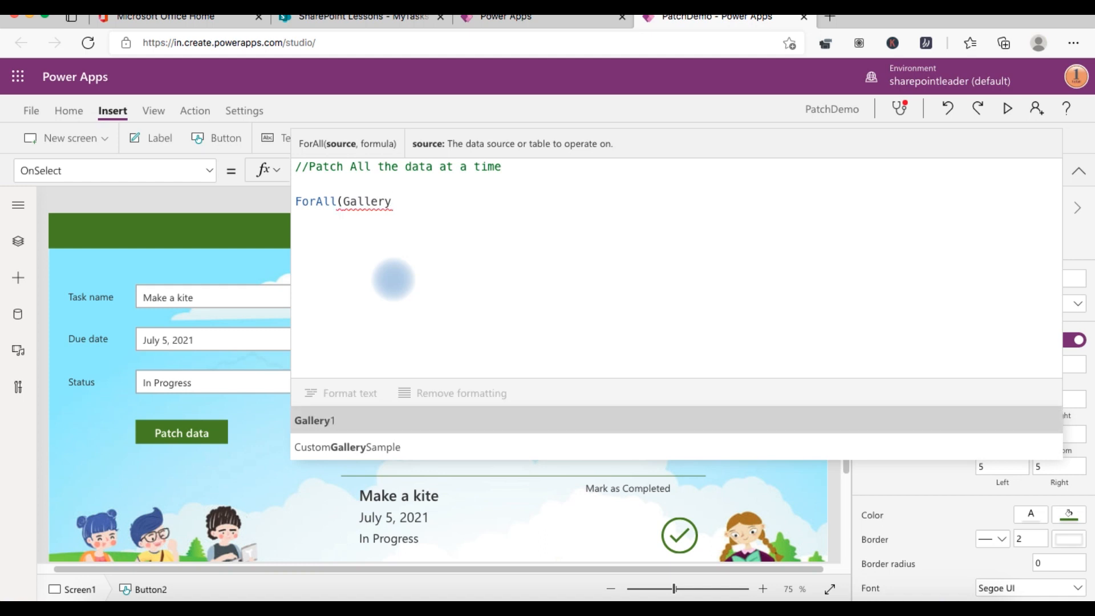
key("Tab")
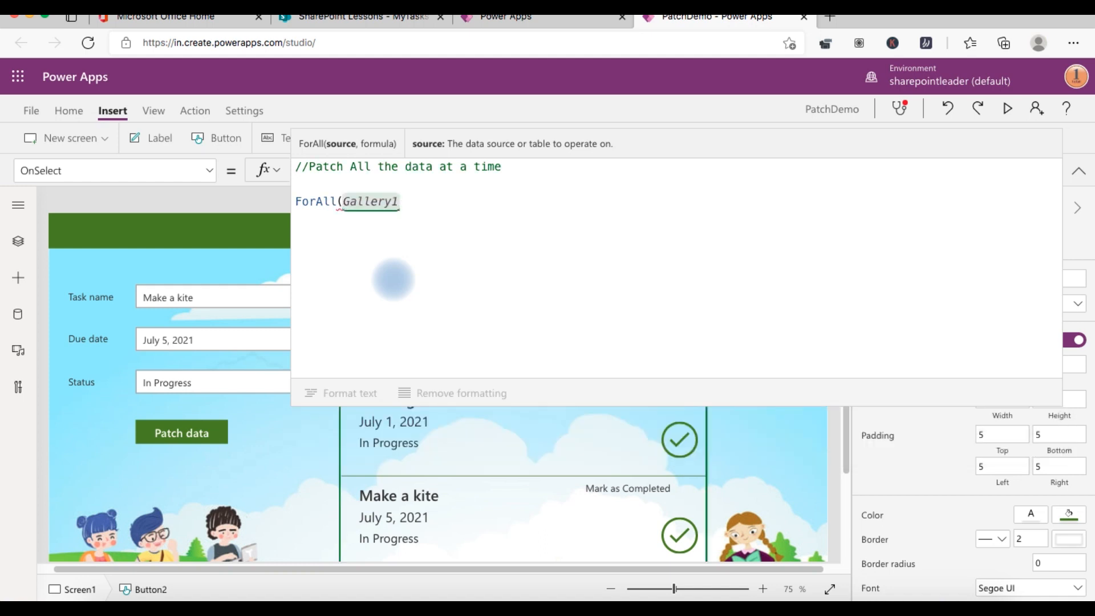
type(".all")
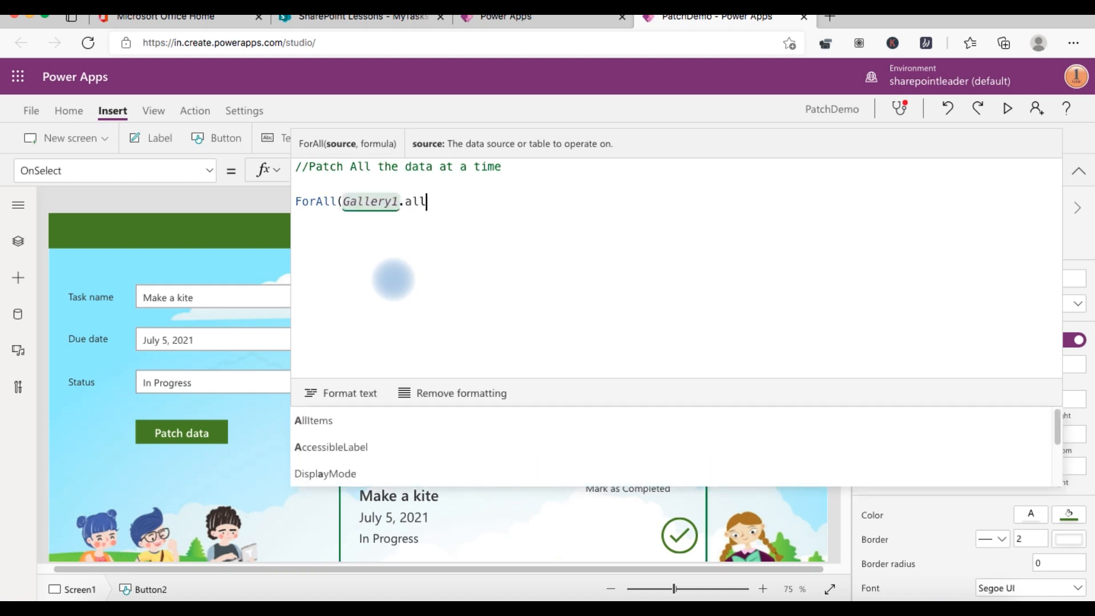
key("Tab")
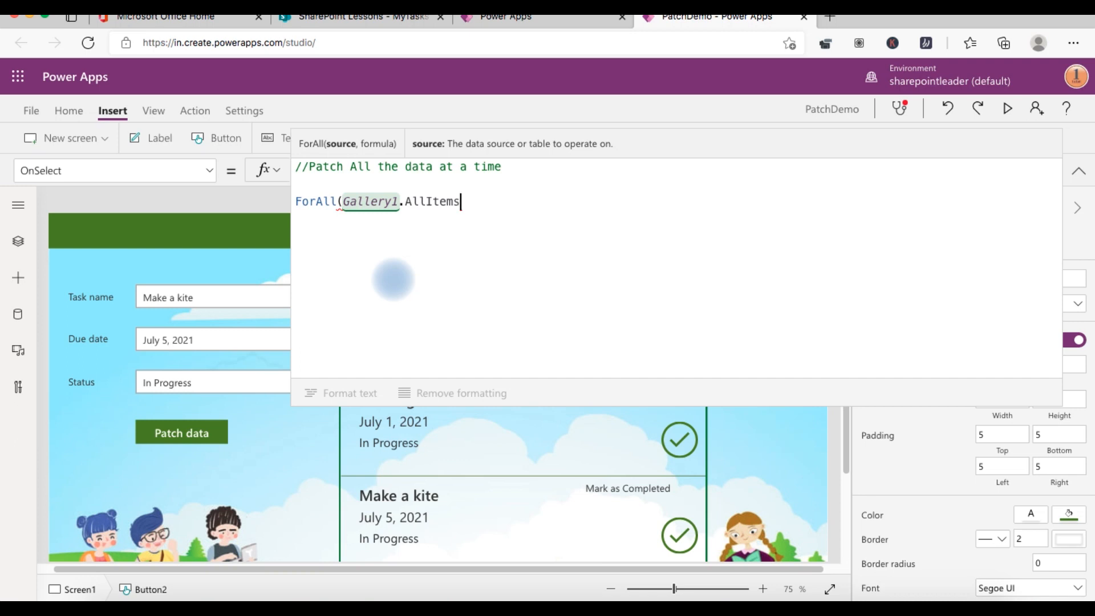
type(",")
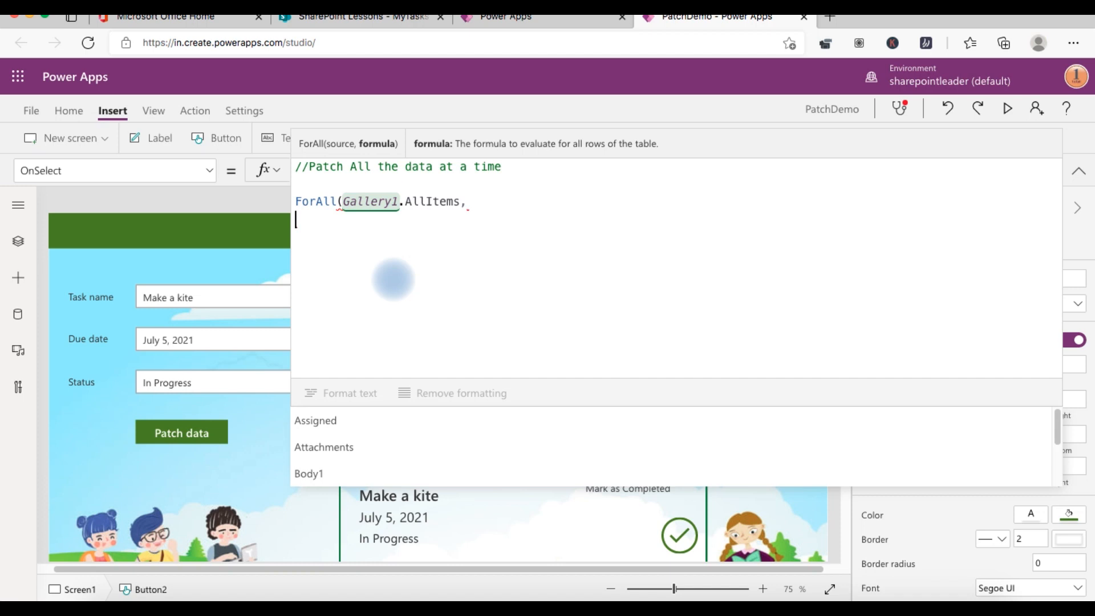
Leave blank lines inside the ForAll function for its inner formula and close it with a parenthesis
key("shift+Return")
key("shift+Return")
key("shift+Return")
key("shift+Return")
type(")")
key("Up")
key("Up")
Nest a Patch function inside ForAll, with its own closing parenthesis and MyTasks as the data source
type("P")
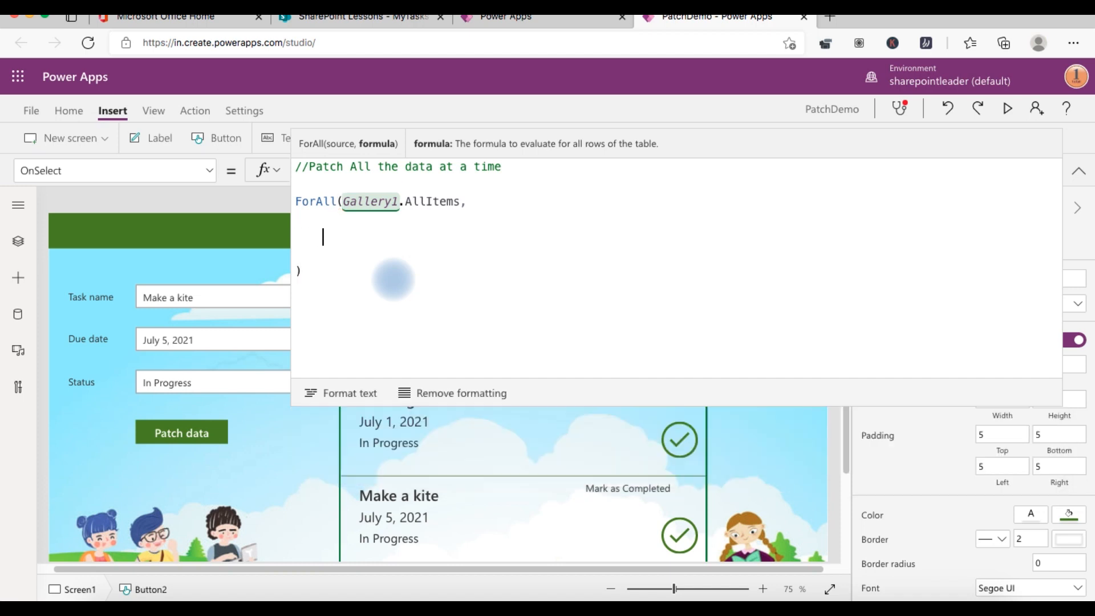
type("at")
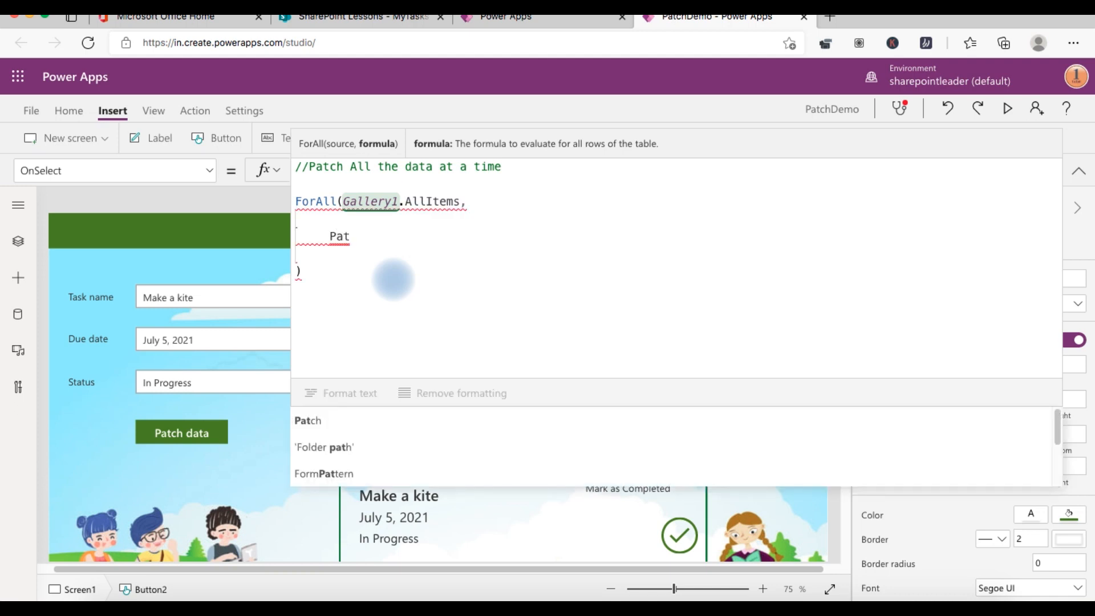
left_click(387, 423)
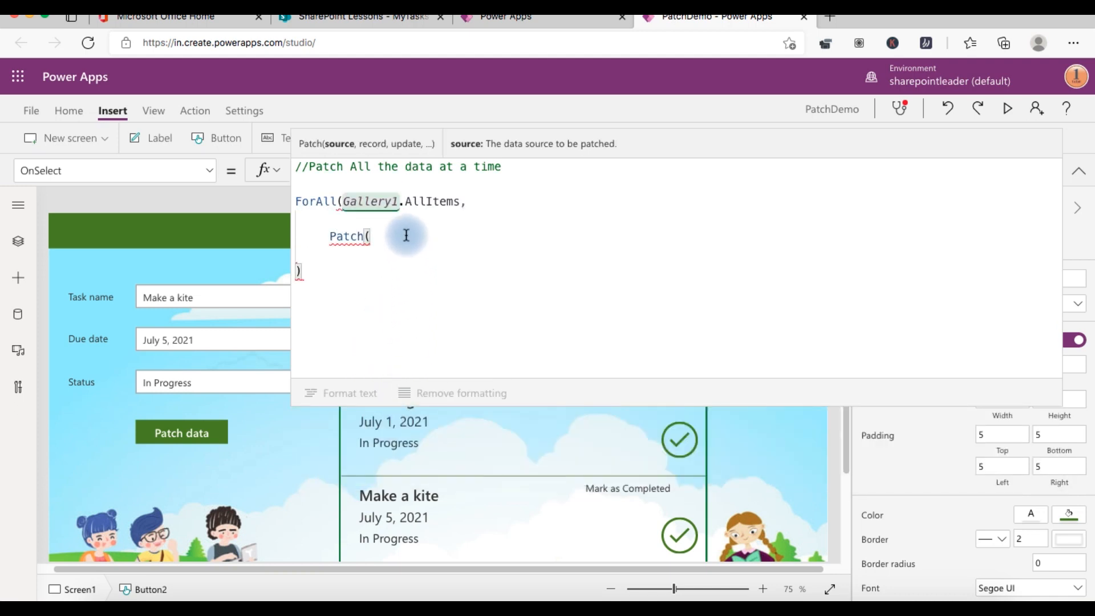
key("Return")
key("Return")
key("Return")
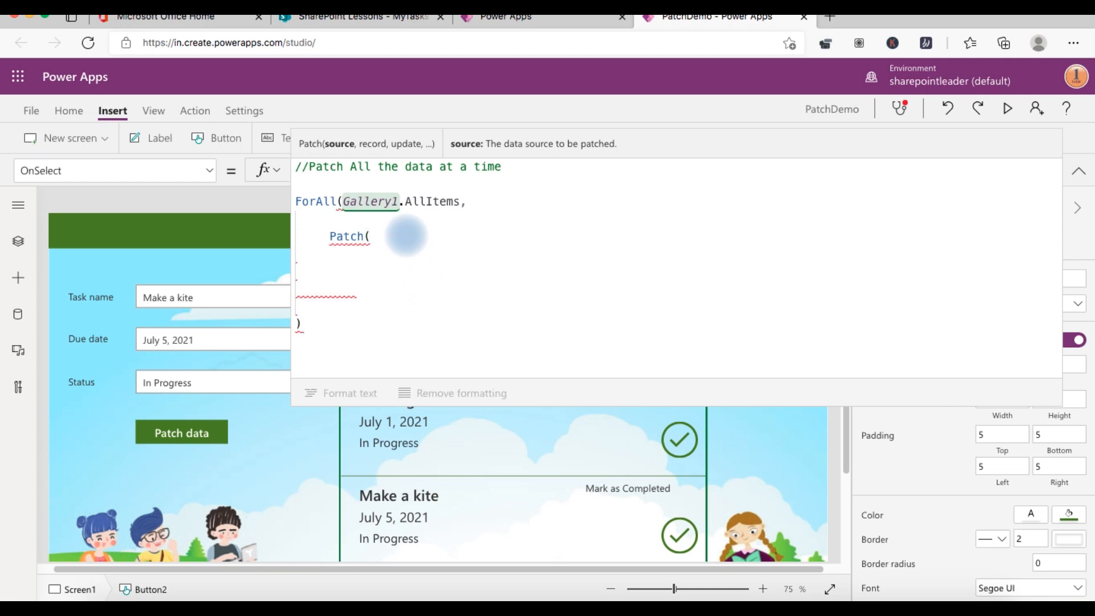
type(")")
left_click(413, 234)
type("my")
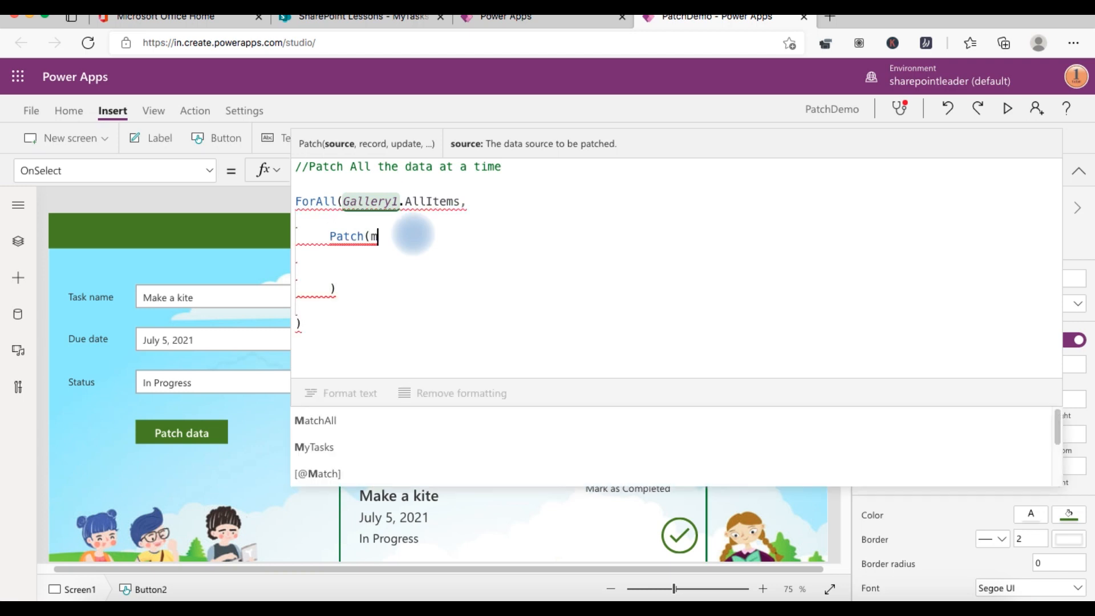
left_click(464, 422)
type(",")
Add an empty record in curly braces on its own lines as the Patch function's next argument
key("shift+Return")
type("{")
key("shift+Return")
key("shift+Return")
key("shift+Return")
key("shift+Return")
type("}")
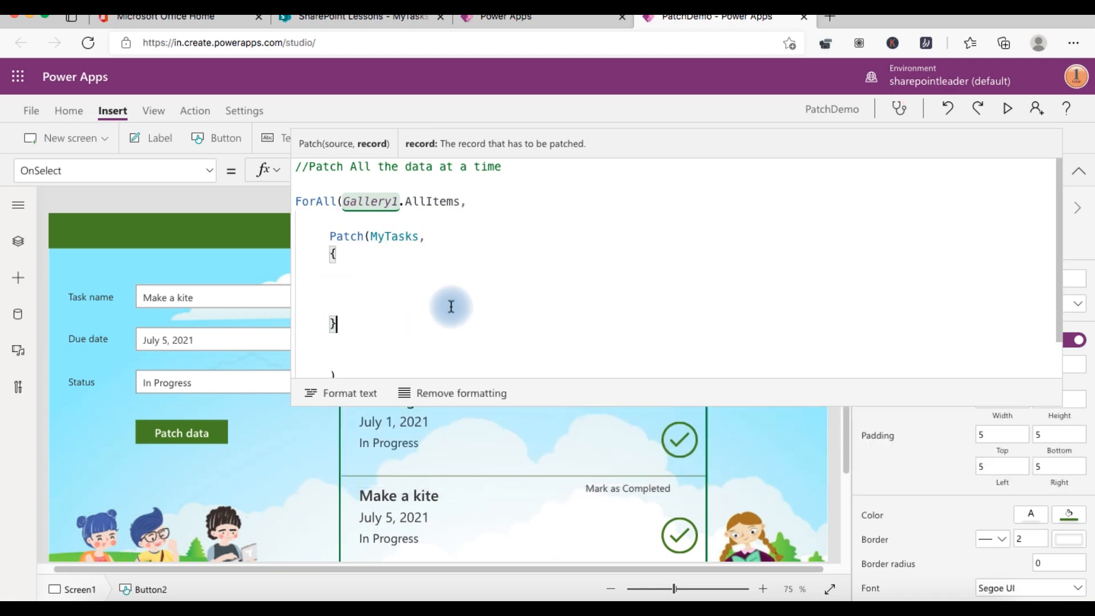
Set the record's ID field to ThisRecord.ID, ending with a comma and a new line
left_click(390, 276)
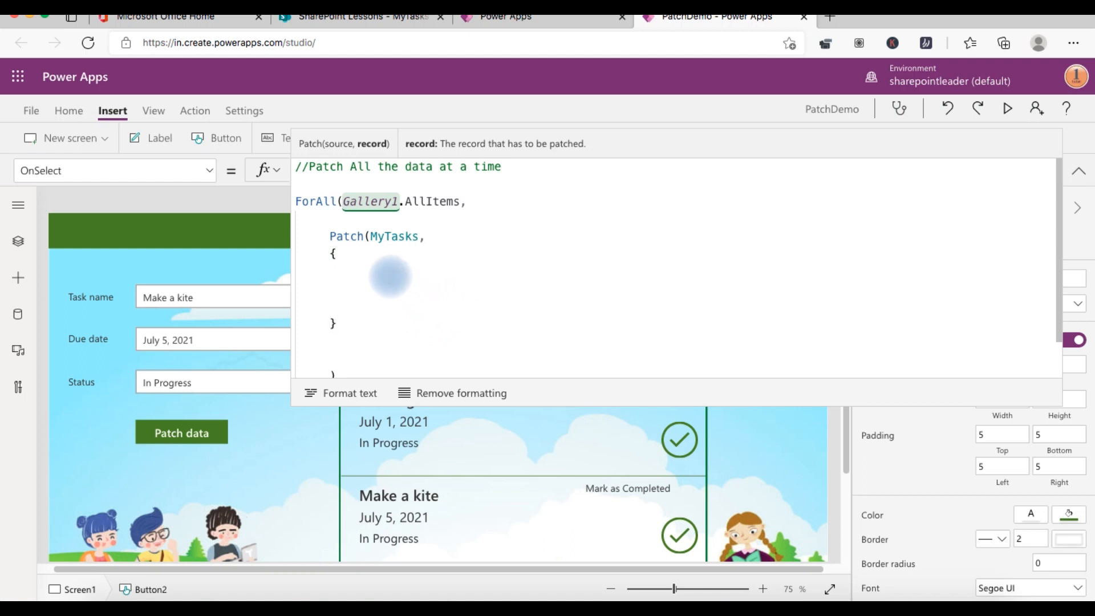
type("ID:")
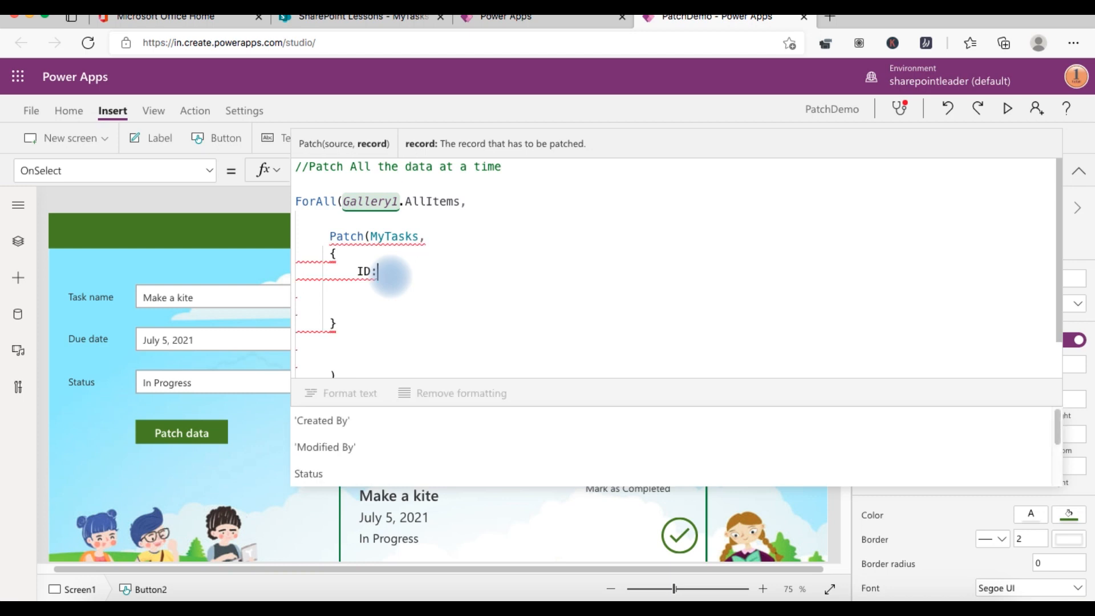
type("This")
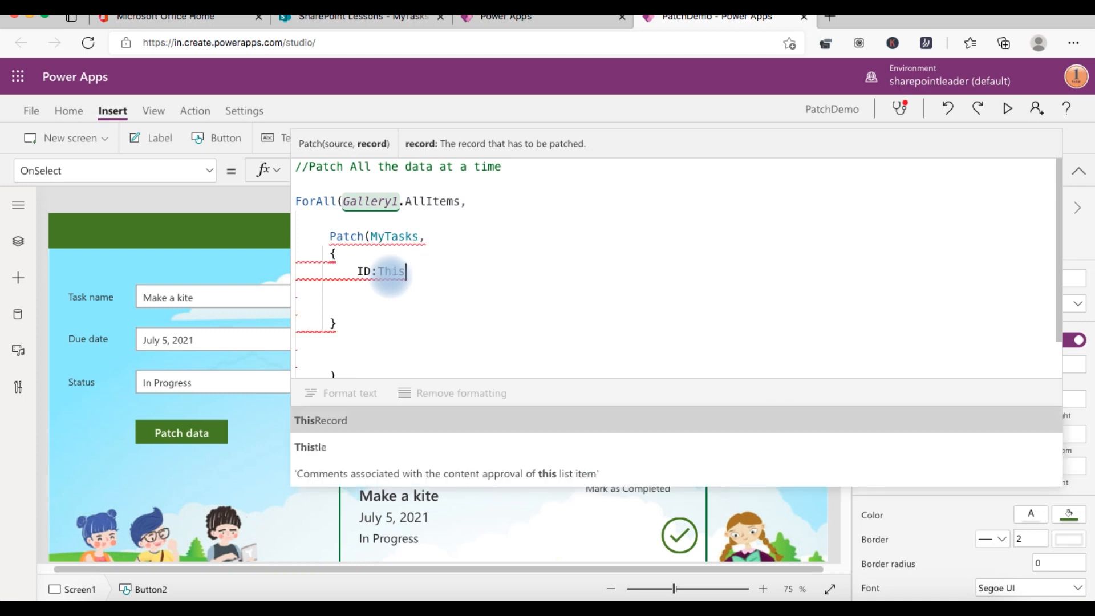
key("Tab")
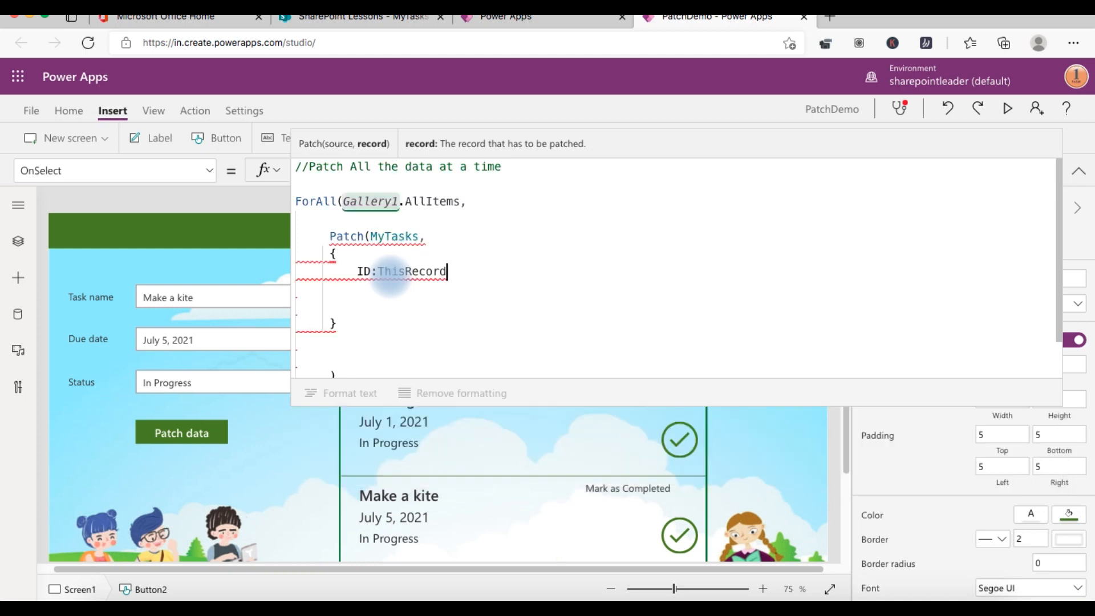
type(".i")
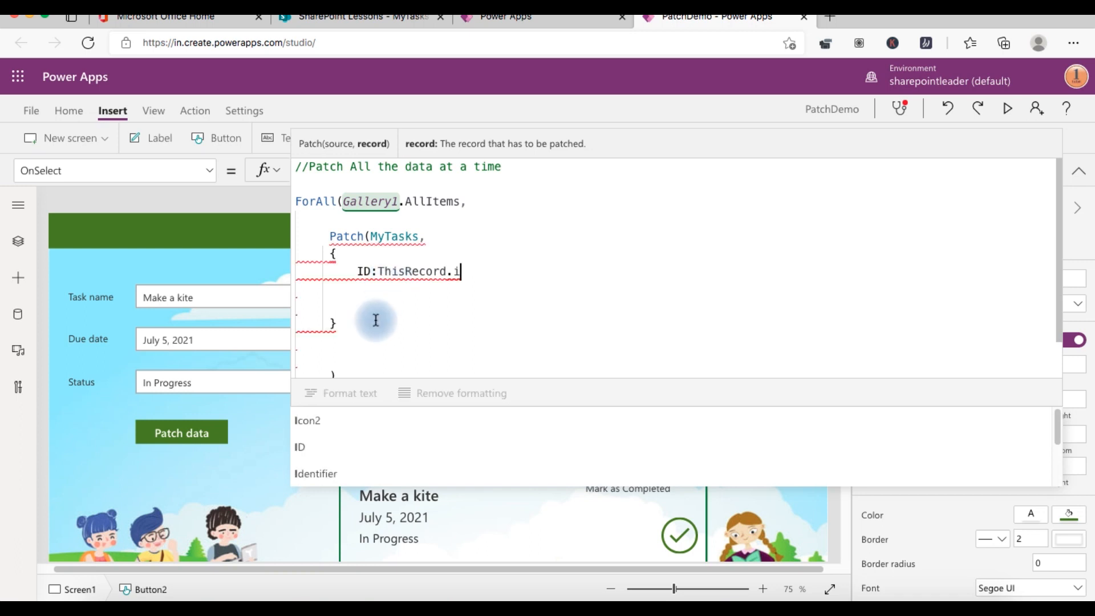
left_click(414, 444)
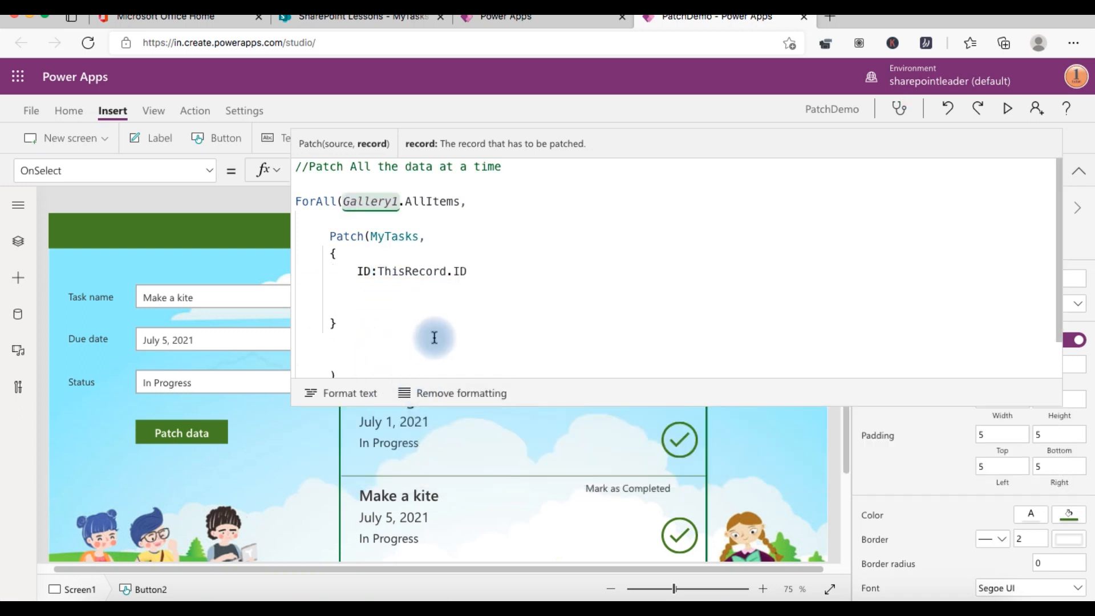
type(",")
key("Return")
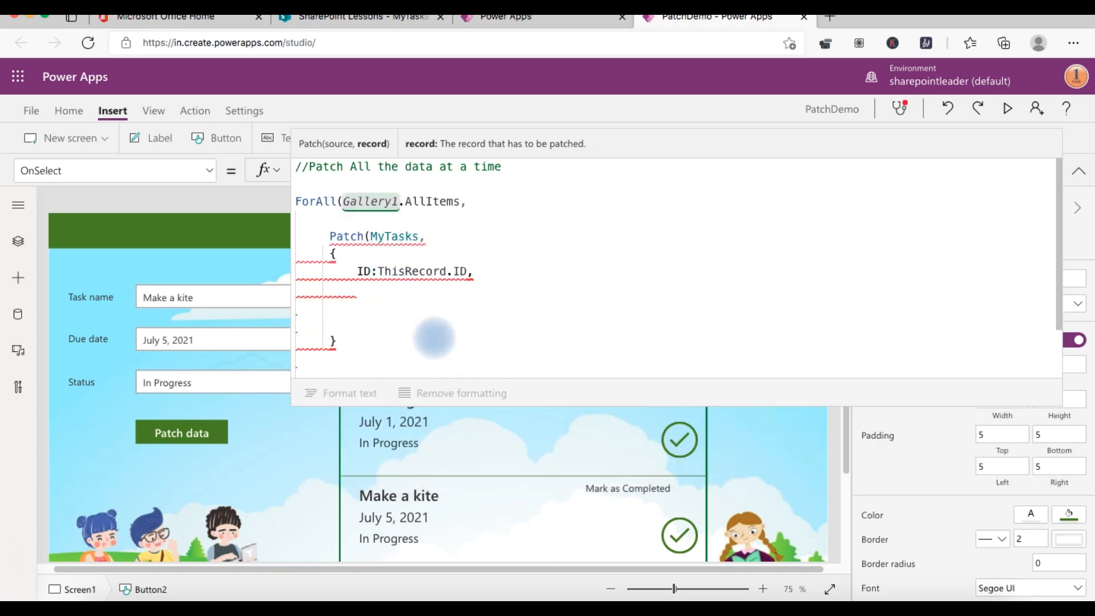
Add Status:{Value:"Completed"} to the Patch record and format the formula text
type("Status:")
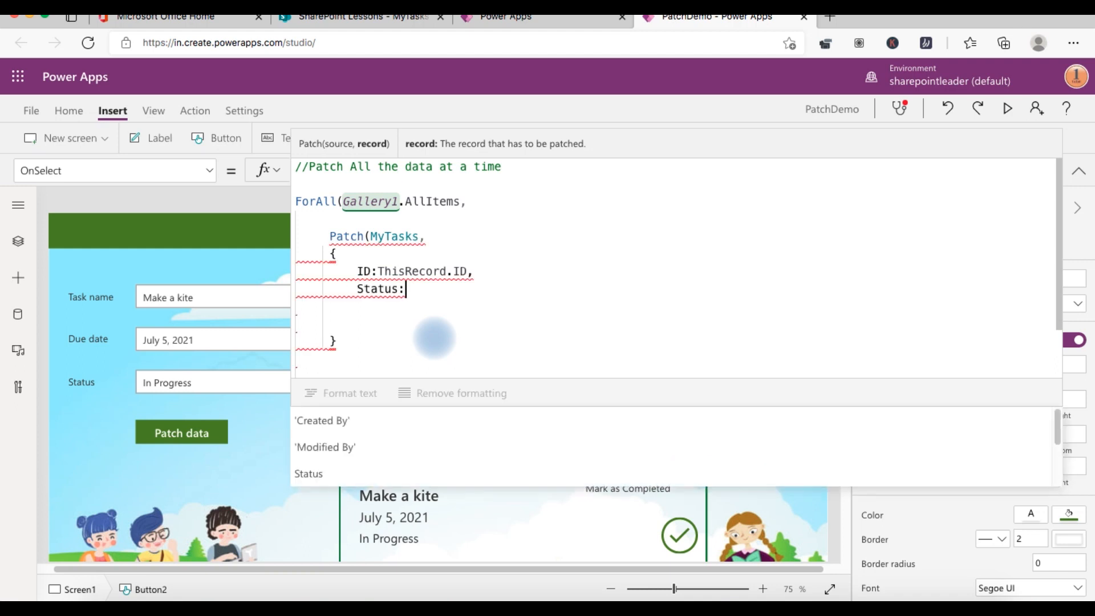
type("{")
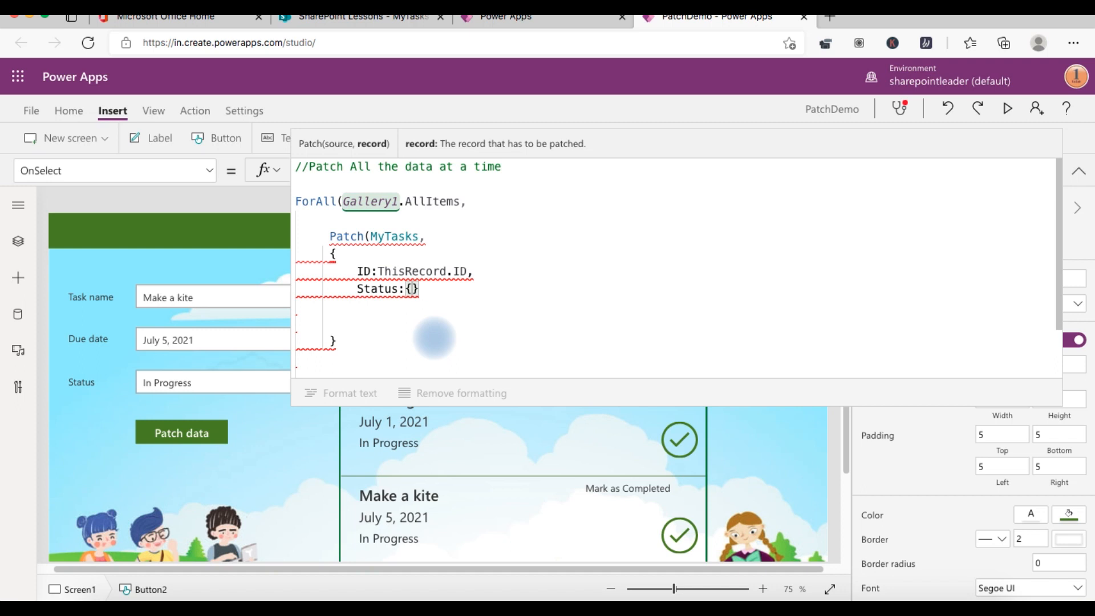
type("Value")
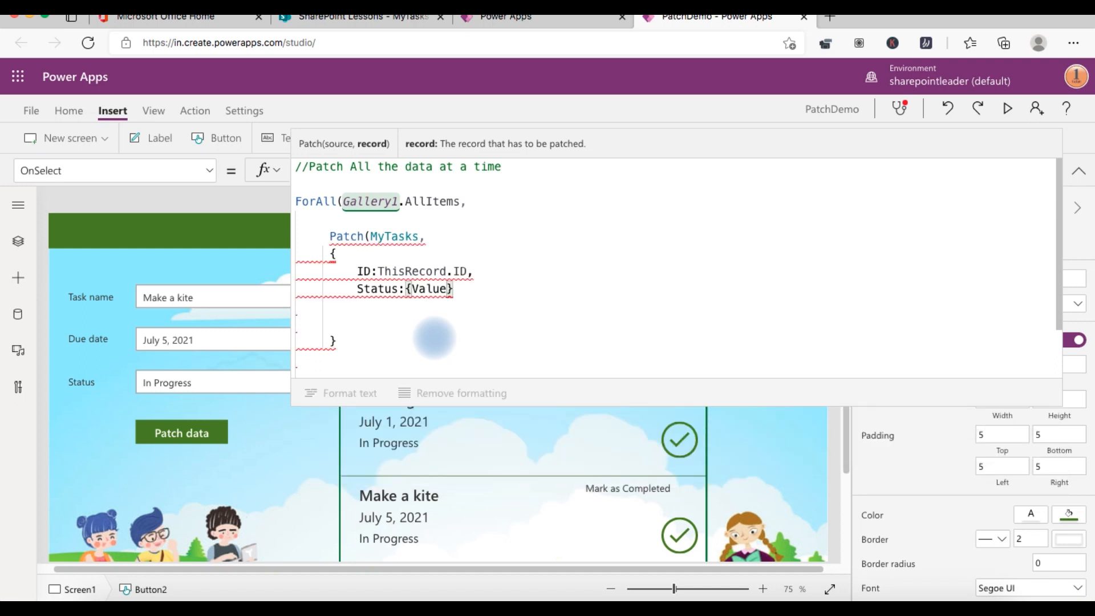
type(":")
type("\"Com")
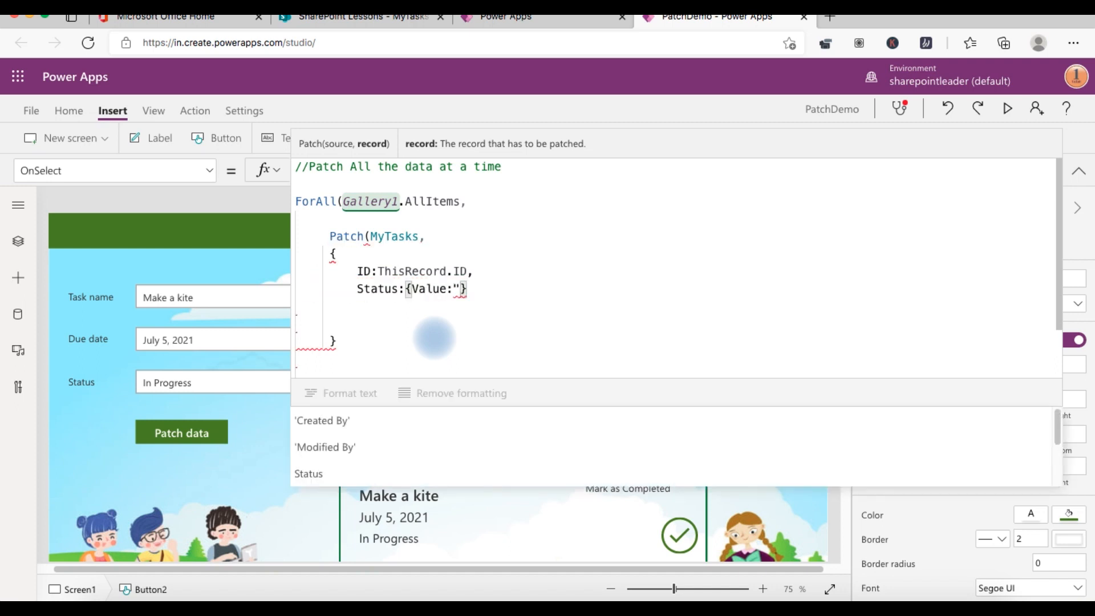
type("pleted\"")
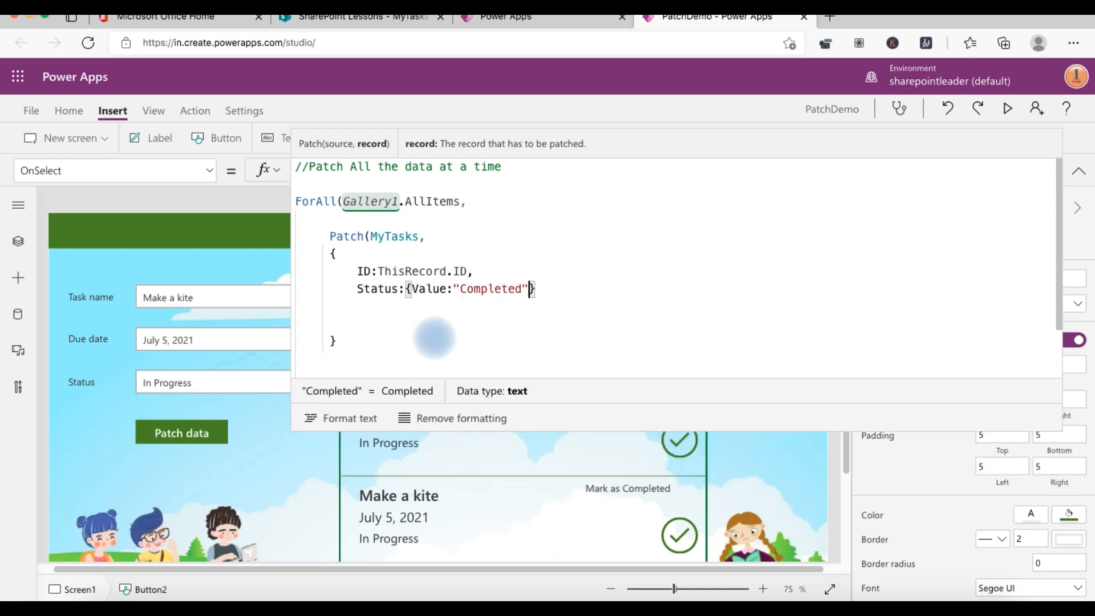
left_click(342, 331)
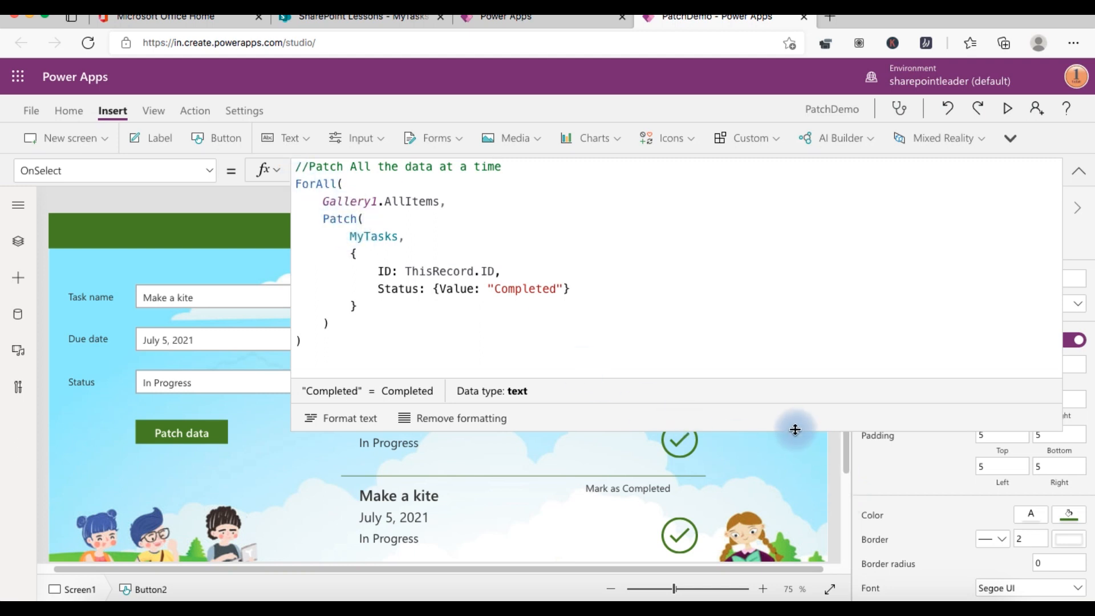
Shrink the formula area, preview the app and run Patch All data to mark every task as completed
left_click_drag(791, 428, 746, 220)
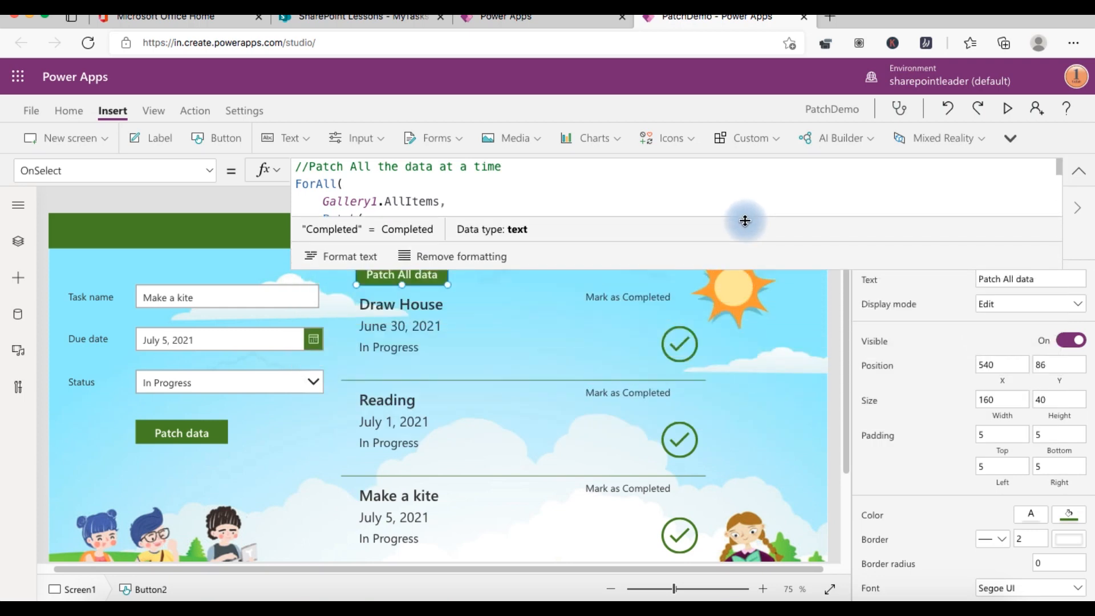
left_click(1008, 110)
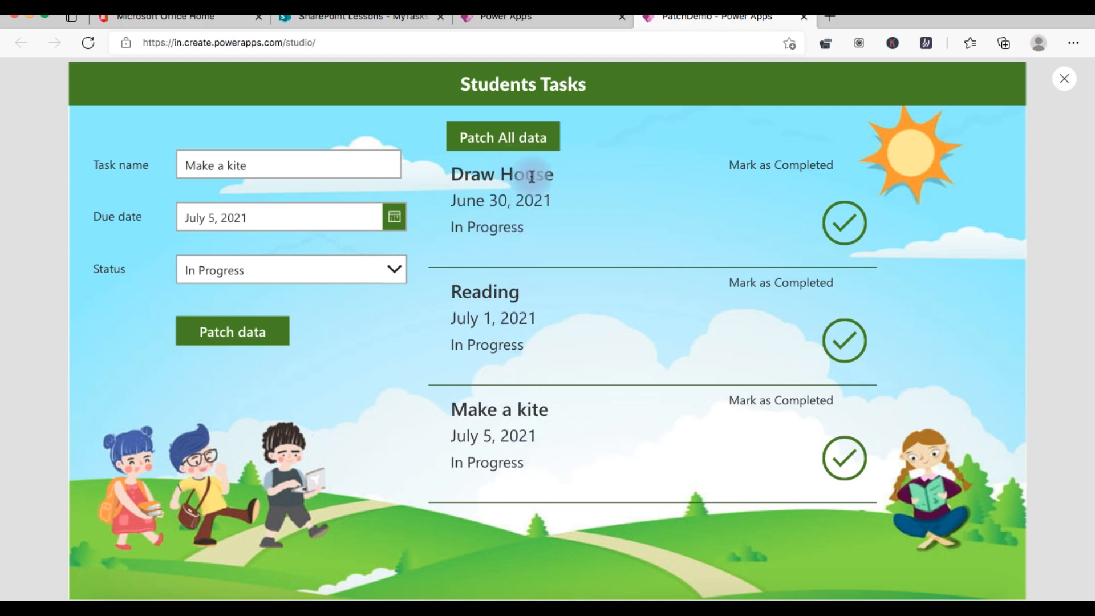
left_click(528, 139)
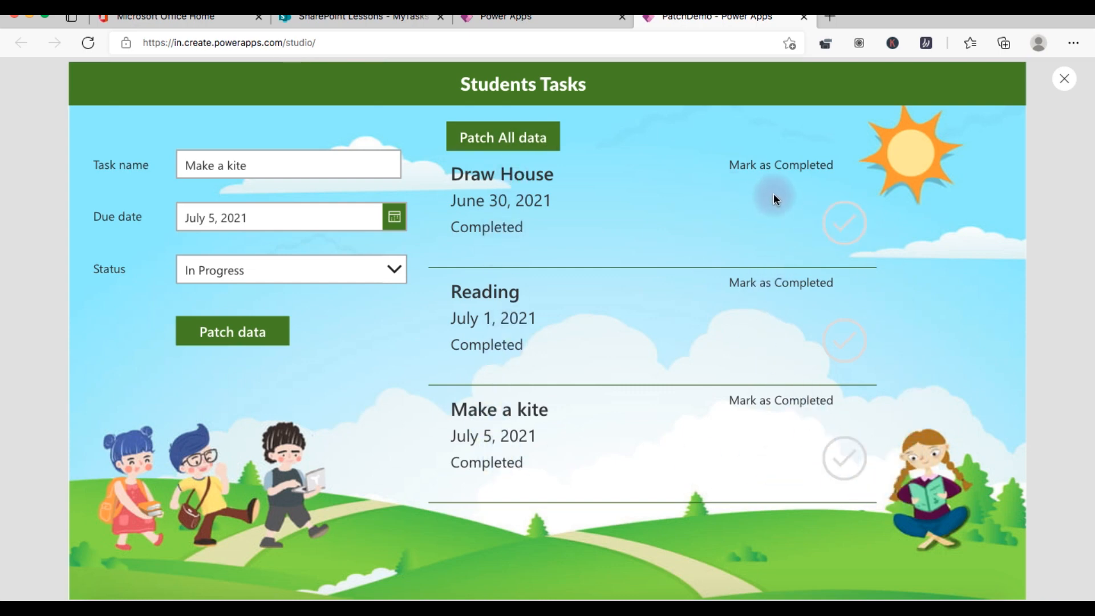
Check the task statuses in the MyTasks SharePoint list and return to the PatchDemo preview
left_click(414, 23)
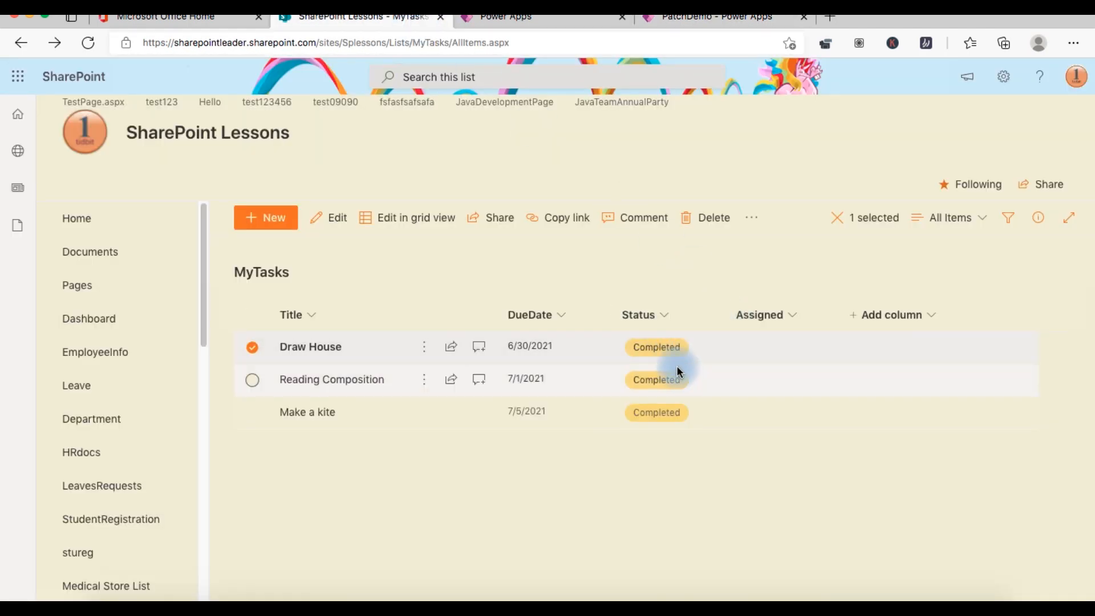
left_click(677, 23)
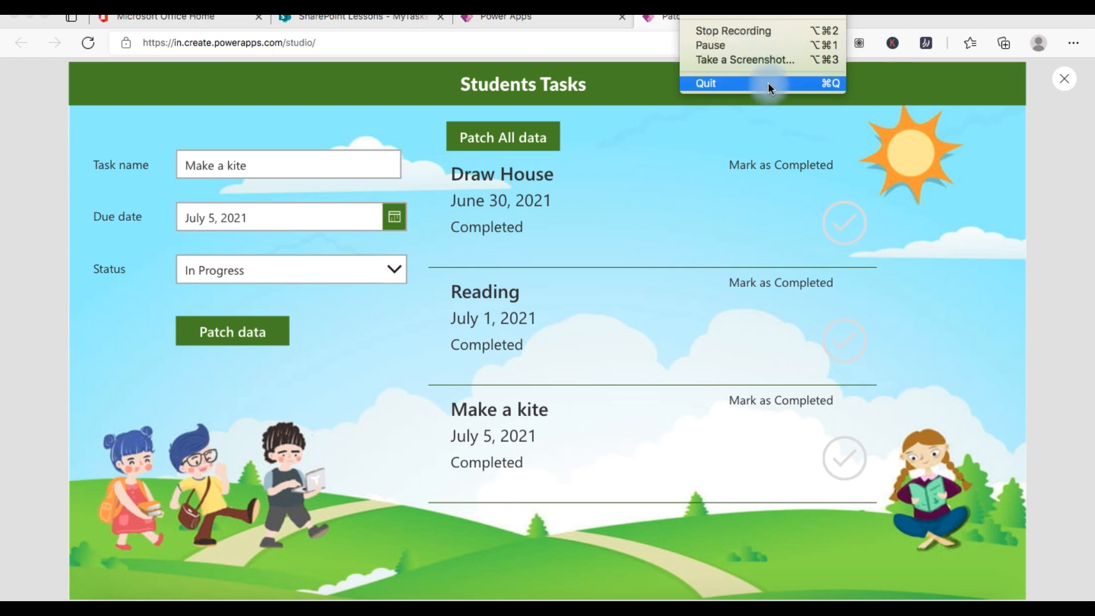
left_click(767, 82)
left_click(696, 8)
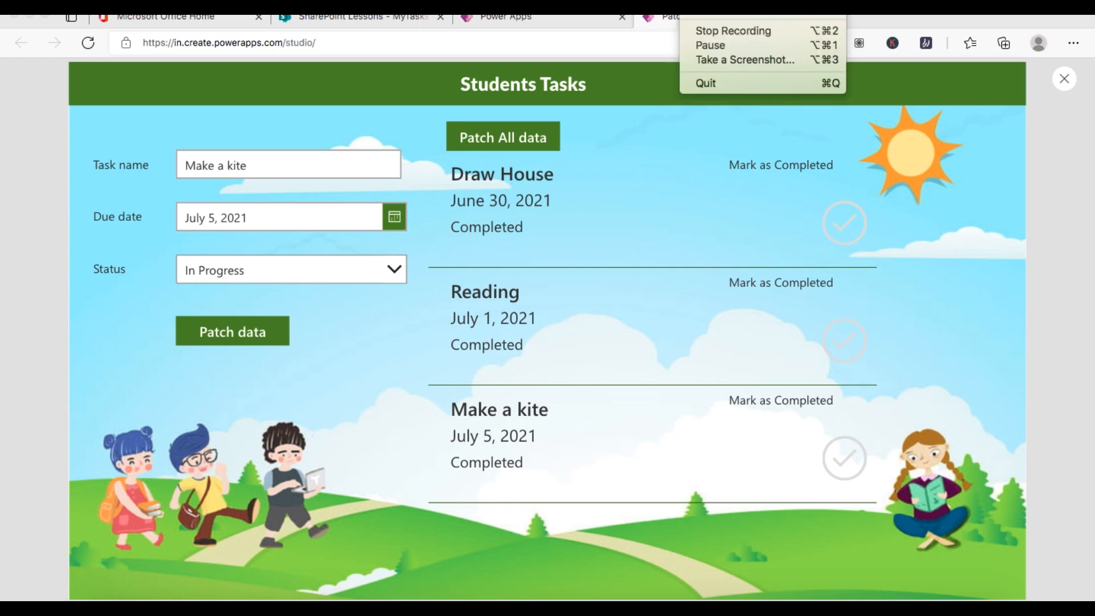